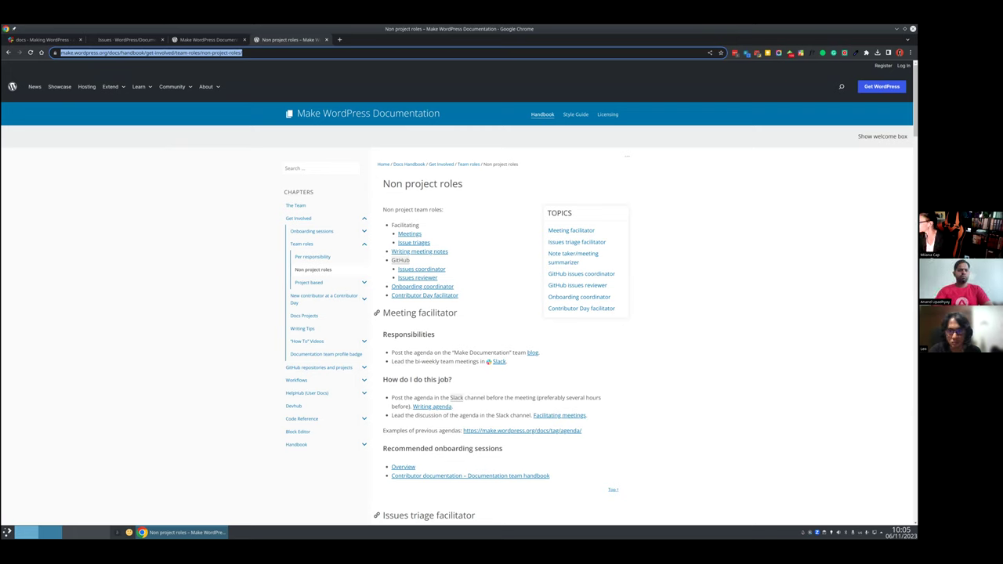
Step: Zoom the Non project roles page to 150% and scroll down through the listed roles
{"action": "key", "text": "ctrl+plus"}
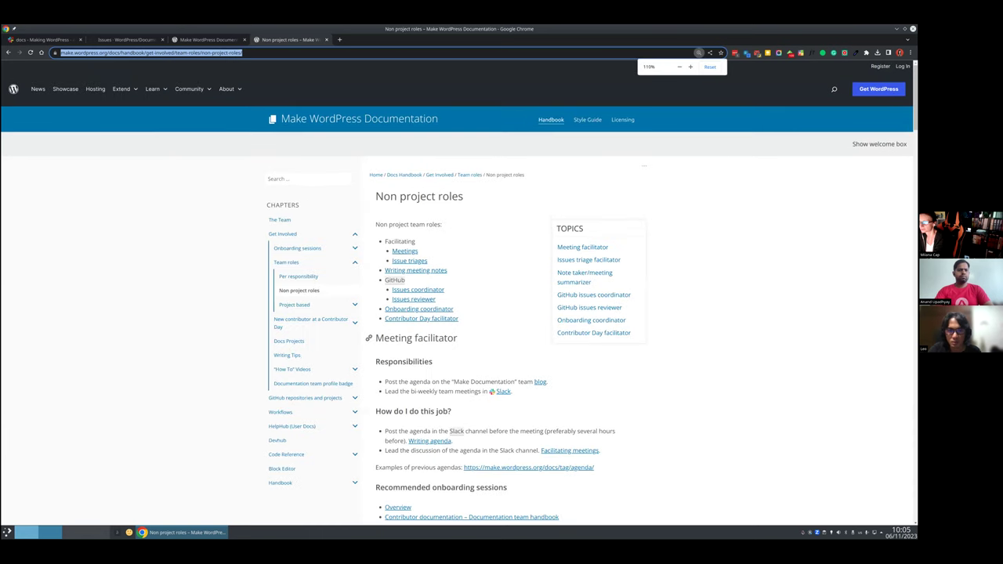
{"action": "key", "text": "ctrl+plus"}
{"action": "key", "text": "ctrl+plus"}
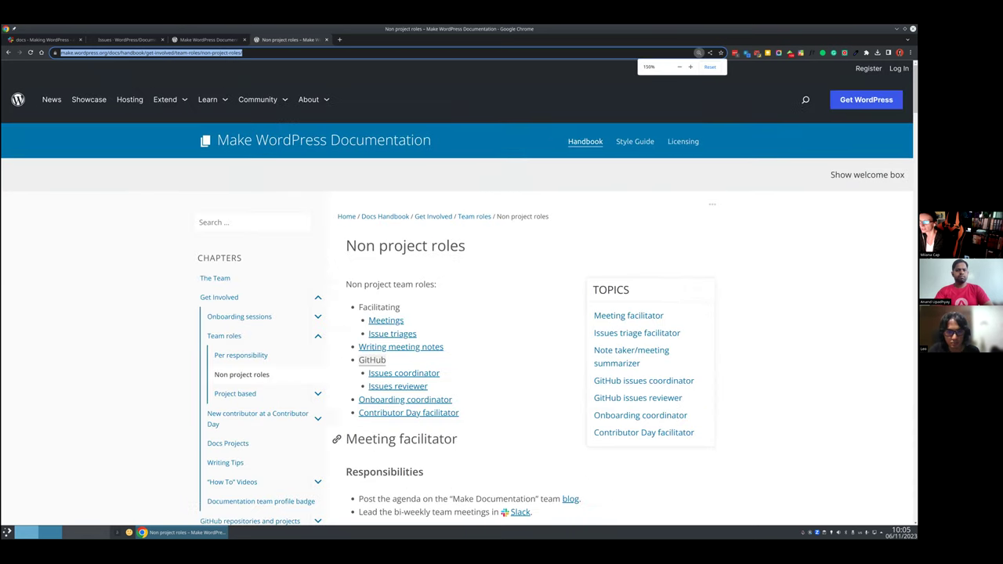
{"action": "key", "text": "ctrl+plus"}
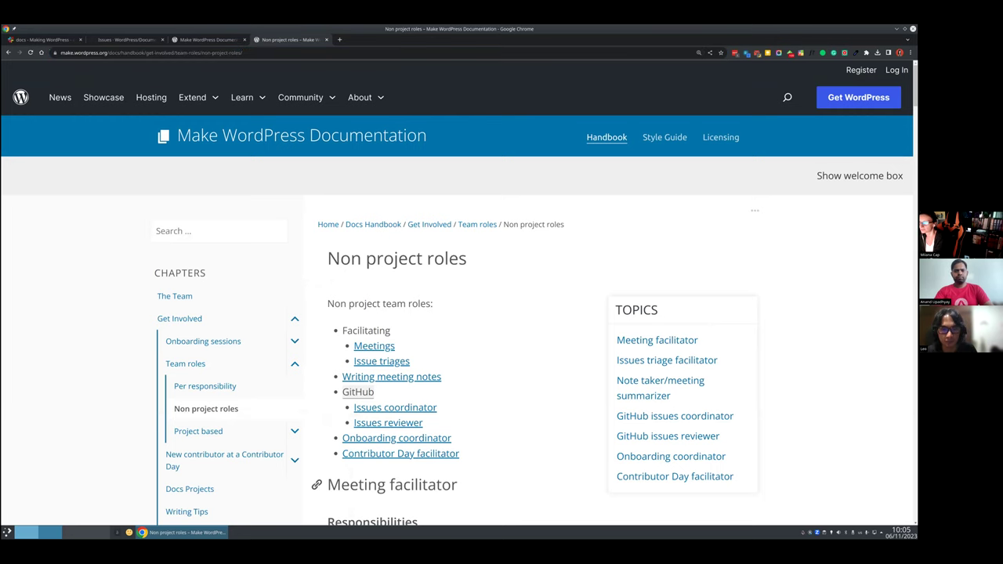
{"action": "scroll", "coordinate": [457, 314], "scroll_direction": "down", "scroll_amount": 2}
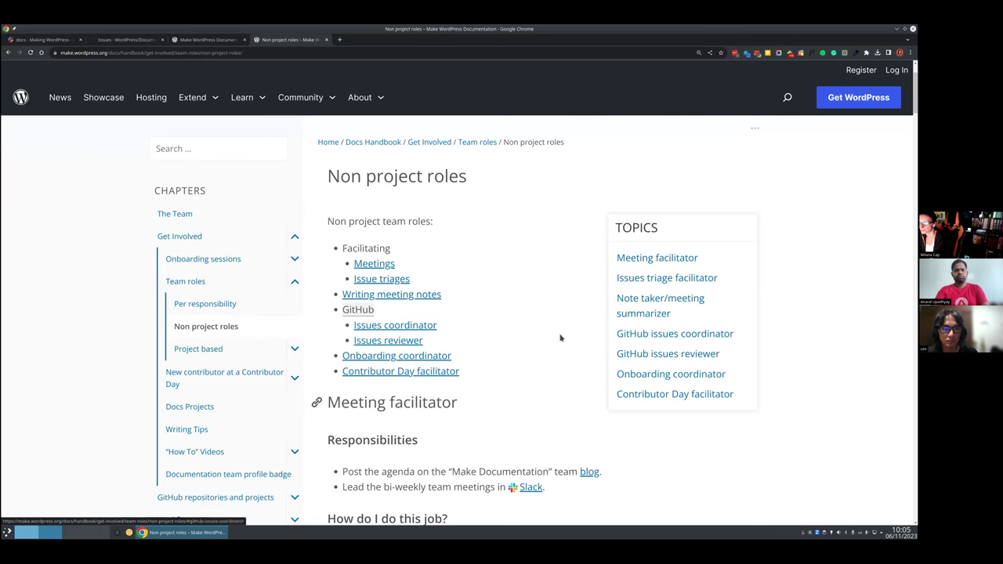
{"action": "scroll", "coordinate": [548, 317], "scroll_direction": "down", "scroll_amount": 2}
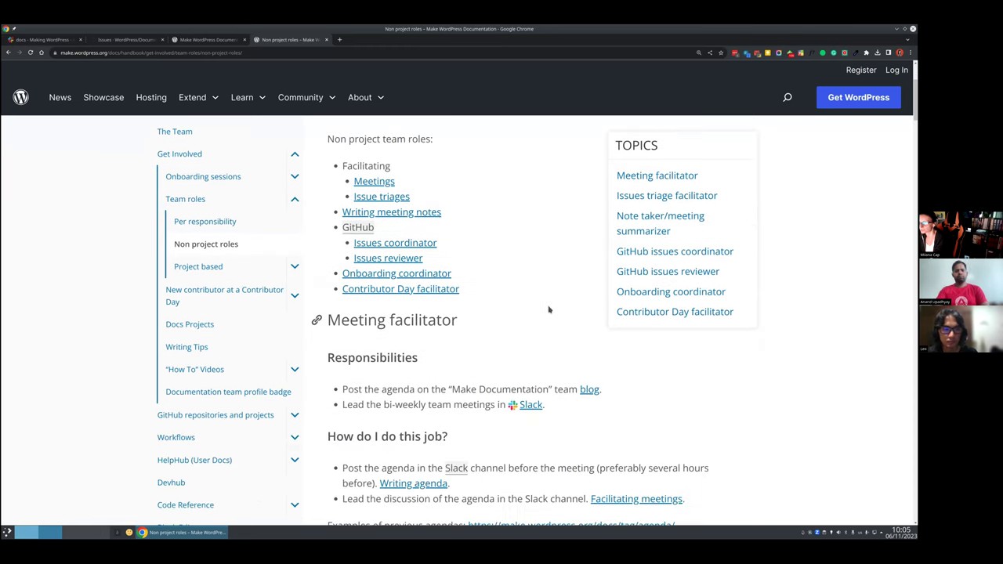
Step: Jump to the GitHub issues coordinator section and read through its responsibilities
{"action": "left_click", "coordinate": [387, 243]}
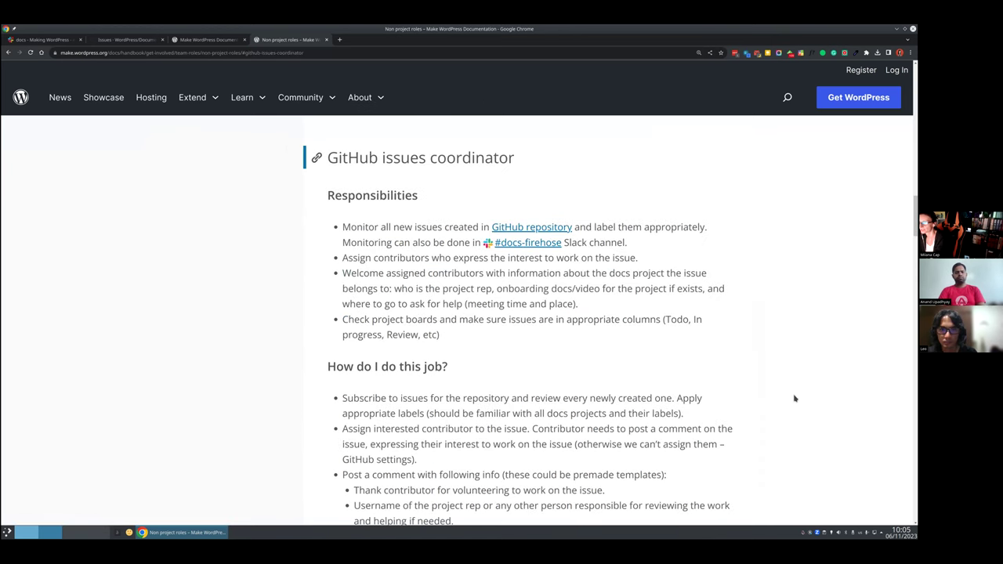
{"action": "scroll", "coordinate": [794, 398], "scroll_direction": "down", "scroll_amount": 10}
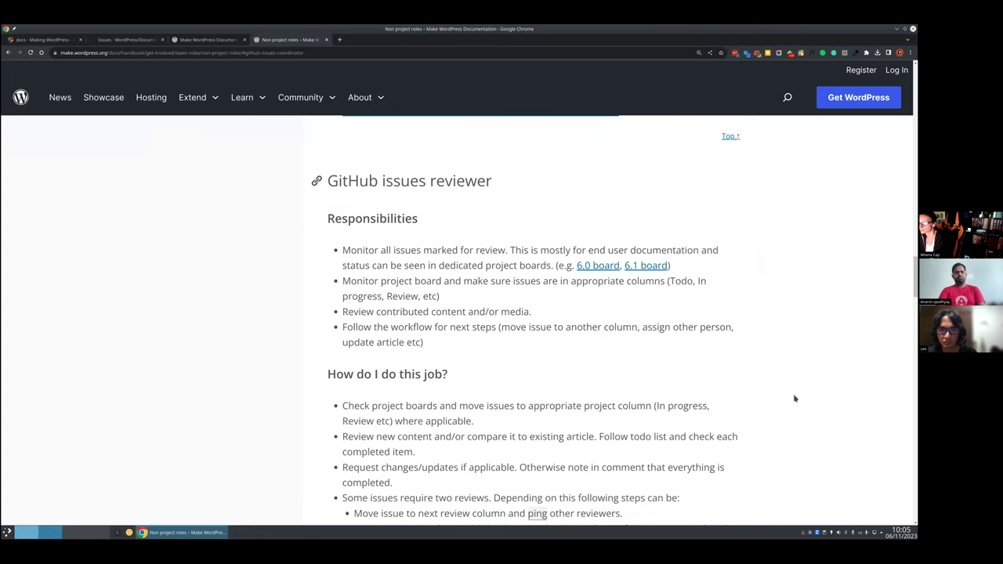
{"action": "scroll", "coordinate": [794, 399], "scroll_direction": "down", "scroll_amount": 3}
{"action": "scroll", "coordinate": [794, 399], "scroll_direction": "up", "scroll_amount": 3}
{"action": "scroll", "coordinate": [793, 399], "scroll_direction": "up", "scroll_amount": 2}
{"action": "scroll", "coordinate": [793, 399], "scroll_direction": "up", "scroll_amount": 1}
{"action": "scroll", "coordinate": [793, 399], "scroll_direction": "up", "scroll_amount": 4}
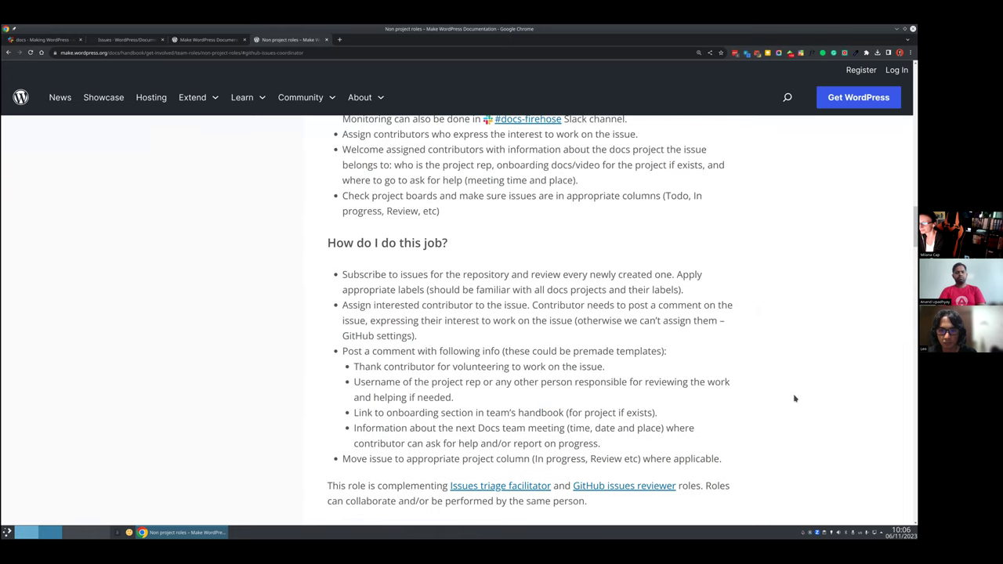
{"action": "scroll", "coordinate": [793, 399], "scroll_direction": "up", "scroll_amount": 2}
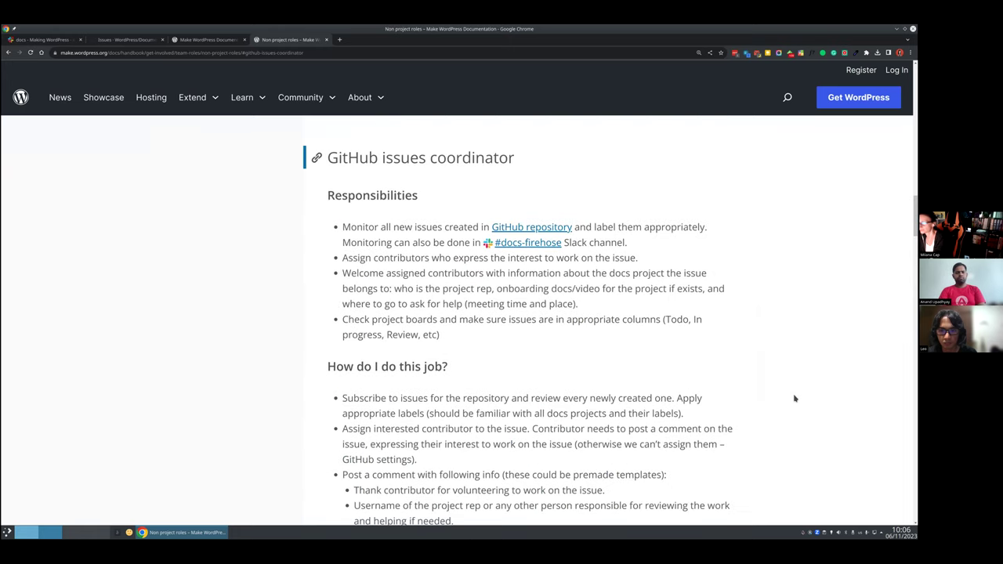
{"action": "scroll", "coordinate": [794, 399], "scroll_direction": "down", "scroll_amount": 2}
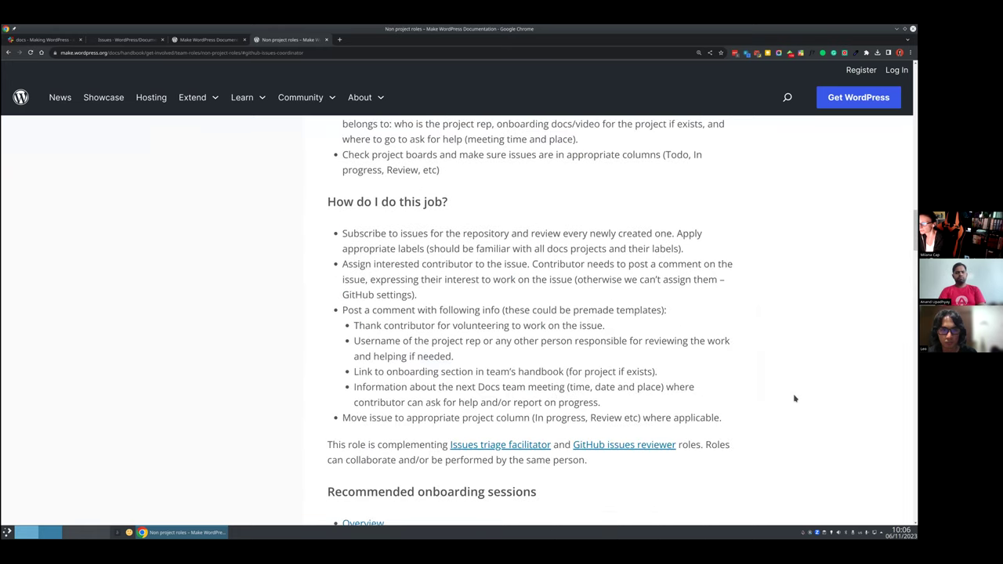
{"action": "scroll", "coordinate": [794, 399], "scroll_direction": "down", "scroll_amount": 2}
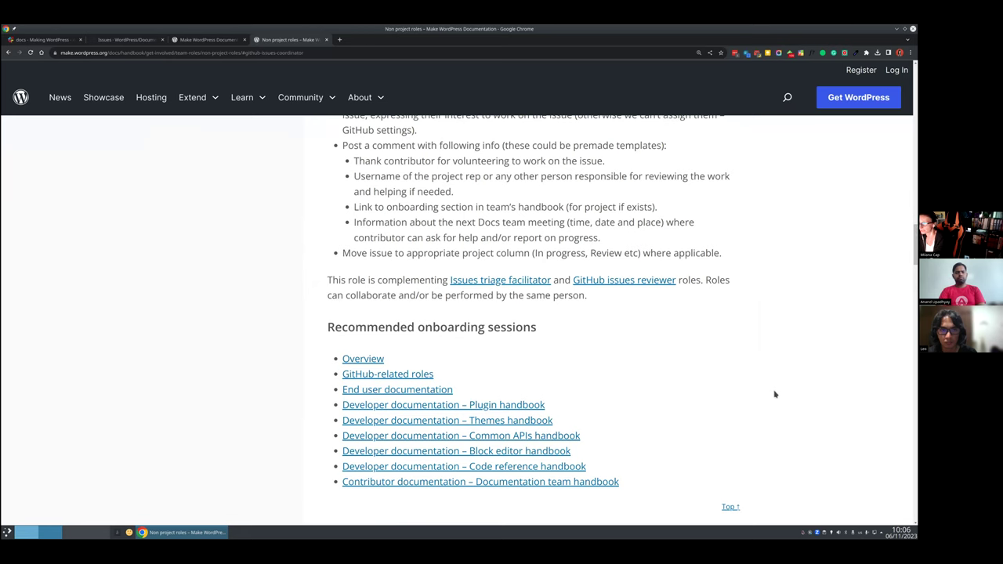
{"action": "scroll", "coordinate": [788, 400], "scroll_direction": "down", "scroll_amount": 3}
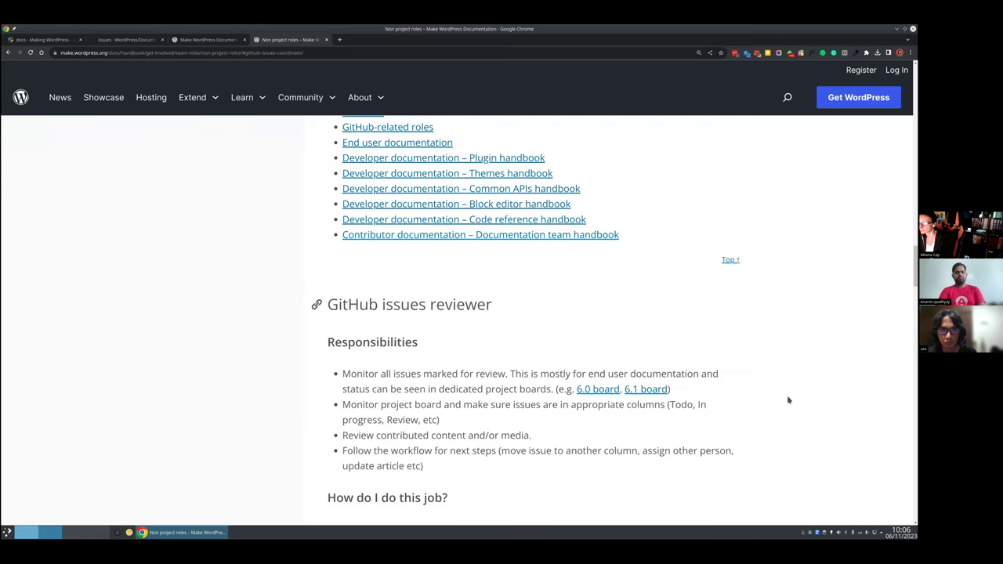
{"action": "scroll", "coordinate": [788, 399], "scroll_direction": "down", "scroll_amount": 3}
{"action": "scroll", "coordinate": [788, 400], "scroll_direction": "down", "scroll_amount": 2}
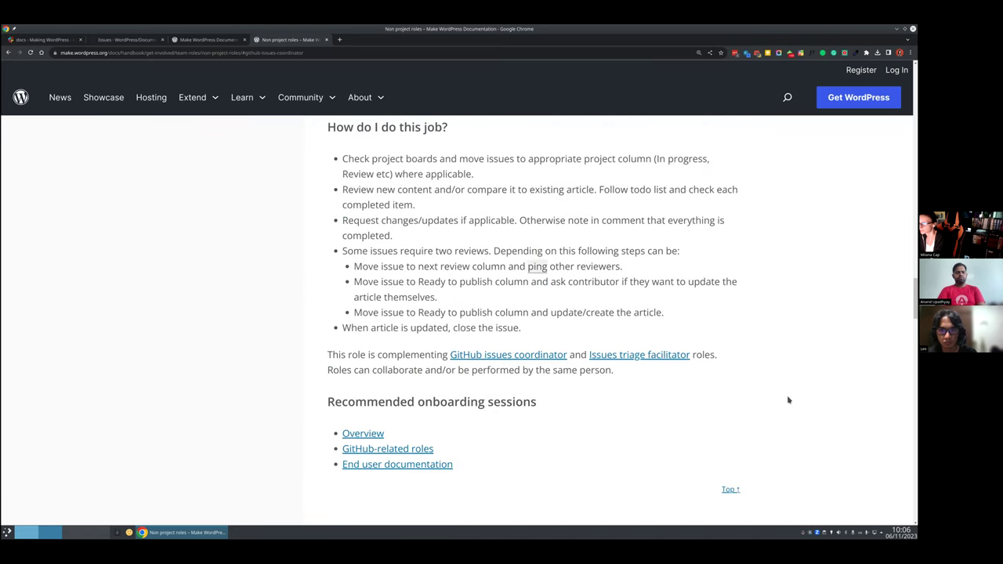
Step: Read the reviewer role section, then bring up the tracker's 465 open issues
{"action": "scroll", "coordinate": [788, 400], "scroll_direction": "up", "scroll_amount": 1}
{"action": "scroll", "coordinate": [789, 399], "scroll_direction": "up", "scroll_amount": 1}
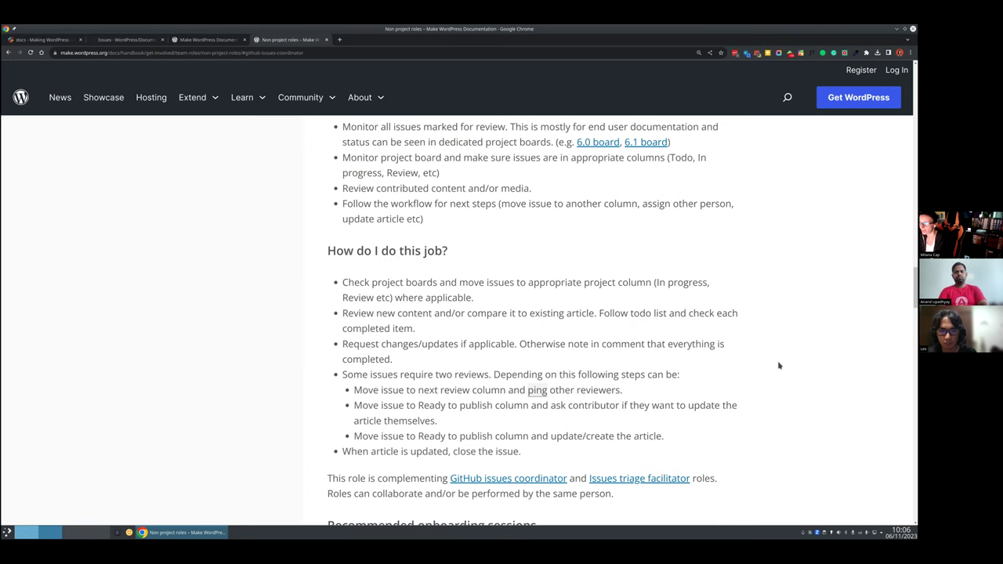
{"action": "scroll", "coordinate": [778, 365], "scroll_direction": "up", "scroll_amount": 4}
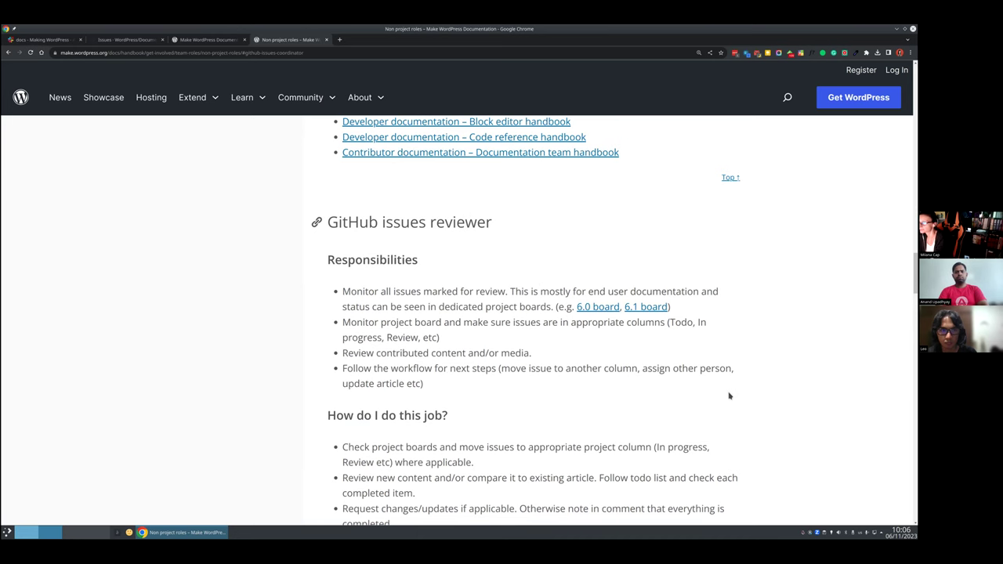
{"action": "scroll", "coordinate": [731, 395], "scroll_direction": "up", "scroll_amount": 3}
{"action": "scroll", "coordinate": [797, 449], "scroll_direction": "up", "scroll_amount": 2}
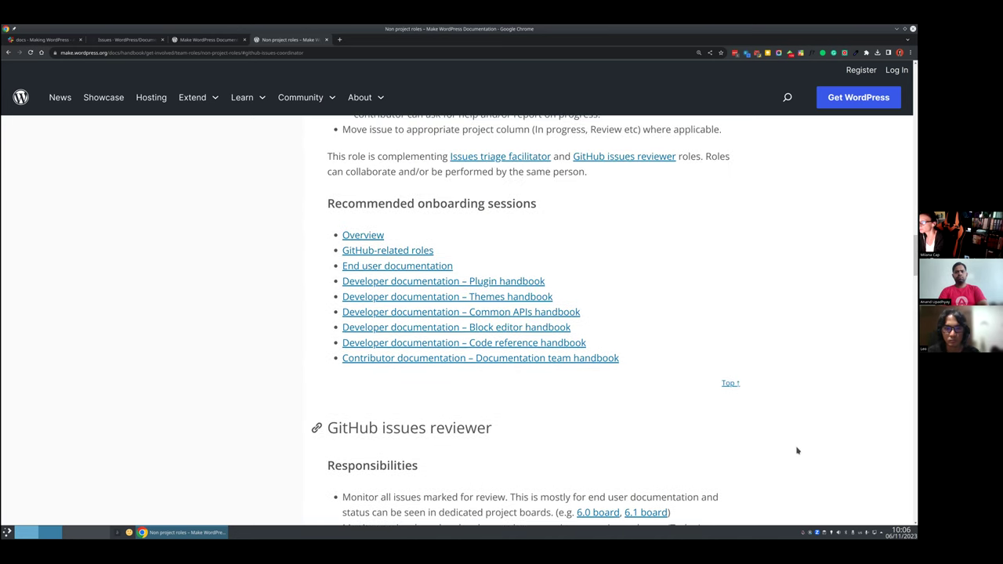
{"action": "scroll", "coordinate": [797, 449], "scroll_direction": "down", "scroll_amount": 1}
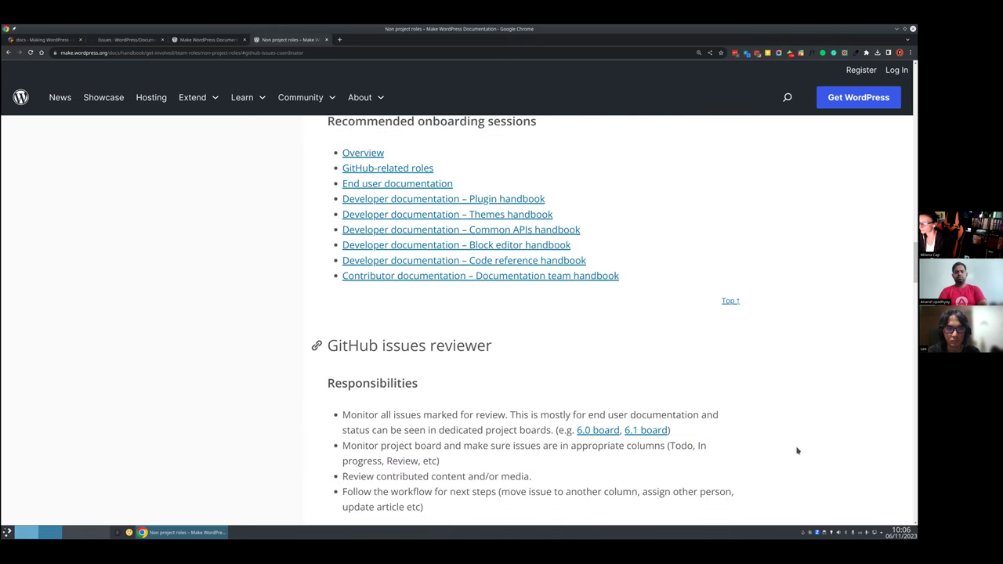
{"action": "scroll", "coordinate": [797, 450], "scroll_direction": "down", "scroll_amount": 2}
{"action": "scroll", "coordinate": [797, 450], "scroll_direction": "down", "scroll_amount": 3}
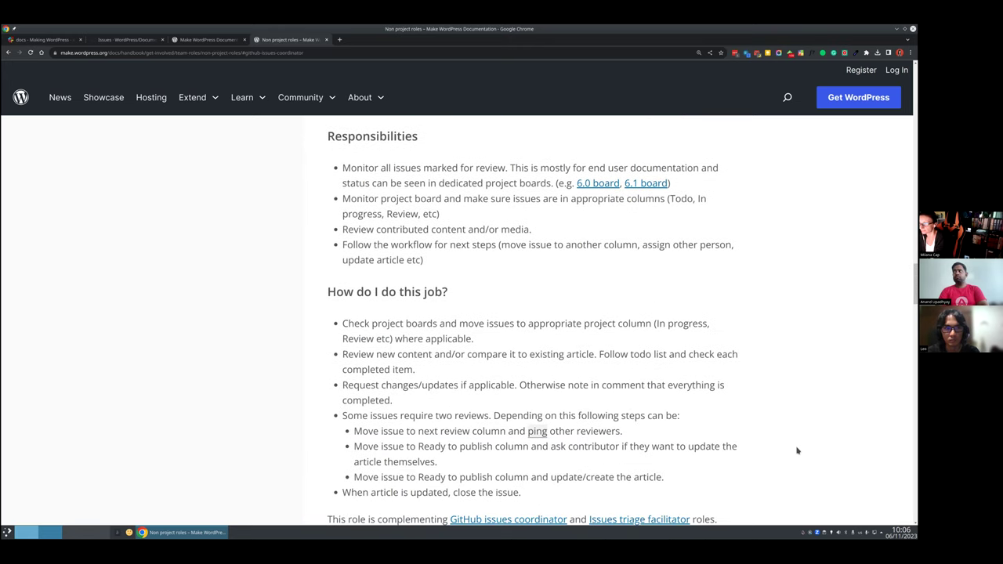
{"action": "scroll", "coordinate": [797, 450], "scroll_direction": "down", "scroll_amount": 1}
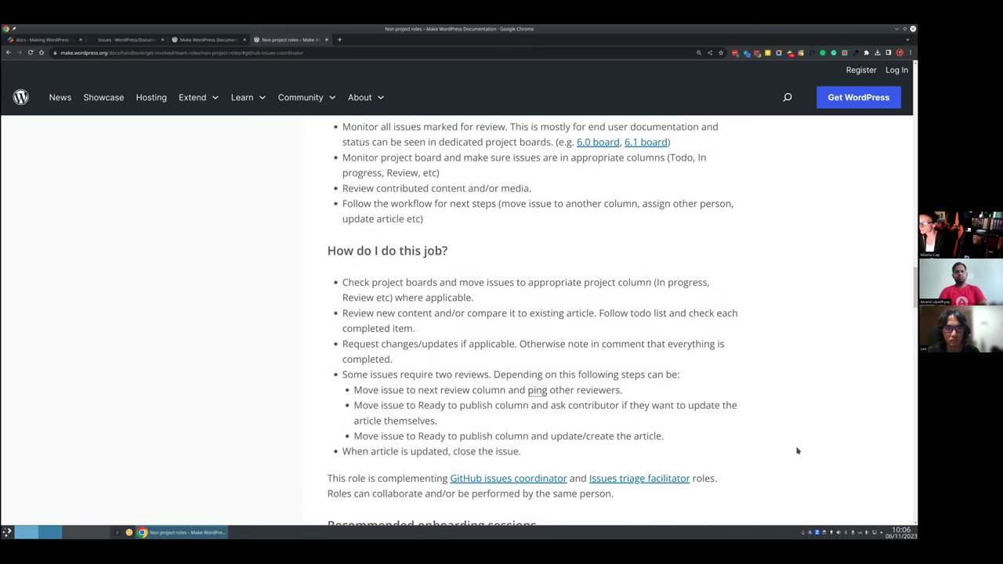
{"action": "scroll", "coordinate": [797, 450], "scroll_direction": "down", "scroll_amount": 2}
{"action": "scroll", "coordinate": [796, 450], "scroll_direction": "down", "scroll_amount": 1}
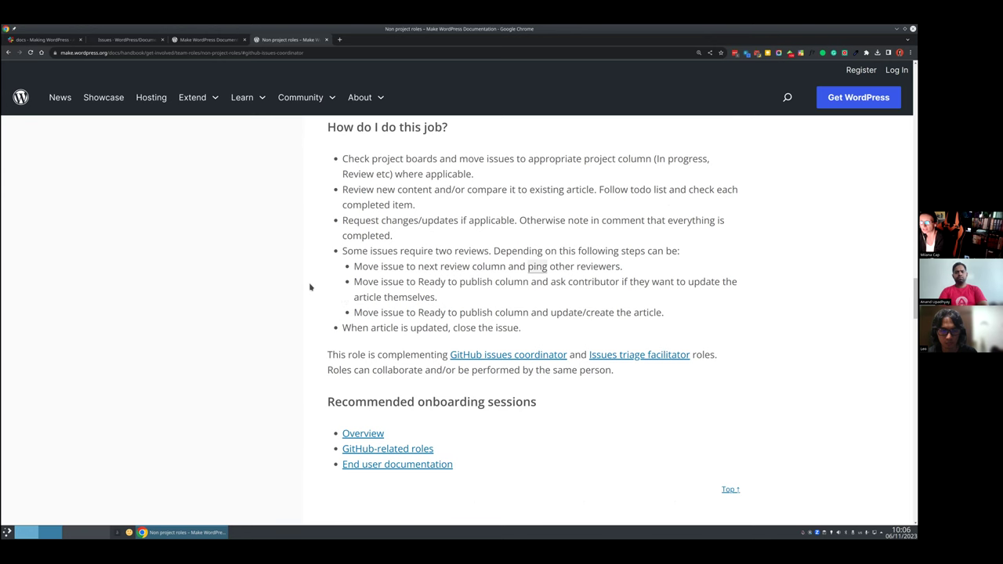
{"action": "left_click", "coordinate": [116, 42]}
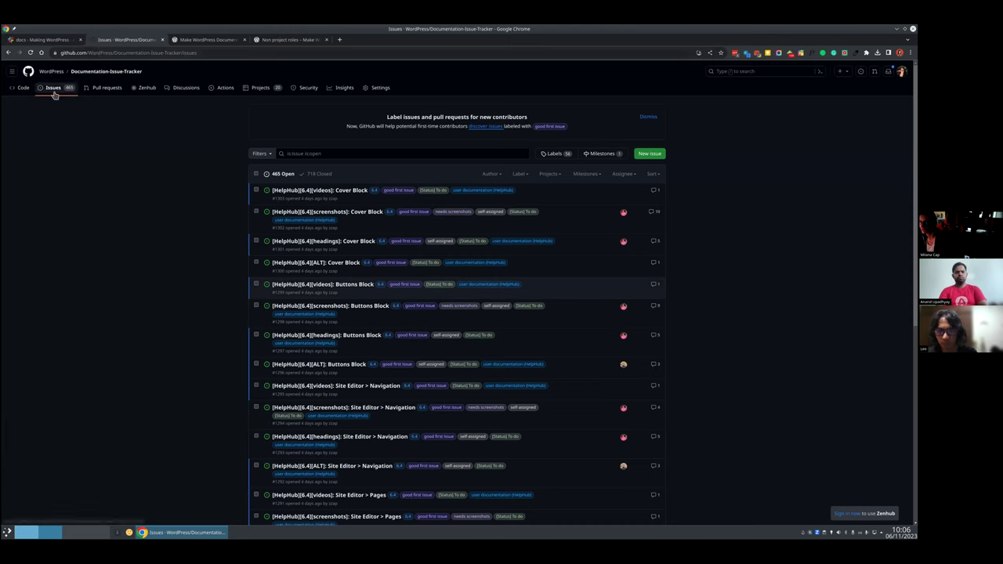
Step: Skim the open issues and the 56 labels, then return to the Make WordPress Documentation blog
{"action": "scroll", "coordinate": [739, 288], "scroll_direction": "down", "scroll_amount": 4}
{"action": "scroll", "coordinate": [739, 288], "scroll_direction": "down", "scroll_amount": 2}
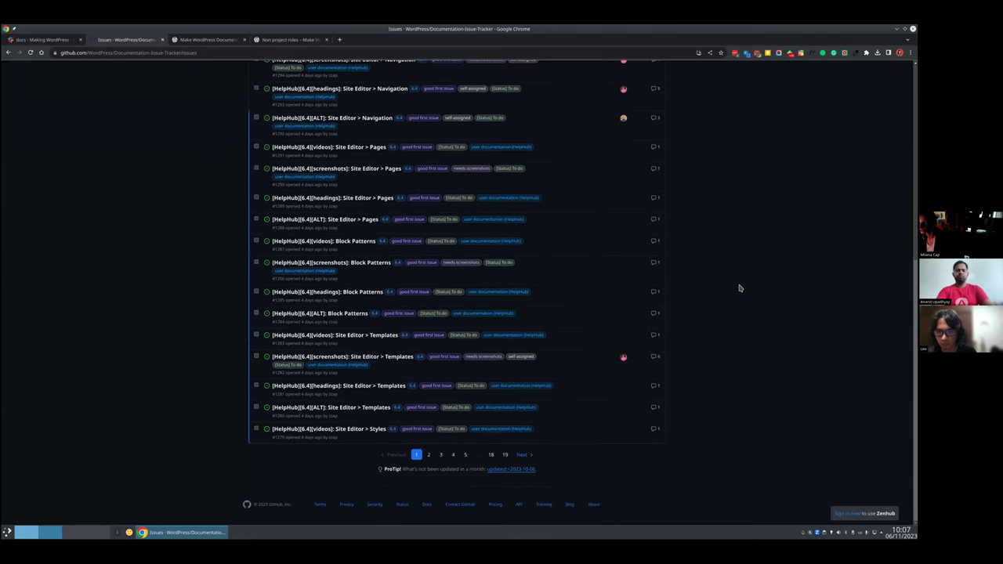
{"action": "scroll", "coordinate": [739, 288], "scroll_direction": "up", "scroll_amount": 5}
{"action": "scroll", "coordinate": [739, 289], "scroll_direction": "up", "scroll_amount": 2}
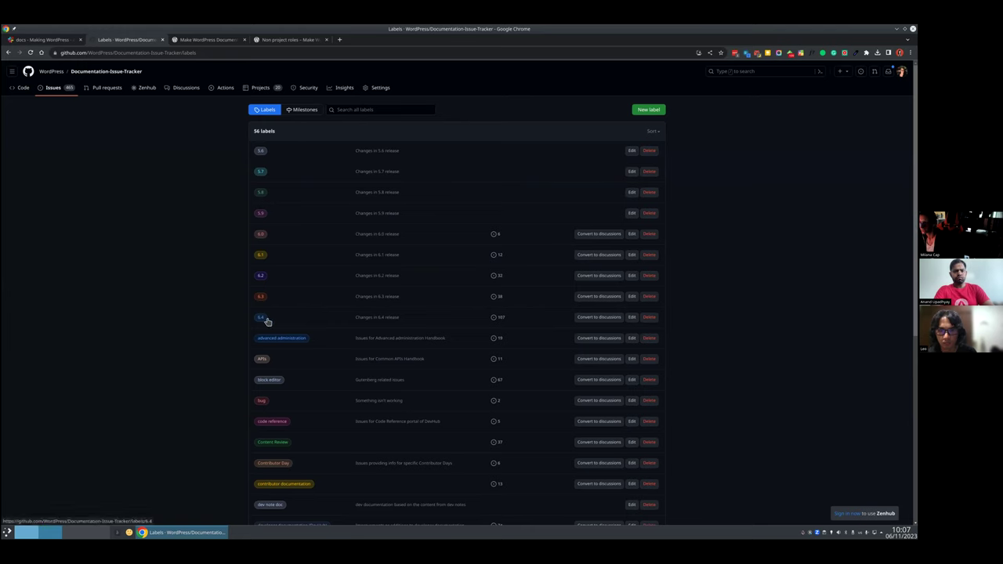
{"action": "scroll", "coordinate": [357, 303], "scroll_direction": "down", "scroll_amount": 3}
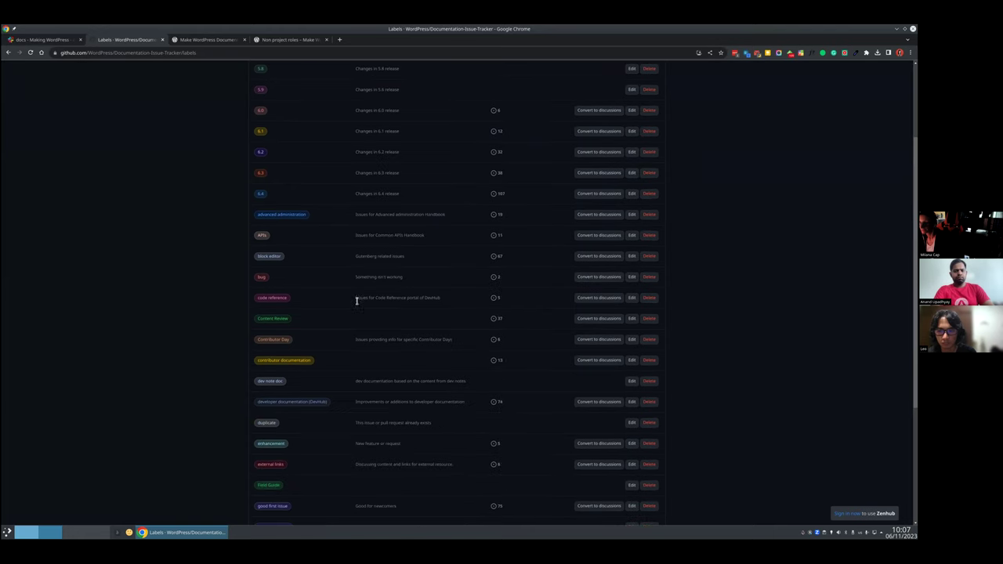
{"action": "scroll", "coordinate": [354, 295], "scroll_direction": "down", "scroll_amount": 1}
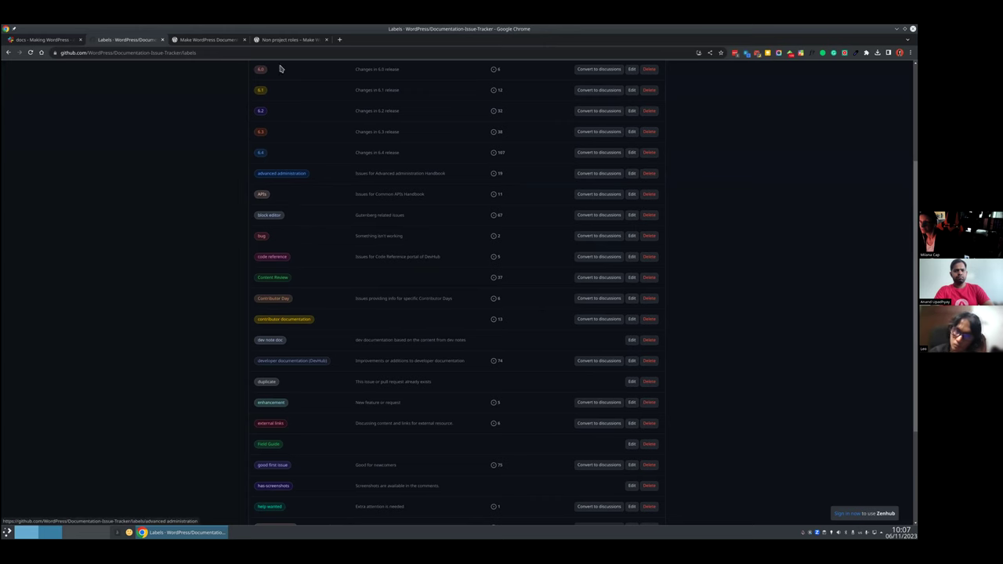
{"action": "left_click", "coordinate": [205, 39]}
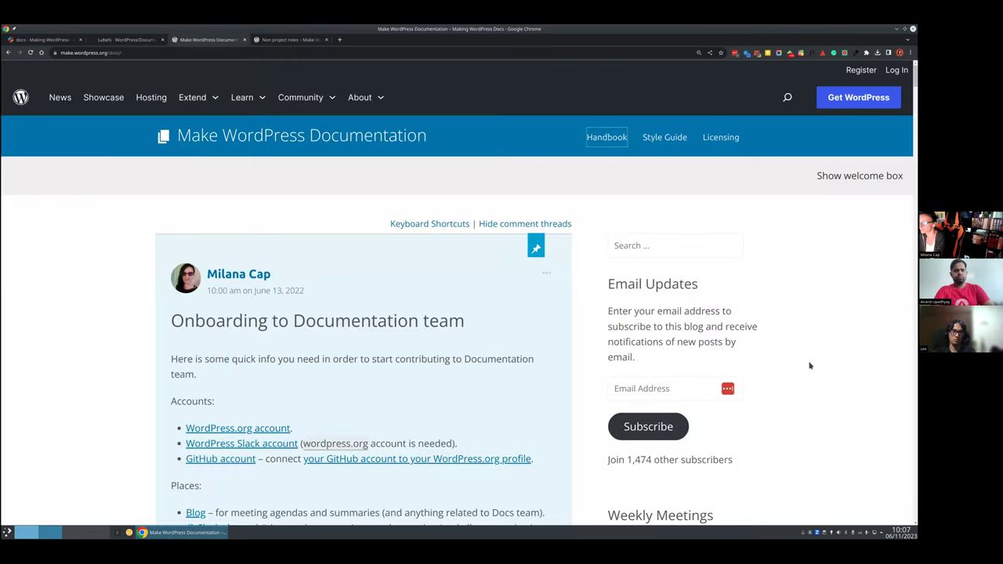
Step: Open Developer Resources from the page footer in a new tab and view its Code Reference cards
{"action": "key", "text": "End"}
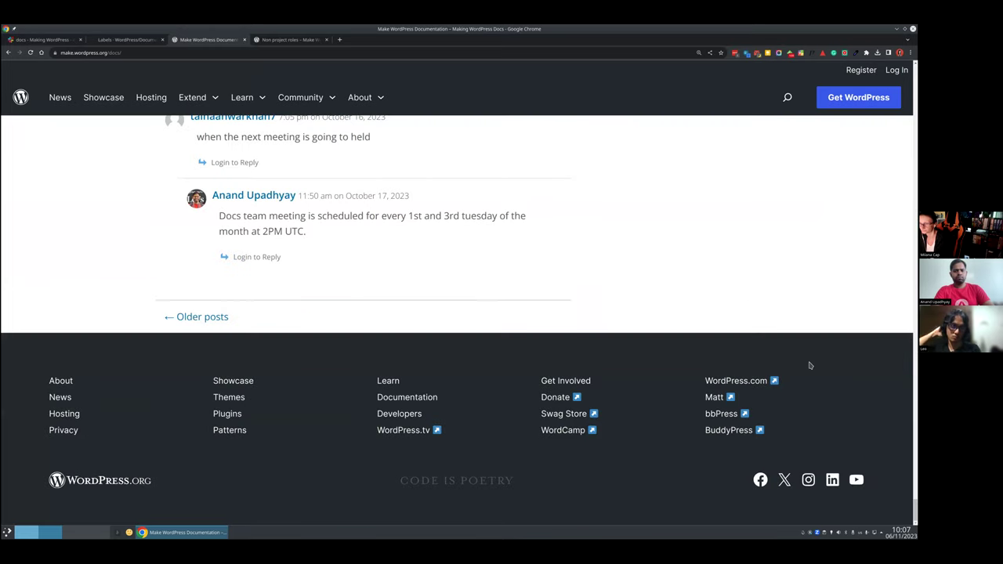
{"action": "left_click", "coordinate": [409, 413], "text": "ctrl"}
{"action": "left_click", "coordinate": [273, 38]}
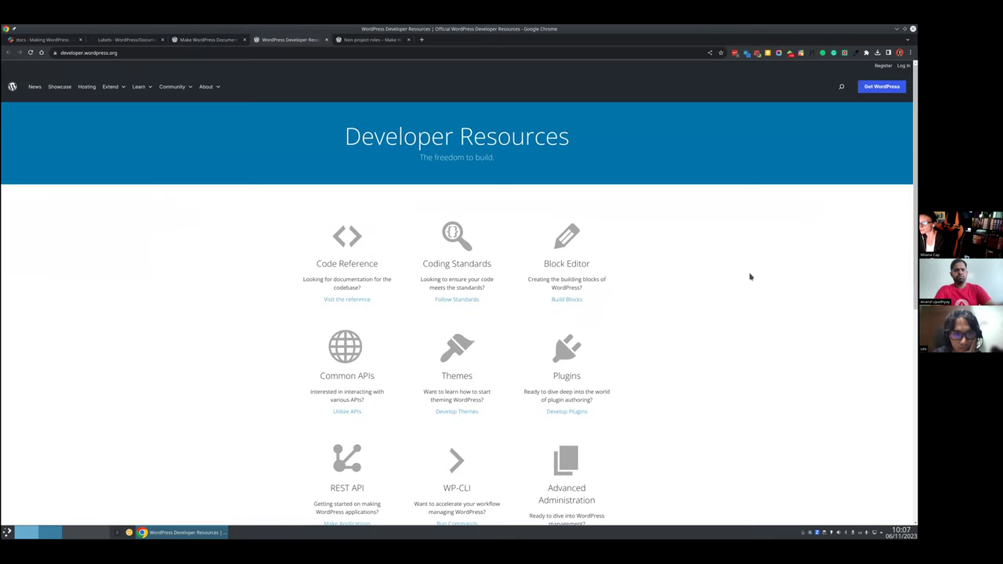
{"action": "scroll", "coordinate": [750, 276], "scroll_direction": "down", "scroll_amount": 2}
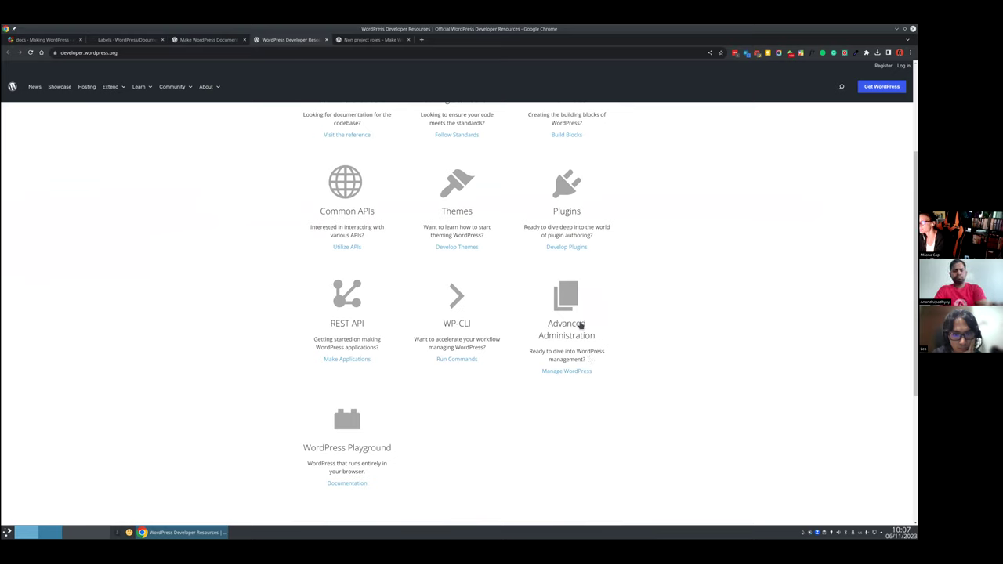
{"action": "scroll", "coordinate": [675, 345], "scroll_direction": "up", "scroll_amount": 2}
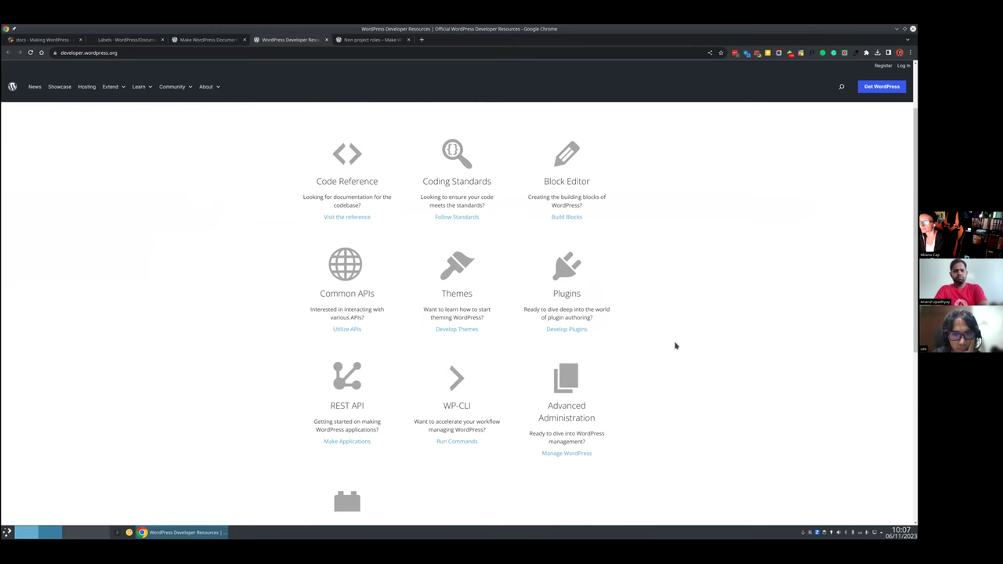
Step: Compare Developer Resources with the GitHub labels, ending on labels for releases 6.0–6.4
{"action": "left_click", "coordinate": [128, 40]}
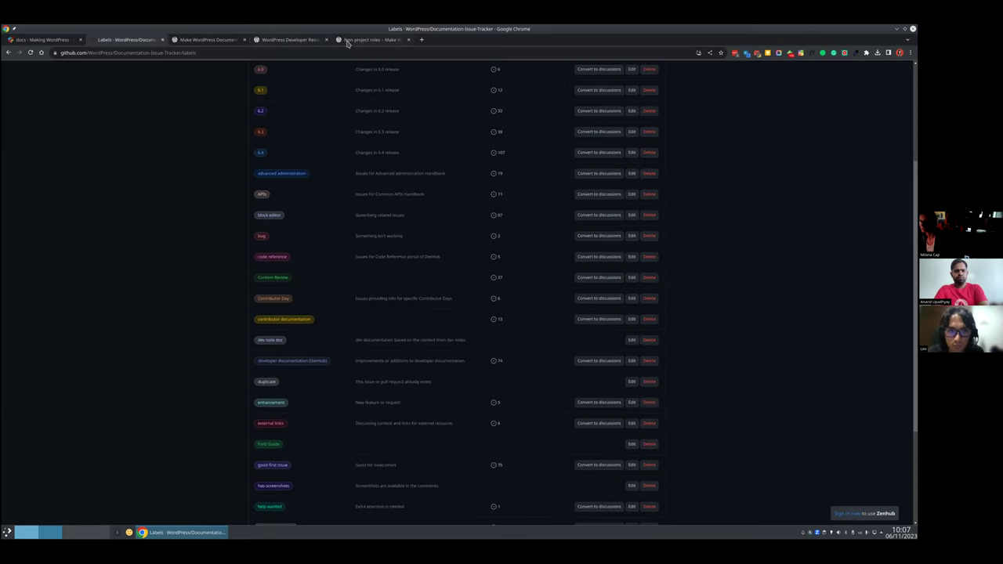
{"action": "left_click", "coordinate": [290, 40]}
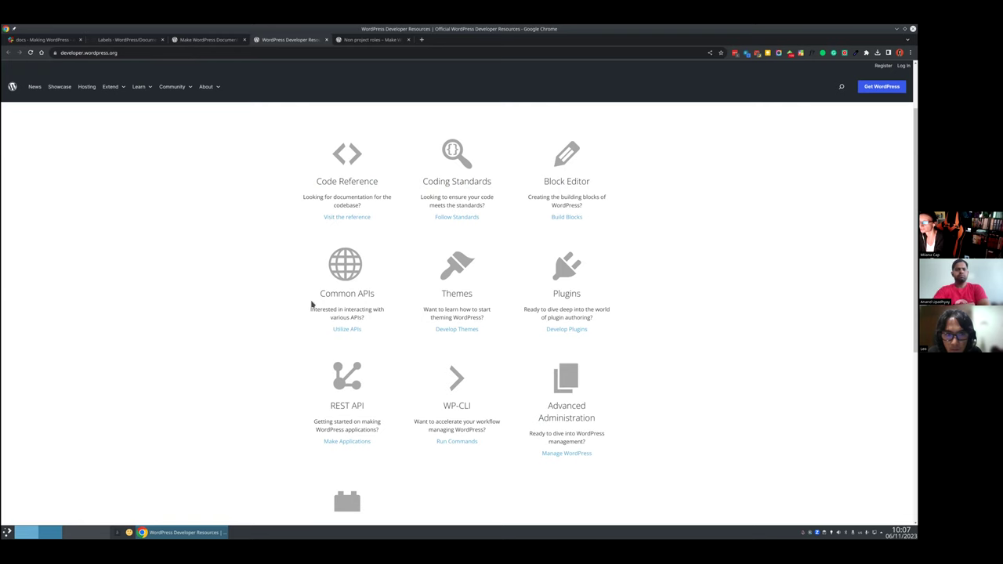
{"action": "left_click", "coordinate": [122, 39]}
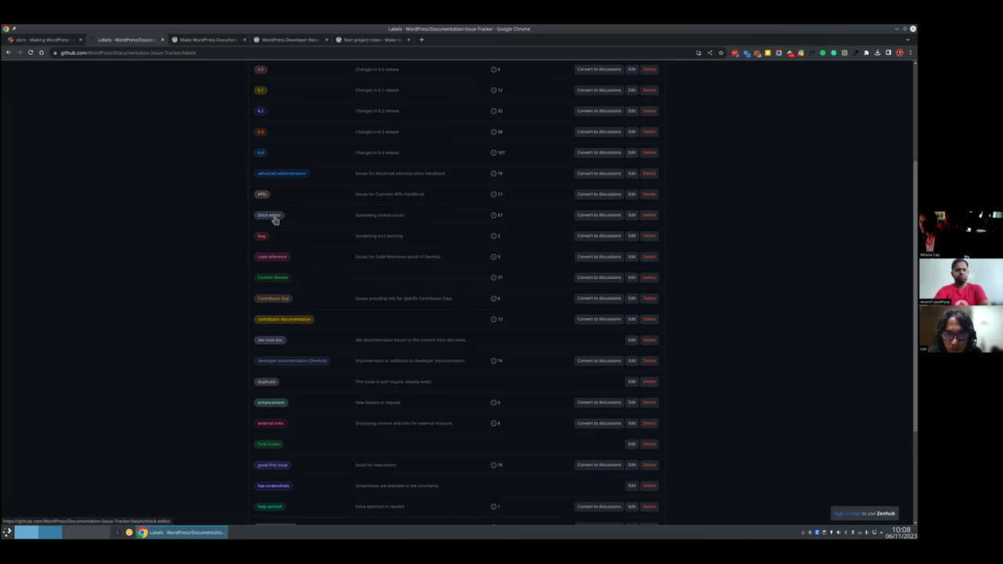
{"action": "left_click", "coordinate": [286, 39]}
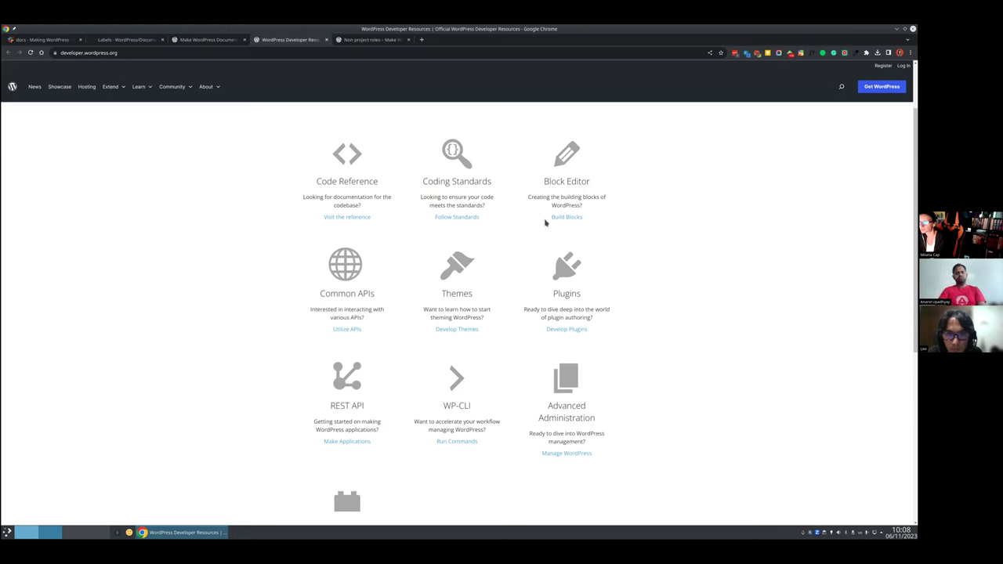
{"action": "left_click", "coordinate": [110, 41]}
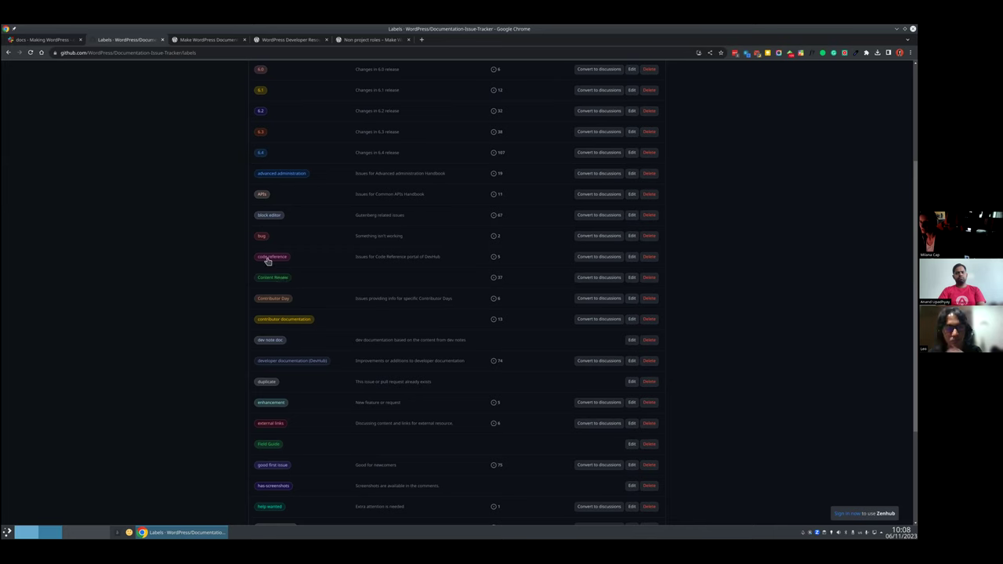
{"action": "left_click", "coordinate": [291, 37]}
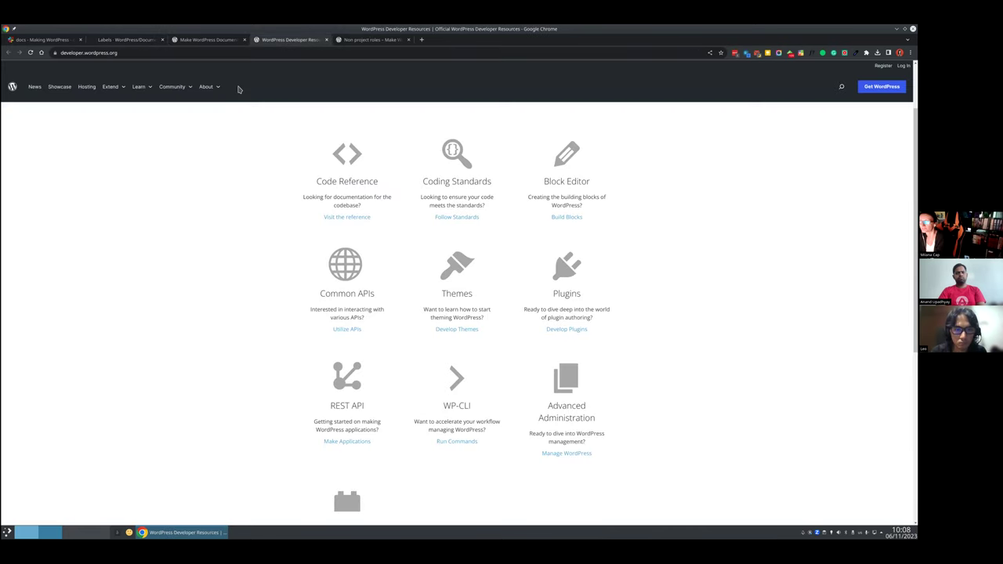
{"action": "left_click", "coordinate": [143, 40]}
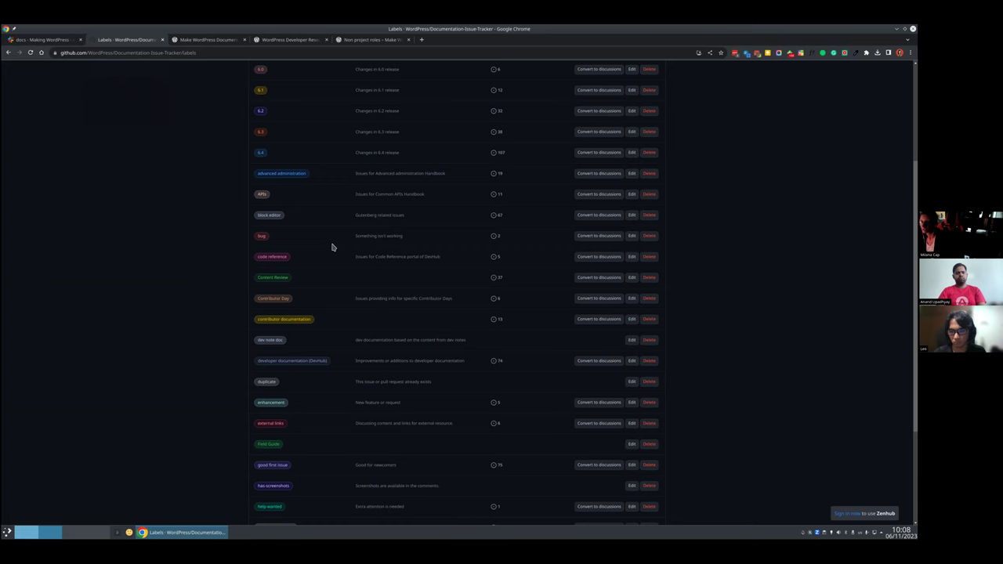
{"action": "scroll", "coordinate": [332, 248], "scroll_direction": "down", "scroll_amount": 1}
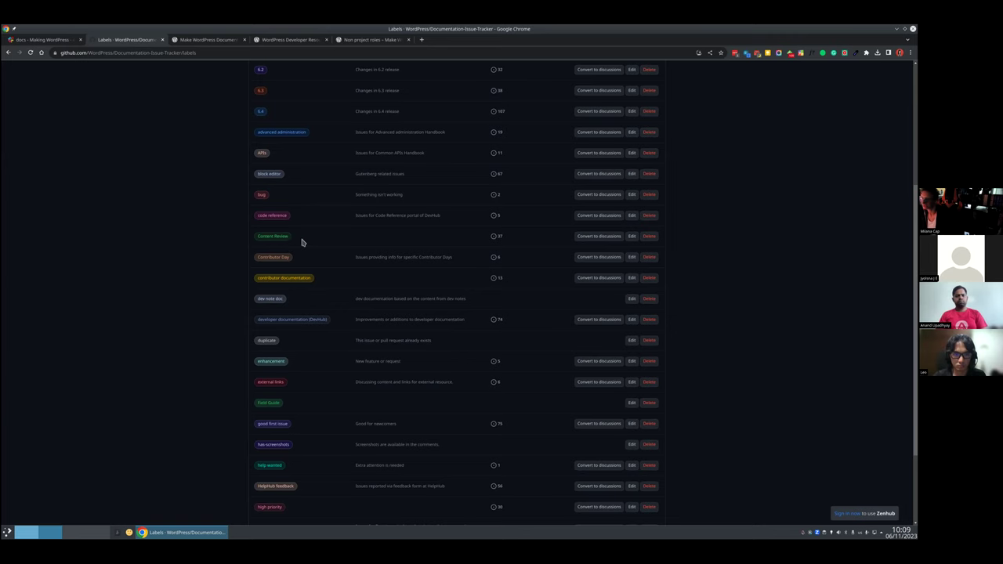
{"action": "scroll", "coordinate": [347, 243], "scroll_direction": "down", "scroll_amount": 1}
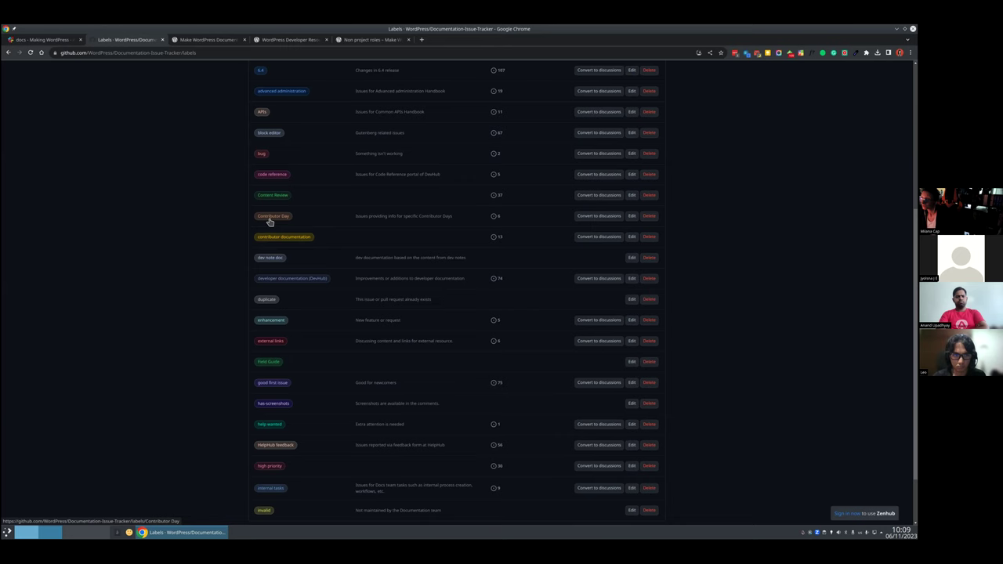
Step: Zoom the labels page to 125%, briefly check Non project roles, then return to the labels
{"action": "key", "text": "ctrl+plus"}
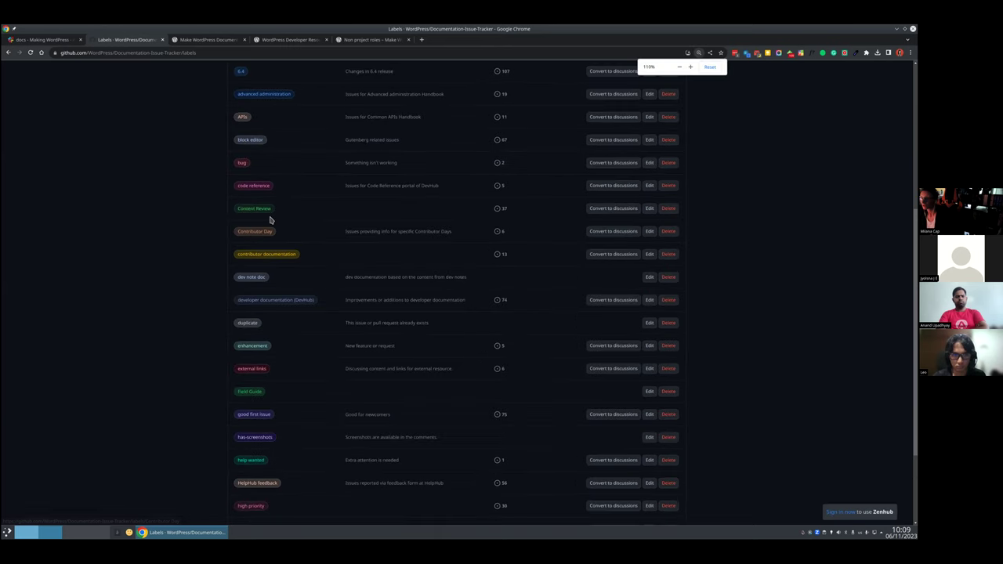
{"action": "key", "text": "ctrl+plus"}
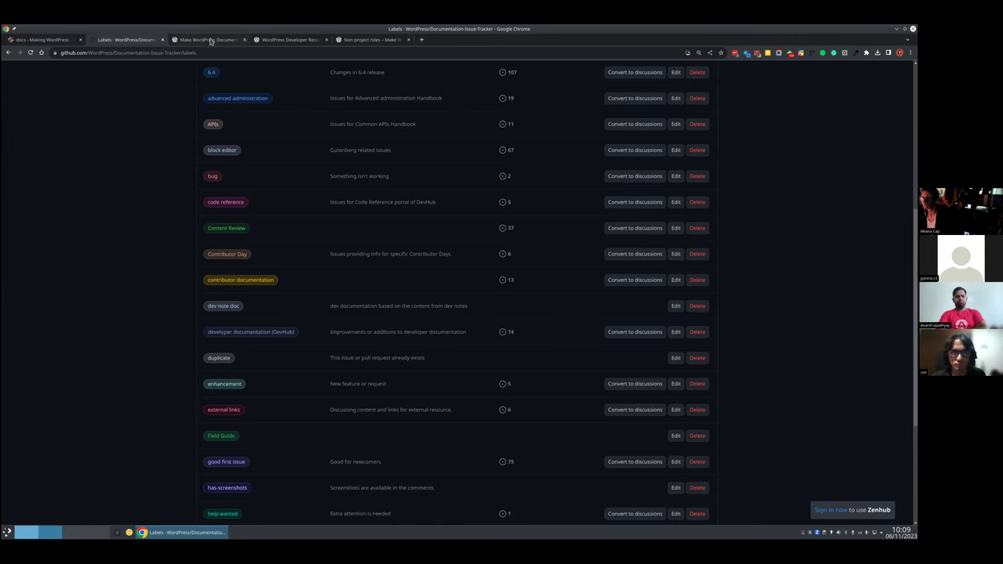
{"action": "left_click", "coordinate": [362, 40]}
{"action": "scroll", "coordinate": [793, 334], "scroll_direction": "up", "scroll_amount": 2}
{"action": "scroll", "coordinate": [792, 336], "scroll_direction": "up", "scroll_amount": 6}
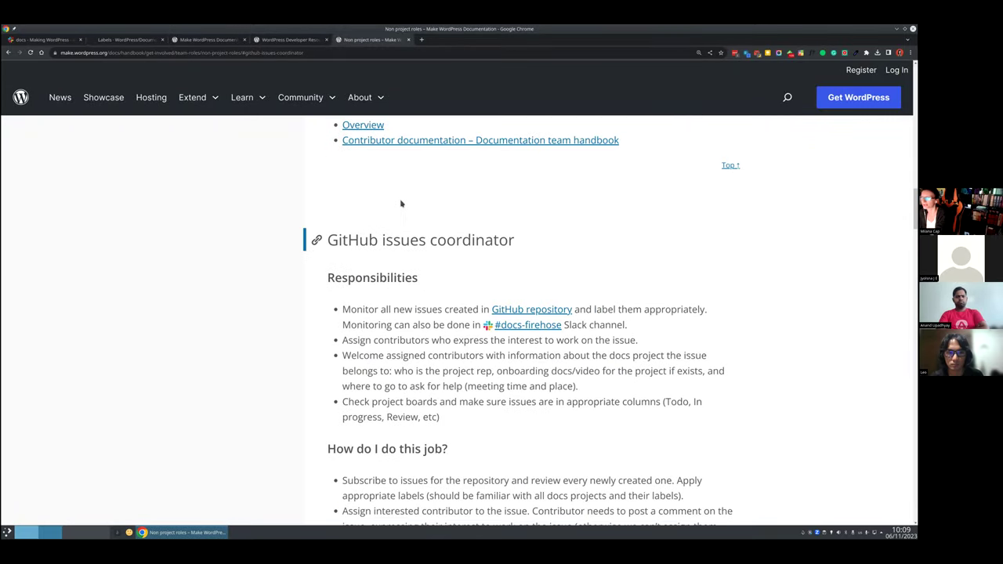
{"action": "left_click", "coordinate": [107, 40]}
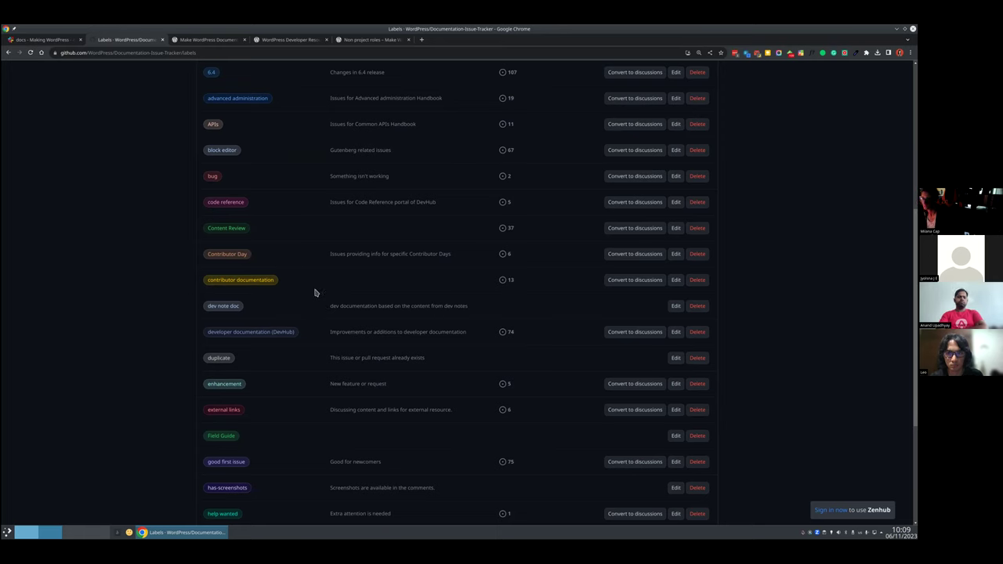
{"action": "scroll", "coordinate": [325, 285], "scroll_direction": "down", "scroll_amount": 2}
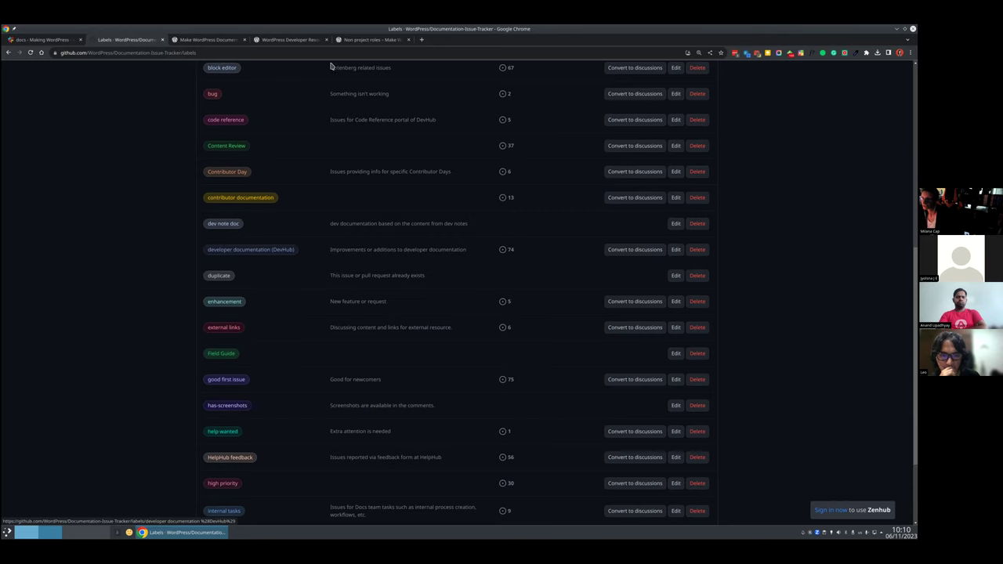
{"action": "left_click", "coordinate": [298, 40]}
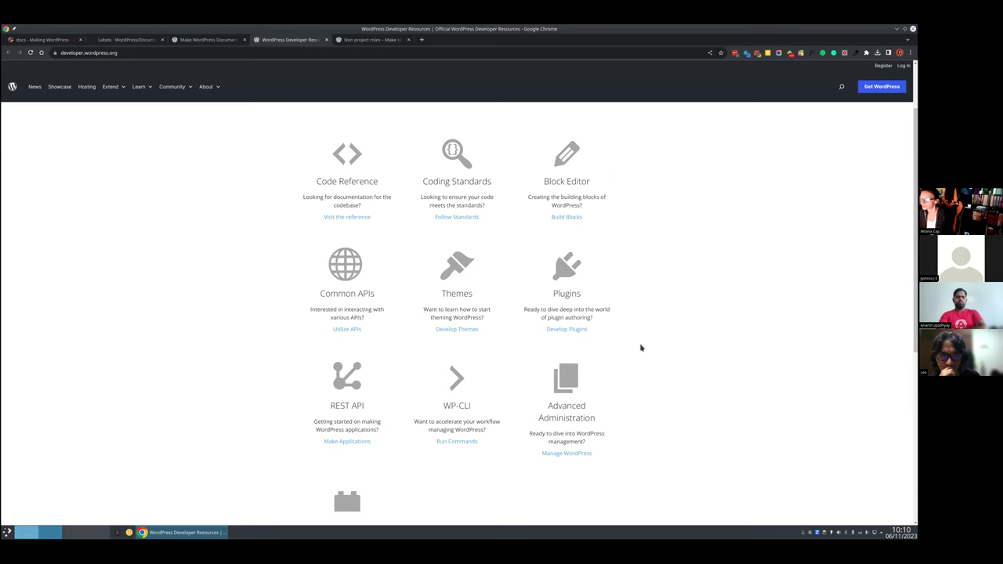
{"action": "scroll", "coordinate": [640, 347], "scroll_direction": "down", "scroll_amount": 3}
{"action": "scroll", "coordinate": [640, 348], "scroll_direction": "up", "scroll_amount": 1}
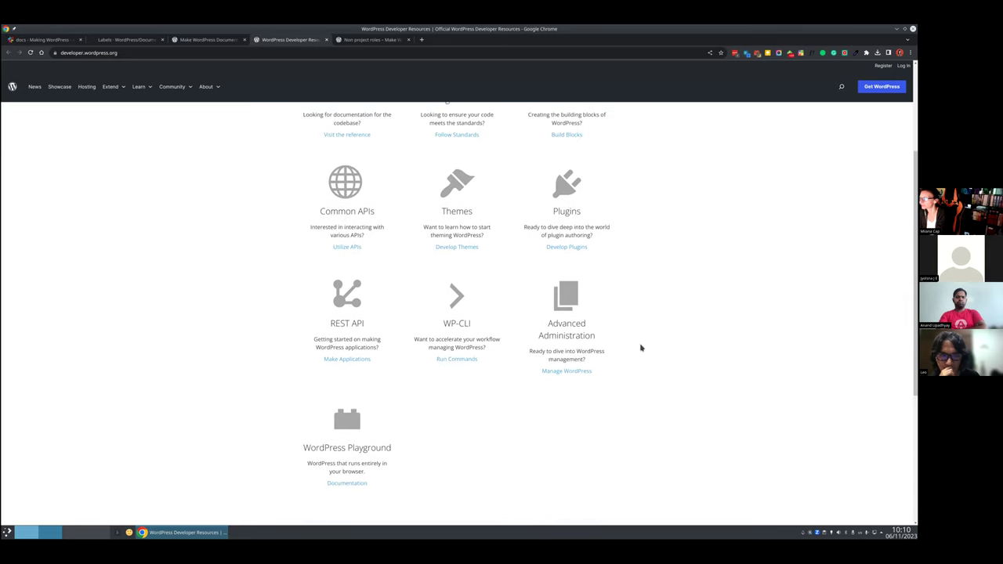
{"action": "scroll", "coordinate": [640, 347], "scroll_direction": "up", "scroll_amount": 1}
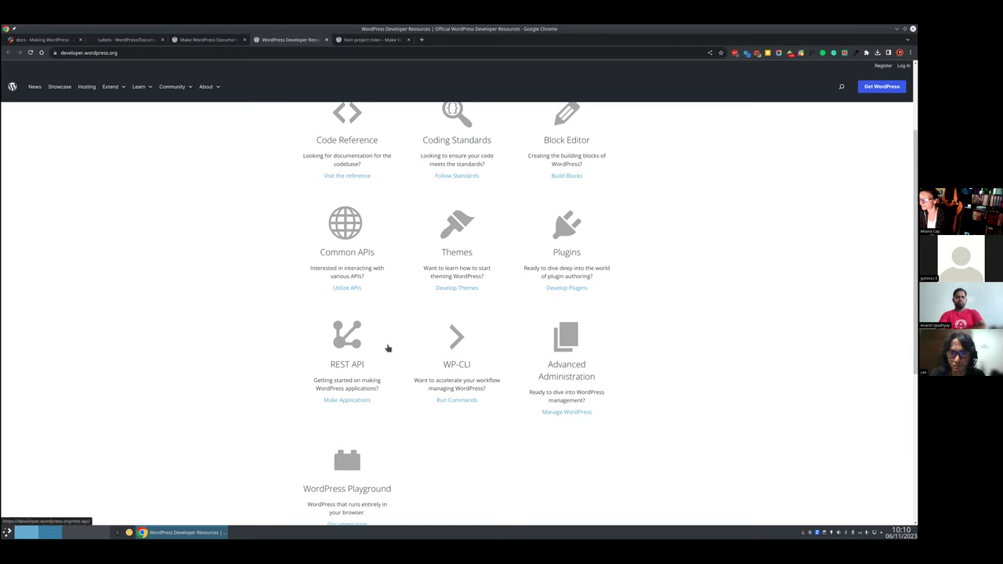
{"action": "scroll", "coordinate": [388, 348], "scroll_direction": "up", "scroll_amount": 1}
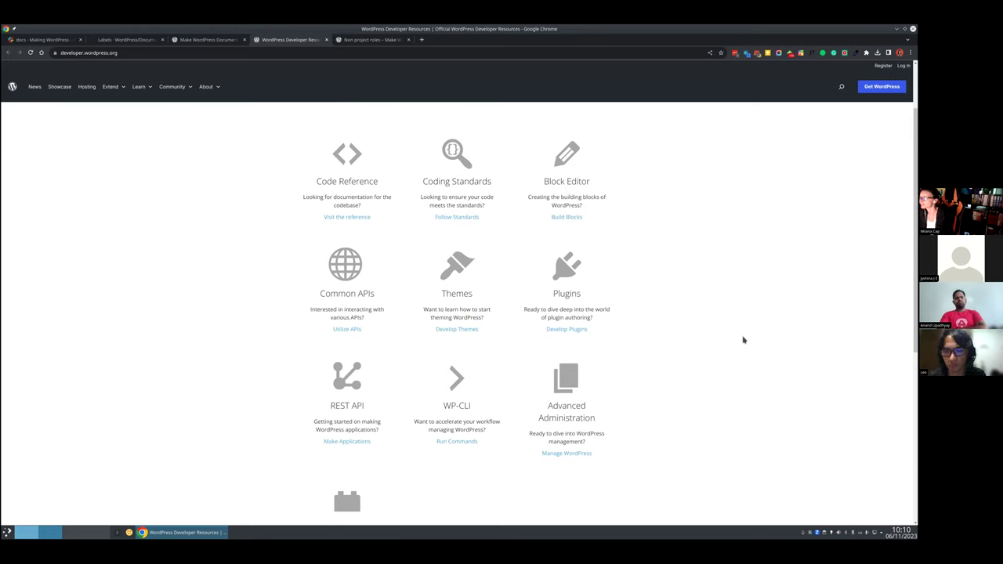
{"action": "scroll", "coordinate": [539, 369], "scroll_direction": "down", "scroll_amount": 3}
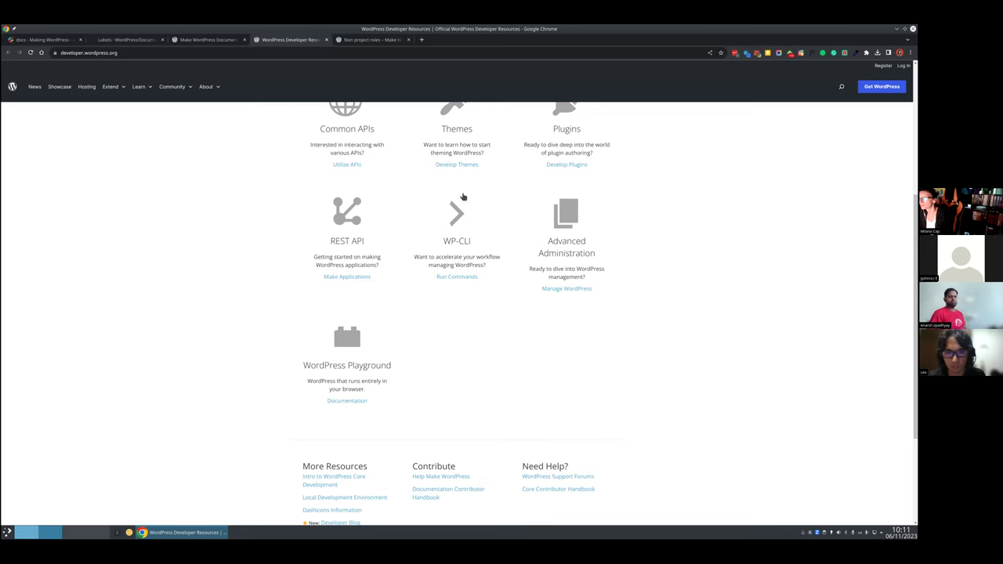
{"action": "left_click", "coordinate": [117, 40]}
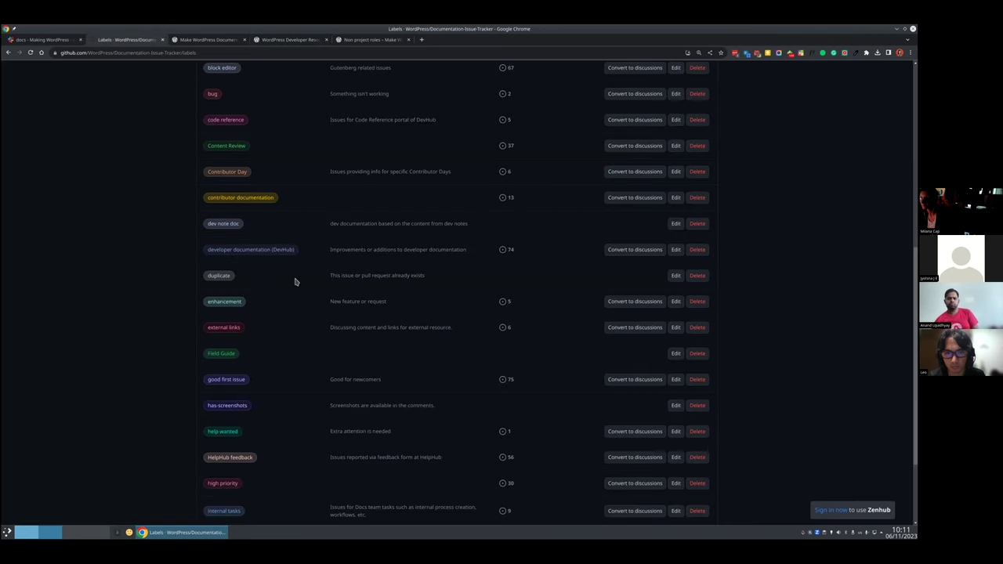
{"action": "scroll", "coordinate": [296, 278], "scroll_direction": "down", "scroll_amount": 2}
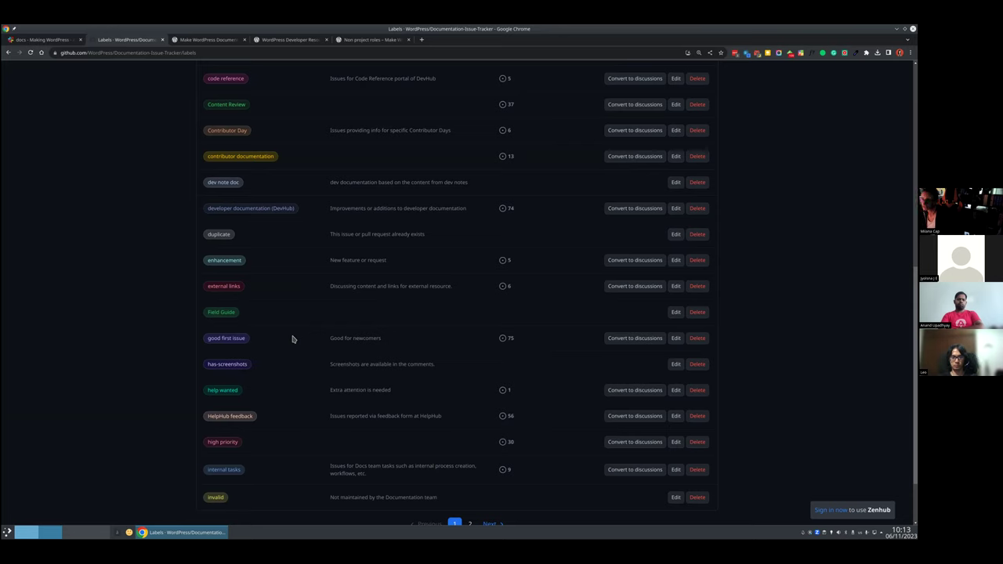
Step: Scroll to the end of the labels list and switch to the issues coordinator handbook page
{"action": "scroll", "coordinate": [292, 339], "scroll_direction": "down", "scroll_amount": 1}
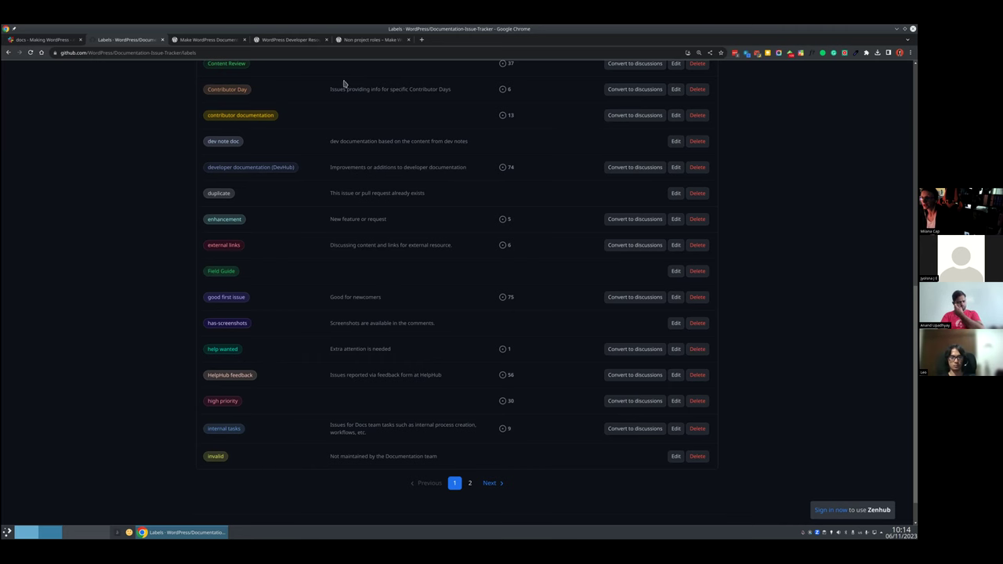
{"action": "left_click", "coordinate": [349, 40]}
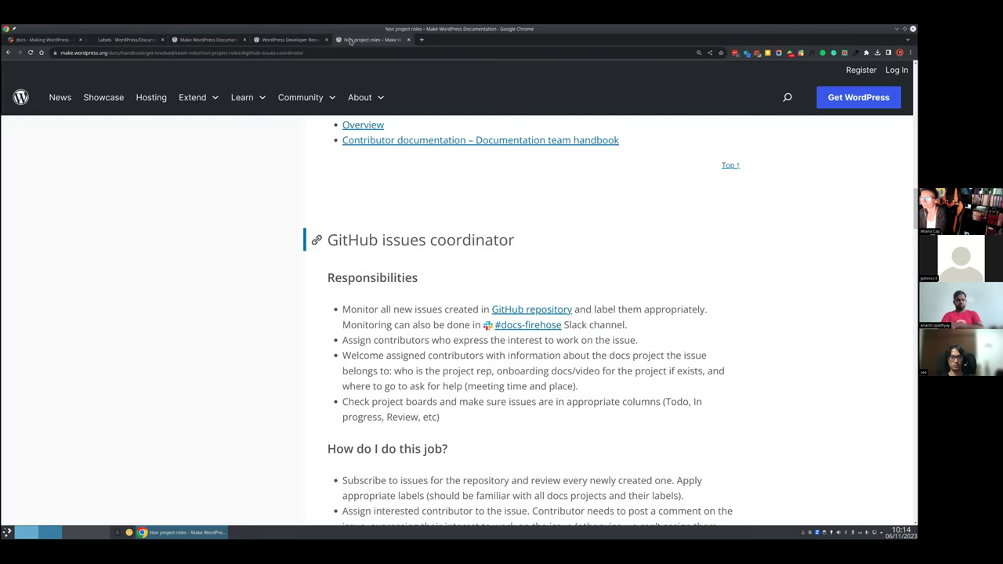
Step: Open Learn > Documentation in a new tab and navigate to Installation > Optimization
{"action": "left_click", "coordinate": [261, 99]}
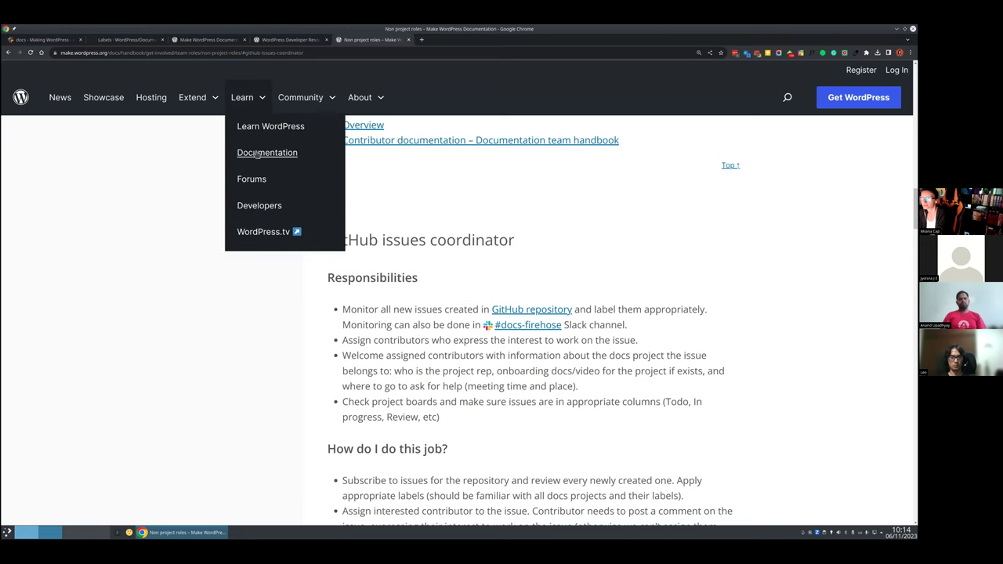
{"action": "middle_click", "coordinate": [267, 152]}
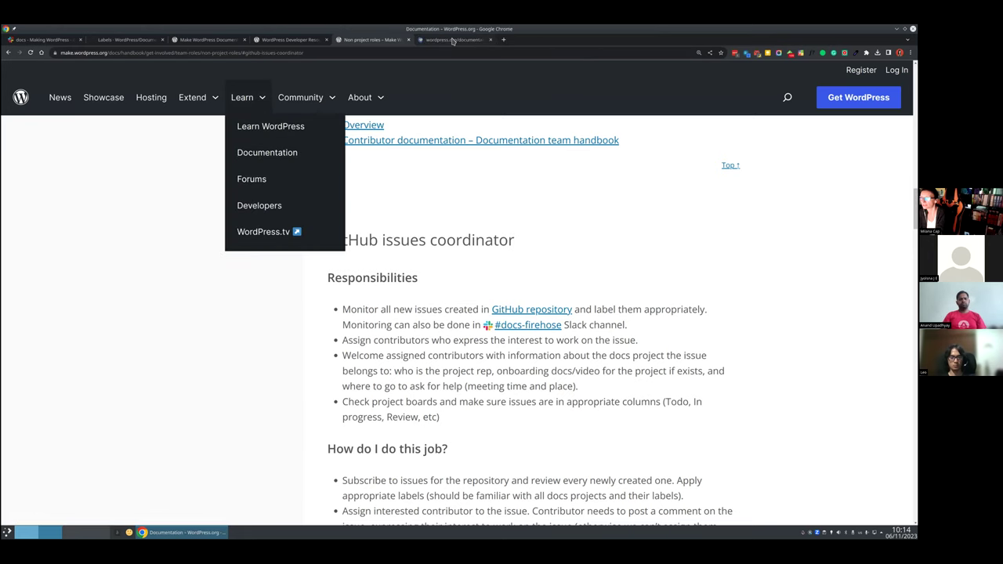
{"action": "key", "text": "ctrl+Tab"}
{"action": "scroll", "coordinate": [706, 262], "scroll_direction": "down", "scroll_amount": 3}
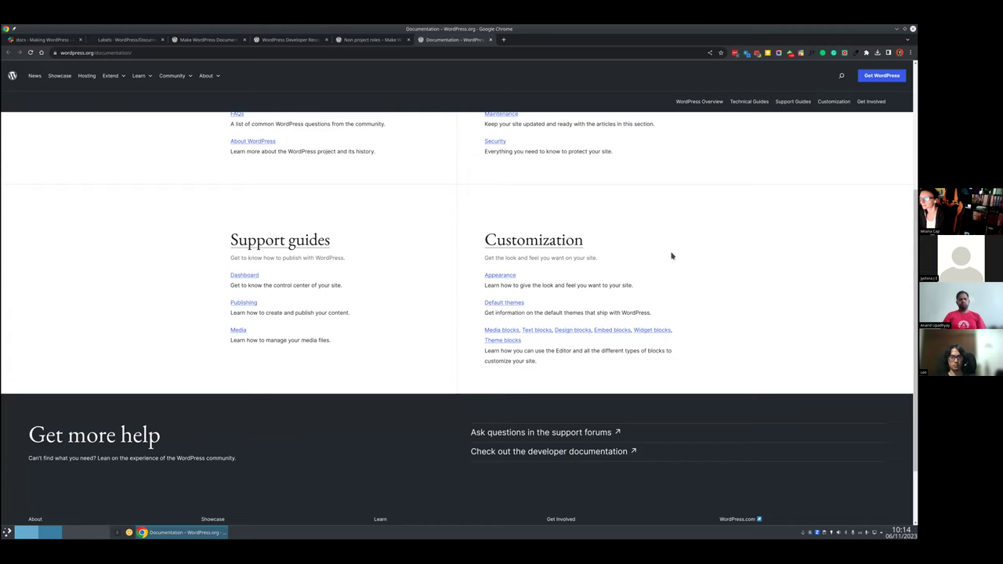
{"action": "scroll", "coordinate": [669, 256], "scroll_direction": "up", "scroll_amount": 2}
{"action": "left_click", "coordinate": [499, 251]}
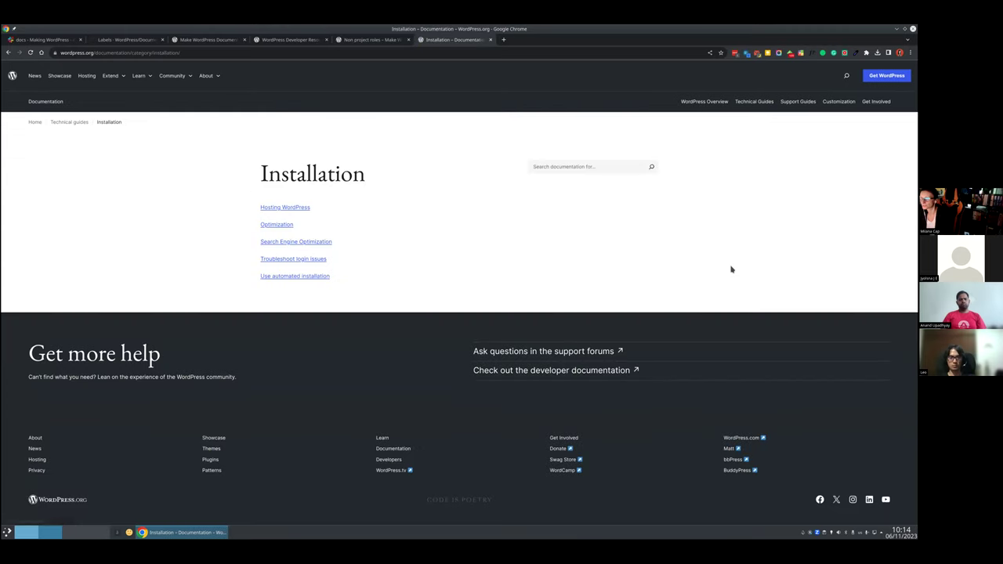
{"action": "left_click", "coordinate": [269, 224]}
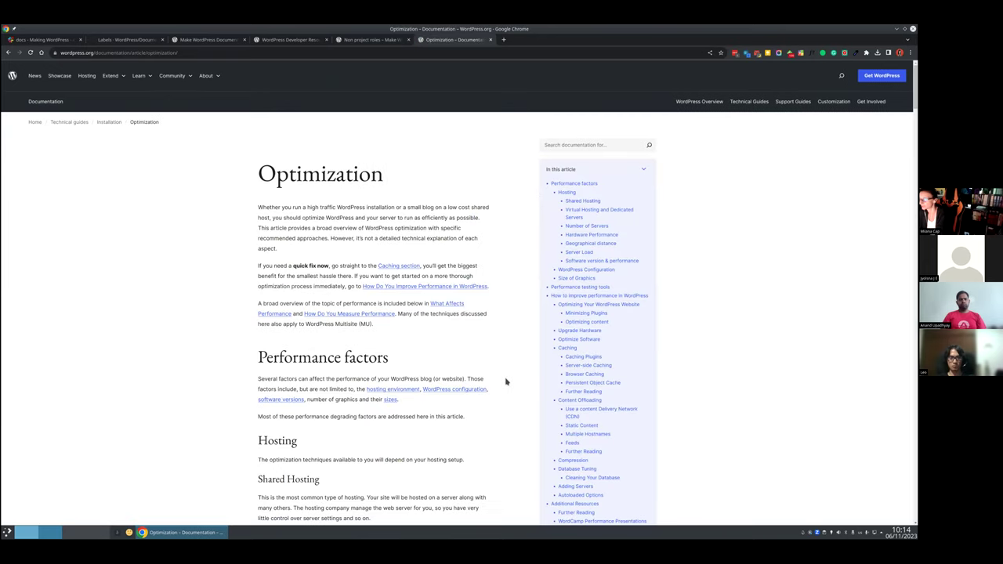
{"action": "scroll", "coordinate": [508, 379], "scroll_direction": "down", "scroll_amount": 4}
{"action": "scroll", "coordinate": [510, 379], "scroll_direction": "down", "scroll_amount": 3}
{"action": "scroll", "coordinate": [510, 379], "scroll_direction": "up", "scroll_amount": 7}
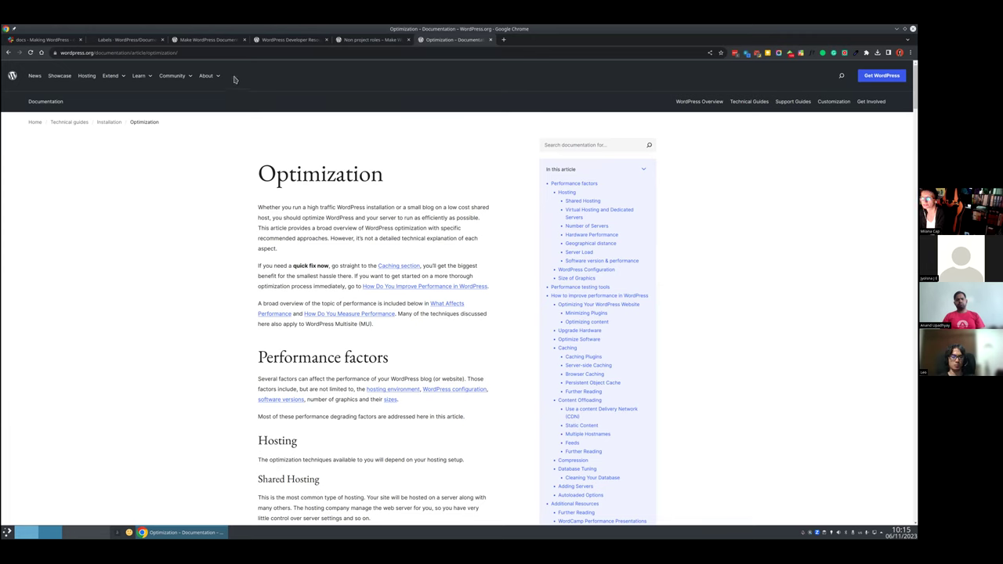
{"action": "left_click_drag", "start_coordinate": [100, 53], "coordinate": [223, 52]}
Step: Change the address path to wp-admin and log in with Remember Me ticked
{"action": "left_click", "coordinate": [223, 52]}
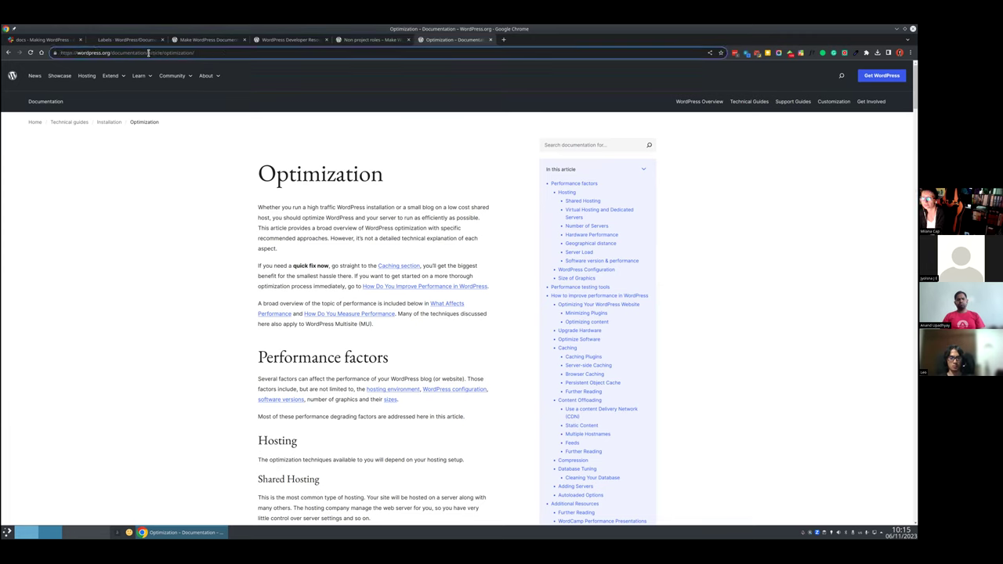
{"action": "left_click_drag", "start_coordinate": [148, 53], "coordinate": [232, 53]}
{"action": "type", "text": "w"}
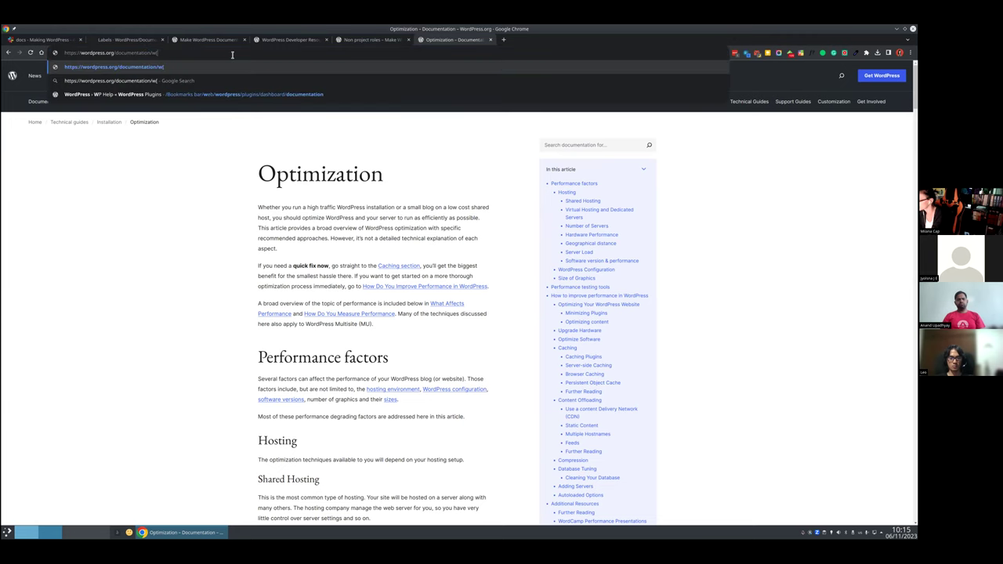
{"action": "type", "text": "p-admin/"}
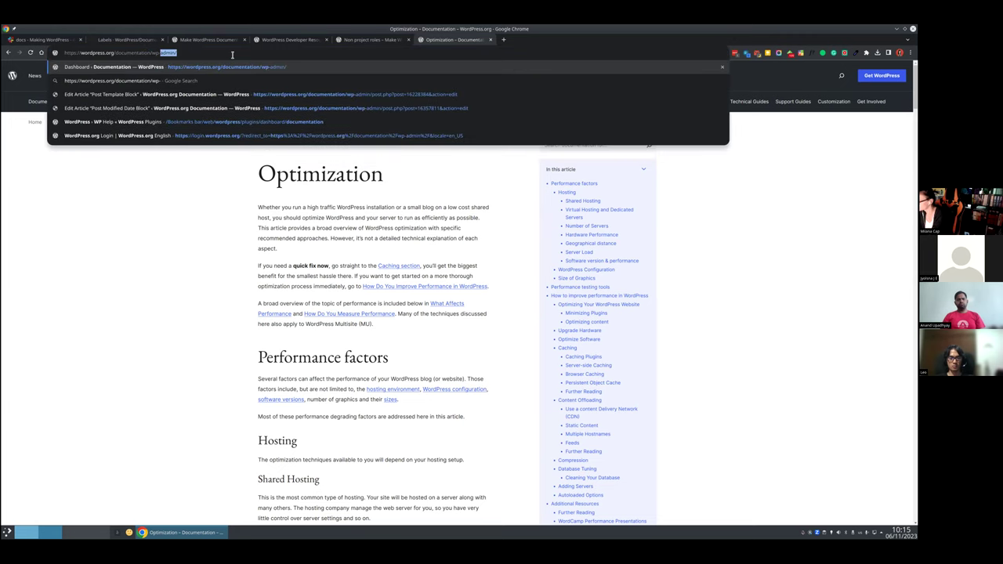
{"action": "key", "text": "Return"}
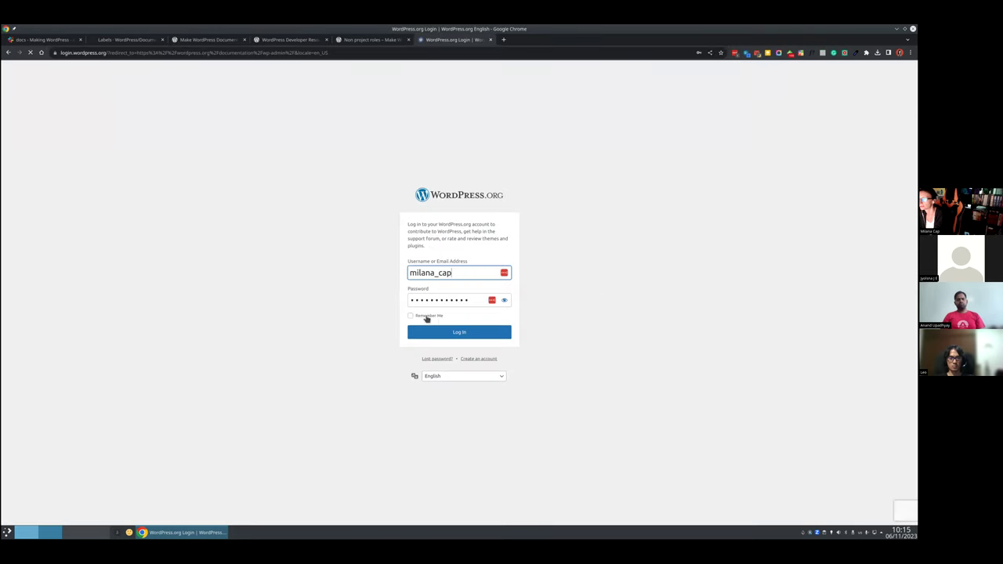
{"action": "left_click", "coordinate": [425, 317]}
{"action": "left_click", "coordinate": [439, 333]}
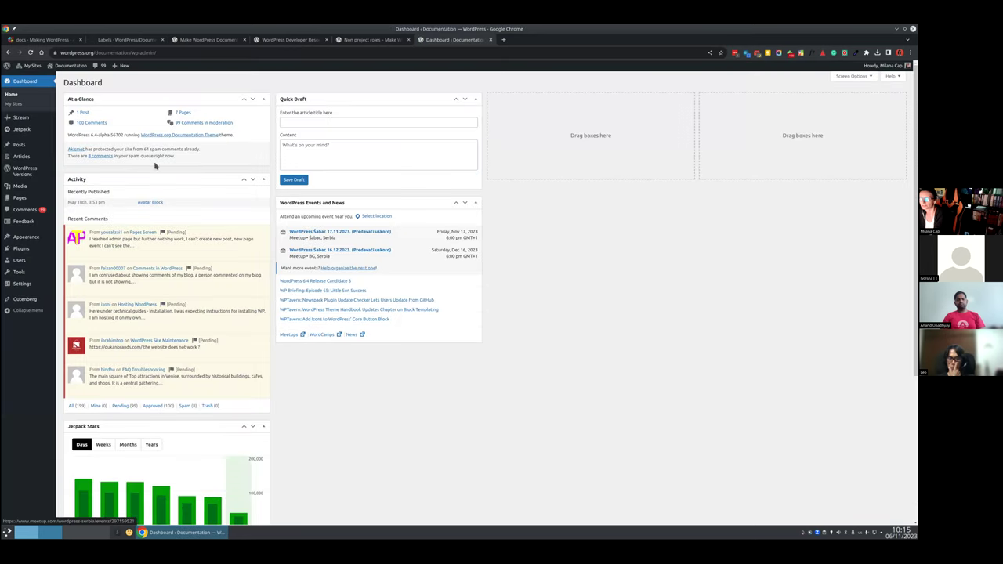
Step: Open the admin Comments list showing 199 comments with 99 pending
{"action": "left_click", "coordinate": [33, 212]}
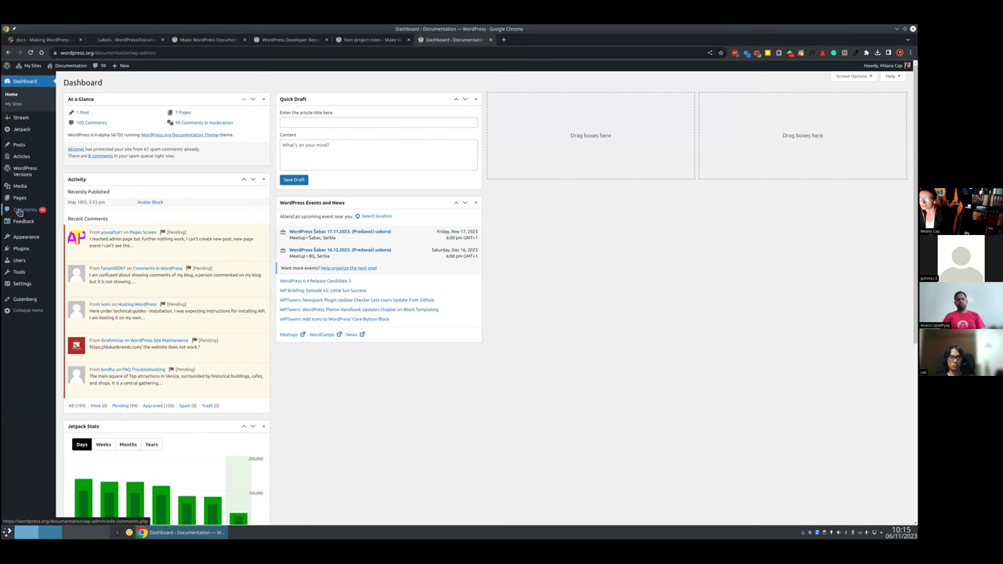
{"action": "left_click", "coordinate": [24, 211]}
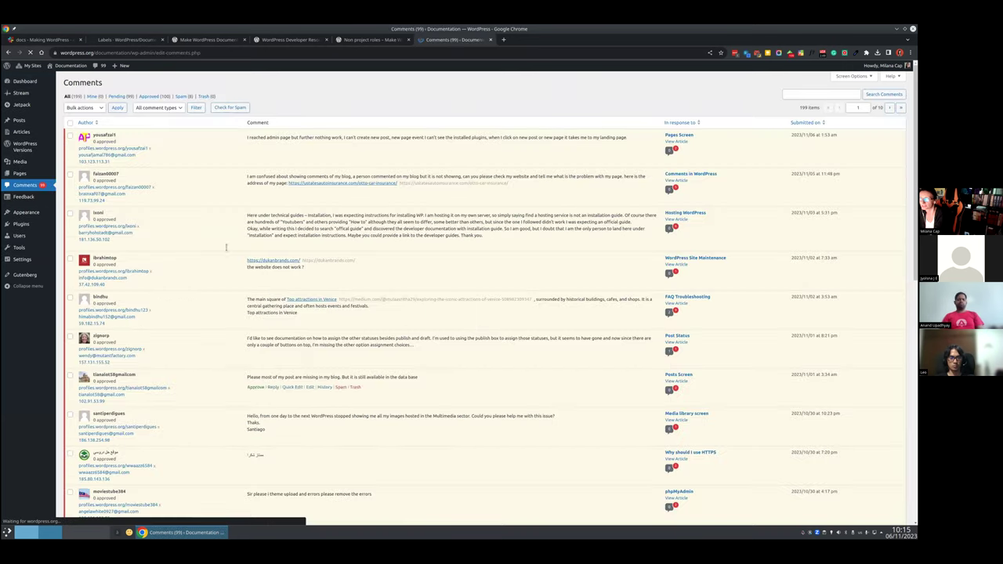
{"action": "scroll", "coordinate": [191, 364], "scroll_direction": "down", "scroll_amount": 5}
{"action": "scroll", "coordinate": [194, 345], "scroll_direction": "up", "scroll_amount": 5}
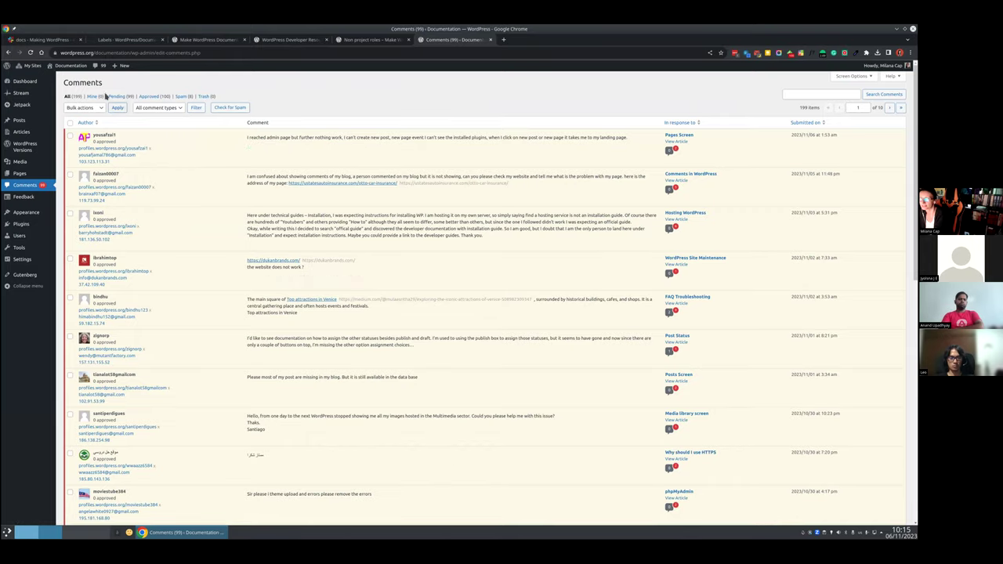
Step: Open the commented Pages Screen article in a new tab, inspect its feedback field, then return to Comments
{"action": "middle_click", "coordinate": [676, 141]}
{"action": "left_click", "coordinate": [530, 43]}
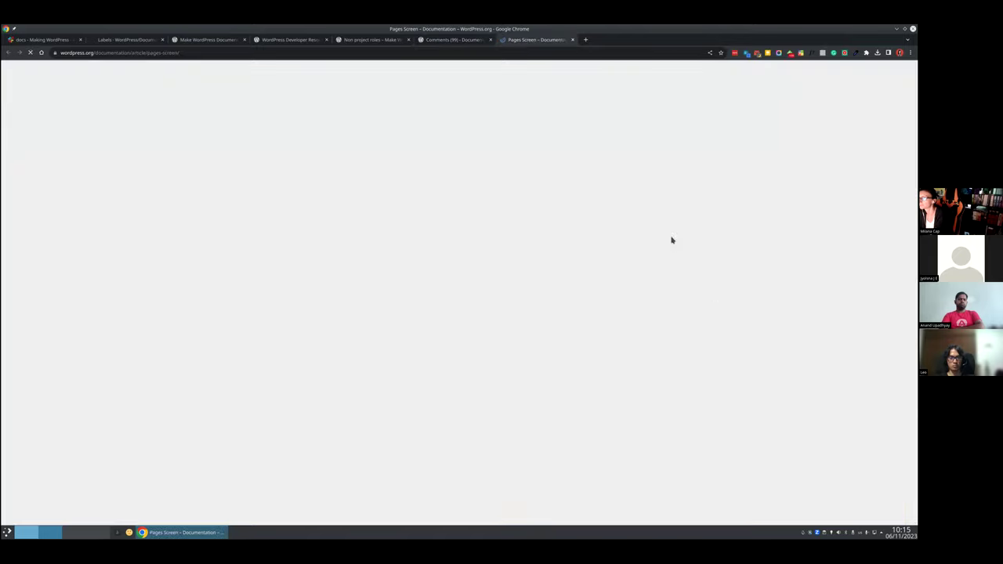
{"action": "scroll", "coordinate": [505, 344], "scroll_direction": "down", "scroll_amount": 3}
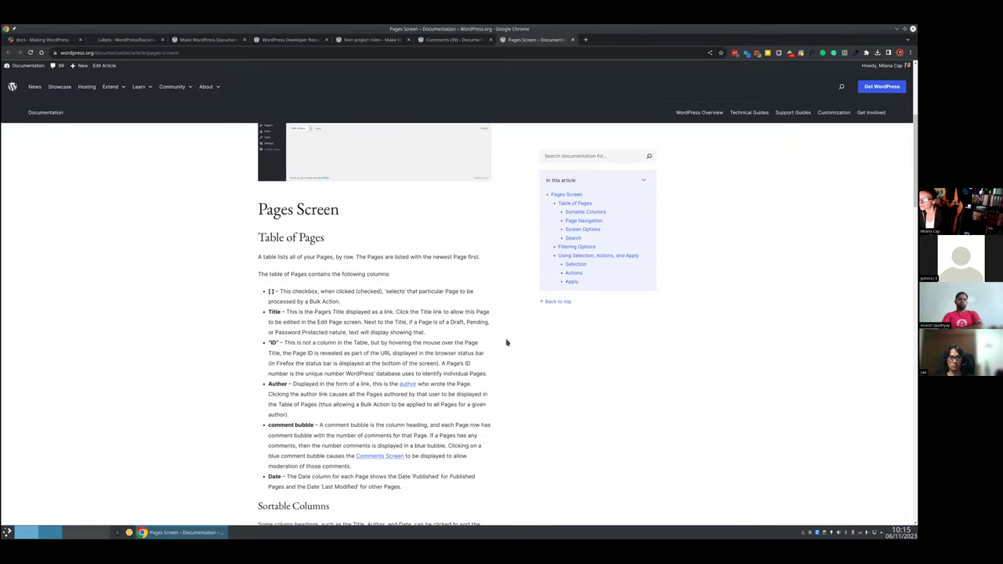
{"action": "scroll", "coordinate": [506, 342], "scroll_direction": "down", "scroll_amount": 10}
{"action": "scroll", "coordinate": [505, 343], "scroll_direction": "down", "scroll_amount": 12}
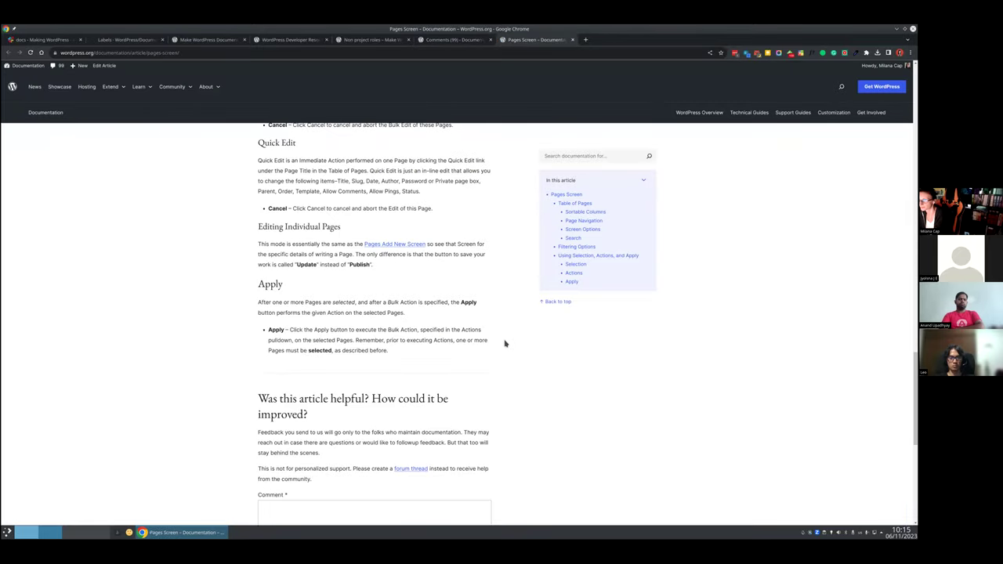
{"action": "scroll", "coordinate": [505, 340], "scroll_direction": "up", "scroll_amount": 2}
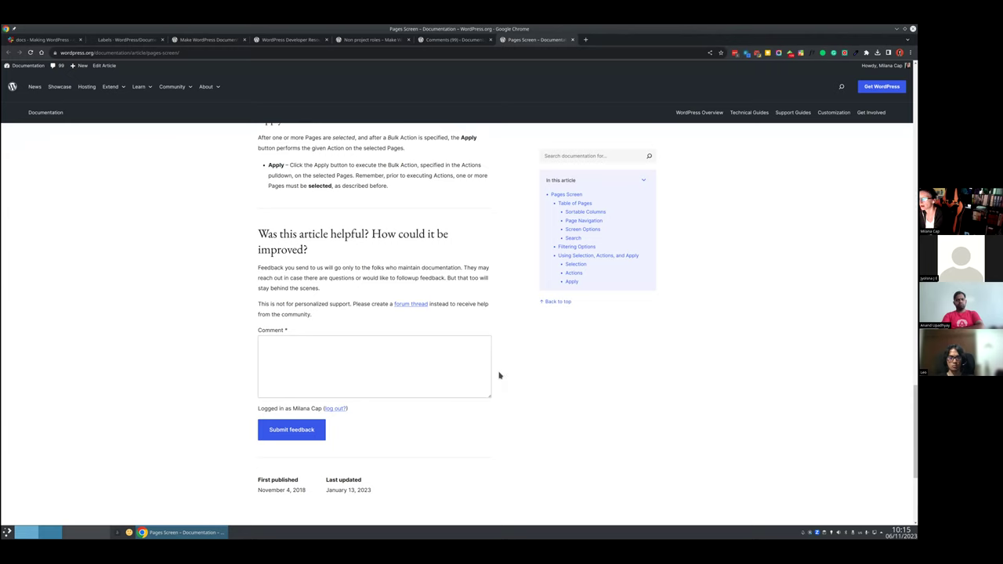
{"action": "left_click", "coordinate": [449, 378]}
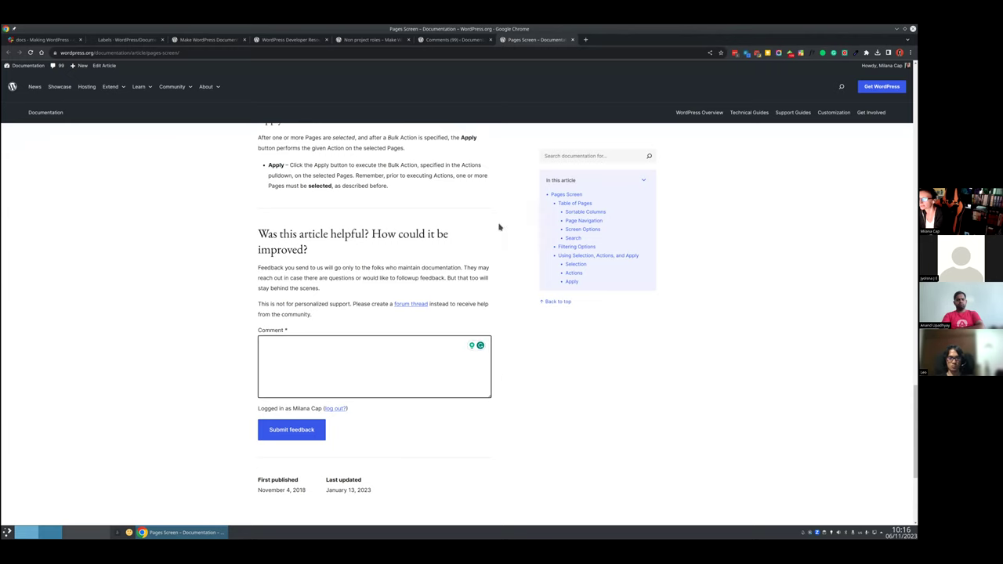
{"action": "left_click", "coordinate": [442, 39]}
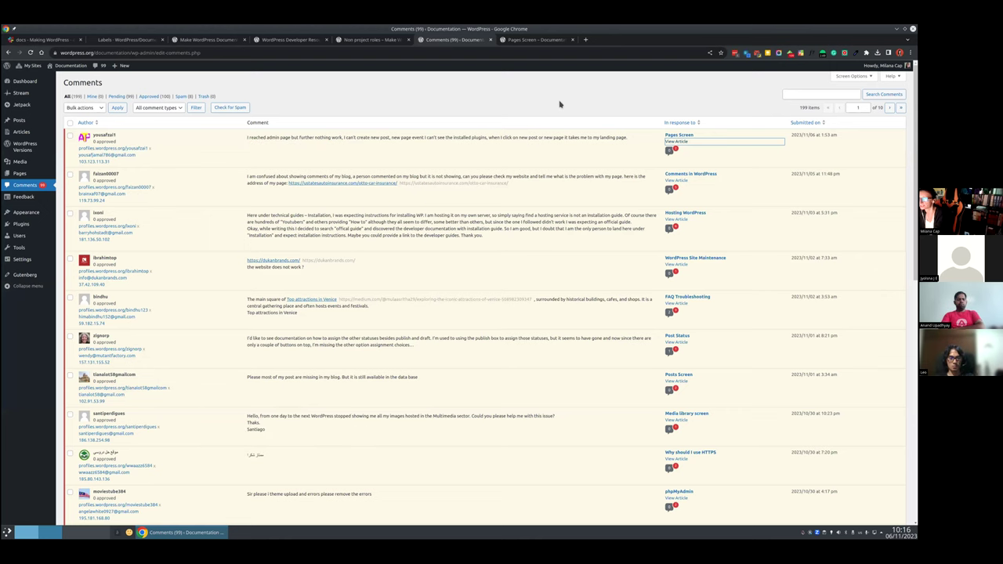
Step: Glance at the Pages Screen article and Comments list, then switch to the GitHub Labels tab
{"action": "left_click", "coordinate": [536, 41]}
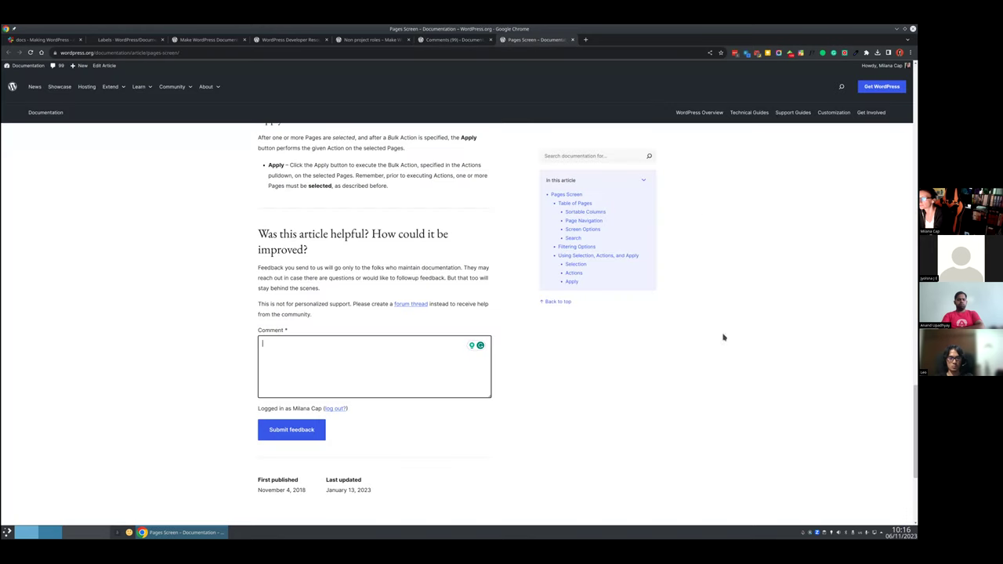
{"action": "left_click", "coordinate": [452, 41]}
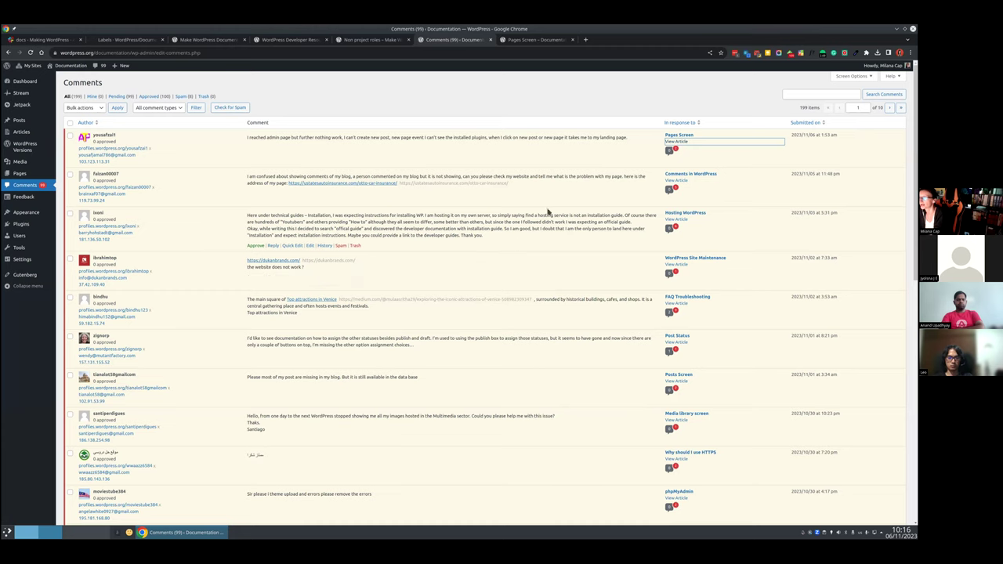
{"action": "left_click", "coordinate": [122, 40]}
Step: Open the HelpHub feedback label's issues in a new tab and read issue #1089, Feedback on WordPress Versions
{"action": "middle_click", "coordinate": [230, 376]}
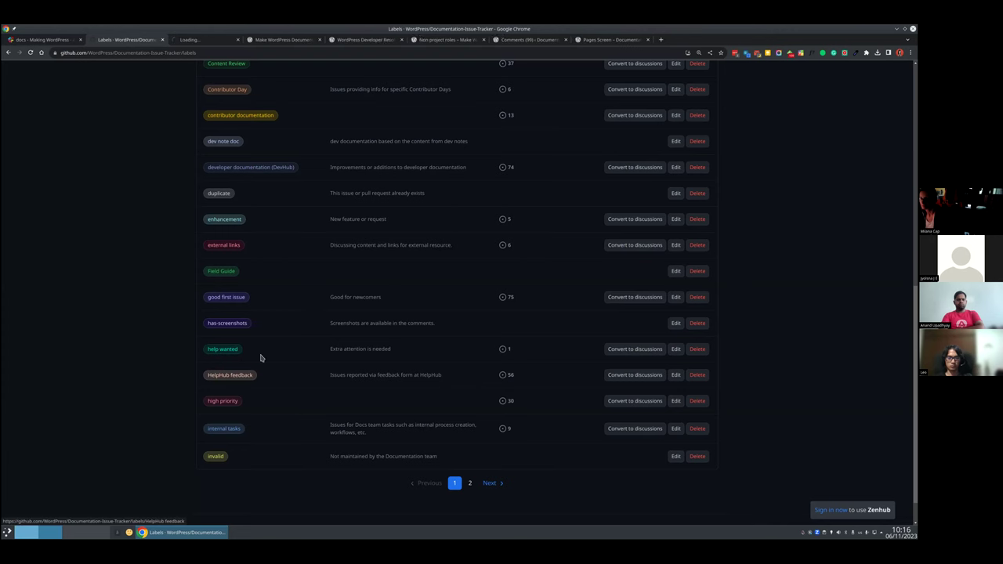
{"action": "left_click", "coordinate": [228, 40]}
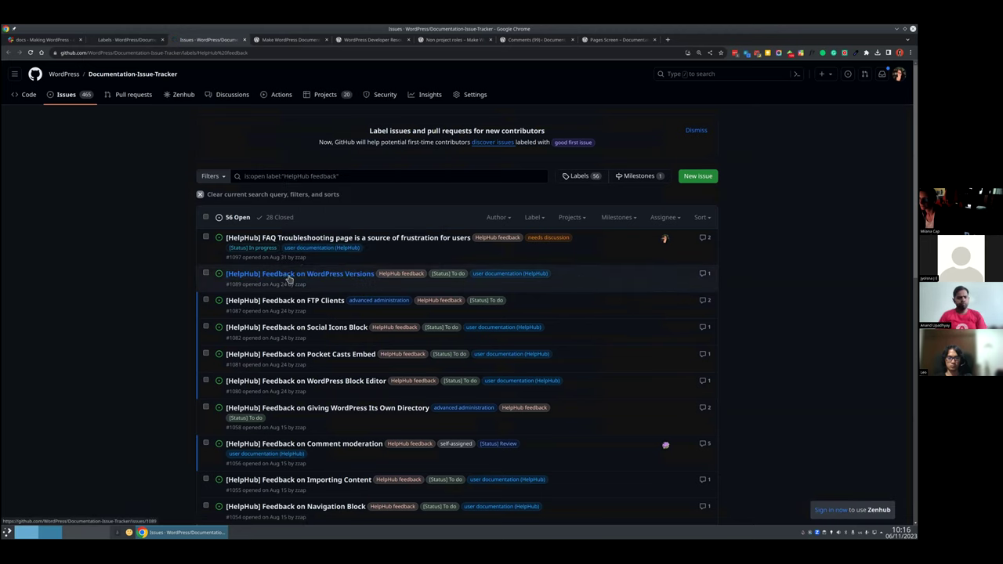
{"action": "left_click", "coordinate": [289, 274]}
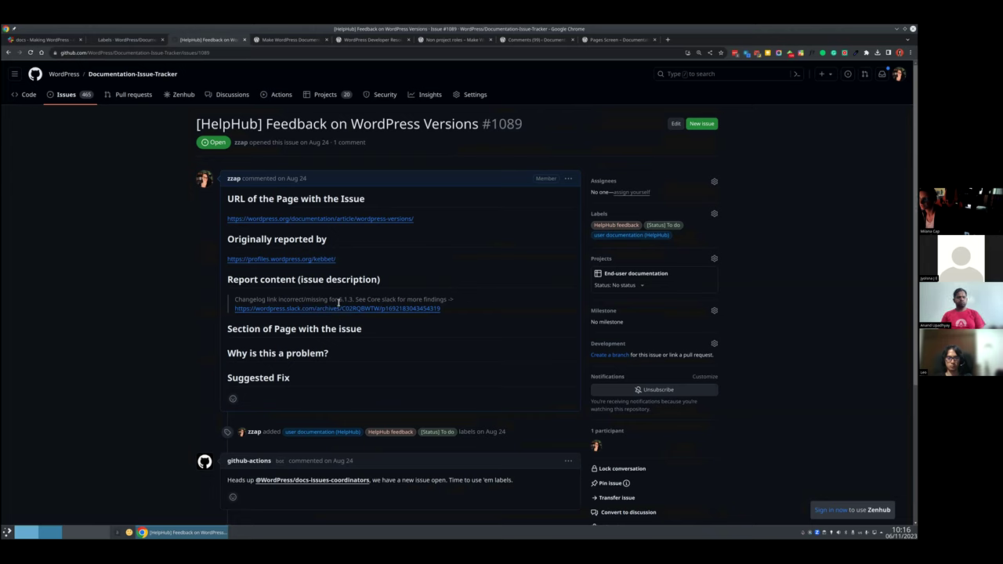
{"action": "scroll", "coordinate": [501, 312], "scroll_direction": "down", "scroll_amount": 2}
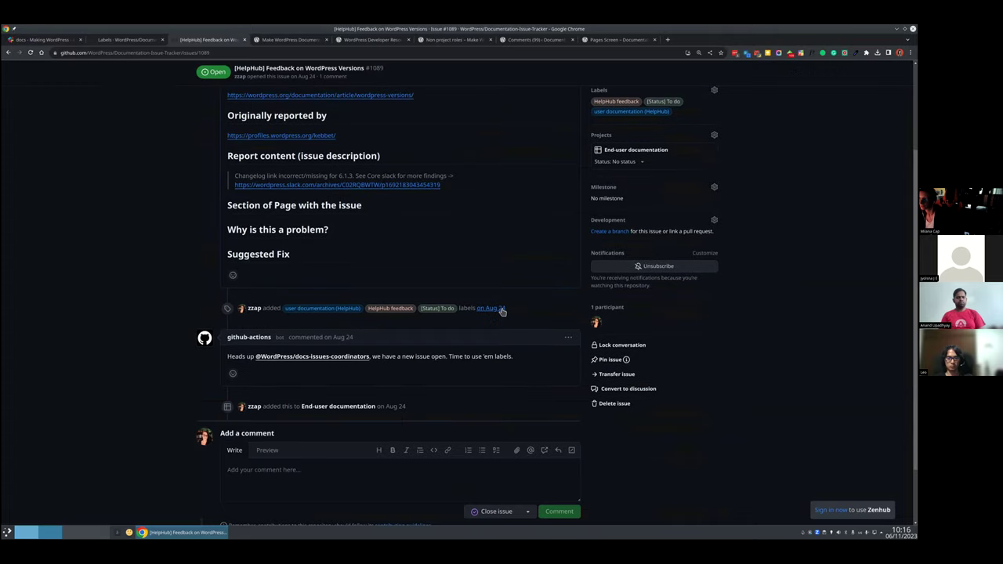
{"action": "scroll", "coordinate": [501, 311], "scroll_direction": "up", "scroll_amount": 2}
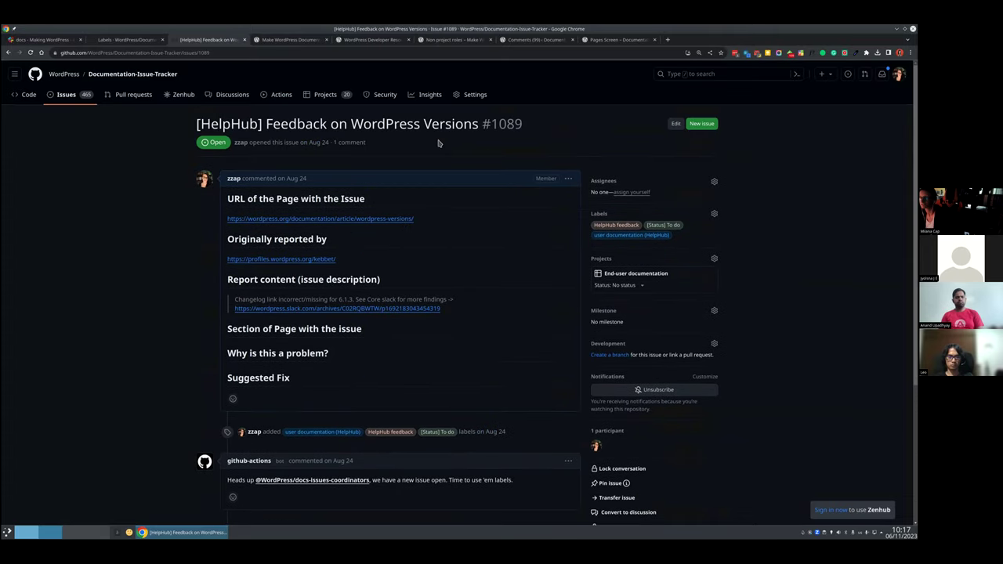
{"action": "left_click", "coordinate": [117, 40]}
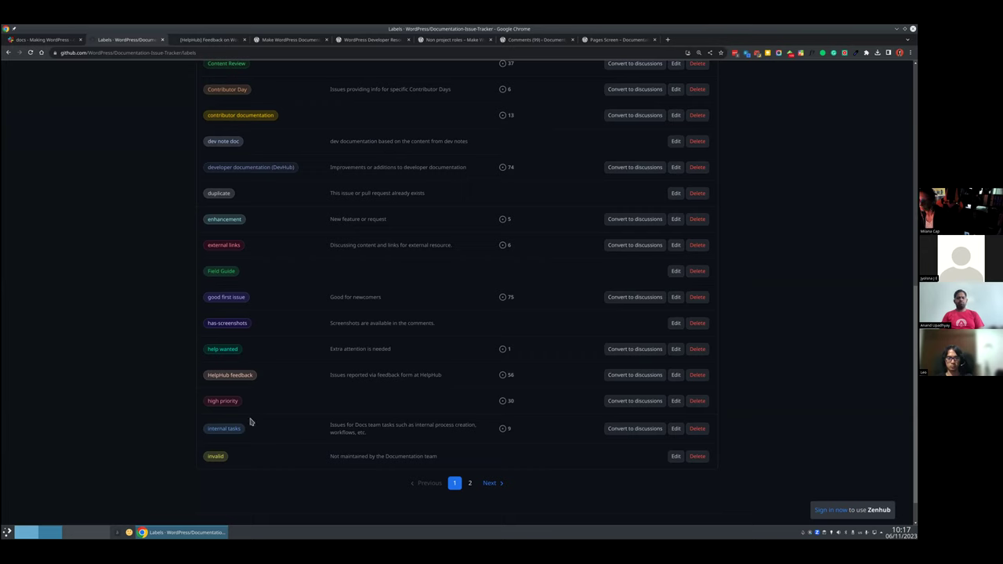
Step: Go to page 2 of the labels list, which begins with medium priority (57 open issues)
{"action": "left_click", "coordinate": [490, 485]}
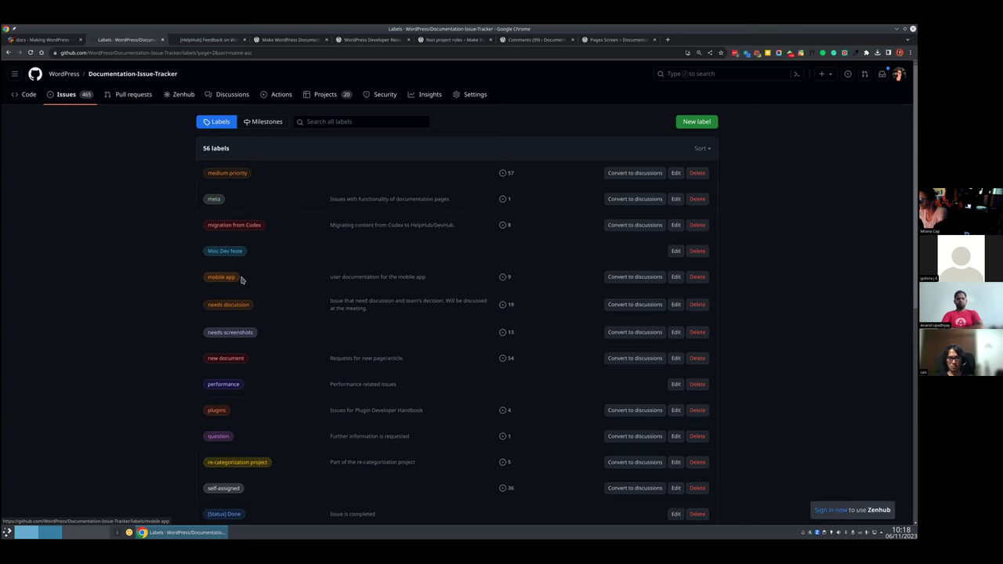
{"action": "scroll", "coordinate": [276, 286], "scroll_direction": "down", "scroll_amount": 1}
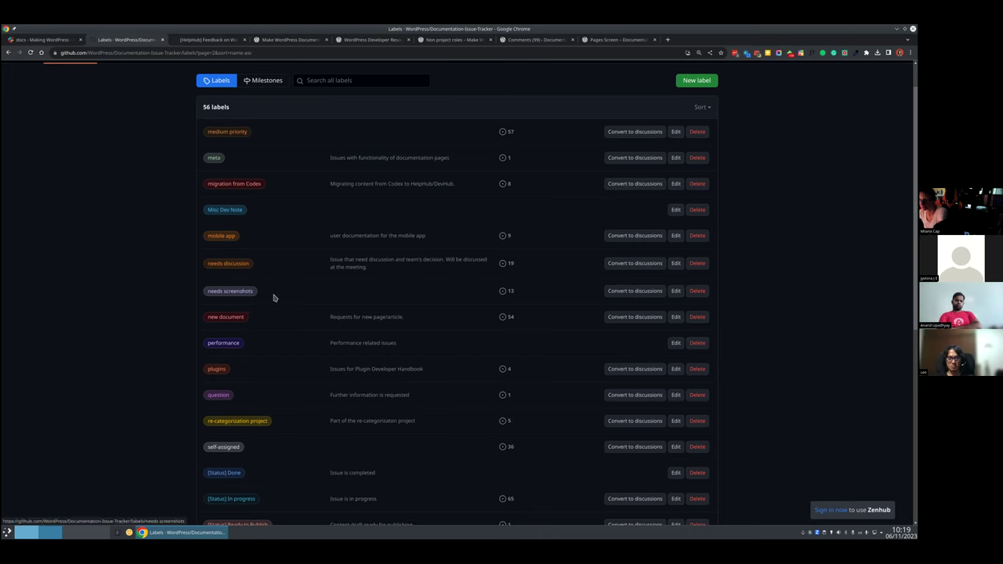
{"action": "scroll", "coordinate": [293, 296], "scroll_direction": "down", "scroll_amount": 2}
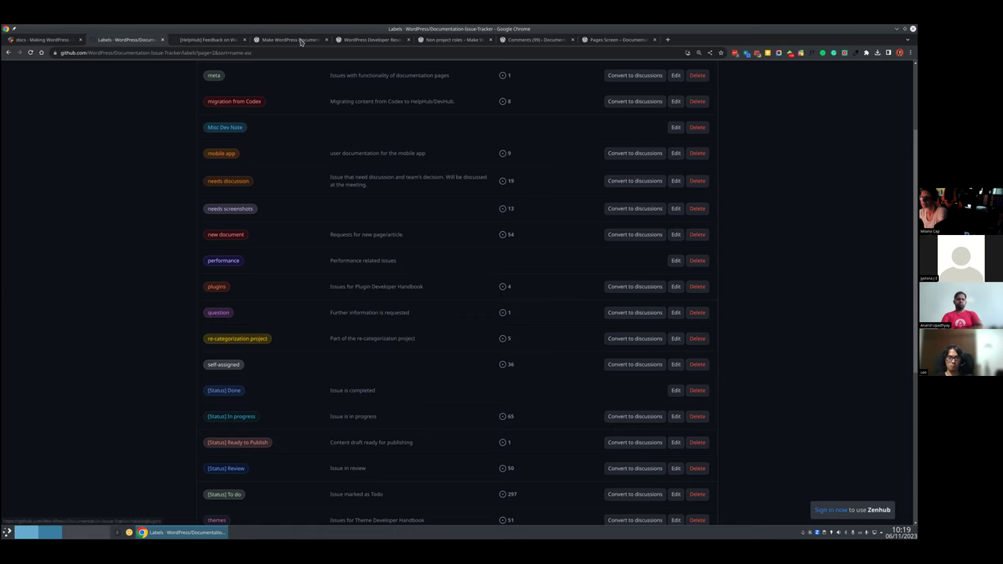
{"action": "left_click", "coordinate": [372, 39]}
{"action": "scroll", "coordinate": [720, 340], "scroll_direction": "up", "scroll_amount": 1}
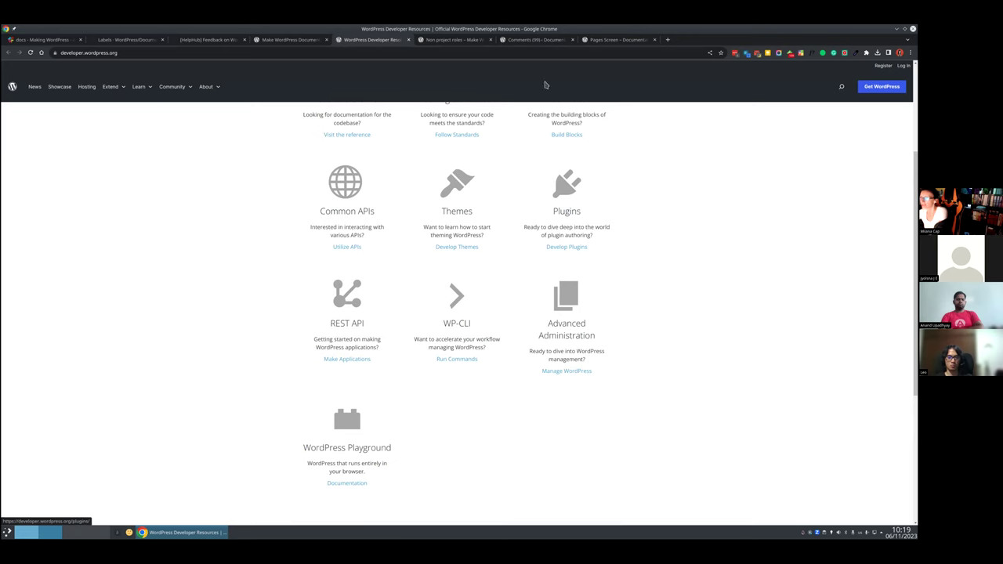
{"action": "left_click", "coordinate": [141, 39]}
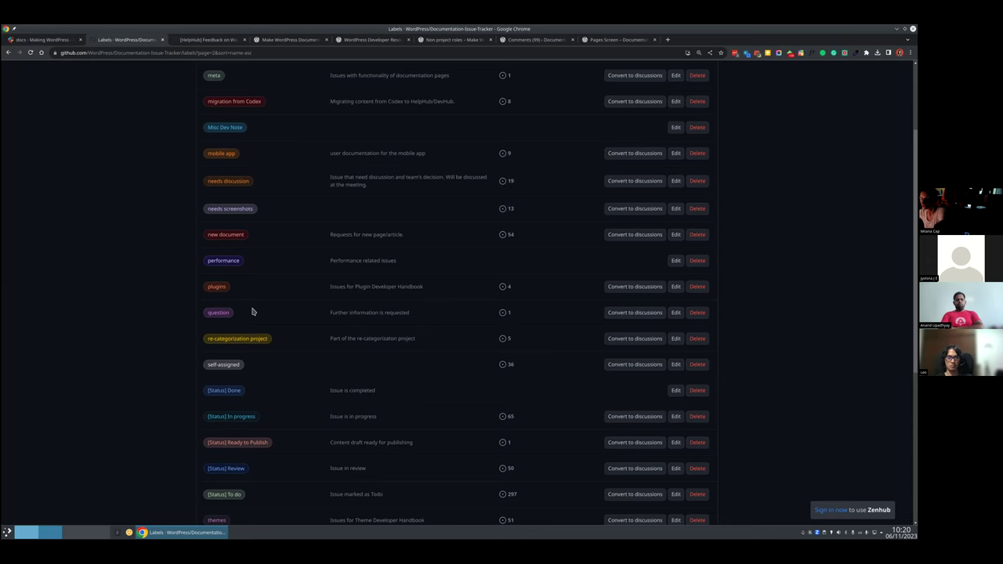
Step: Scroll down the second labels page, then switch to the Make WordPress Documentation page
{"action": "scroll", "coordinate": [310, 319], "scroll_direction": "down", "scroll_amount": 1}
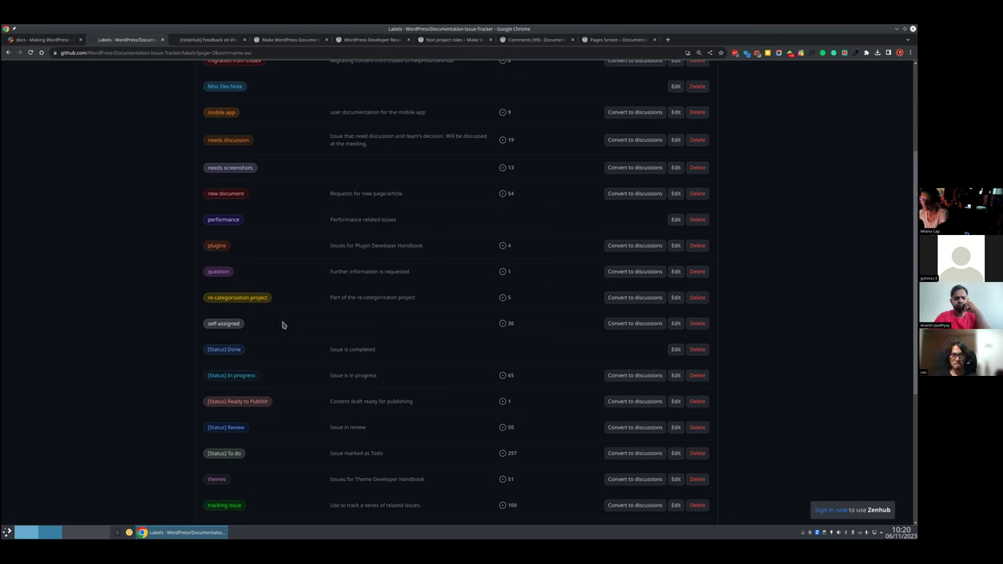
{"action": "scroll", "coordinate": [298, 353], "scroll_direction": "down", "scroll_amount": 2}
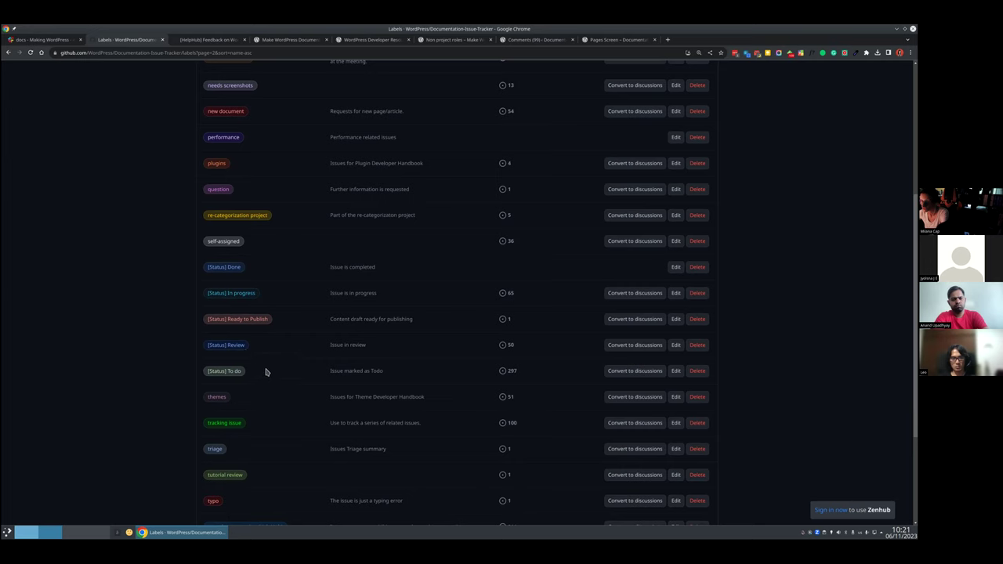
{"action": "scroll", "coordinate": [292, 362], "scroll_direction": "down", "scroll_amount": 1}
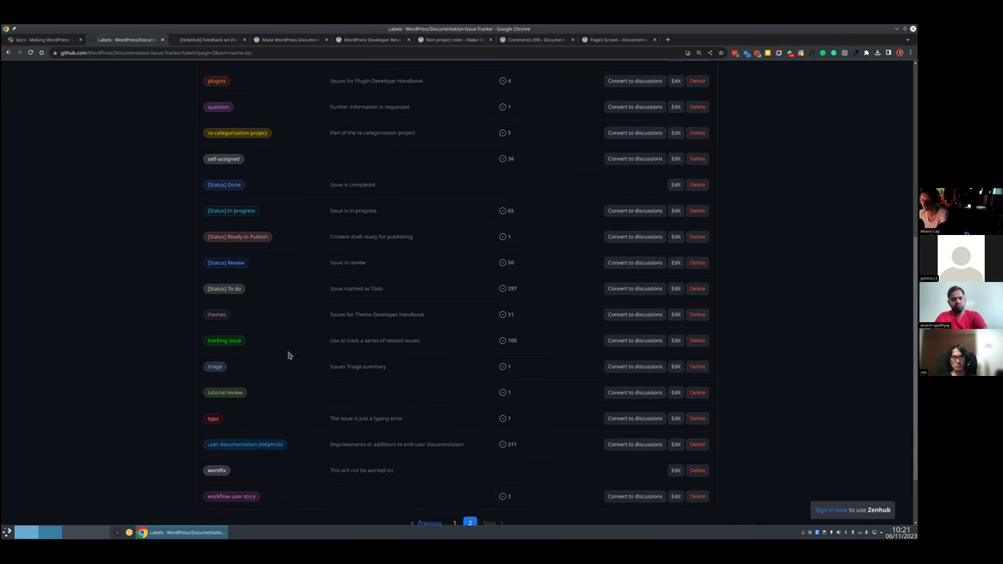
{"action": "scroll", "coordinate": [285, 326], "scroll_direction": "down", "scroll_amount": 1}
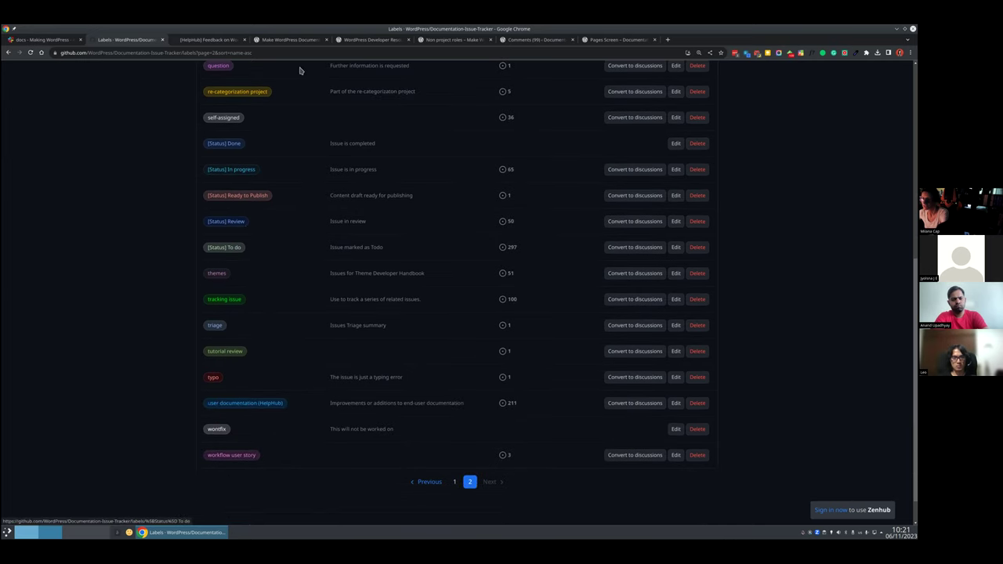
{"action": "left_click", "coordinate": [297, 39]}
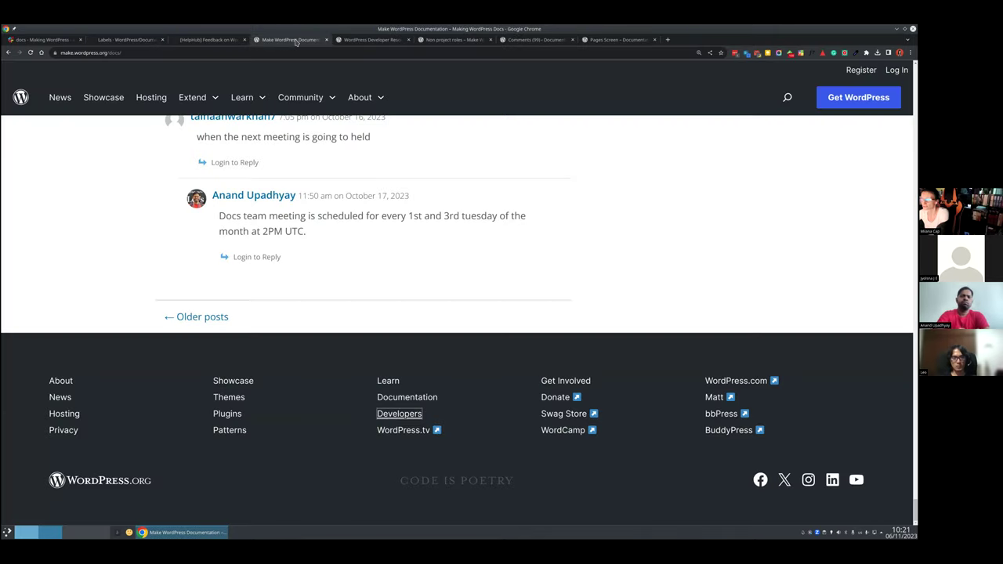
Step: Glance at the WordPress Developer Resources page, then go back to the GitHub labels list
{"action": "left_click", "coordinate": [349, 39]}
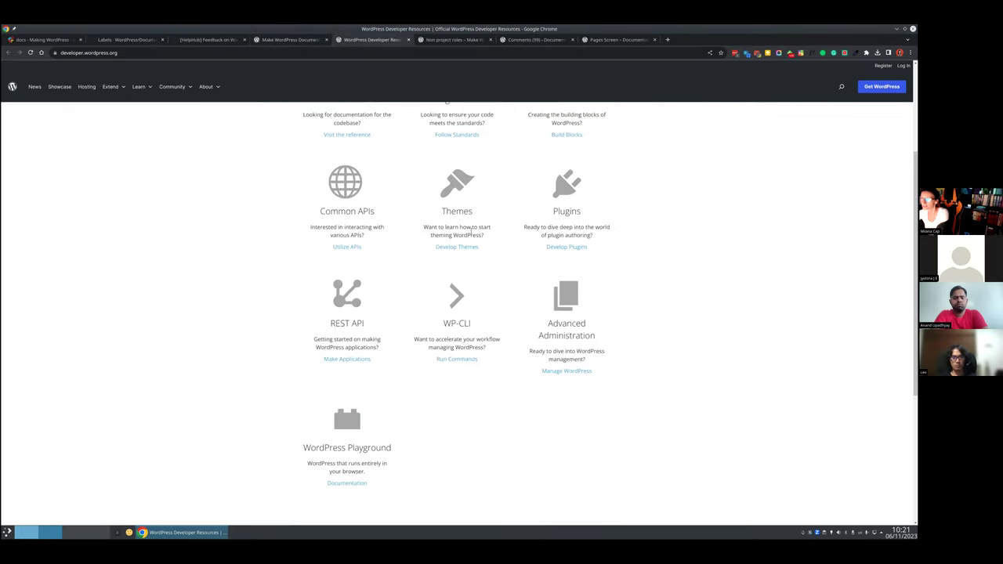
{"action": "left_click", "coordinate": [123, 41]}
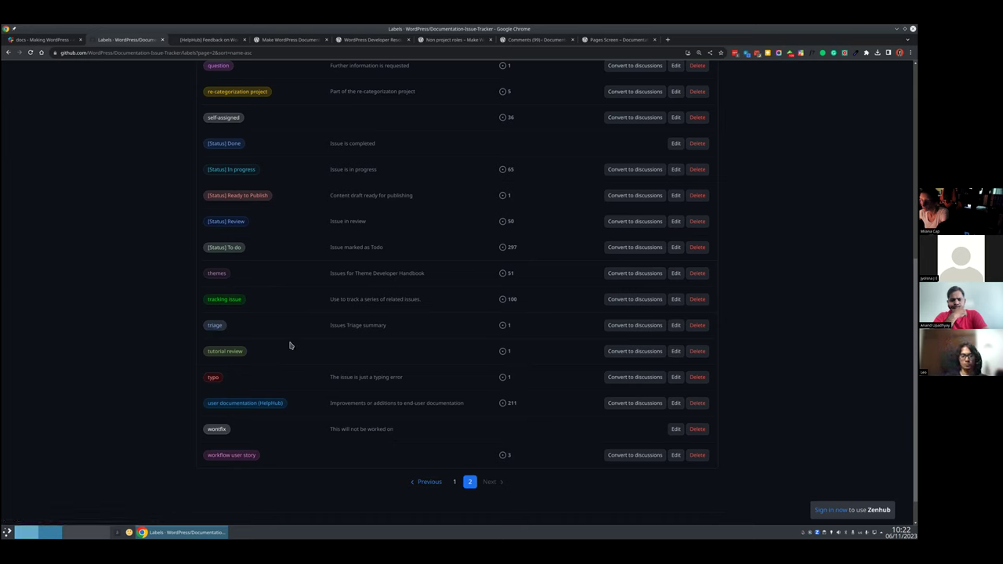
Step: Open the issues under the 'tutorial review' label in a new background tab
{"action": "middle_click", "coordinate": [241, 352]}
Step: Read through issue #1068 More Block page review, close its tab, and return to the labels list
{"action": "left_click", "coordinate": [282, 40]}
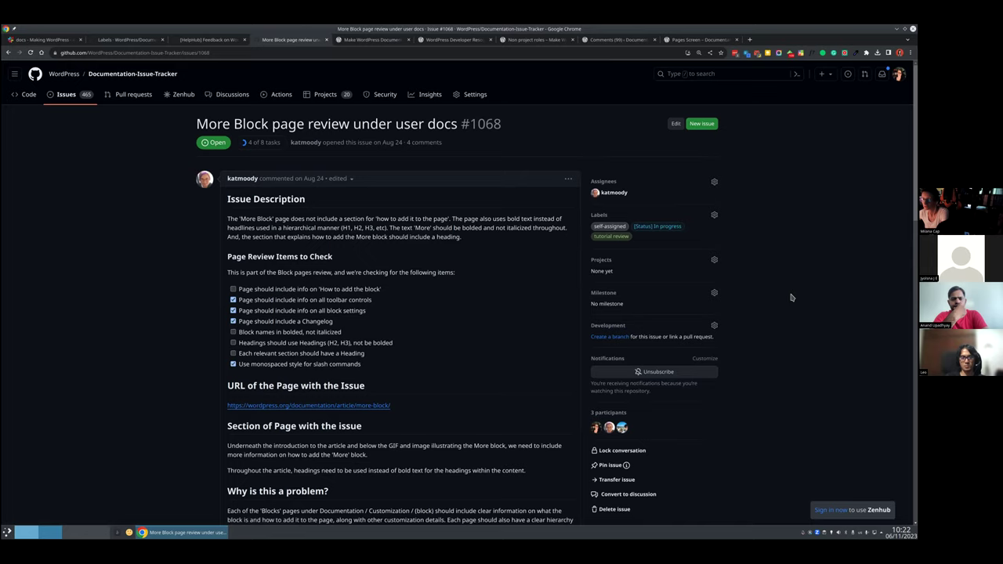
{"action": "scroll", "coordinate": [792, 298], "scroll_direction": "down", "scroll_amount": 3}
{"action": "scroll", "coordinate": [792, 296], "scroll_direction": "down", "scroll_amount": 4}
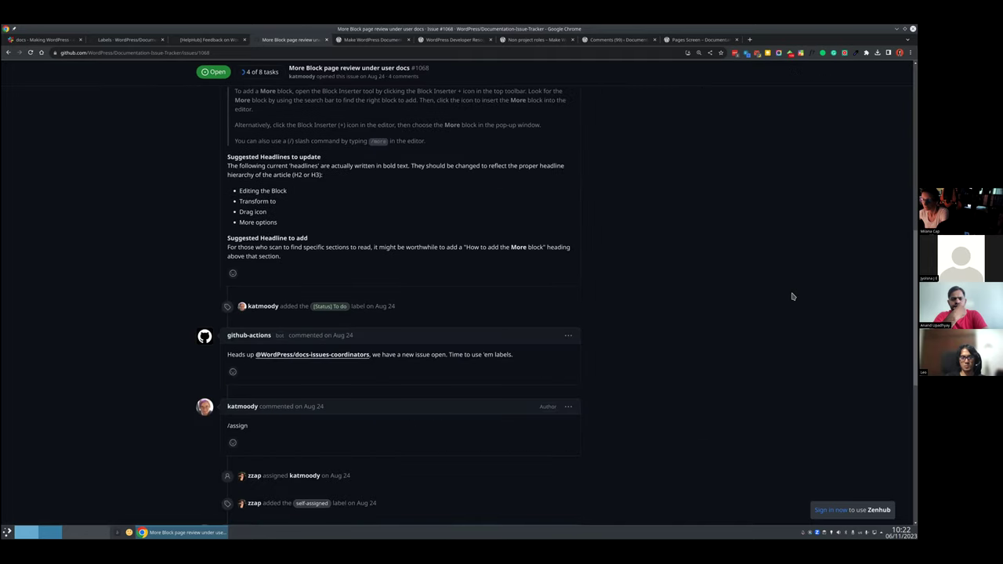
{"action": "scroll", "coordinate": [792, 296], "scroll_direction": "down", "scroll_amount": 3}
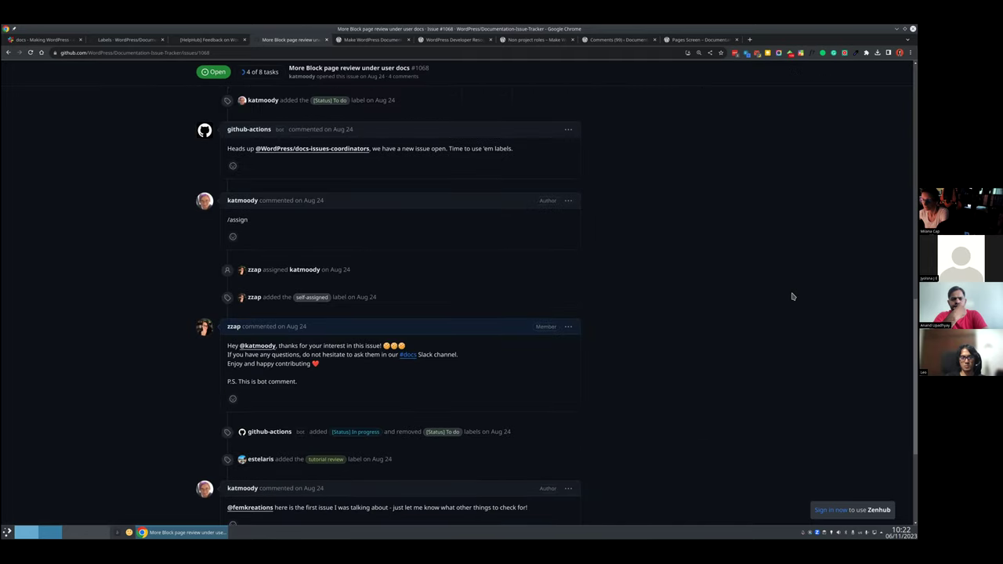
{"action": "scroll", "coordinate": [792, 296], "scroll_direction": "up", "scroll_amount": 4}
{"action": "left_click", "coordinate": [327, 39]}
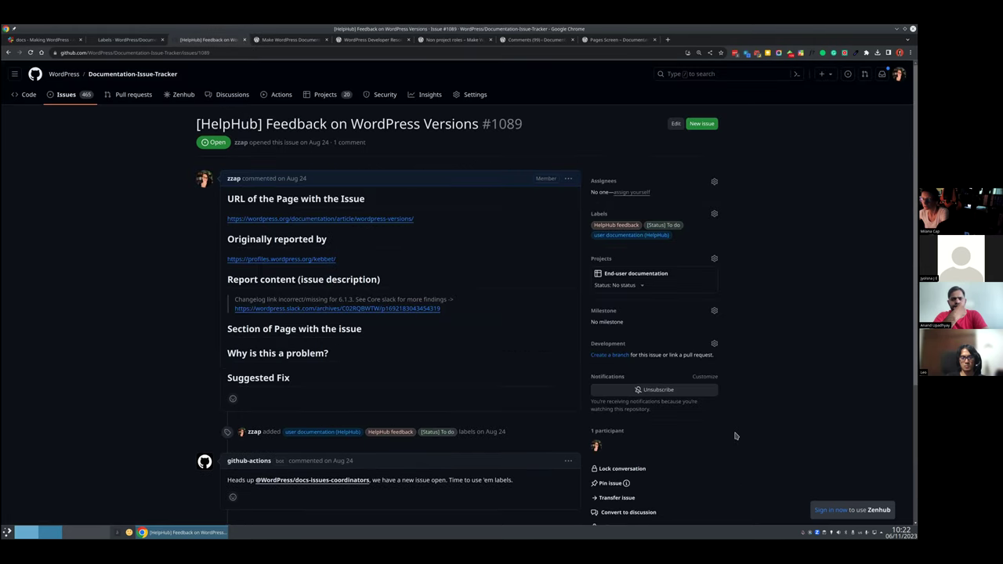
{"action": "left_click", "coordinate": [112, 39]}
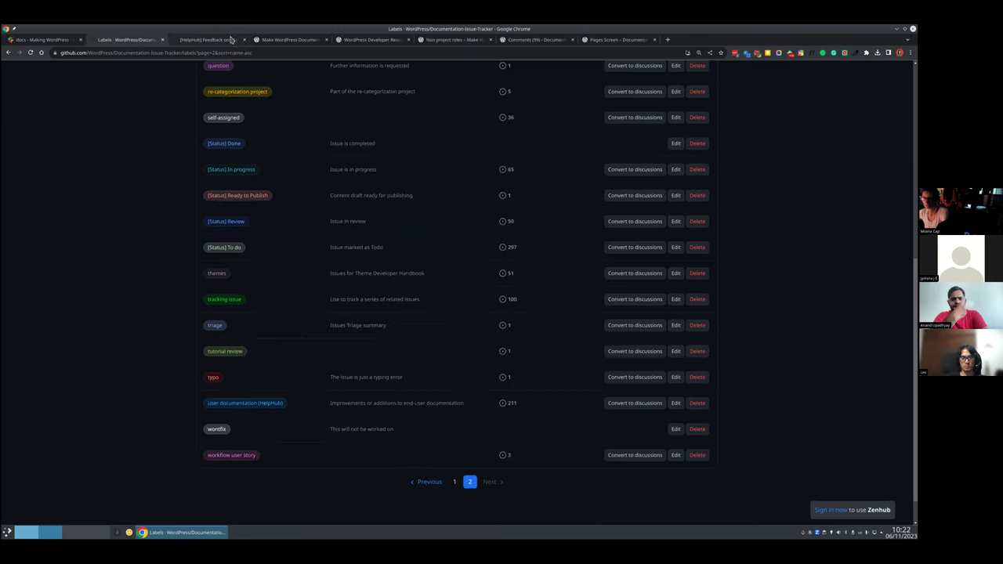
Step: Close the '[HelpHub] Feedback on WordPress Versions' issue tab
{"action": "left_click", "coordinate": [243, 39]}
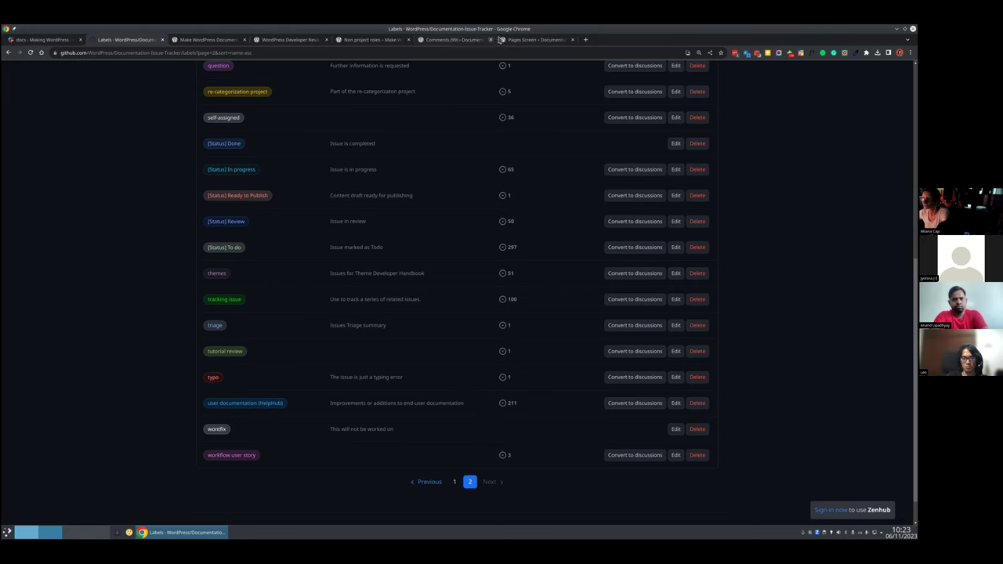
{"action": "left_click", "coordinate": [507, 40]}
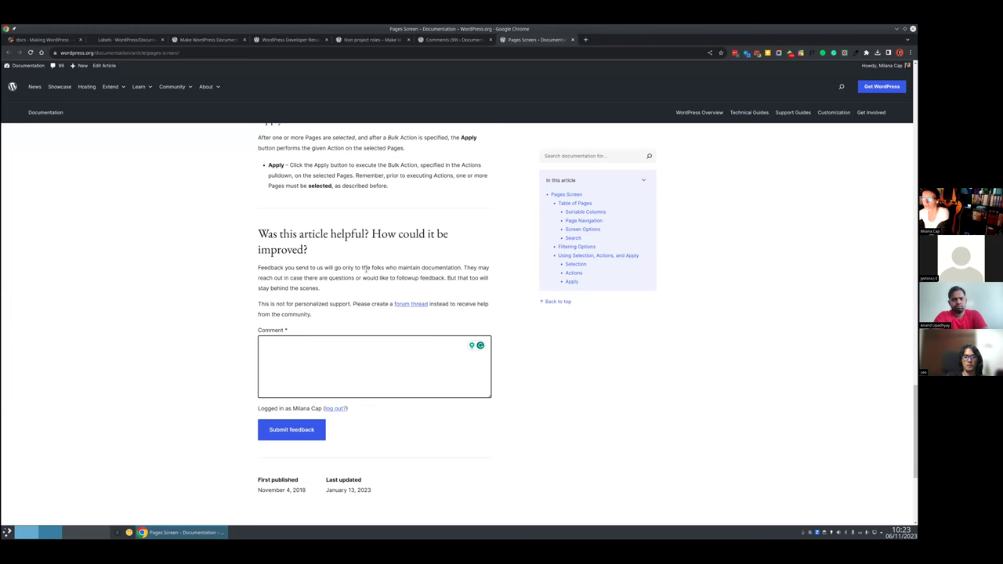
{"action": "scroll", "coordinate": [366, 268], "scroll_direction": "up", "scroll_amount": 10}
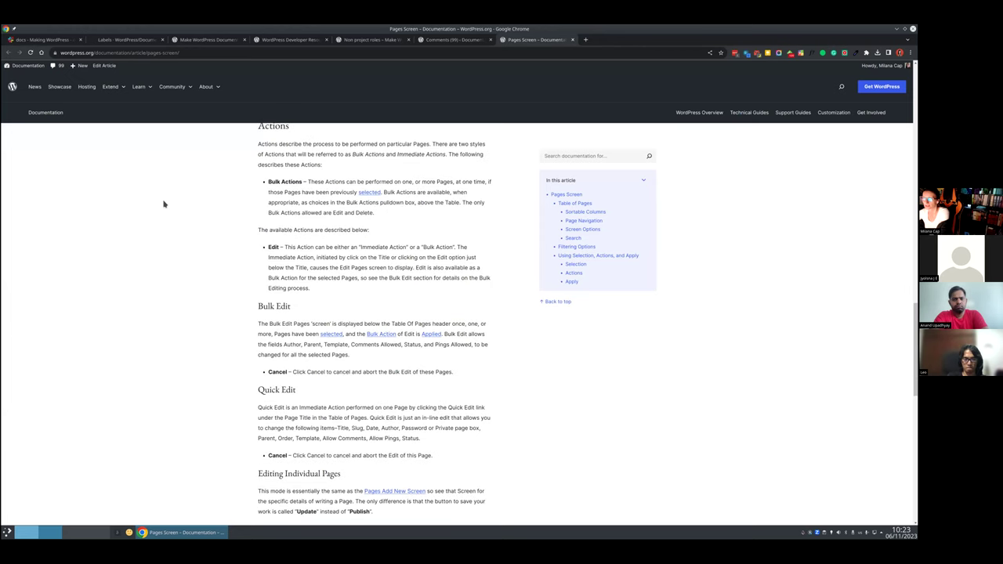
{"action": "scroll", "coordinate": [164, 204], "scroll_direction": "up", "scroll_amount": 2}
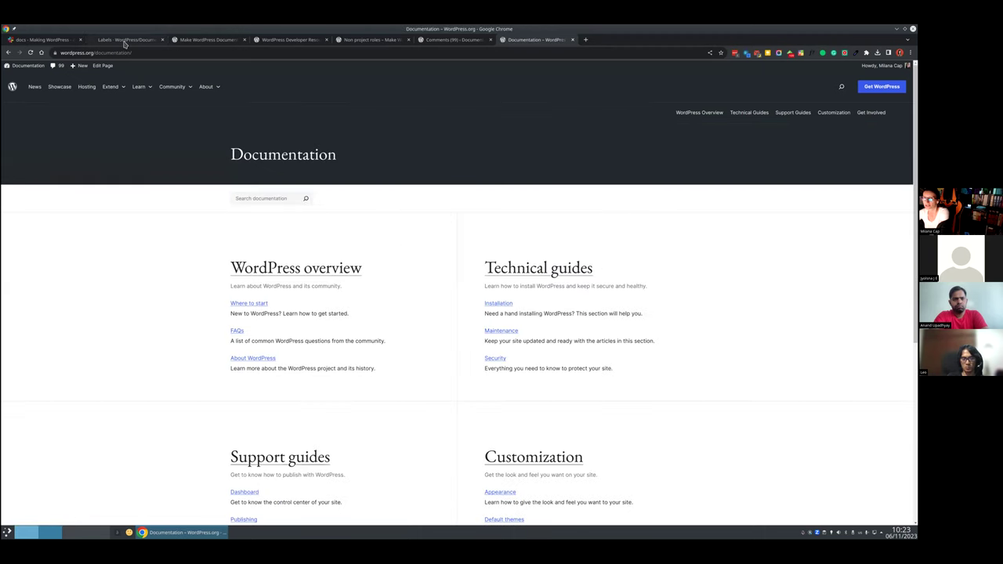
{"action": "left_click", "coordinate": [124, 39]}
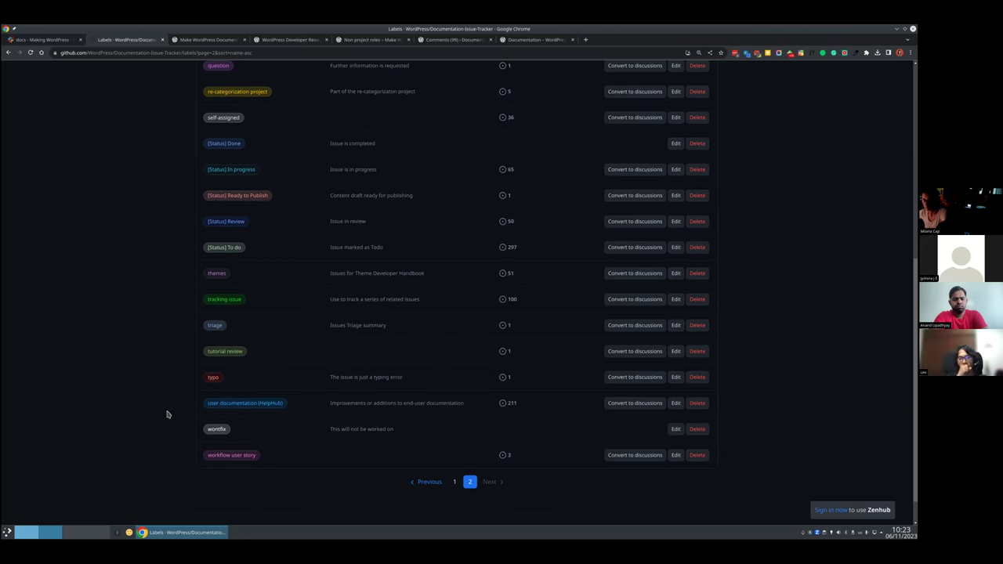
Step: Open the 'workflow user story' label's issues (#1243, #1244, #1245) in a new tab and view them
{"action": "scroll", "coordinate": [169, 414], "scroll_direction": "down", "scroll_amount": 1}
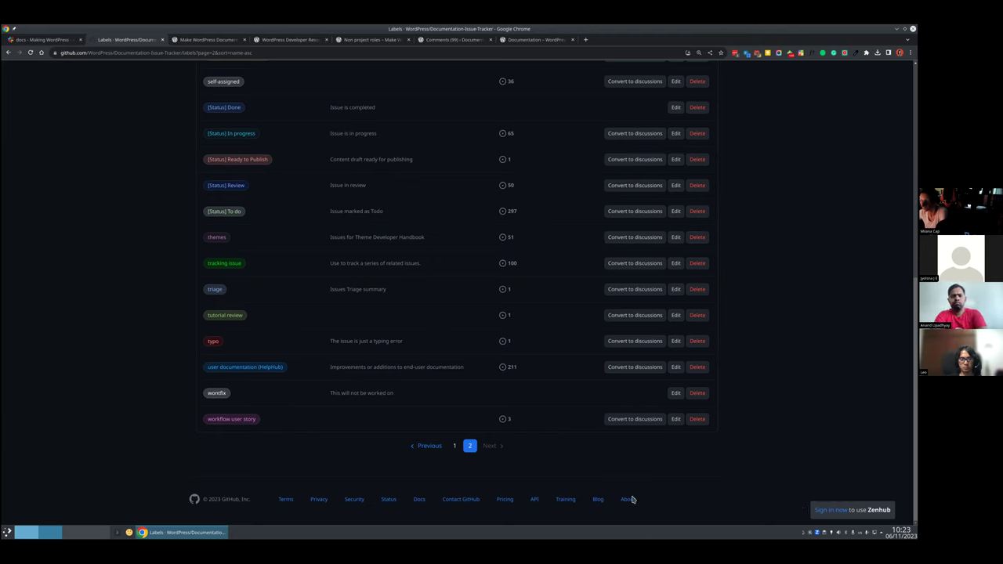
{"action": "middle_click", "coordinate": [225, 418]}
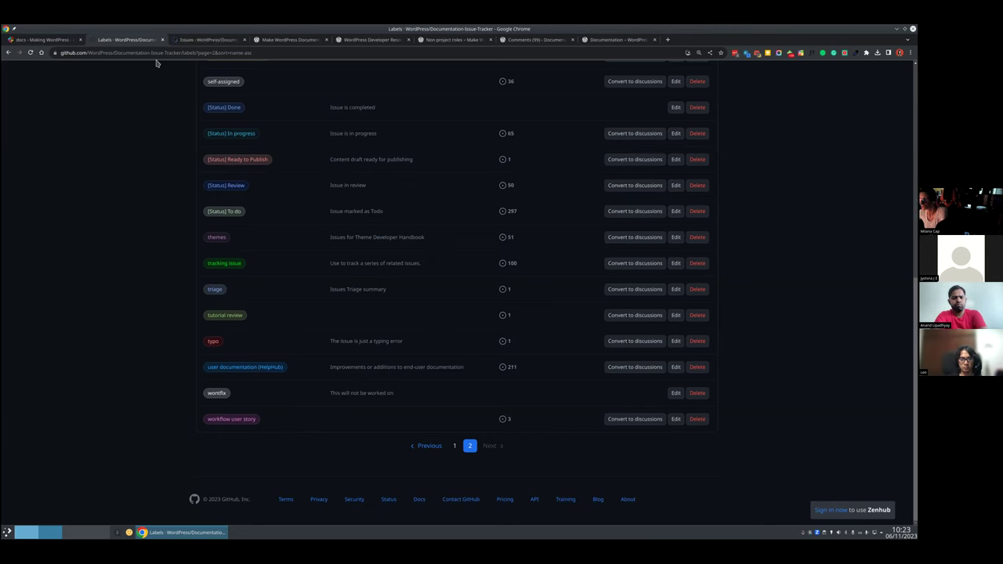
{"action": "left_click", "coordinate": [198, 41]}
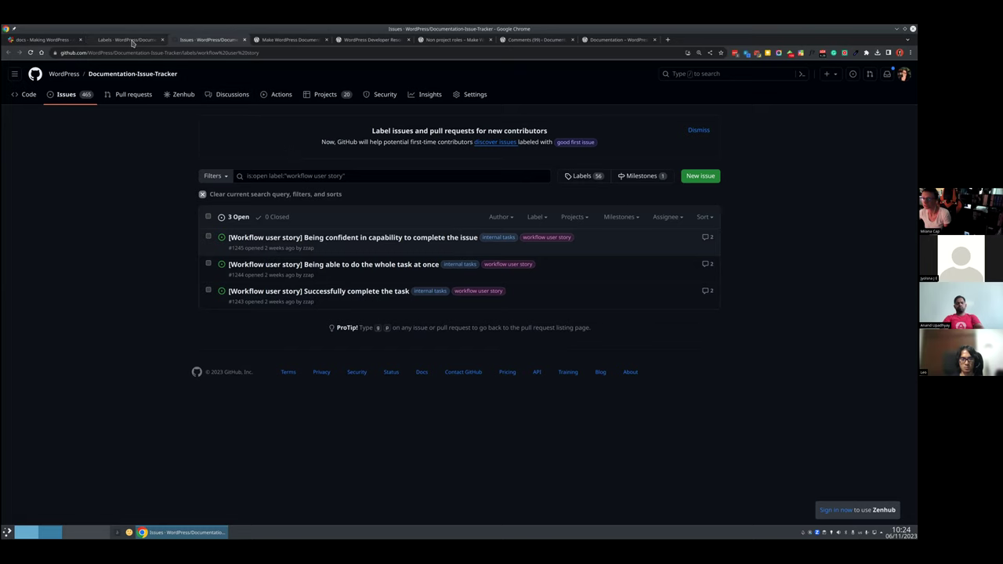
Step: Close the Make WordPress Documentation tab and glance at the Non project roles and issues tabs
{"action": "left_click", "coordinate": [132, 43]}
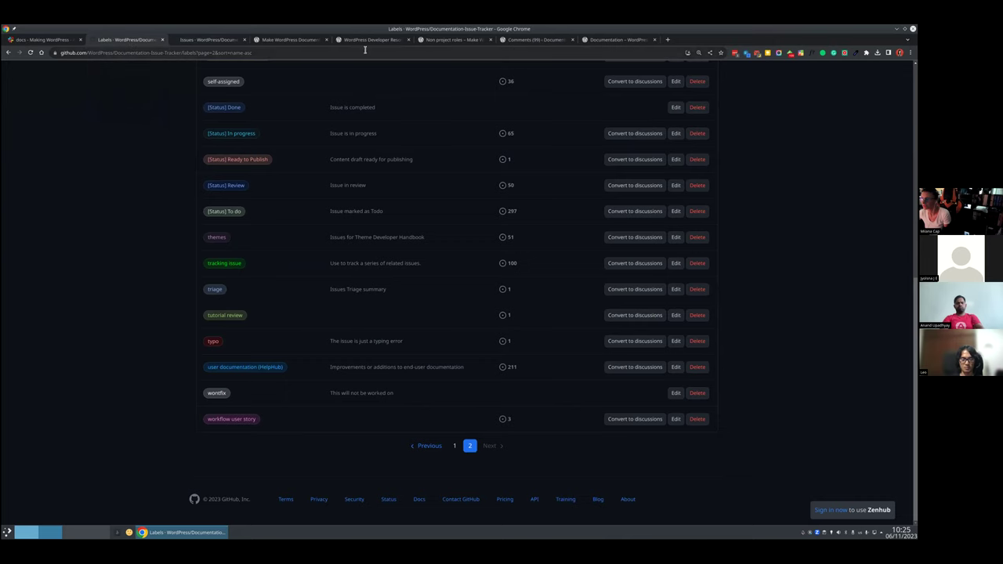
{"action": "left_click", "coordinate": [289, 39]}
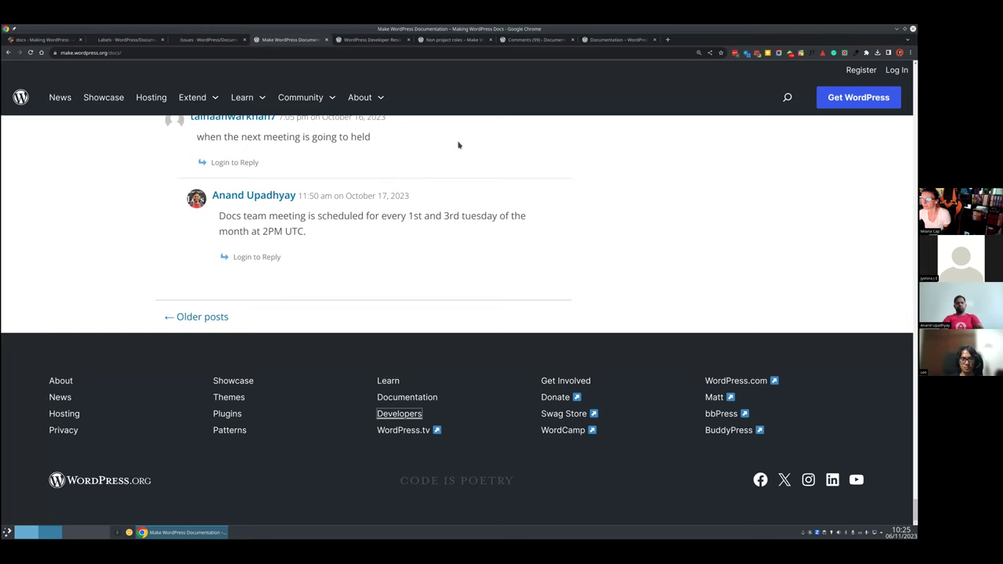
{"action": "scroll", "coordinate": [548, 172], "scroll_direction": "up", "scroll_amount": 10}
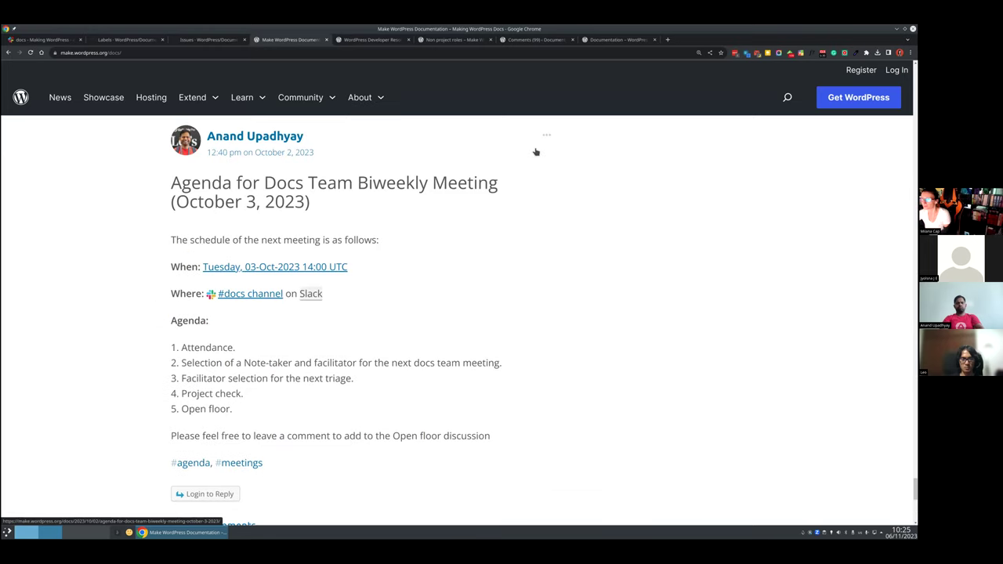
{"action": "left_click", "coordinate": [326, 39]}
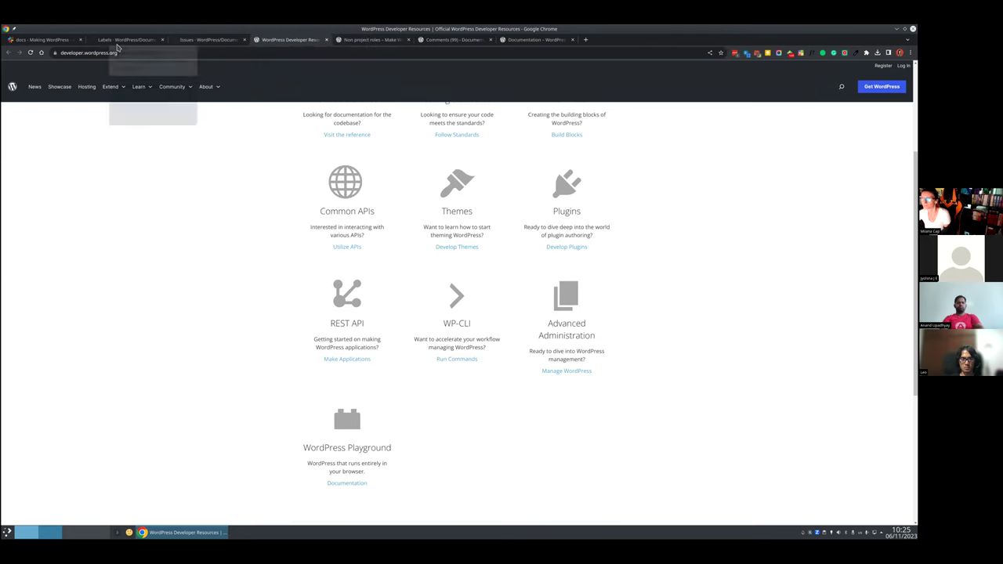
{"action": "left_click", "coordinate": [368, 39]}
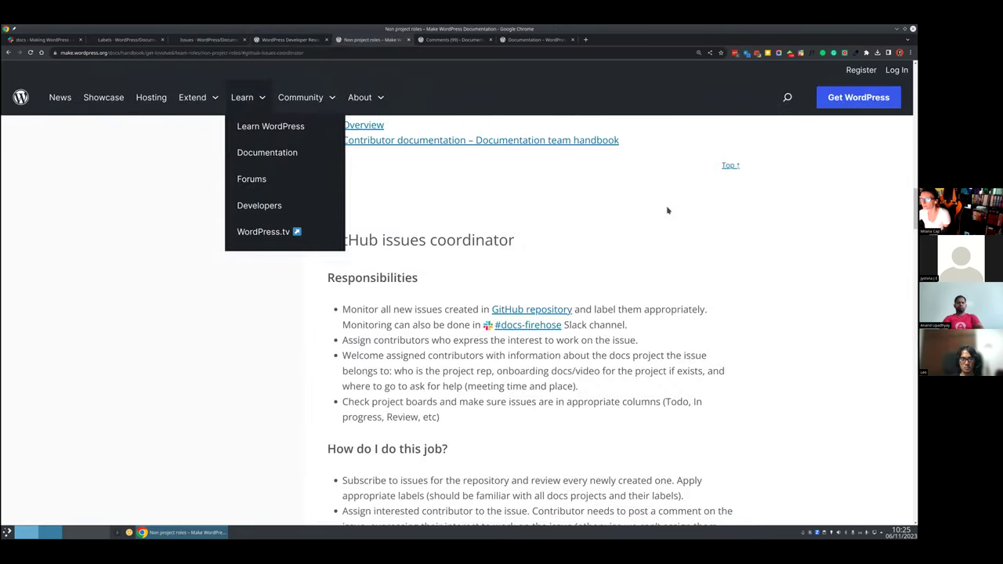
{"action": "scroll", "coordinate": [826, 288], "scroll_direction": "up", "scroll_amount": 1}
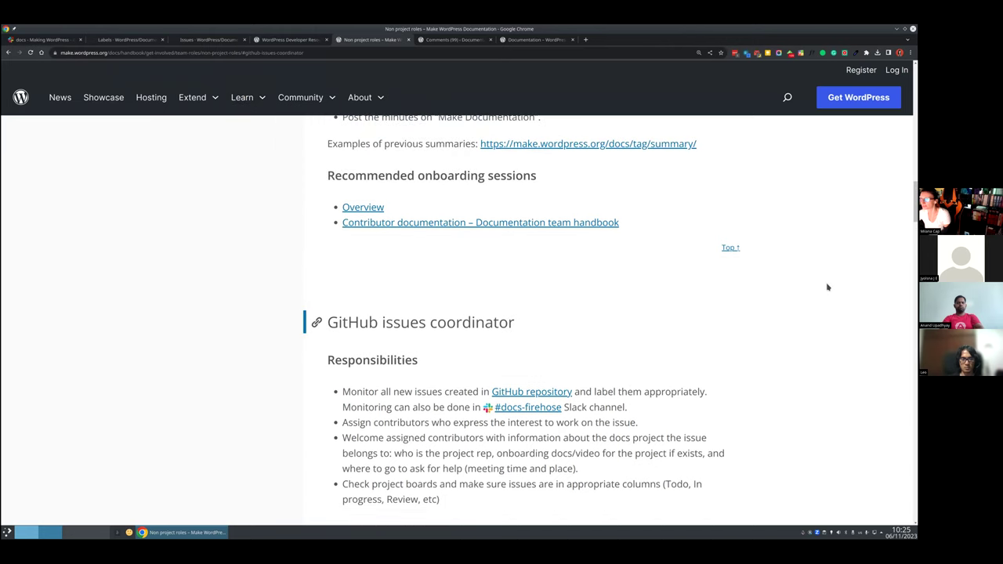
{"action": "scroll", "coordinate": [826, 288], "scroll_direction": "up", "scroll_amount": 1}
{"action": "left_click", "coordinate": [208, 38]}
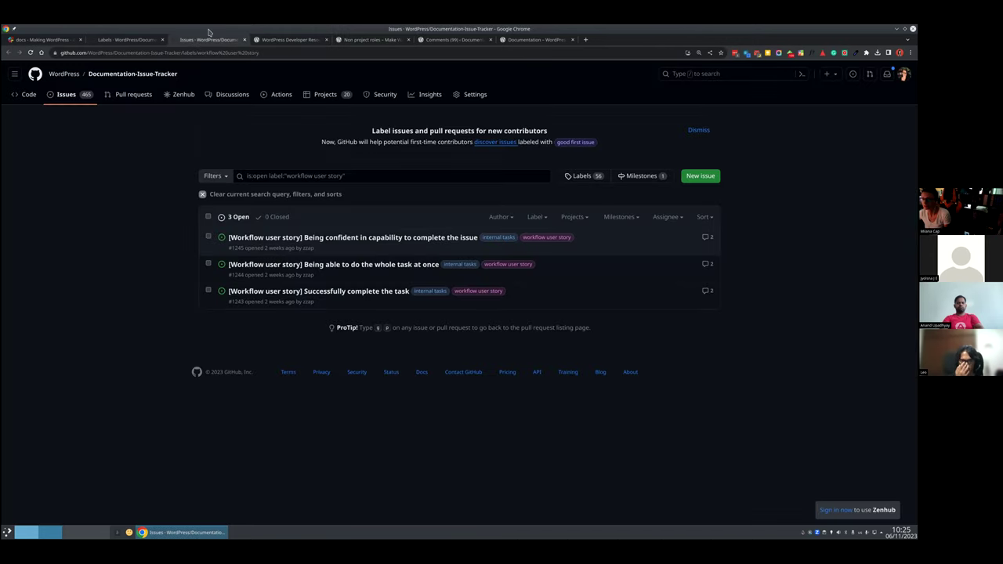
Step: From the labels list, open the '[Status] To do' issues in a background tab
{"action": "left_click", "coordinate": [108, 39]}
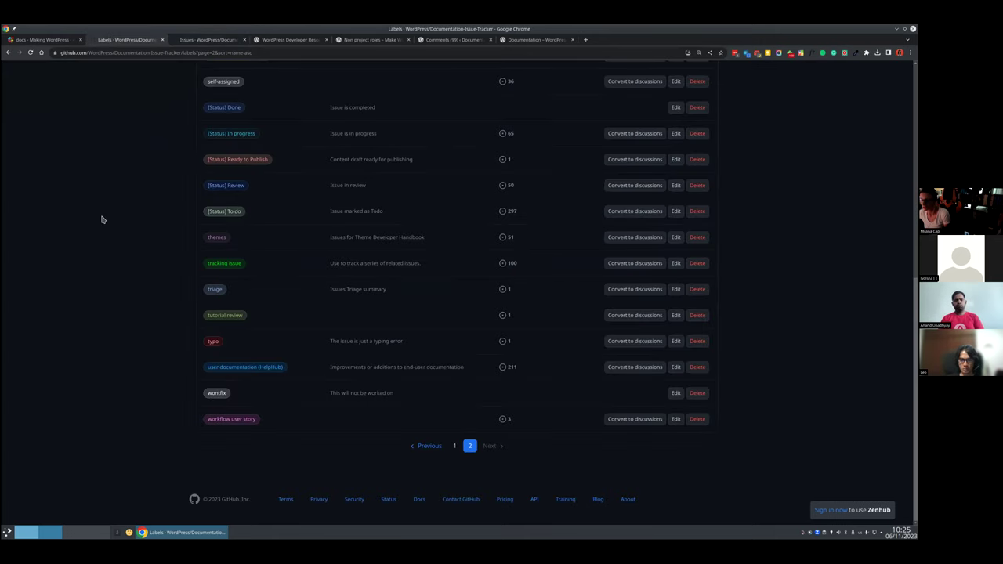
{"action": "scroll", "coordinate": [101, 219], "scroll_direction": "up", "scroll_amount": 5}
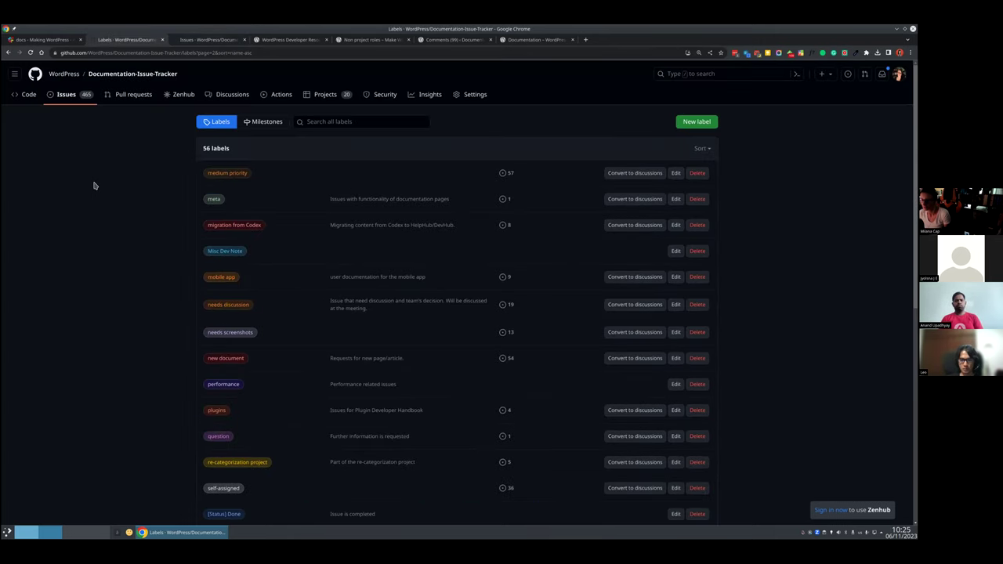
{"action": "scroll", "coordinate": [94, 187], "scroll_direction": "down", "scroll_amount": 5}
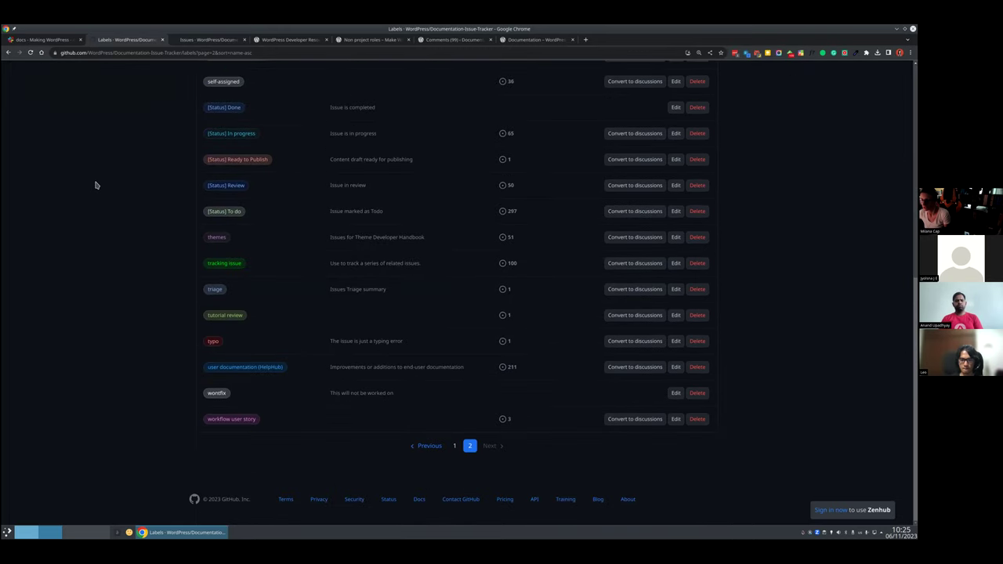
{"action": "scroll", "coordinate": [124, 154], "scroll_direction": "up", "scroll_amount": 2}
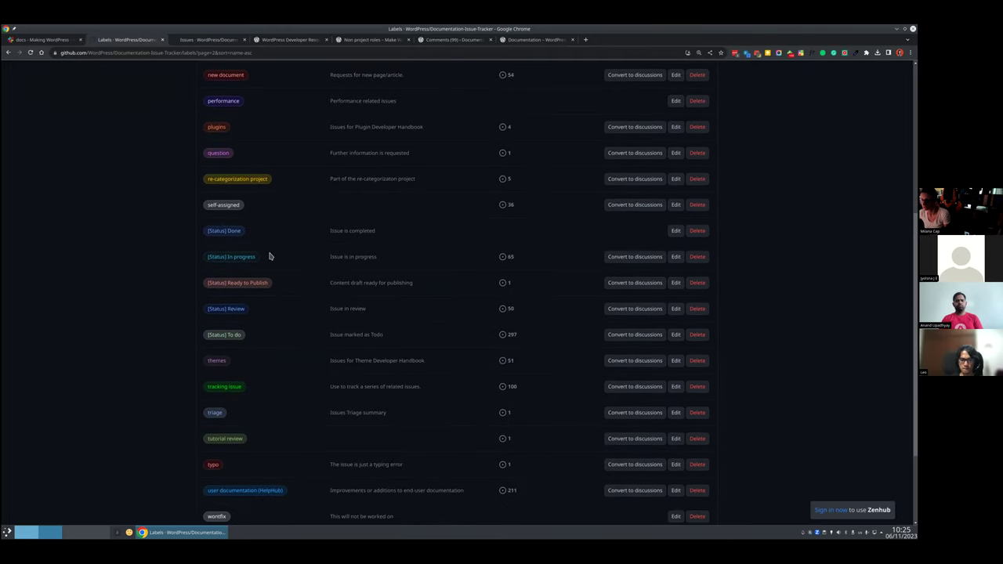
{"action": "scroll", "coordinate": [273, 228], "scroll_direction": "down", "scroll_amount": 1}
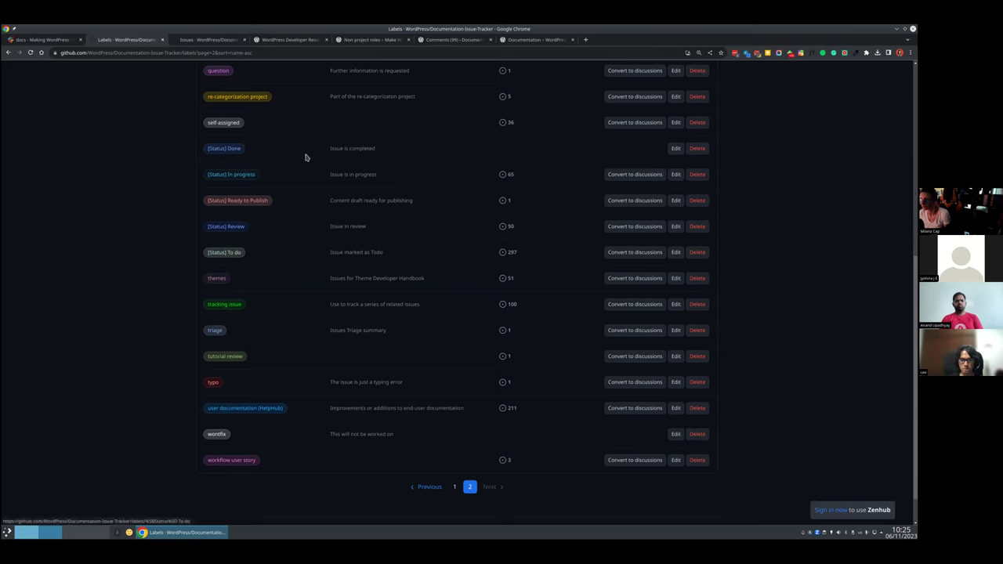
{"action": "middle_click", "coordinate": [225, 252]}
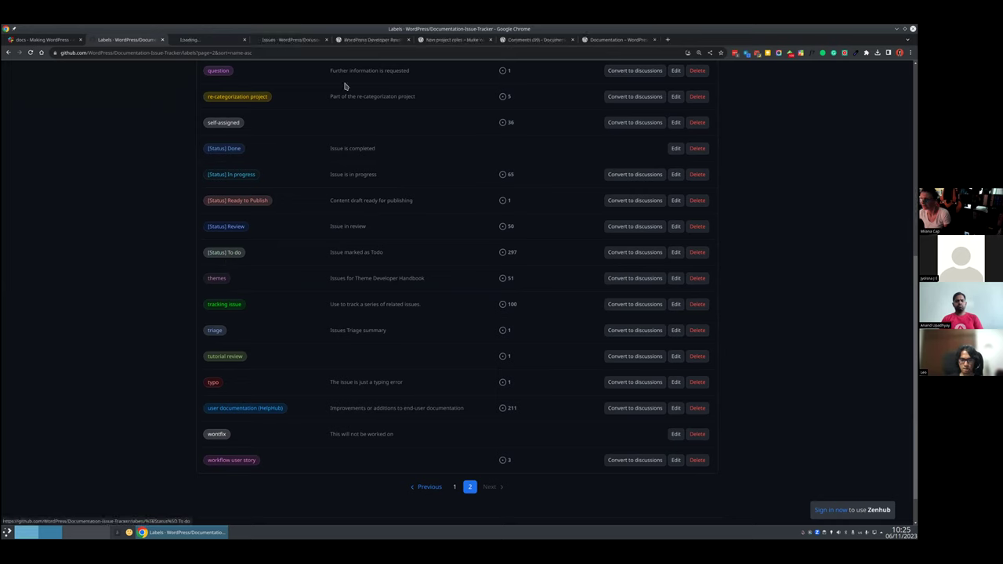
Step: View the 297 open '[Status] To do' issues and place the cursor in the search query
{"action": "left_click", "coordinate": [209, 40]}
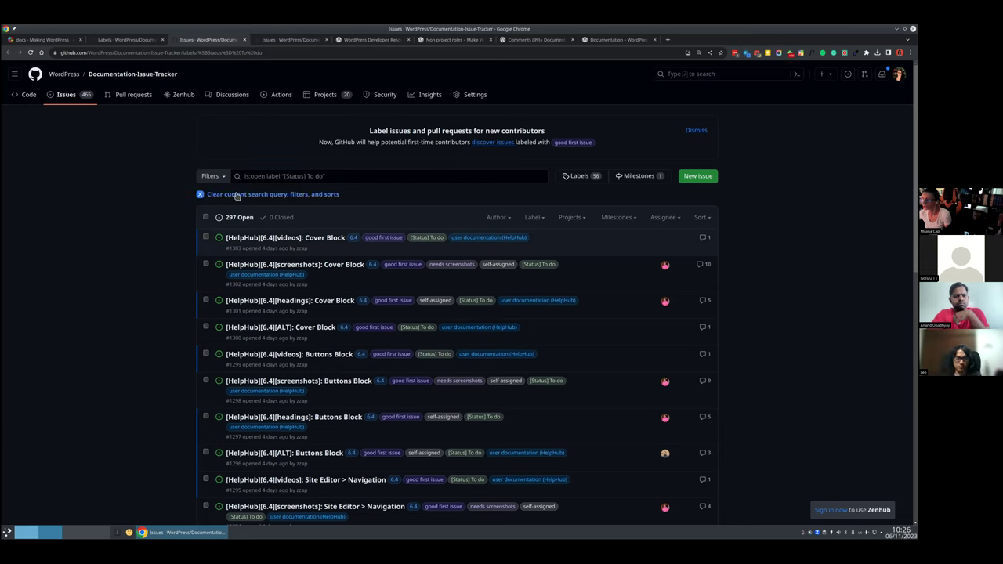
{"action": "left_click", "coordinate": [358, 175]}
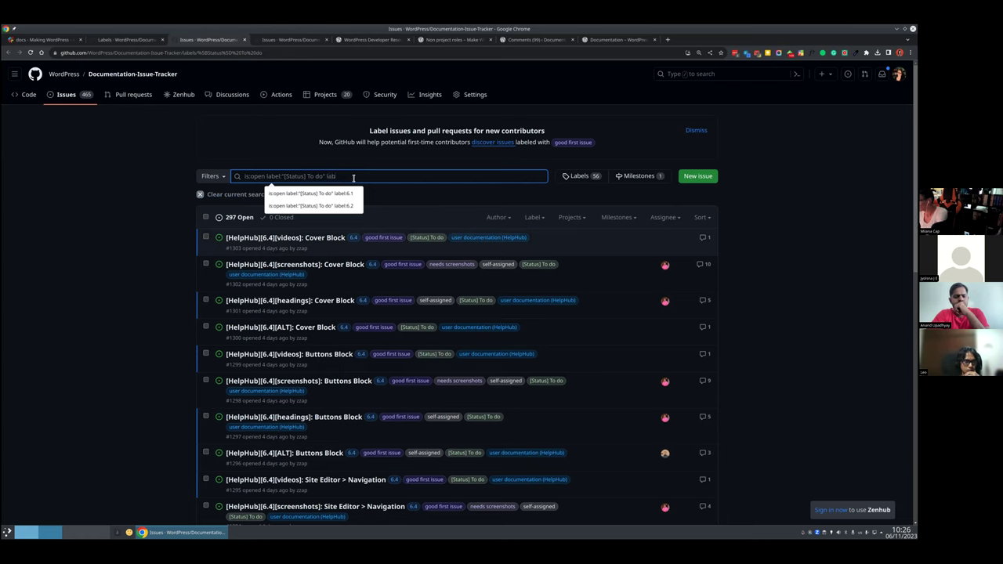
Step: Add label:"6.4" to the To do issue search
{"action": "type", "text": "\"6.4"}
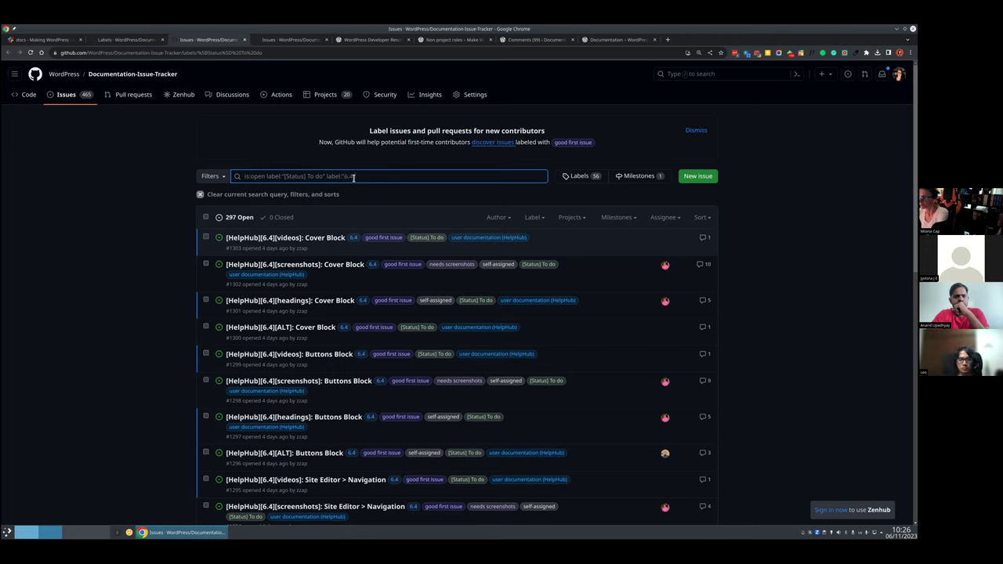
{"action": "key", "text": "Return"}
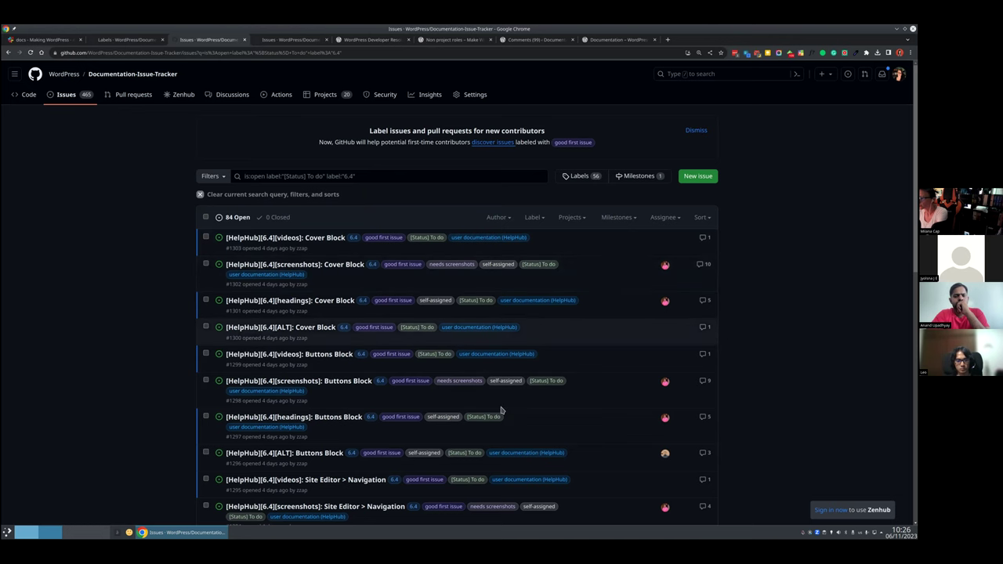
{"action": "scroll", "coordinate": [470, 423], "scroll_direction": "down", "scroll_amount": 5}
{"action": "scroll", "coordinate": [471, 399], "scroll_direction": "down", "scroll_amount": 5}
{"action": "scroll", "coordinate": [528, 414], "scroll_direction": "up", "scroll_amount": 10}
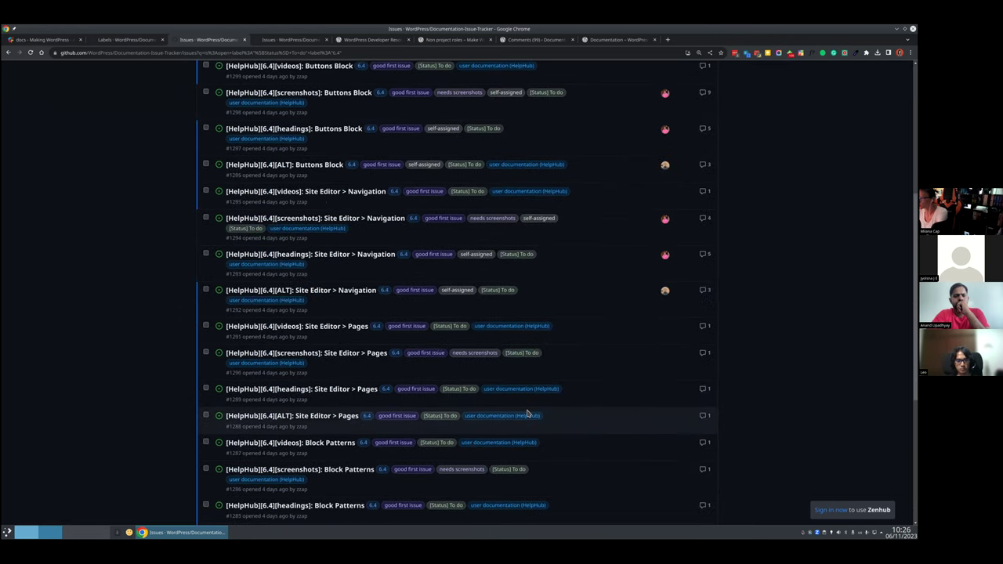
Step: Exclude 'good first issue' with -label:"good first issue", leaving 44 open issues
{"action": "left_click", "coordinate": [396, 177]}
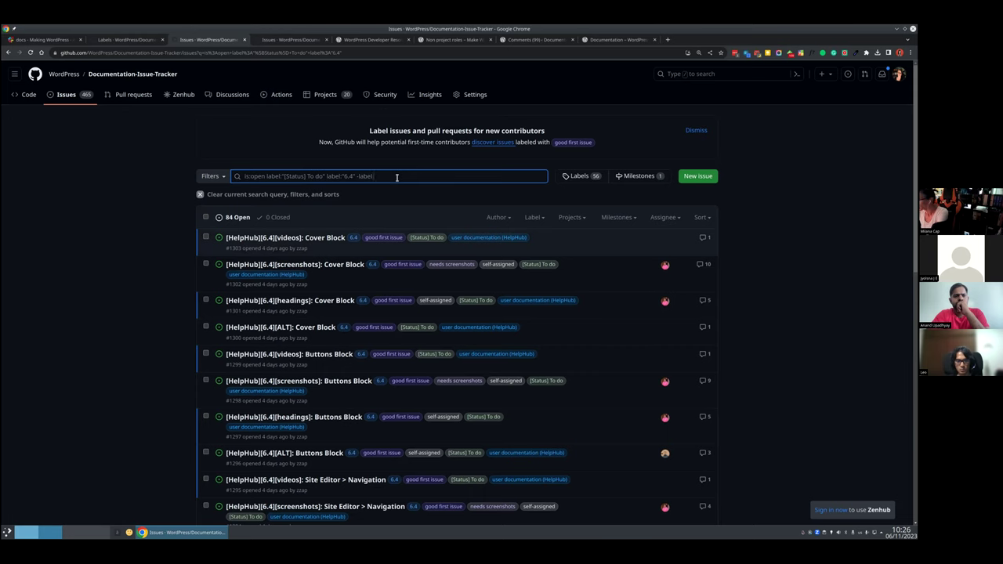
{"action": "type", "text": "-label:\"good first issue\""}
{"action": "key", "text": "Return"}
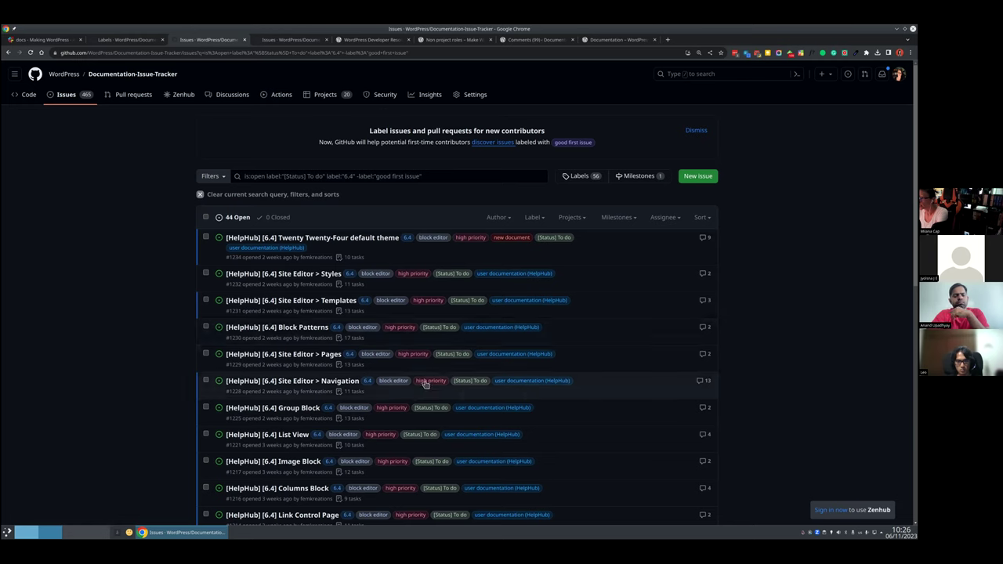
{"action": "left_click", "coordinate": [440, 175]}
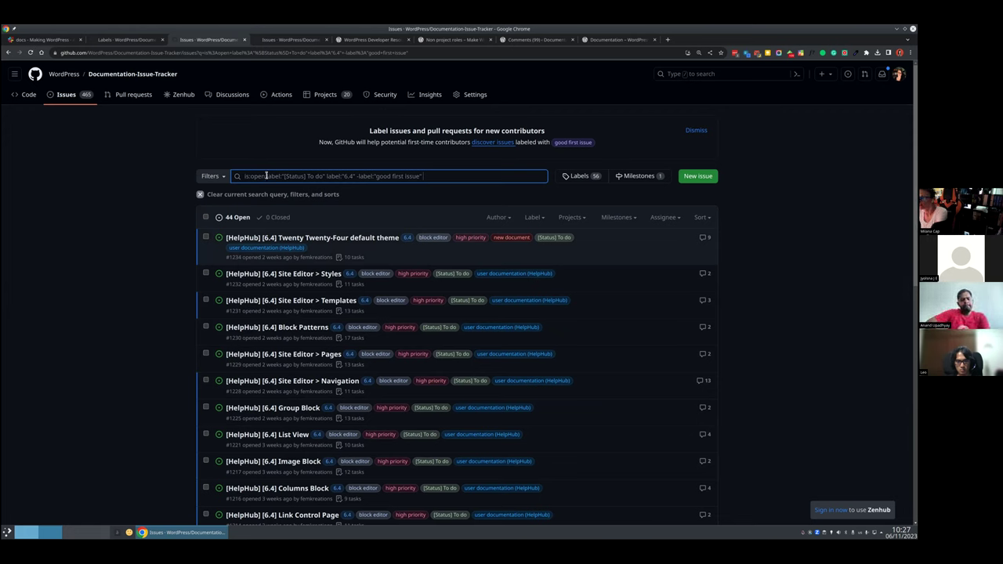
Step: Remove the label terms and filter by one author from the Author list (133 open, 204 closed)
{"action": "left_click_drag", "start_coordinate": [266, 176], "coordinate": [431, 177]}
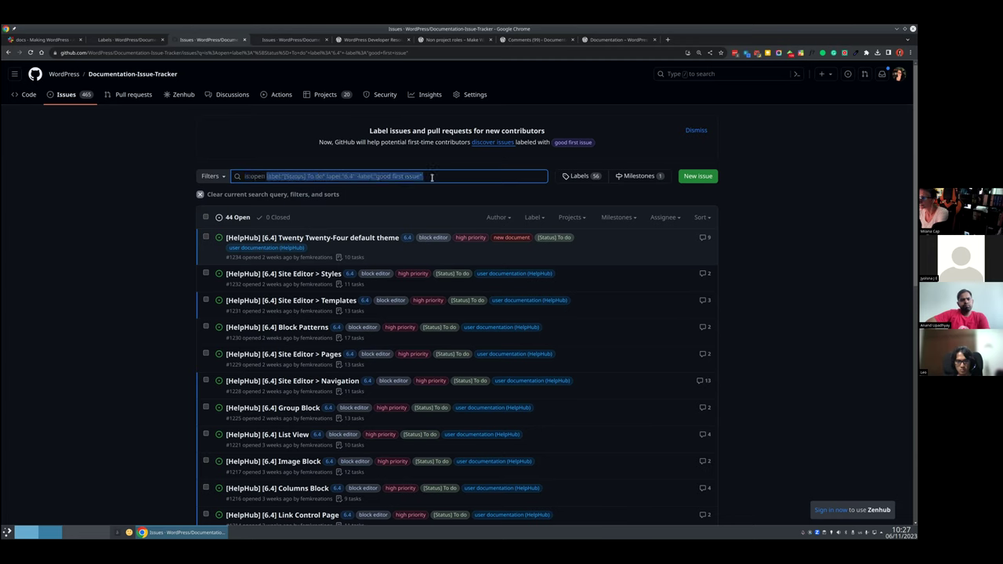
{"action": "key", "text": "BackSpace"}
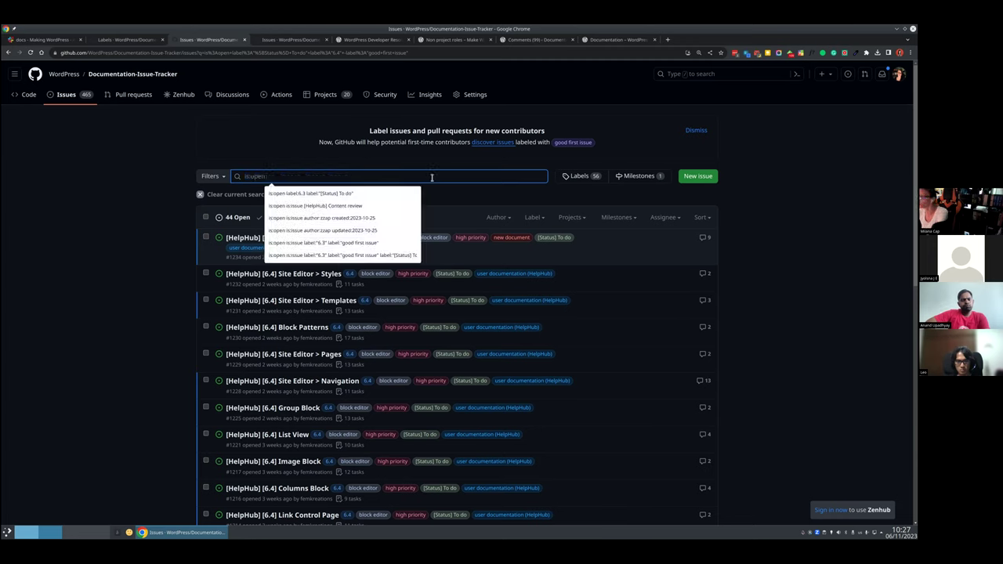
{"action": "left_click", "coordinate": [507, 217]}
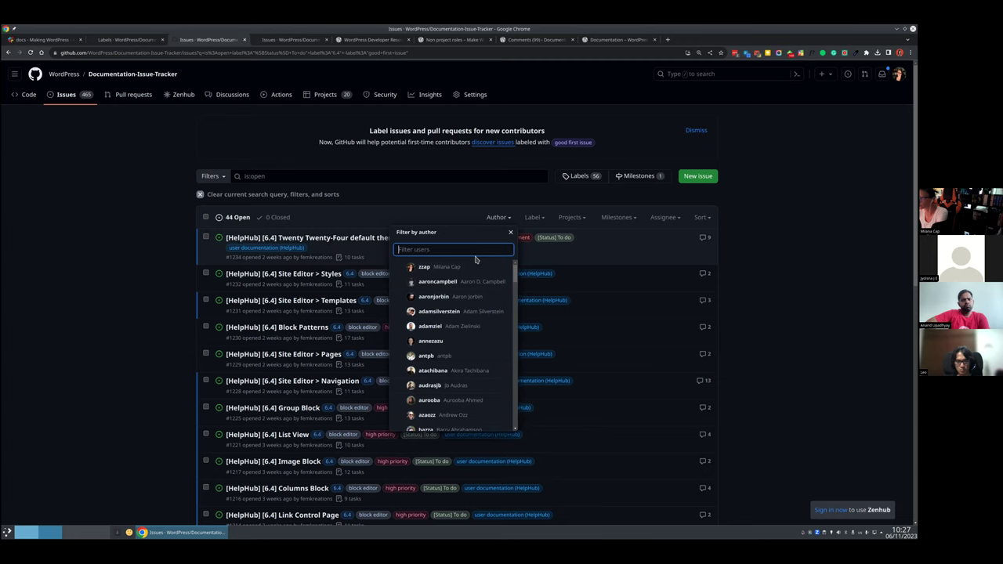
{"action": "left_click", "coordinate": [456, 268]}
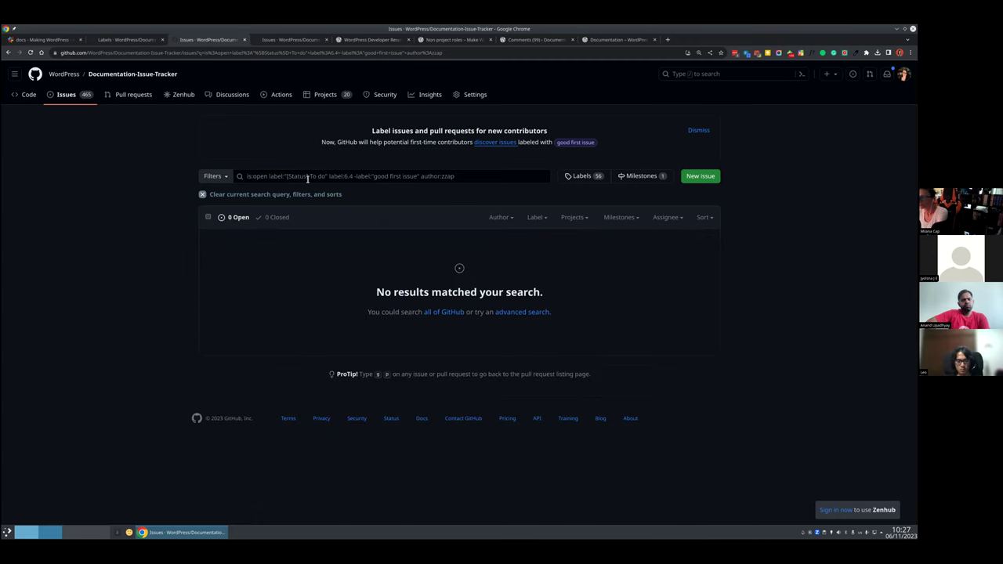
{"action": "left_click", "coordinate": [268, 177]}
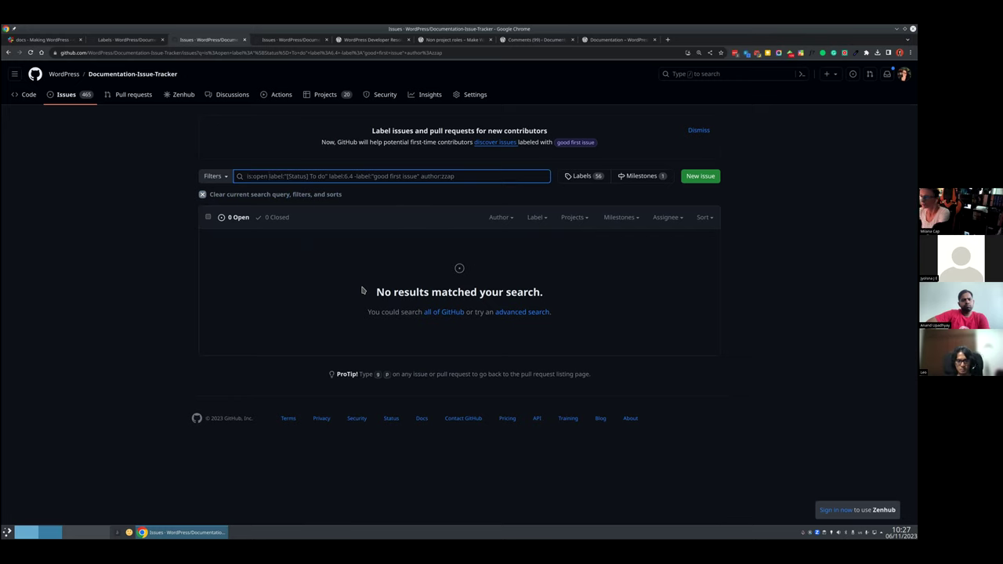
{"action": "key", "text": "shift+Right"}
{"action": "key", "text": "shift+Right"}
{"action": "key", "text": "shift+Right"}
{"action": "key", "text": "shift+Right"}
{"action": "key", "text": "shift+Right"}
{"action": "key", "text": "shift+Right"}
{"action": "key", "text": "shift+Right"}
{"action": "key", "text": "shift+Right"}
{"action": "key", "text": "shift+Right"}
{"action": "key", "text": "shift+Right"}
{"action": "key", "text": "shift+Right"}
{"action": "key", "text": "shift+Right"}
{"action": "key", "text": "shift+Right"}
{"action": "key", "text": "shift+Right"}
{"action": "key", "text": "shift+Right"}
{"action": "key", "text": "shift+Right"}
{"action": "key", "text": "shift+Right"}
{"action": "key", "text": "shift+Right"}
{"action": "key", "text": "shift+Right"}
{"action": "key", "text": "shift+Right"}
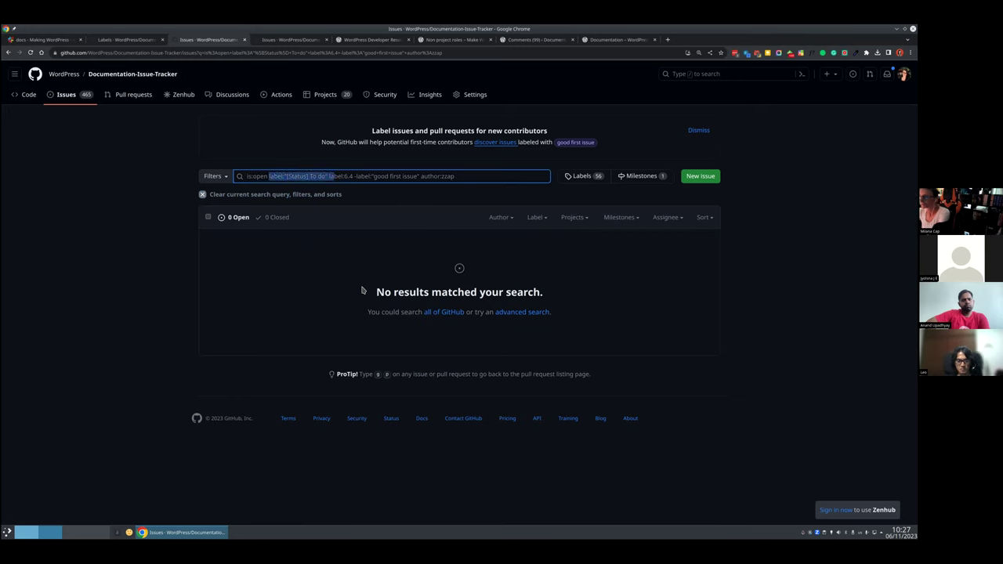
{"action": "key", "text": "shift+Right"}
{"action": "key", "text": "shift+Right"}
{"action": "key", "text": "shift+Right"}
{"action": "key", "text": "shift+Right"}
{"action": "key", "text": "shift+Right"}
{"action": "key", "text": "shift+Right"}
{"action": "key", "text": "shift+Right"}
{"action": "key", "text": "shift+Right"}
{"action": "key", "text": "shift+Right"}
{"action": "key", "text": "shift+Right"}
{"action": "key", "text": "shift+Right"}
{"action": "key", "text": "shift+Right"}
{"action": "key", "text": "shift+Right"}
{"action": "key", "text": "shift+Right"}
{"action": "key", "text": "shift+Right"}
{"action": "key", "text": "shift+Right"}
{"action": "key", "text": "shift+Right"}
{"action": "key", "text": "shift+Right"}
{"action": "key", "text": "shift+Right"}
{"action": "key", "text": "shift+Right"}
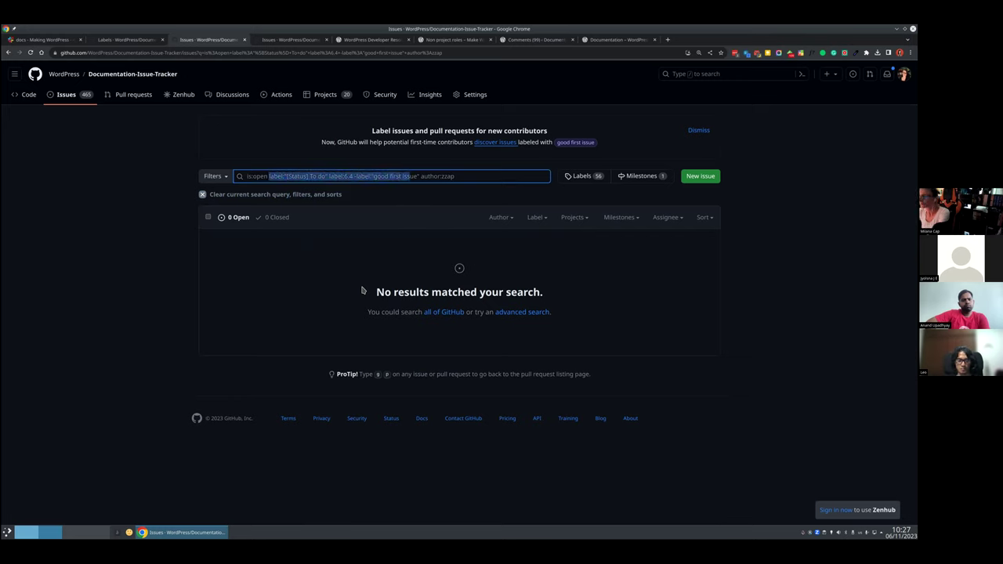
{"action": "key", "text": "BackSpace"}
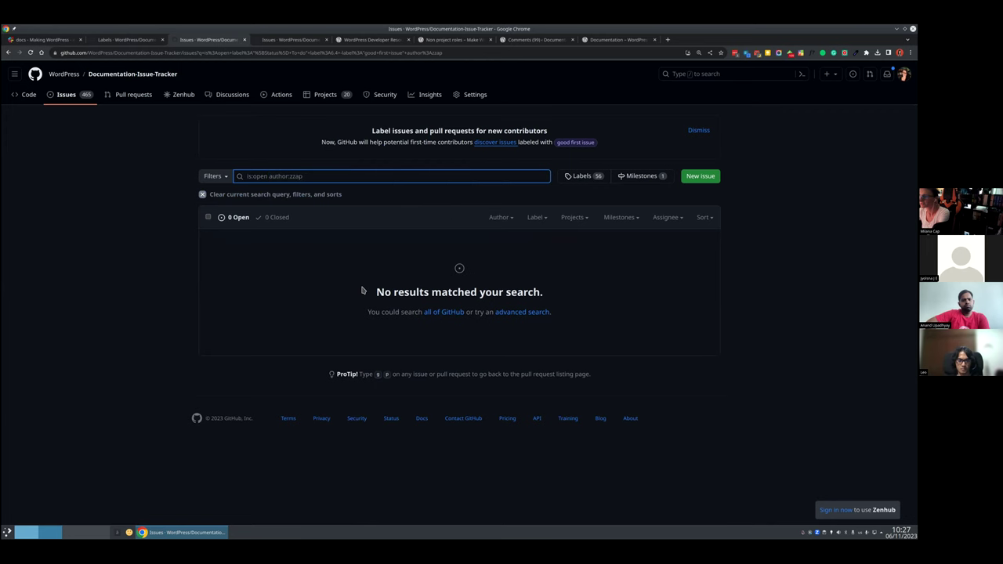
{"action": "key", "text": "Return"}
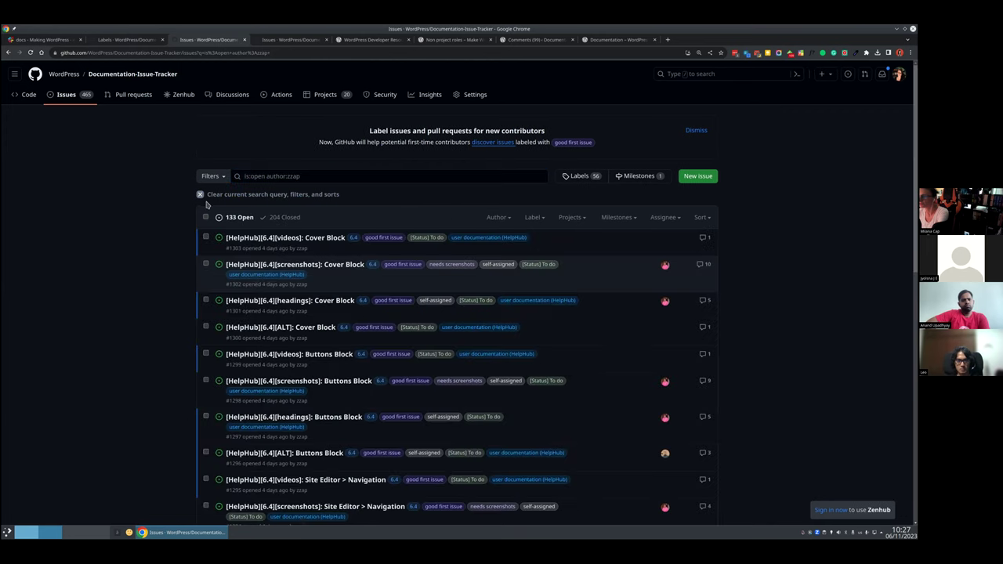
Step: Add created:2023-11-06 to the author's issue search
{"action": "left_click", "coordinate": [315, 176]}
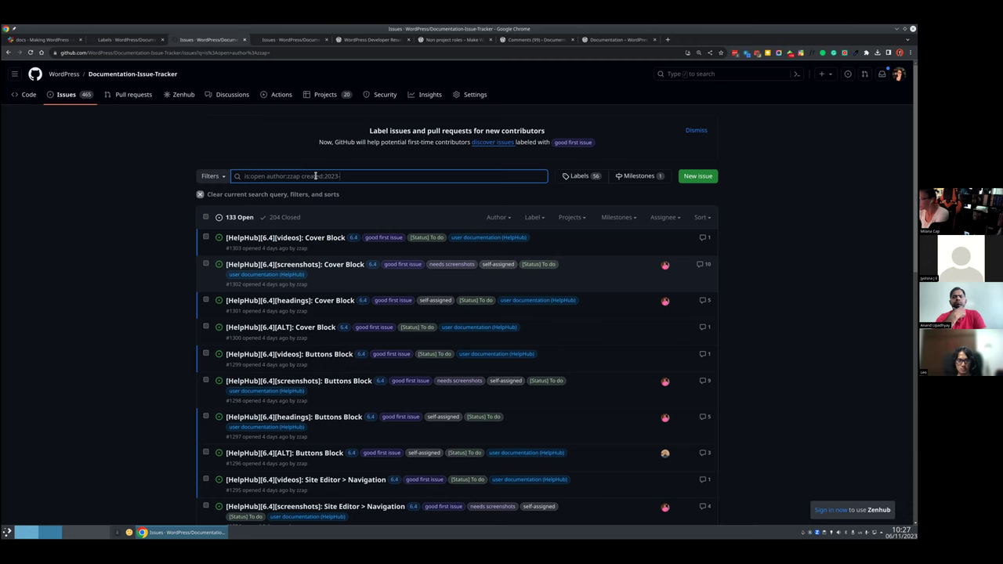
{"action": "type", "text": "11-06"}
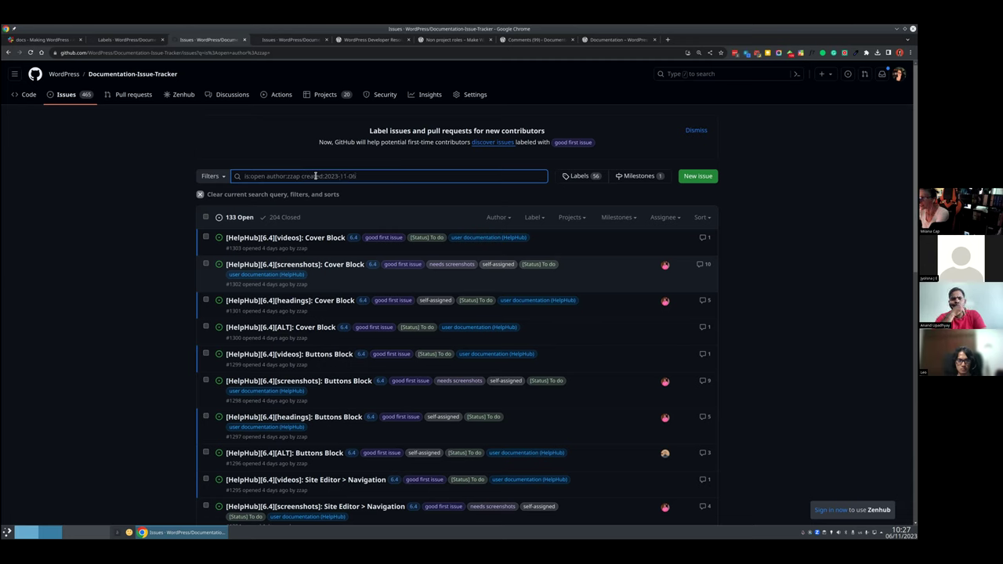
{"action": "key", "text": "Return"}
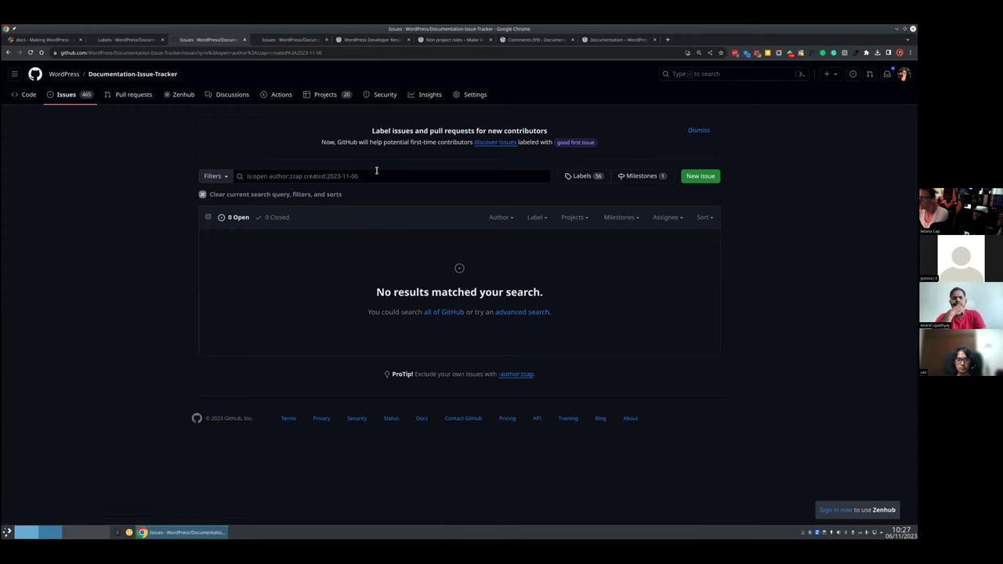
Step: Change the qualifier to updated: with date 2023-10-25, leaving three results
{"action": "left_click_drag", "start_coordinate": [326, 176], "coordinate": [304, 177]}
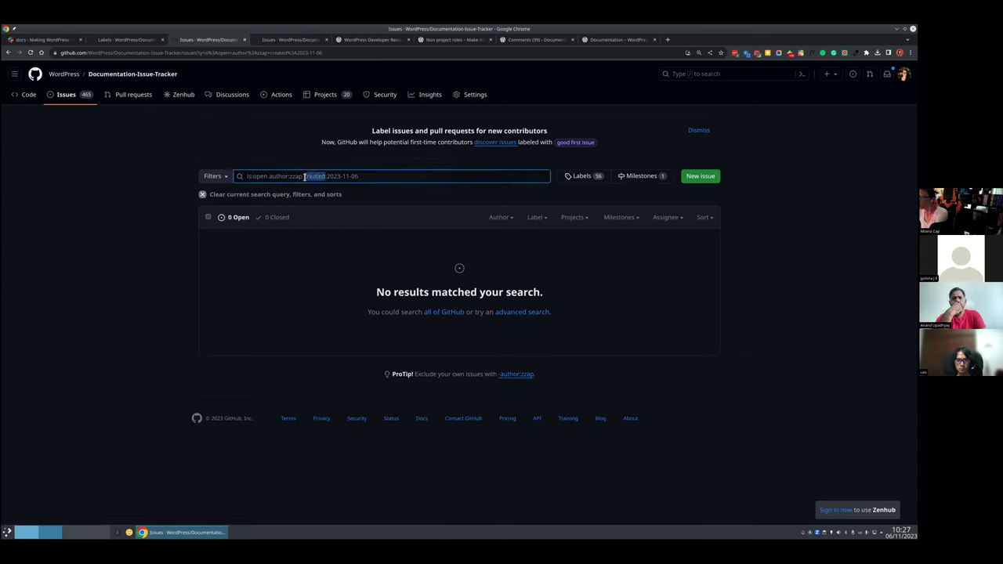
{"action": "type", "text": "updated"}
{"action": "key", "text": "Return"}
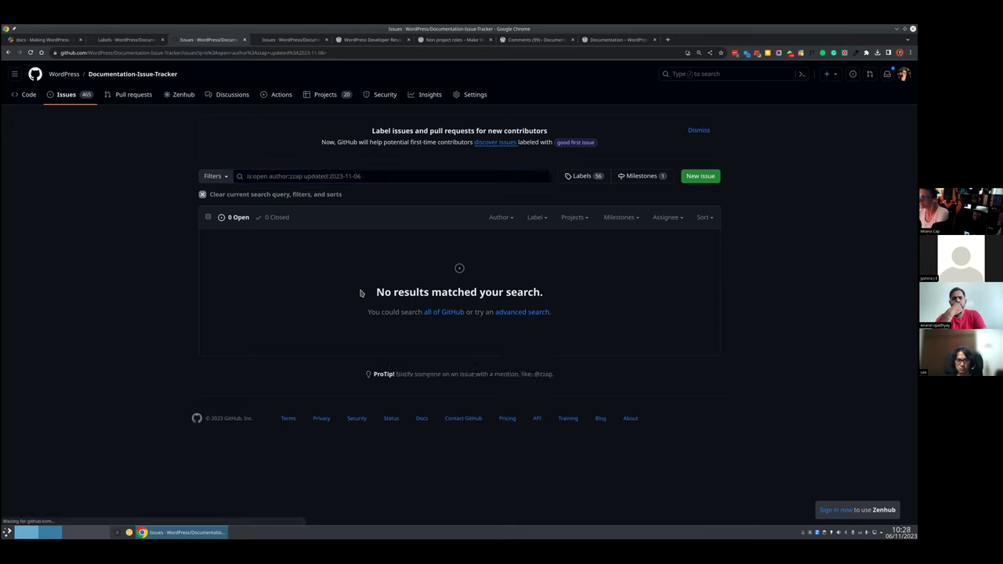
{"action": "left_click", "coordinate": [369, 177]}
{"action": "key", "text": "BackSpace"}
{"action": "key", "text": "BackSpace"}
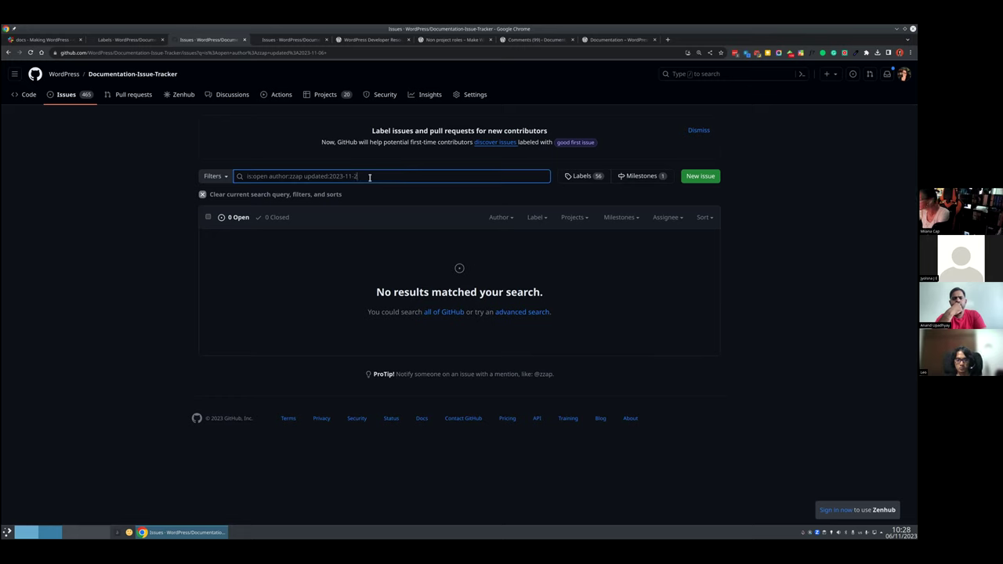
{"action": "key", "text": "BackSpace"}
{"action": "key", "text": "BackSpace"}
{"action": "type", "text": "25"}
{"action": "type", "text": "0"}
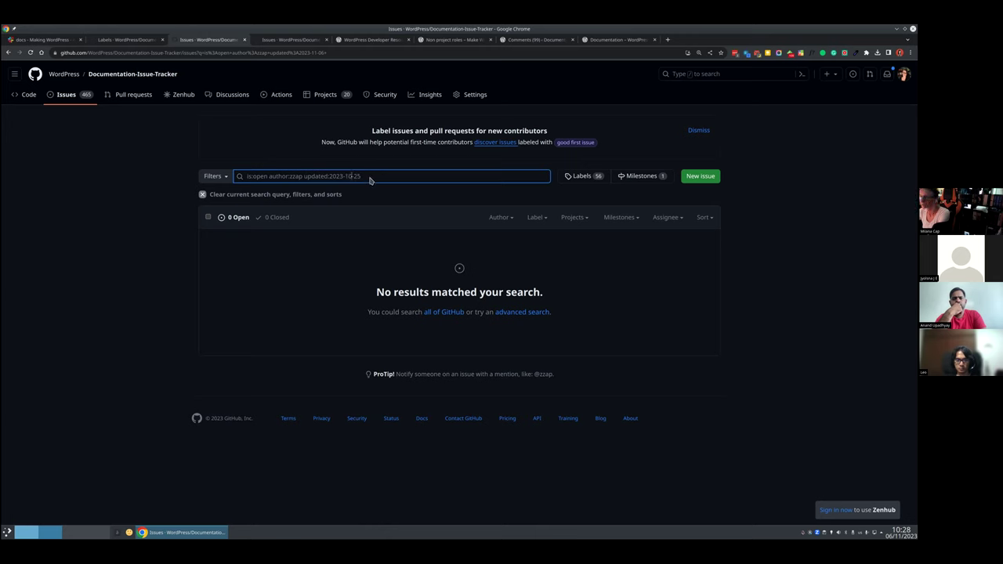
{"action": "key", "text": "Return"}
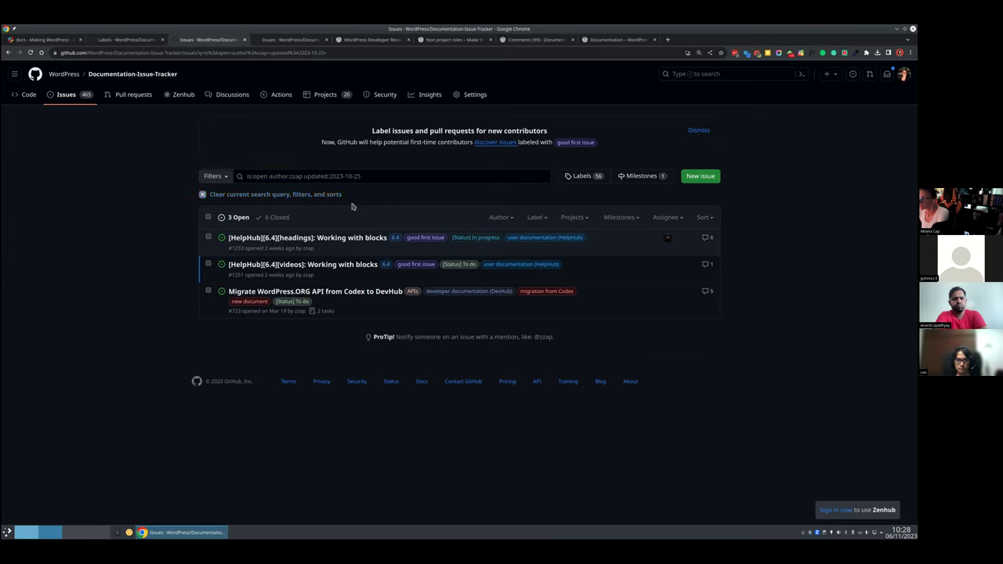
Step: Read GitHub Docs' 'Searching issues and pull requests' guide, then close it
{"action": "left_click", "coordinate": [215, 176]}
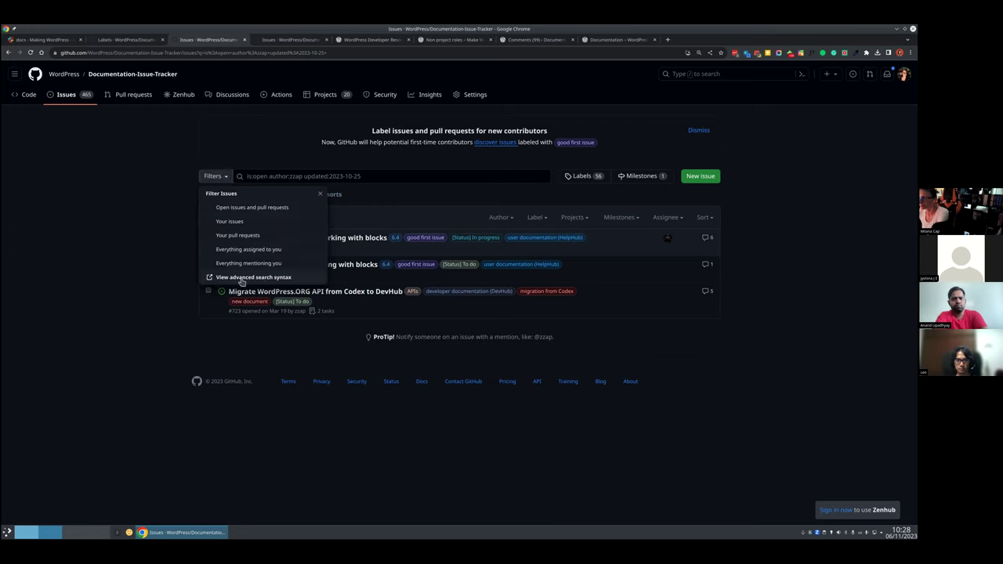
{"action": "left_click", "coordinate": [269, 278]}
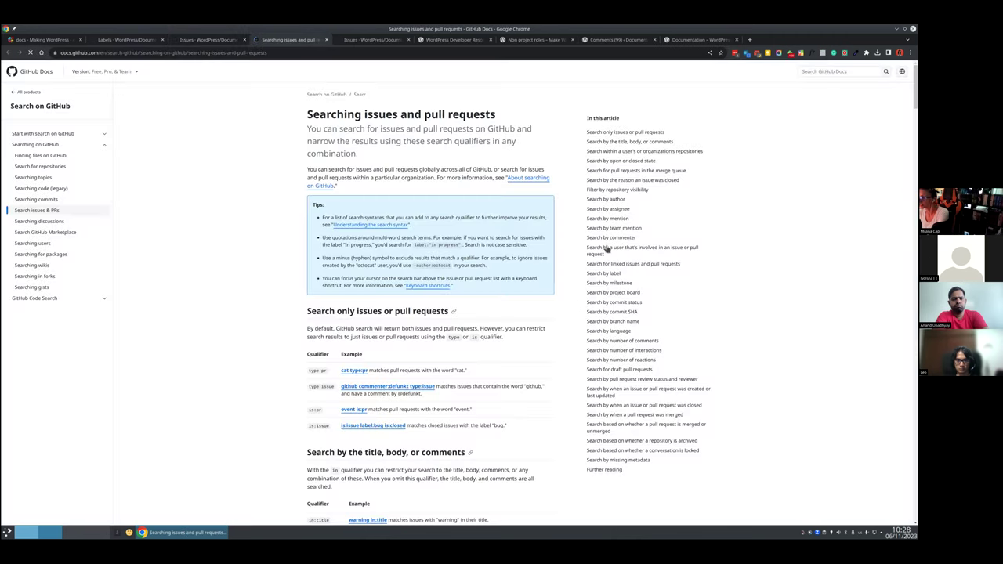
{"action": "scroll", "coordinate": [501, 414], "scroll_direction": "down", "scroll_amount": 7}
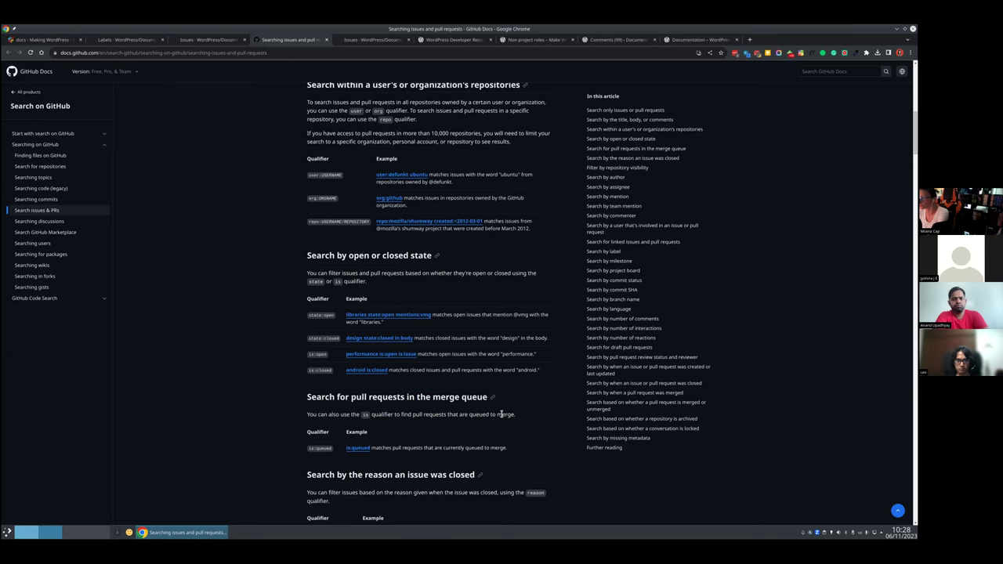
{"action": "scroll", "coordinate": [501, 414], "scroll_direction": "down", "scroll_amount": 4}
{"action": "scroll", "coordinate": [504, 415], "scroll_direction": "up", "scroll_amount": 4}
{"action": "scroll", "coordinate": [523, 406], "scroll_direction": "down", "scroll_amount": 8}
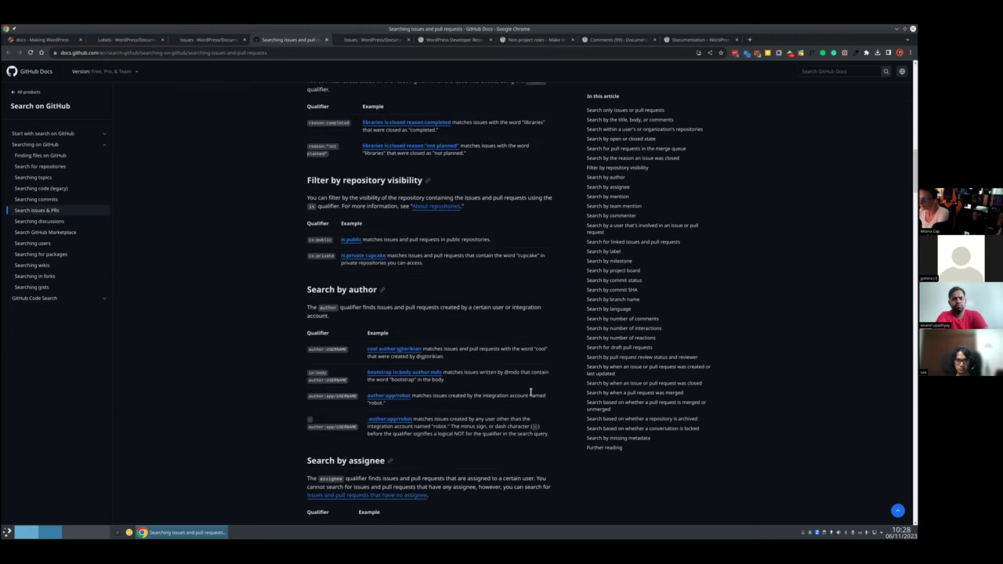
{"action": "scroll", "coordinate": [530, 394], "scroll_direction": "down", "scroll_amount": 7}
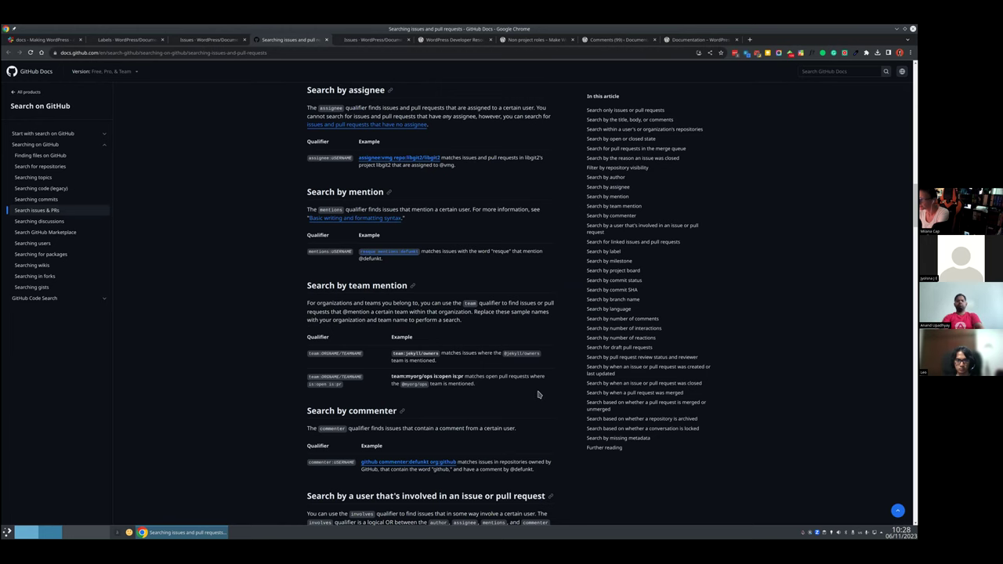
{"action": "scroll", "coordinate": [548, 393], "scroll_direction": "down", "scroll_amount": 3}
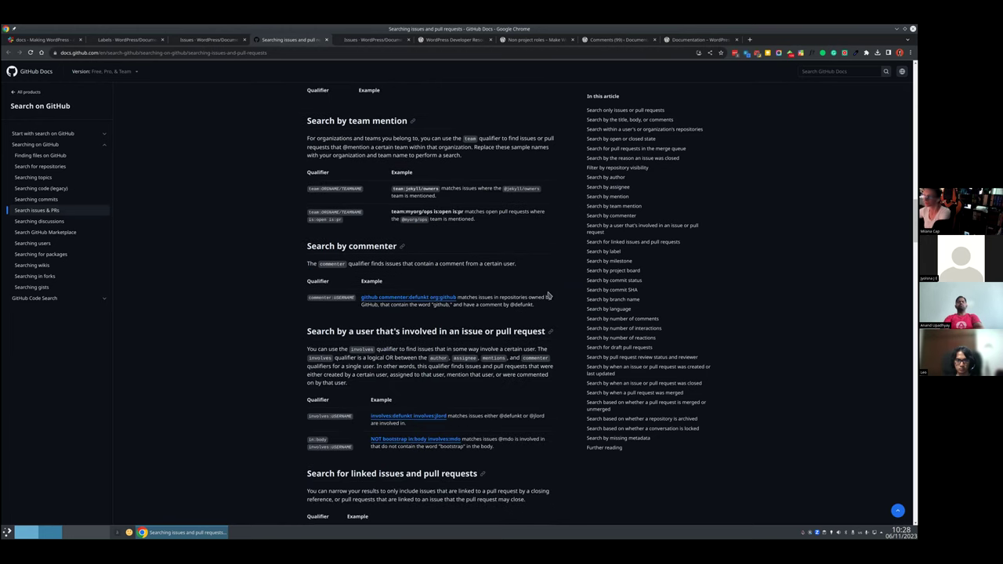
{"action": "left_click", "coordinate": [326, 40]}
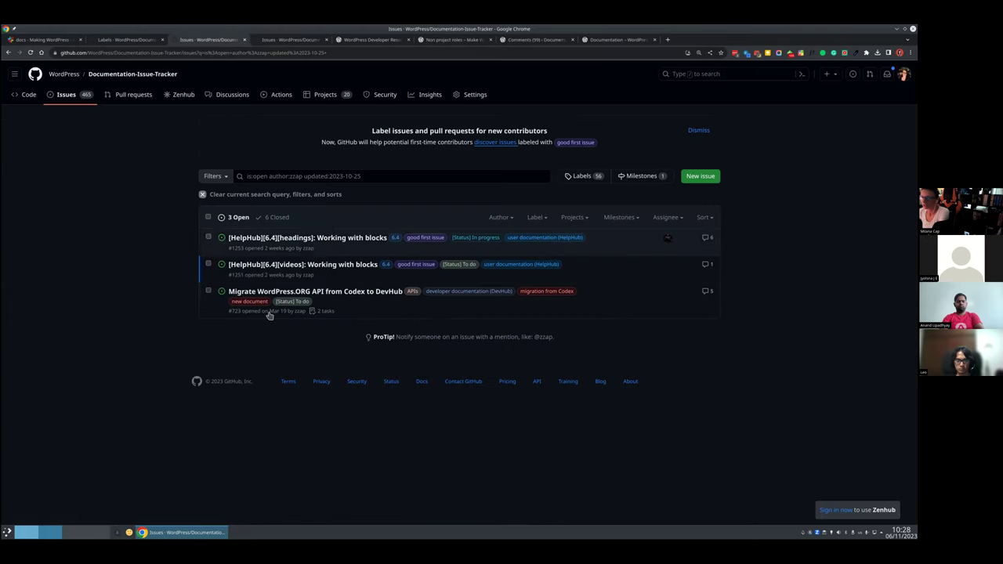
Step: Browse to .github/ISSUE_TEMPLATE and open the repository's Issues page in a new tab
{"action": "left_click", "coordinate": [29, 95]}
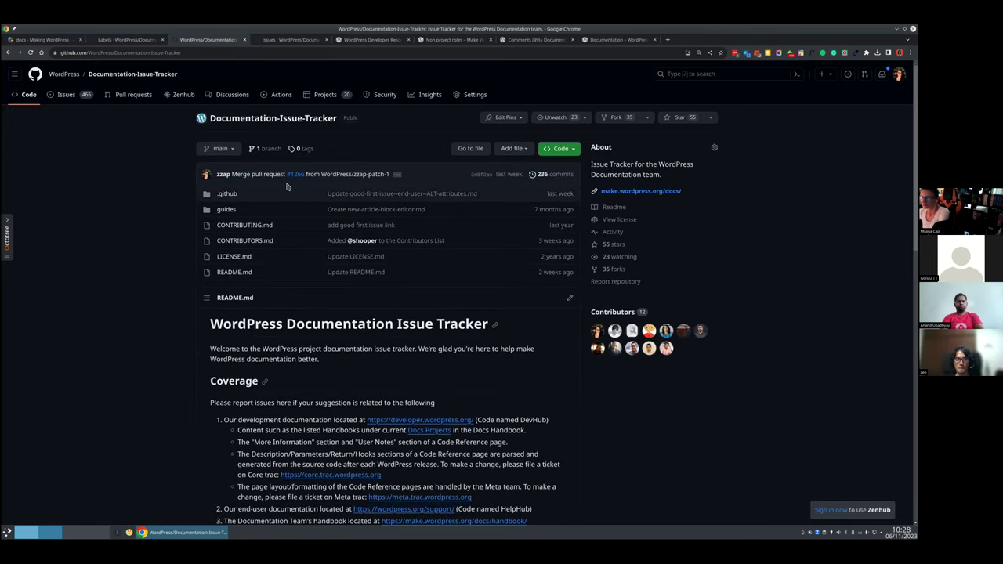
{"action": "left_click", "coordinate": [225, 196]}
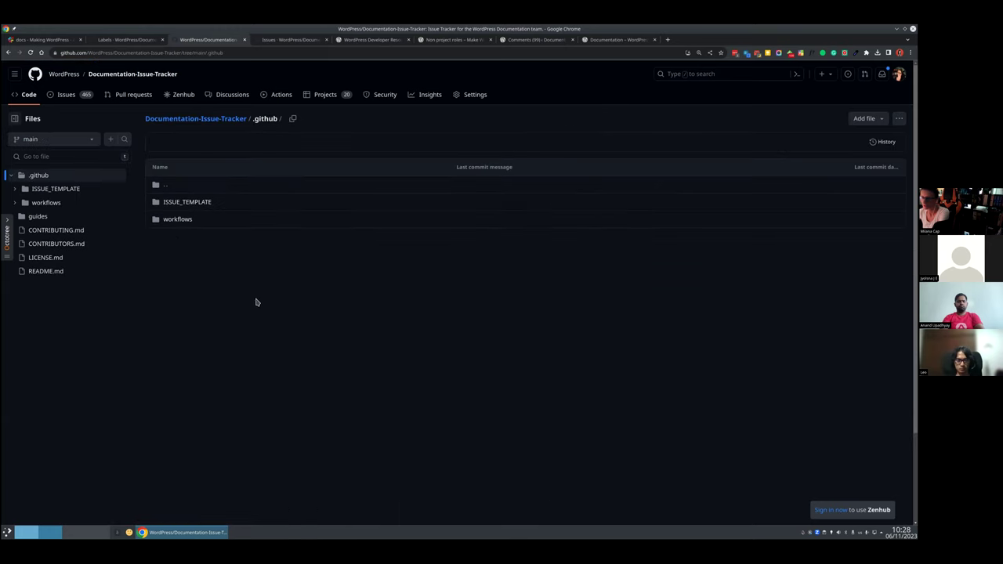
{"action": "left_click", "coordinate": [207, 203]}
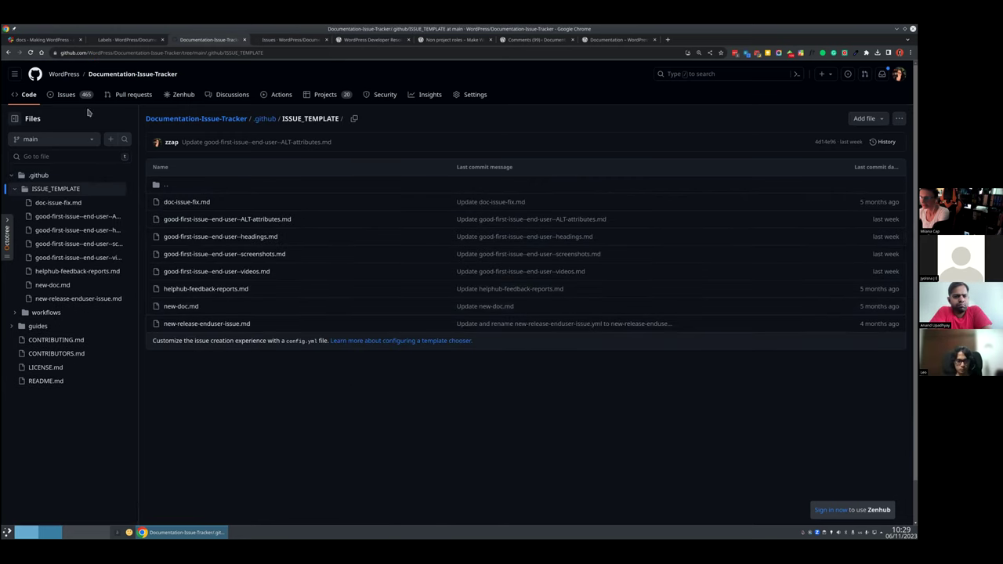
{"action": "middle_click", "coordinate": [66, 94]}
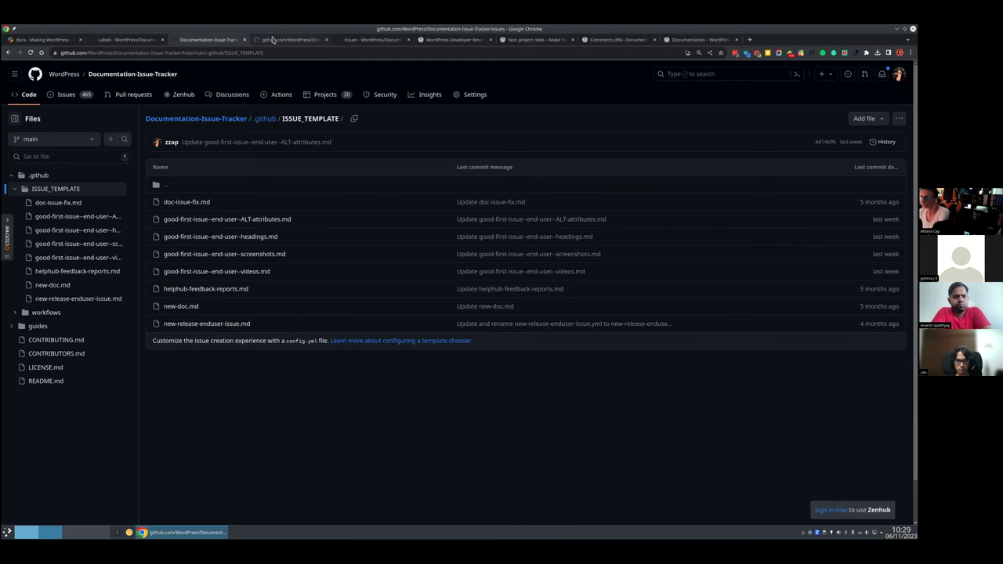
{"action": "left_click", "coordinate": [274, 39]}
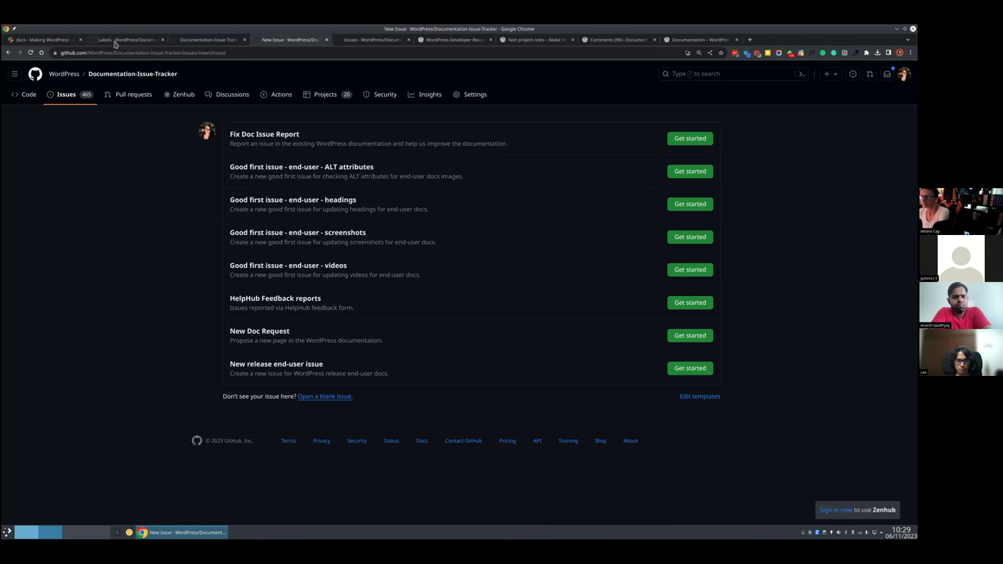
Step: Start a new issue from the 'Good first issue - end-user - ALT attributes' template
{"action": "left_click", "coordinate": [182, 40]}
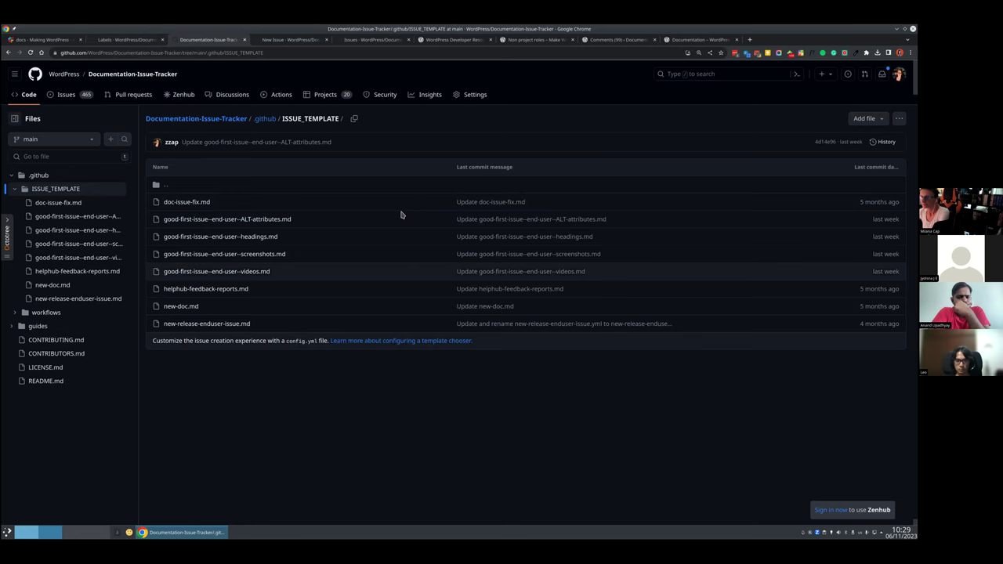
{"action": "left_click", "coordinate": [291, 39]}
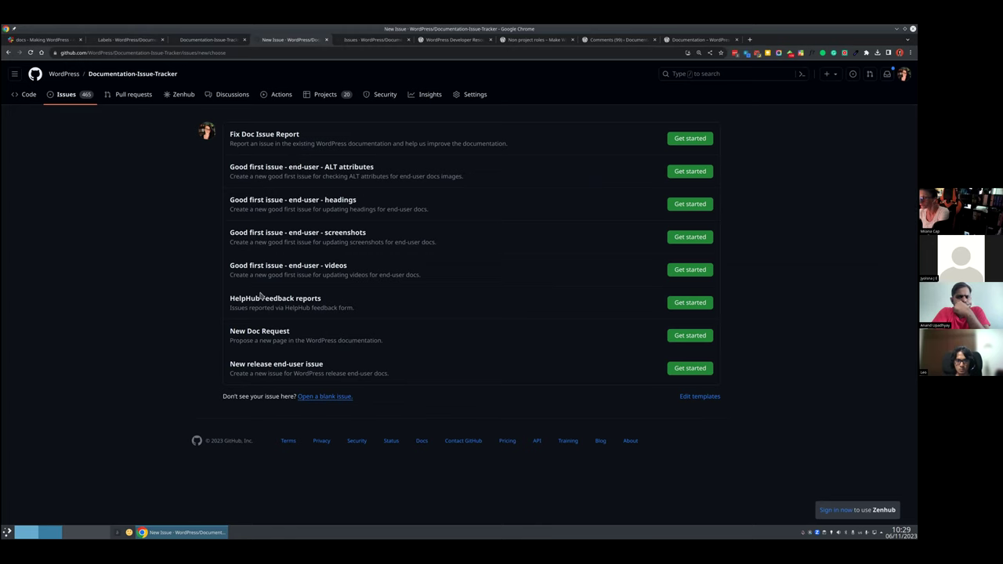
{"action": "left_click", "coordinate": [690, 173]}
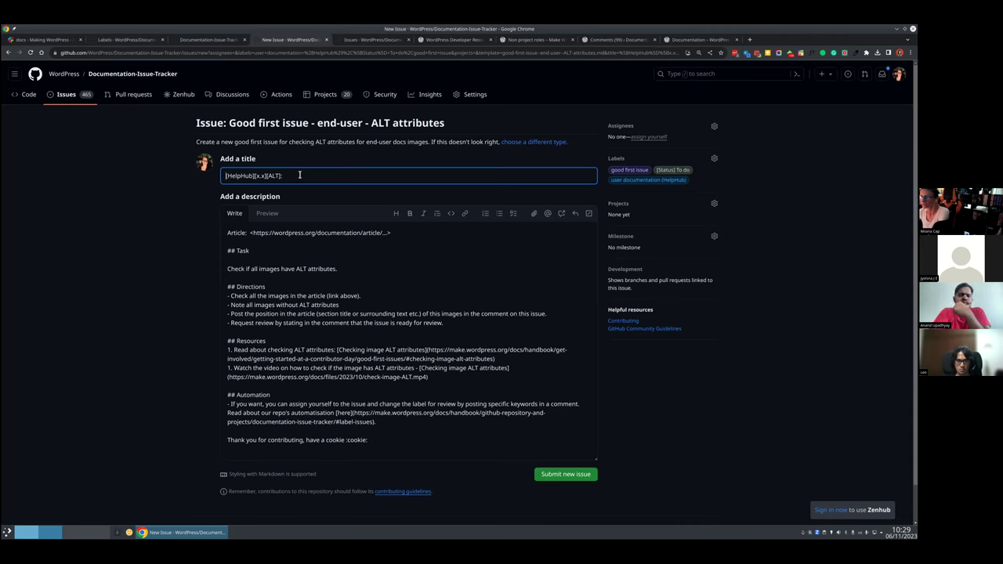
Step: Highlight the x.x title placeholder and the article link placeholder, then discard the draft tab
{"action": "double_click", "coordinate": [259, 176]}
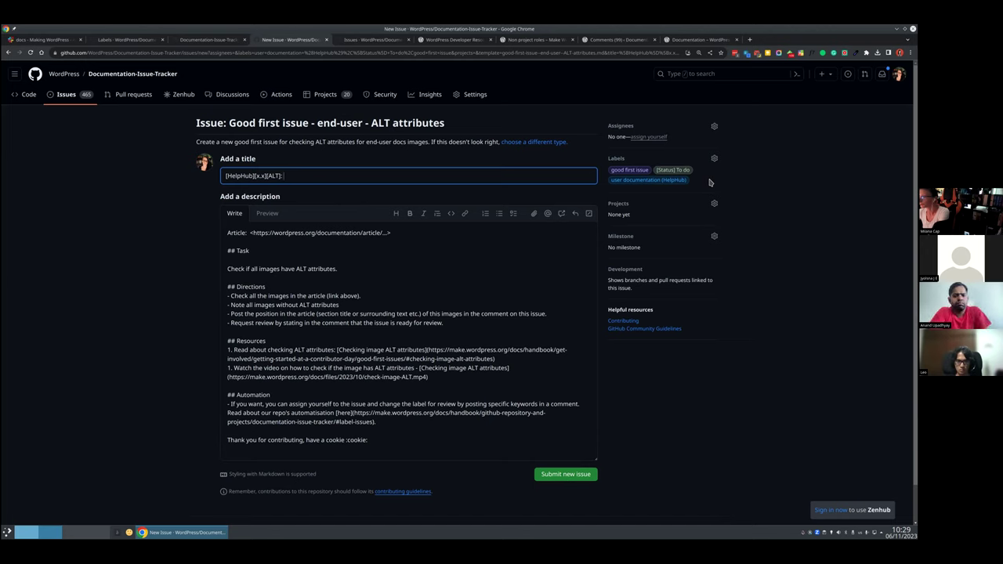
{"action": "left_click_drag", "start_coordinate": [250, 233], "coordinate": [393, 233]}
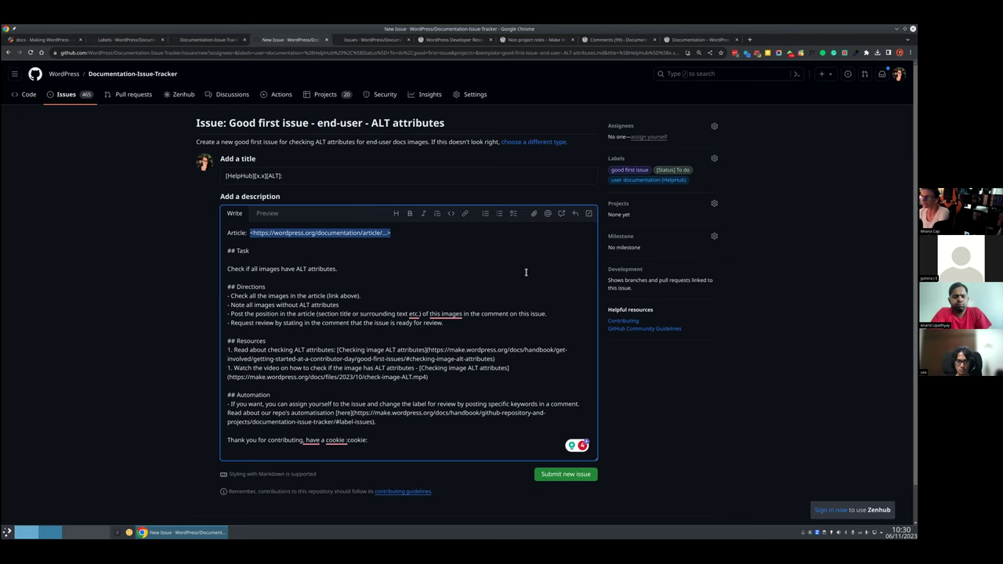
{"action": "left_click", "coordinate": [325, 40]}
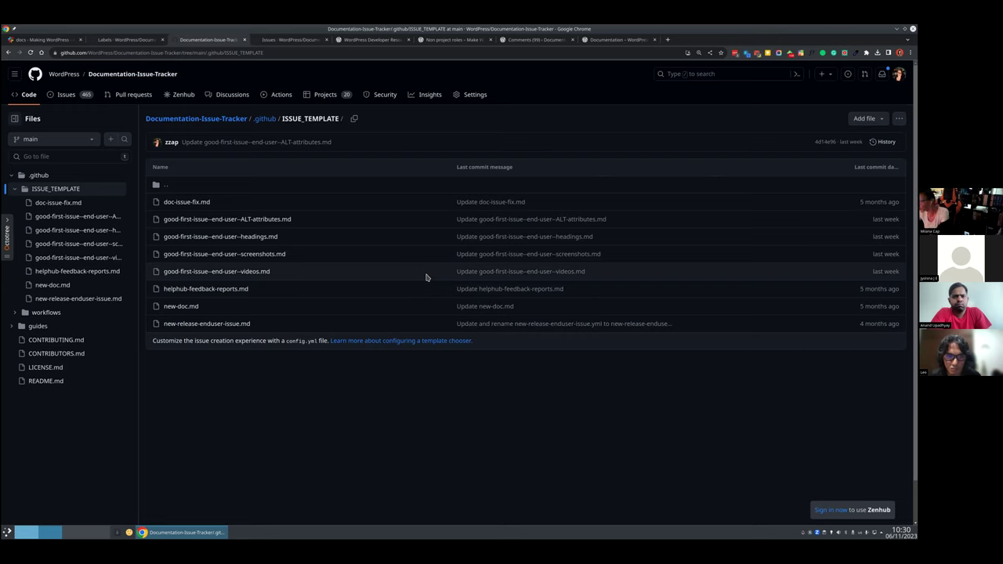
Step: Open good-first-issue--end-user--ALT-attributes.md in GitHub's file editor
{"action": "left_click", "coordinate": [234, 220]}
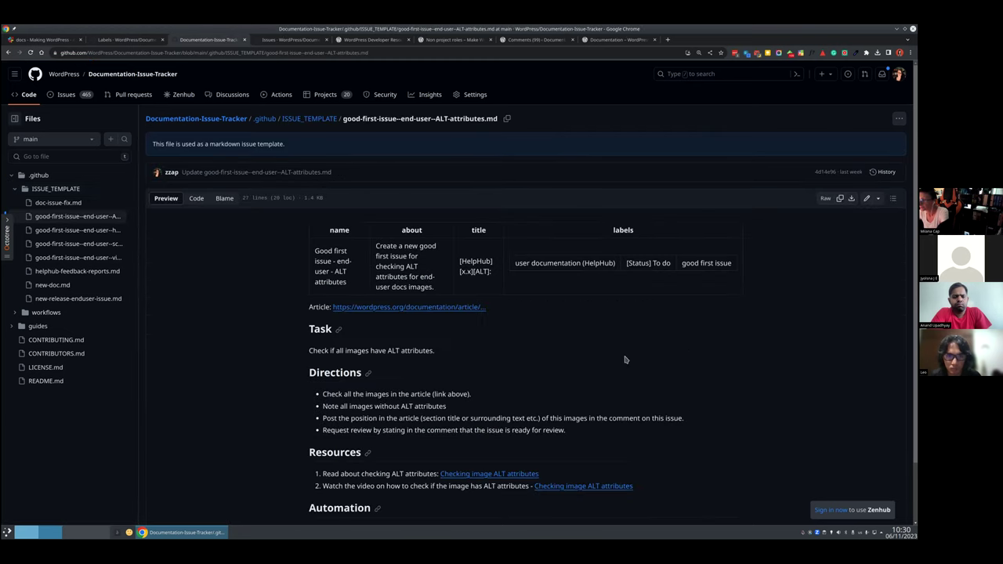
{"action": "scroll", "coordinate": [616, 369], "scroll_direction": "down", "scroll_amount": 2}
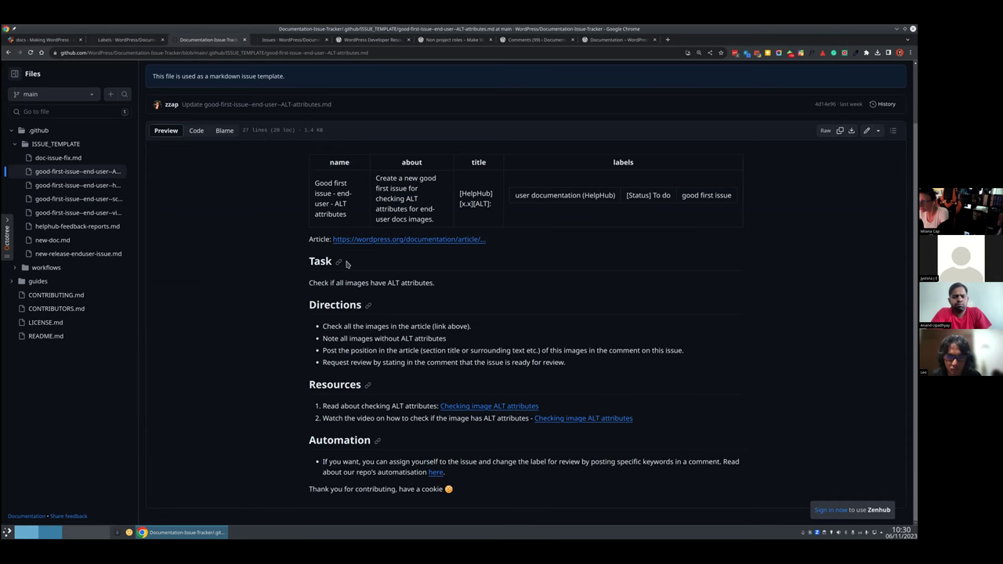
{"action": "left_click", "coordinate": [865, 130]}
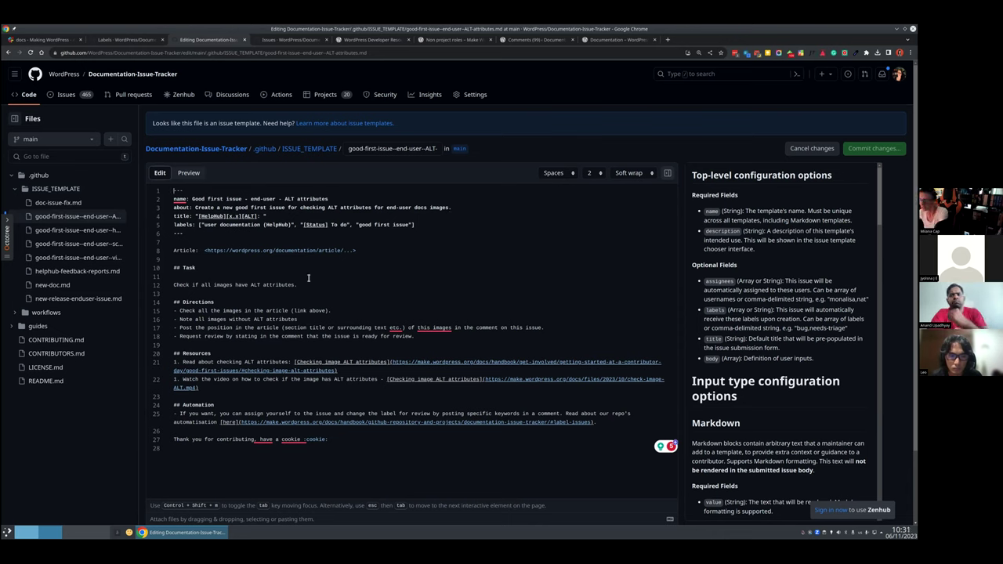
Step: Commit the edited closing thank-you line of the ALT attributes template to a new branch
{"action": "left_click_drag", "start_coordinate": [173, 250], "coordinate": [350, 443]}
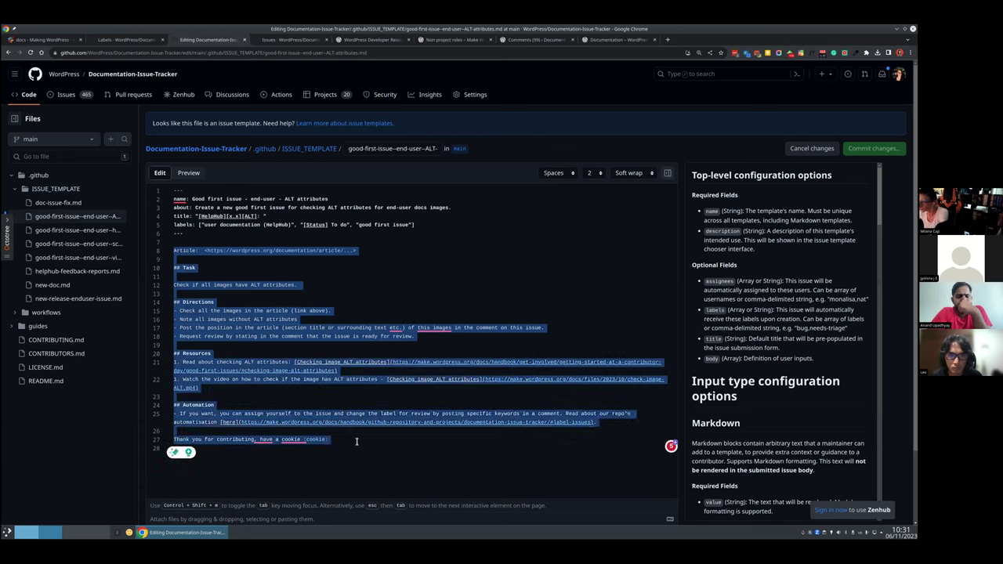
{"action": "left_click", "coordinate": [356, 441]}
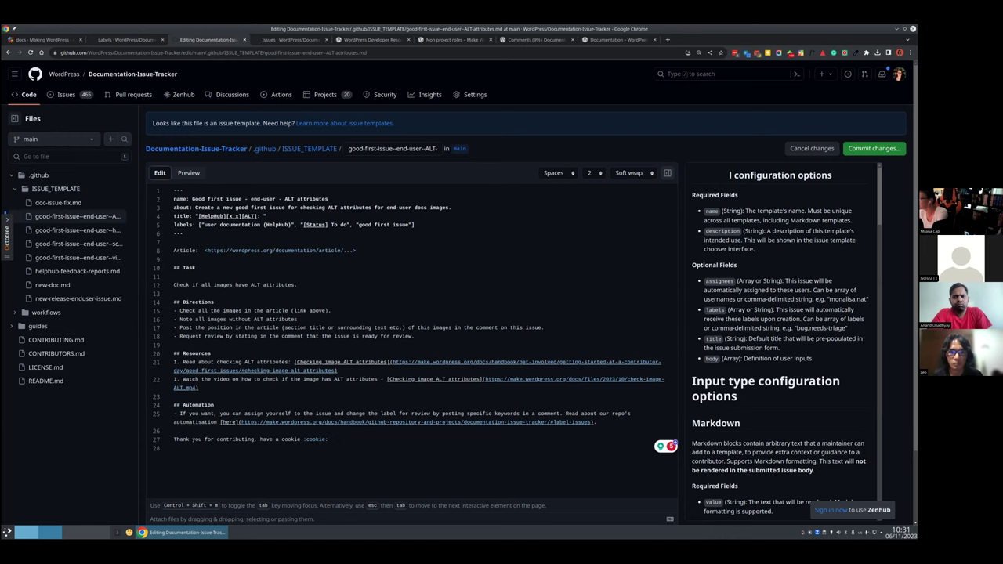
{"action": "left_click", "coordinate": [873, 148]}
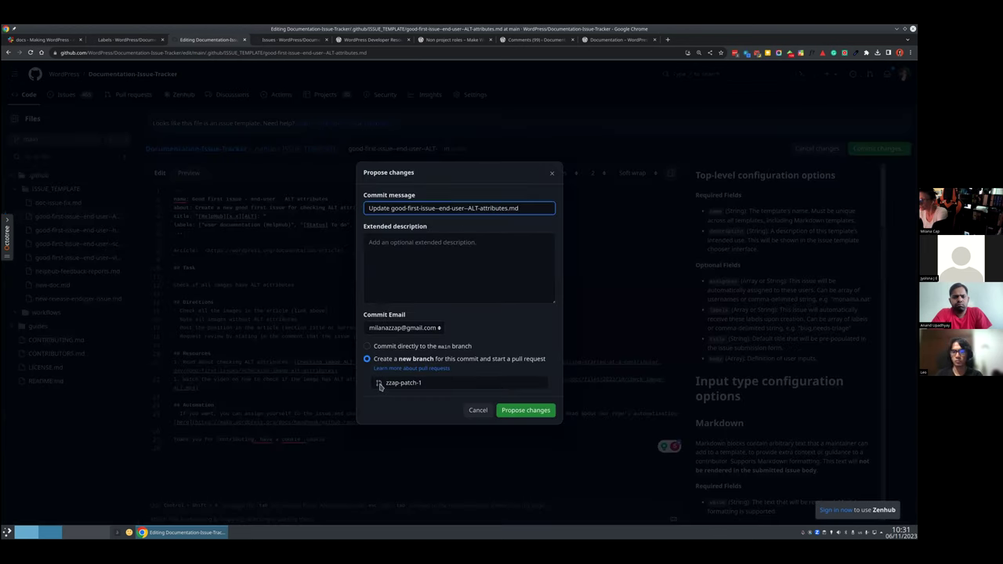
{"action": "left_click", "coordinate": [526, 412]}
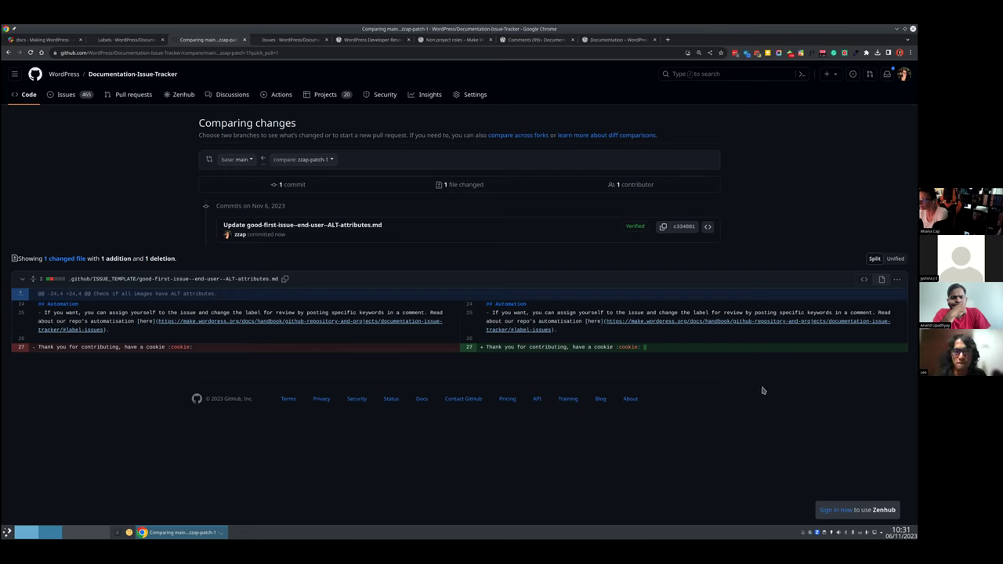
Step: Create pull request #1304 for the template edit, bypass review, merge it into main, and check its files
{"action": "left_click", "coordinate": [31, 53]}
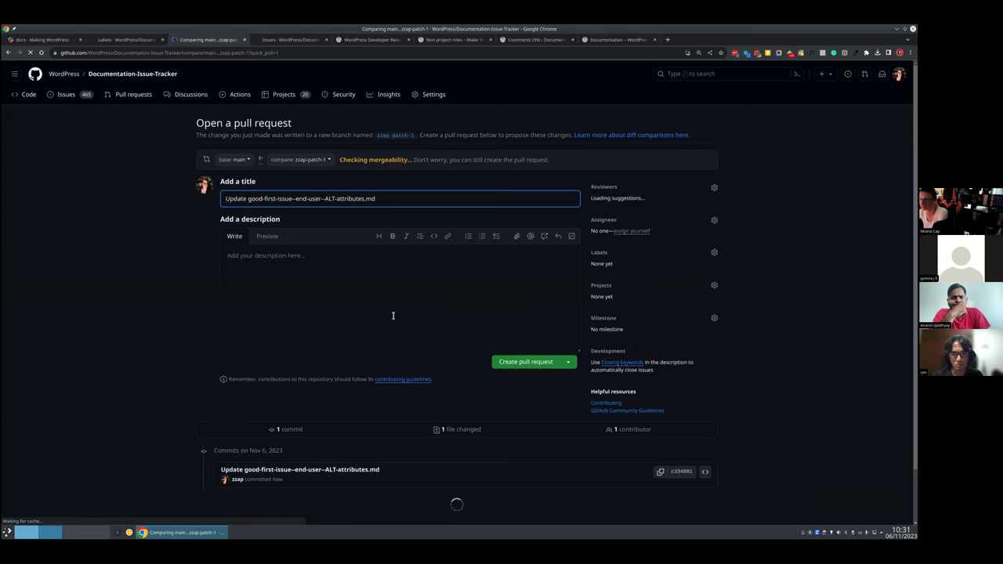
{"action": "left_click", "coordinate": [525, 362]}
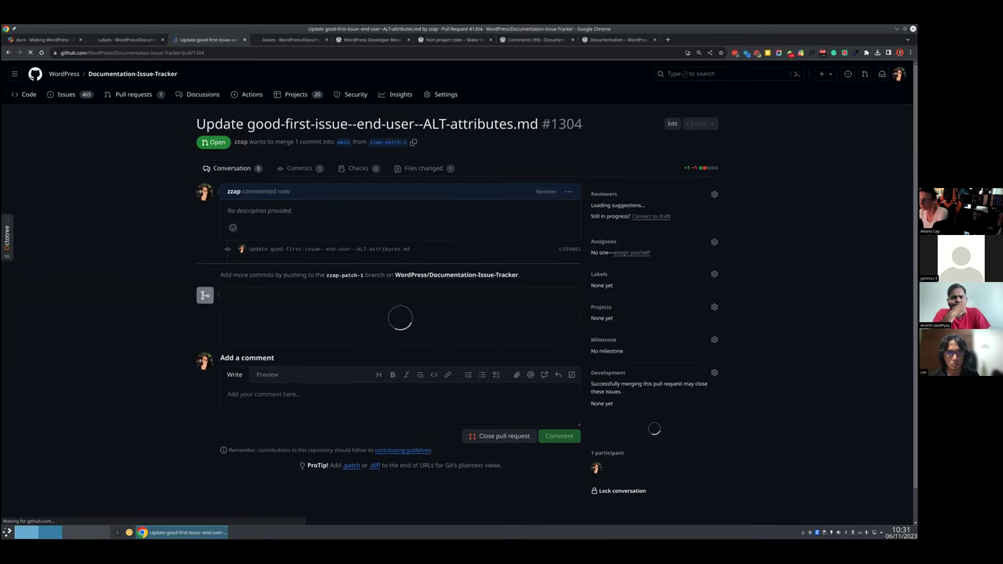
{"action": "left_click", "coordinate": [231, 362]}
{"action": "left_click", "coordinate": [259, 377]}
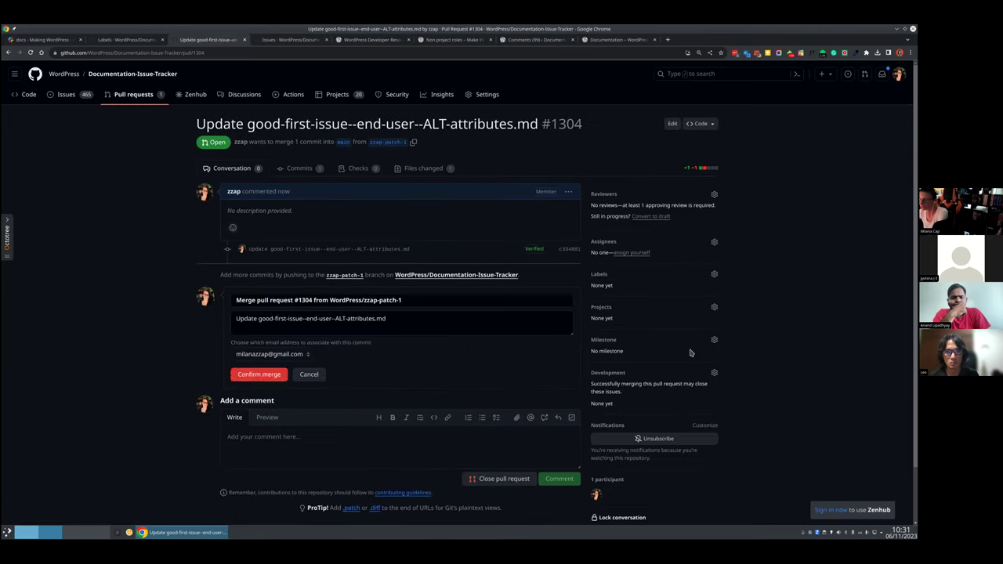
{"action": "left_click", "coordinate": [265, 377]}
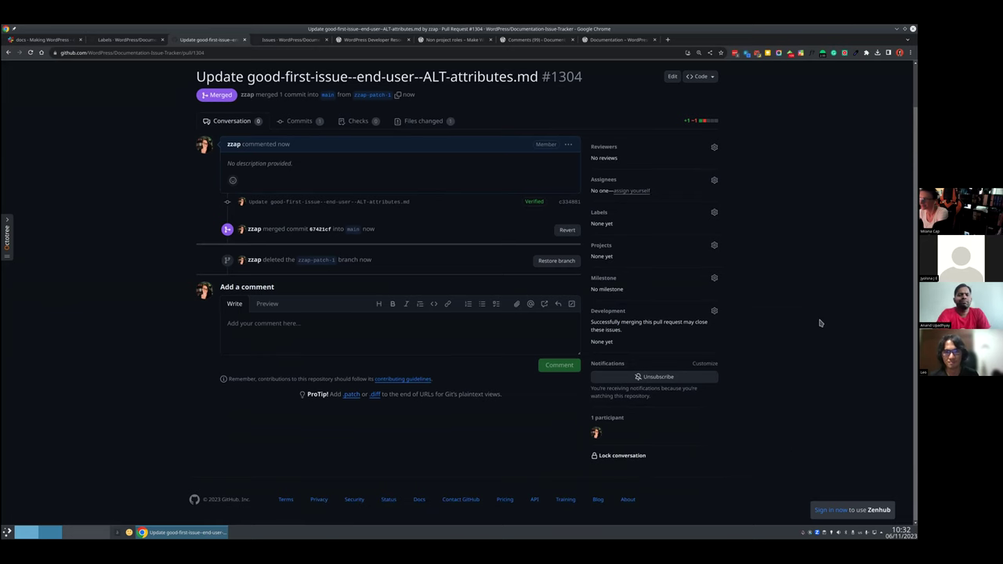
{"action": "left_click", "coordinate": [424, 122]}
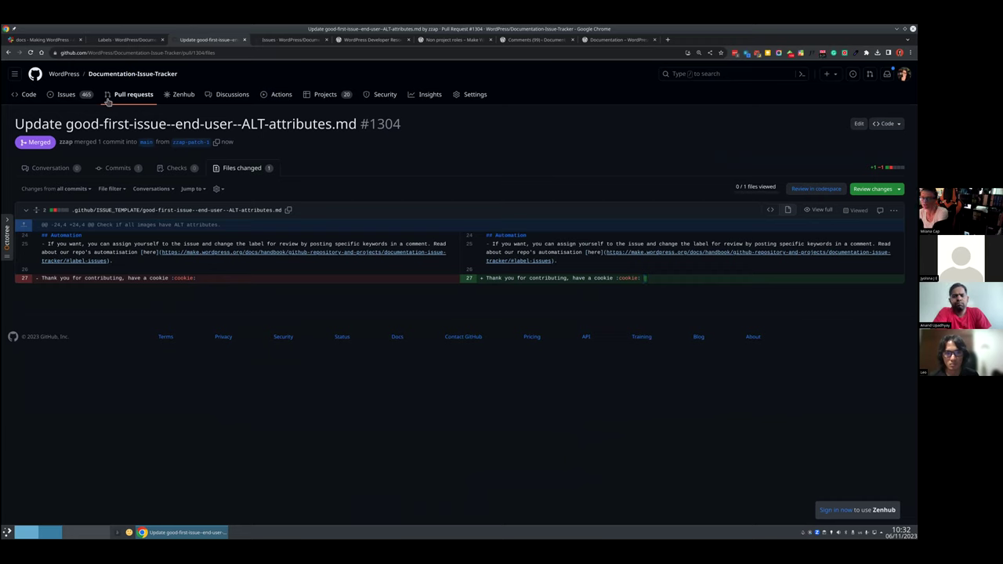
{"action": "left_click", "coordinate": [23, 95]}
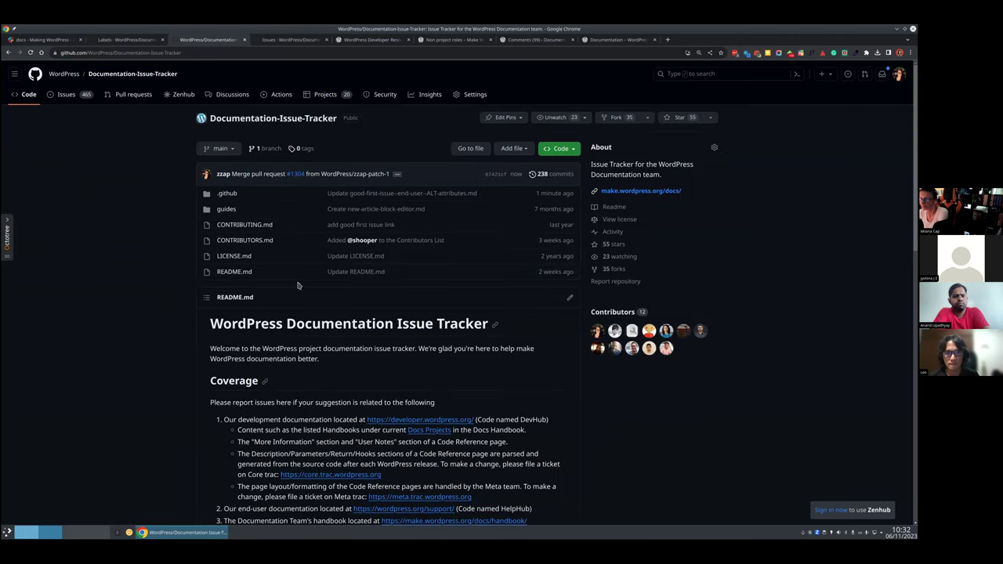
Step: View helphub-feedback-reports.md in .github/ISSUE_TEMPLATE, then open the end-user screenshots template
{"action": "left_click", "coordinate": [226, 194]}
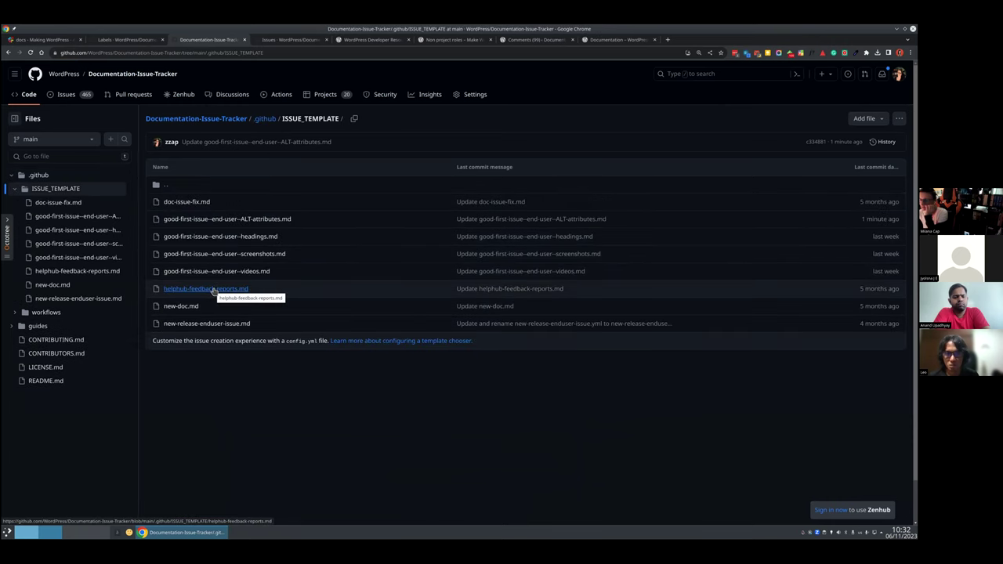
{"action": "left_click", "coordinate": [213, 290]}
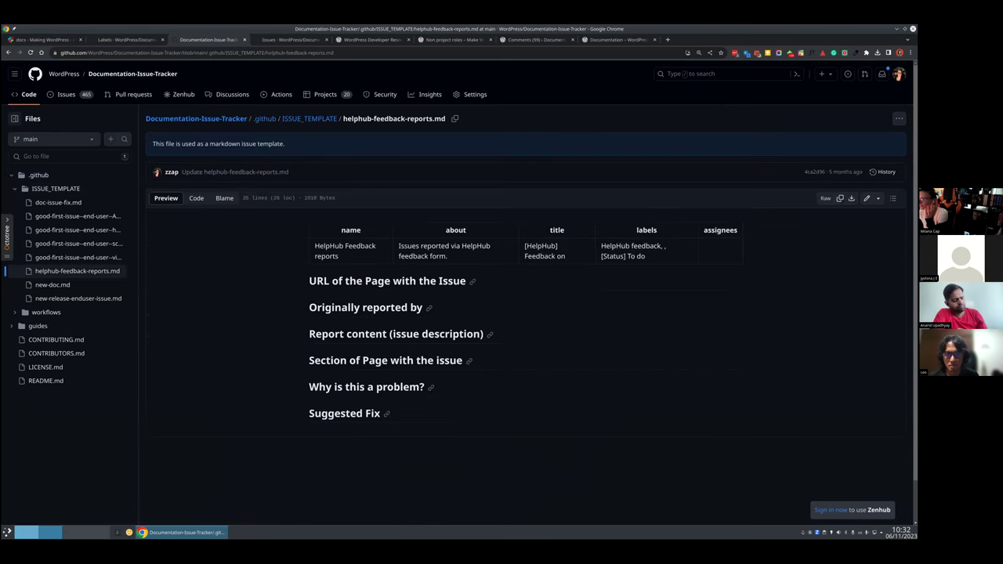
{"action": "key", "text": "alt+Left"}
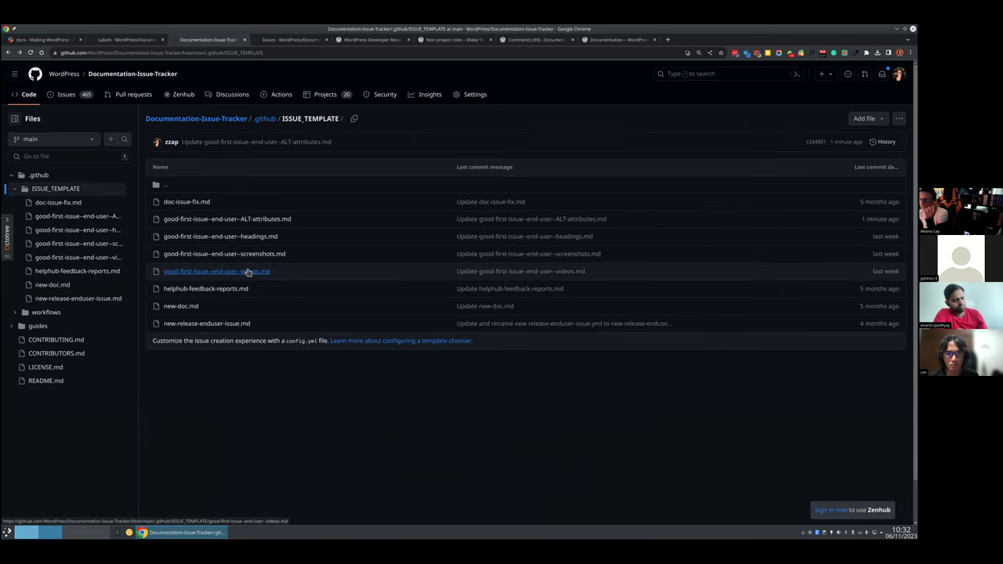
{"action": "left_click", "coordinate": [246, 255]}
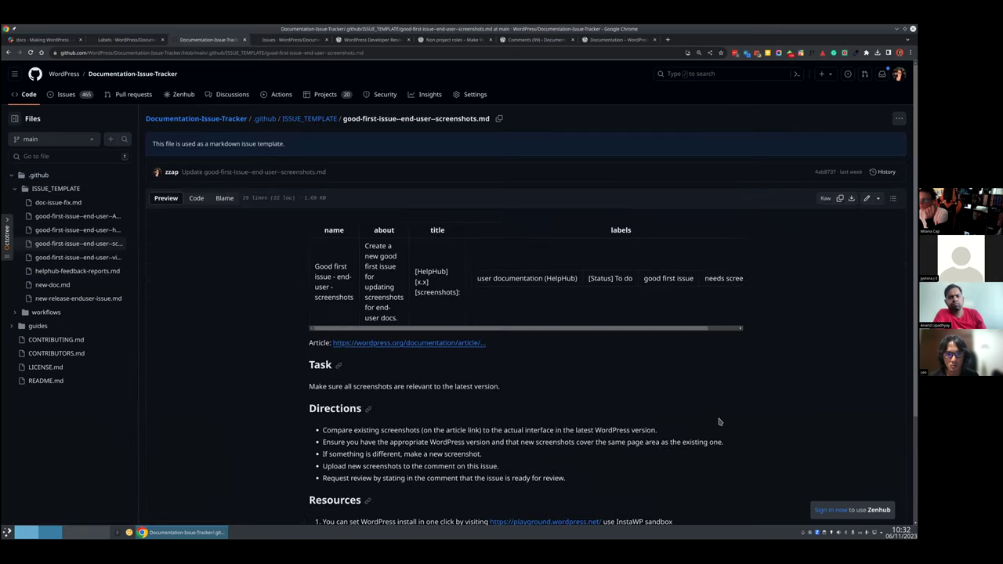
Step: Read through good-first-issue--end-user--screenshots.md's labels and task, then go back to the folder listing
{"action": "left_click_drag", "start_coordinate": [476, 279], "coordinate": [746, 285]}
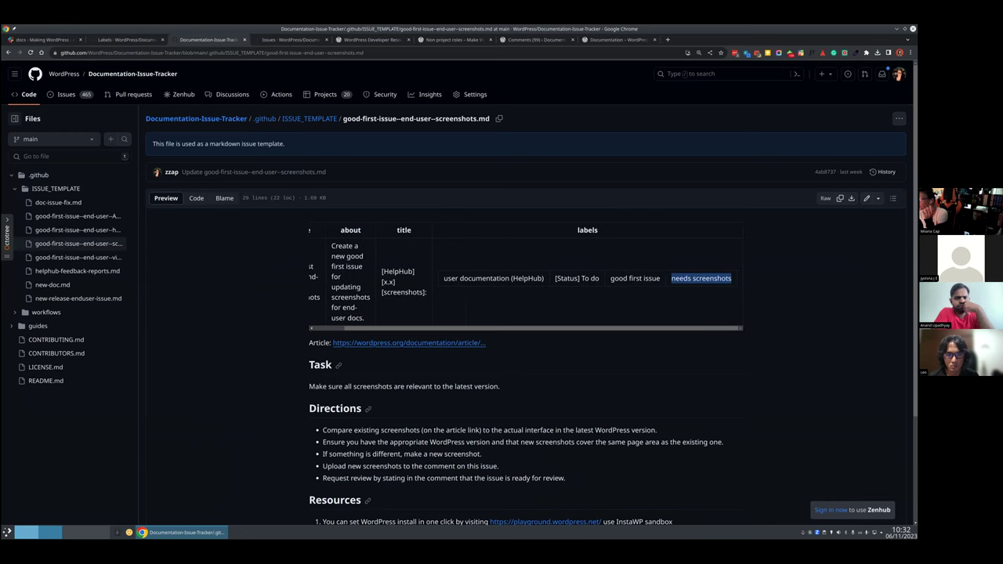
{"action": "left_click", "coordinate": [634, 333]}
{"action": "scroll", "coordinate": [633, 333], "scroll_direction": "left", "scroll_amount": 1}
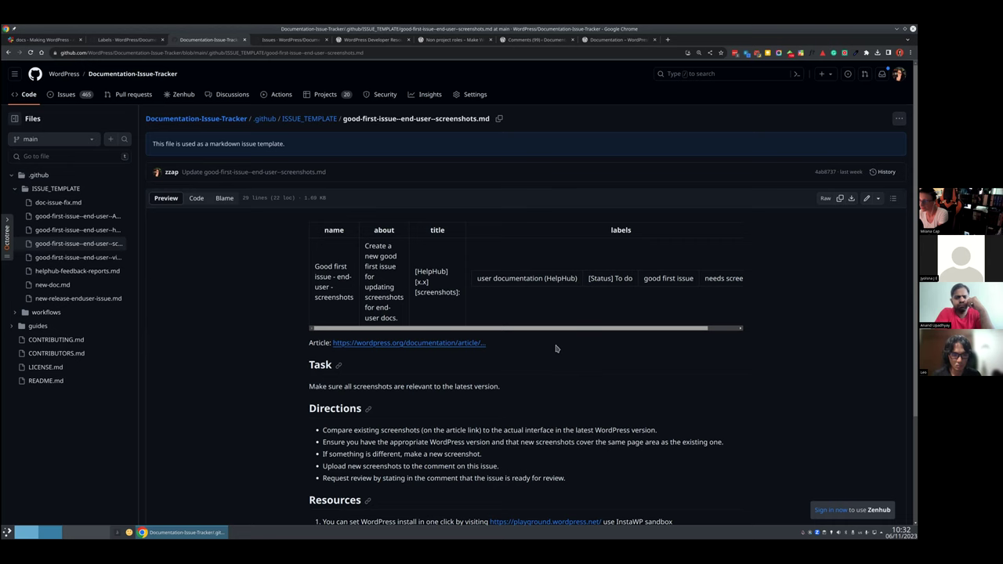
{"action": "scroll", "coordinate": [557, 349], "scroll_direction": "down", "scroll_amount": 3}
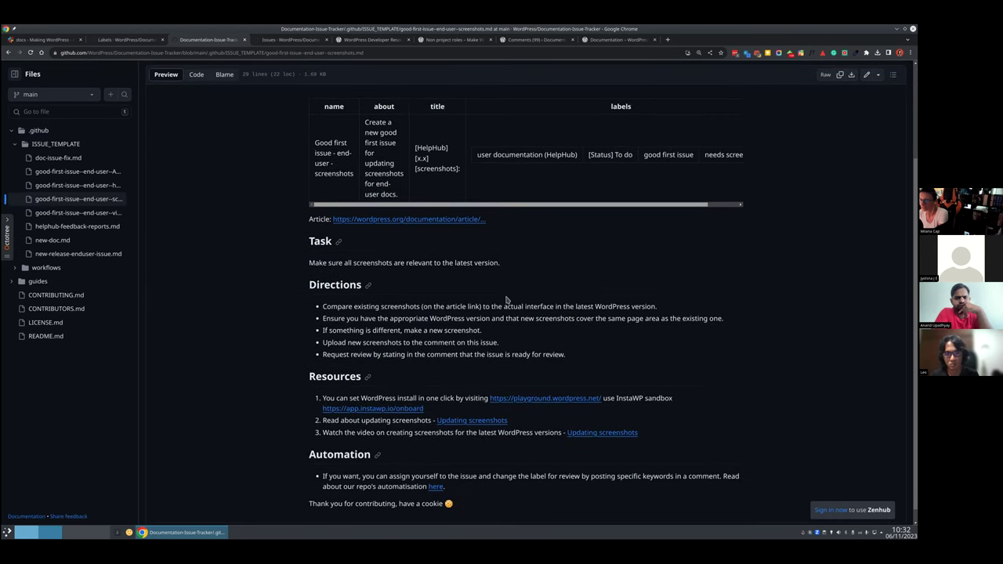
{"action": "scroll", "coordinate": [429, 296], "scroll_direction": "down", "scroll_amount": 1}
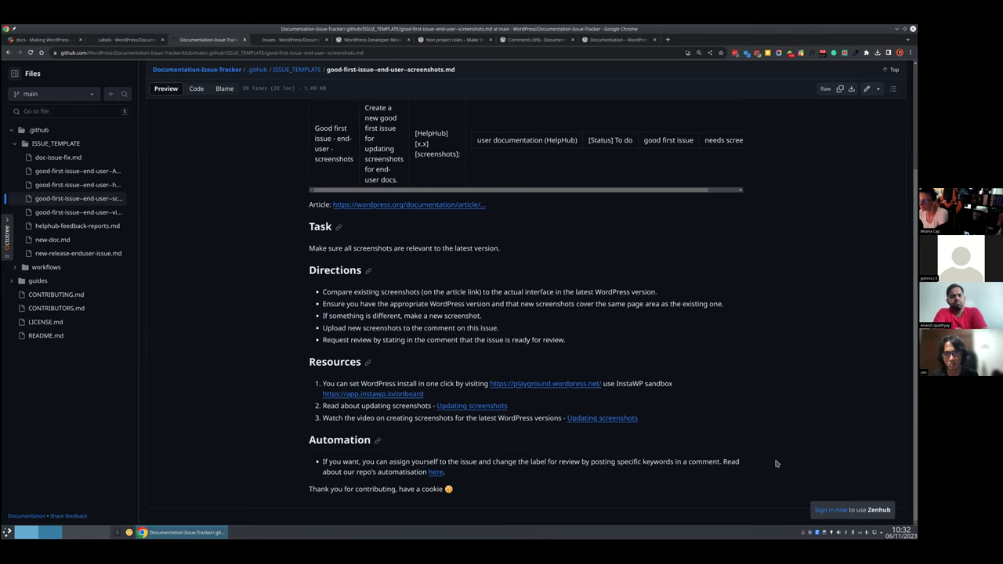
{"action": "scroll", "coordinate": [749, 426], "scroll_direction": "up", "scroll_amount": 3}
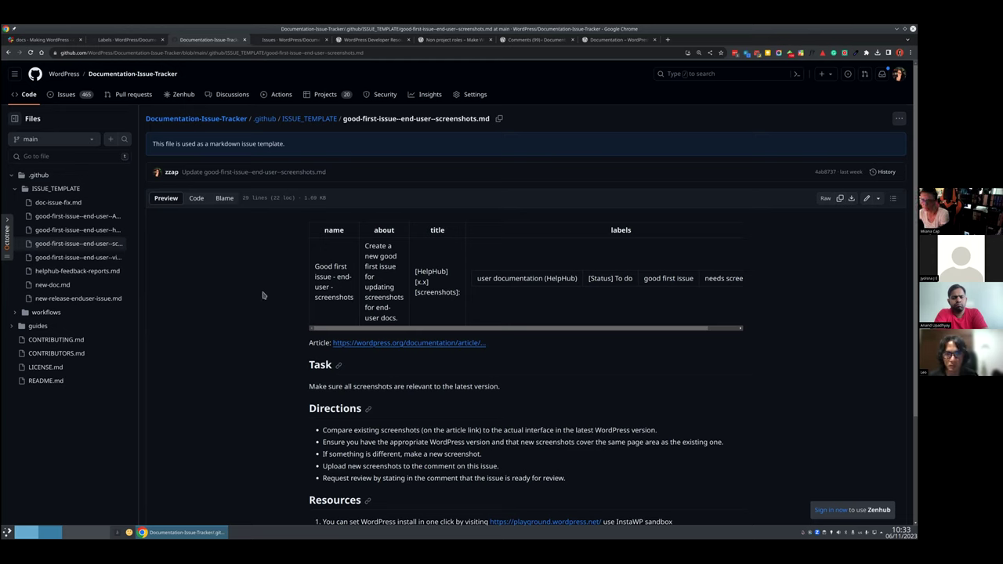
{"action": "key", "text": "alt+Left"}
{"action": "key", "text": "alt+Left"}
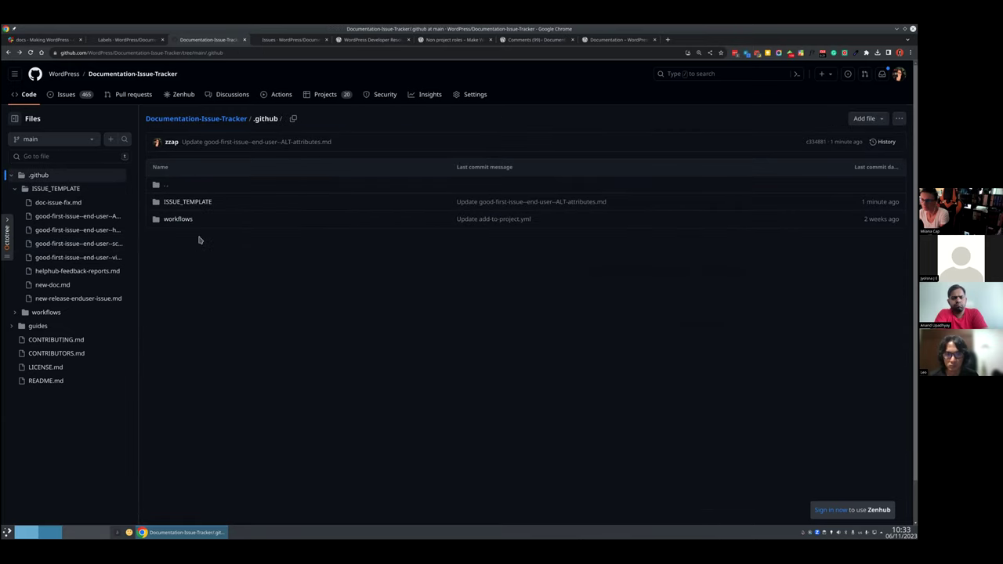
Step: Open actions-when-commented.yml from the .github/workflows folder
{"action": "left_click", "coordinate": [177, 219]}
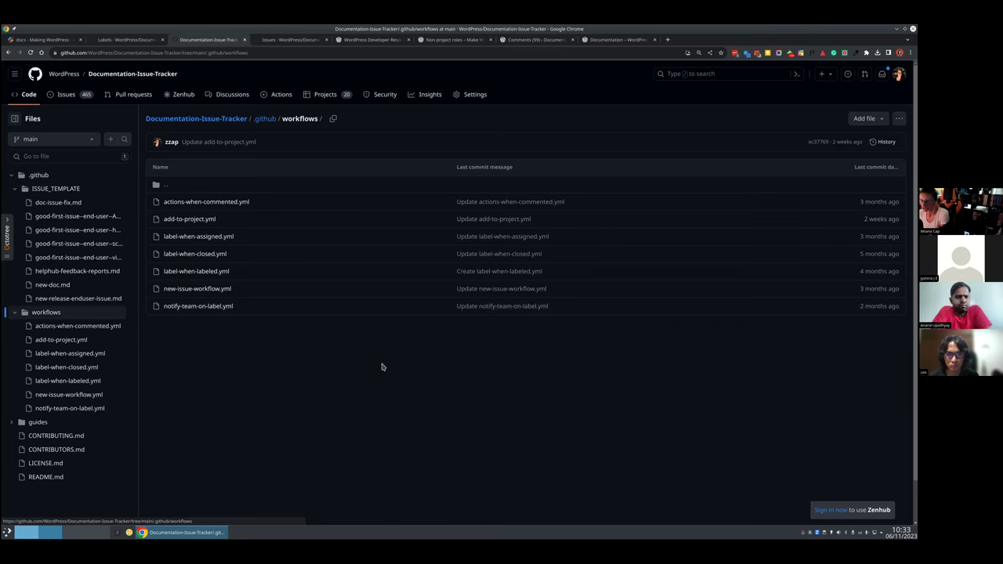
{"action": "left_click", "coordinate": [207, 202]}
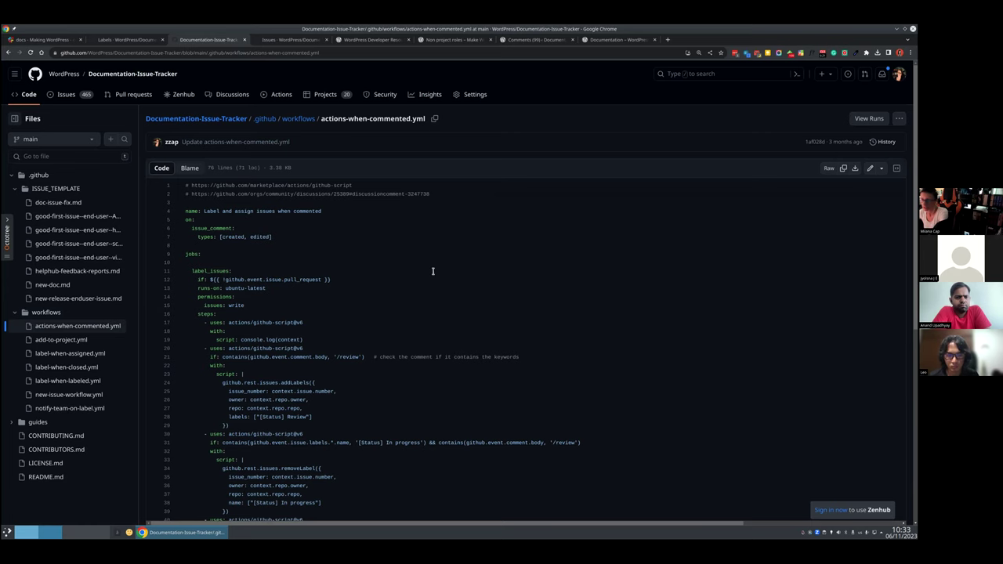
{"action": "scroll", "coordinate": [431, 271], "scroll_direction": "down", "scroll_amount": 2}
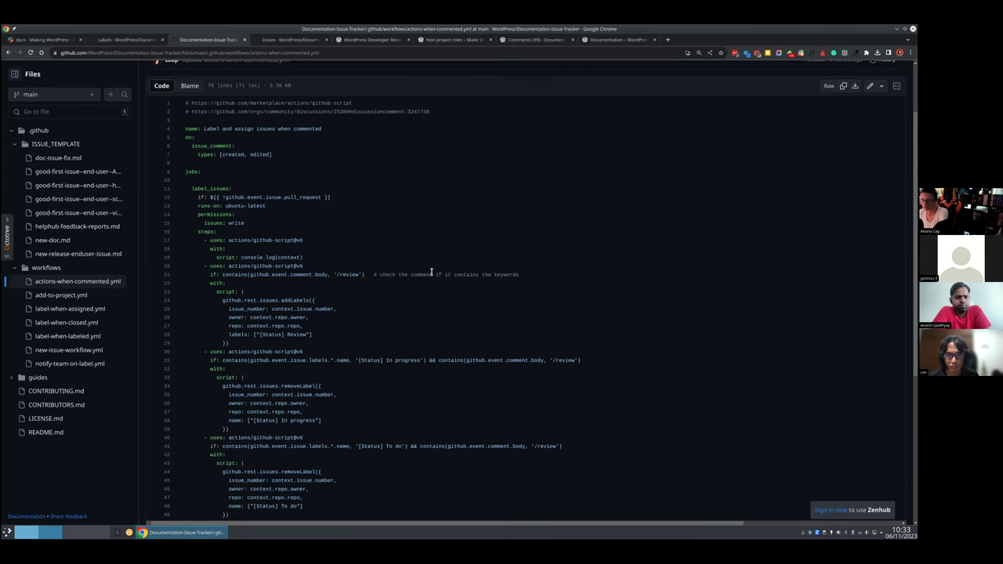
{"action": "double_click", "coordinate": [222, 188]}
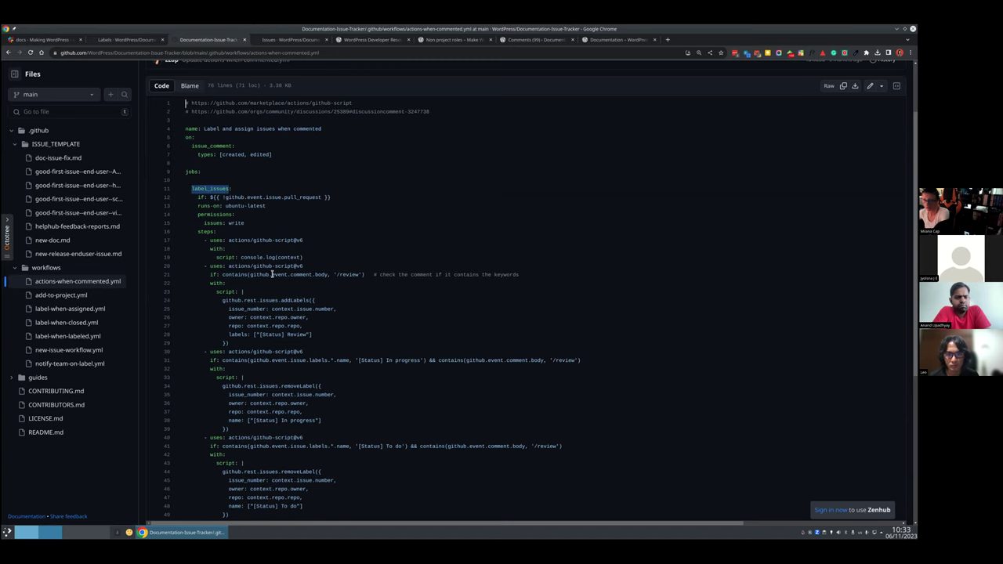
{"action": "scroll", "coordinate": [391, 337], "scroll_direction": "down", "scroll_amount": 6}
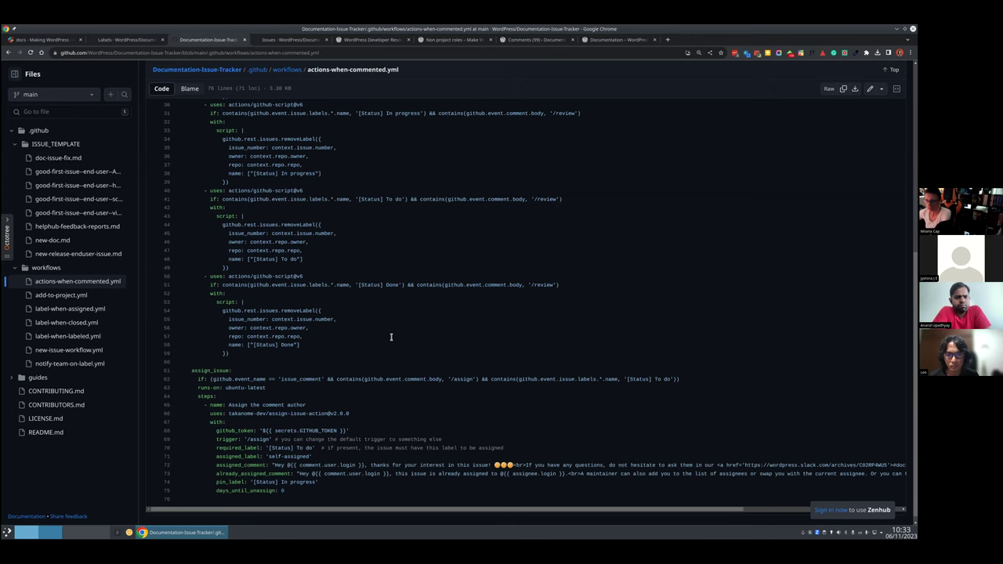
{"action": "scroll", "coordinate": [391, 337], "scroll_direction": "up", "scroll_amount": 6}
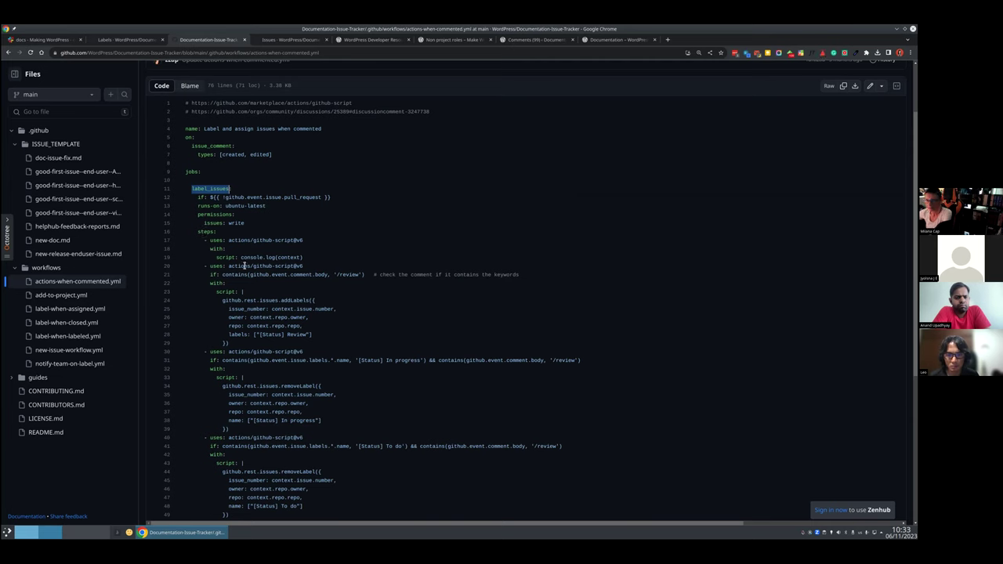
{"action": "left_click_drag", "start_coordinate": [203, 241], "coordinate": [298, 343]}
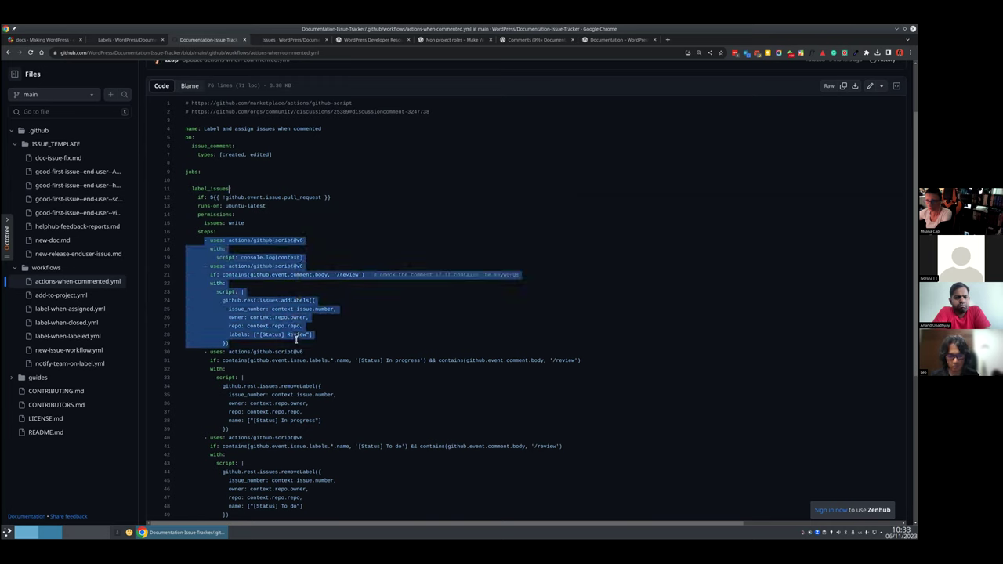
{"action": "left_click", "coordinate": [340, 278]}
{"action": "left_click_drag", "start_coordinate": [354, 275], "coordinate": [360, 275]}
{"action": "left_click", "coordinate": [342, 276]}
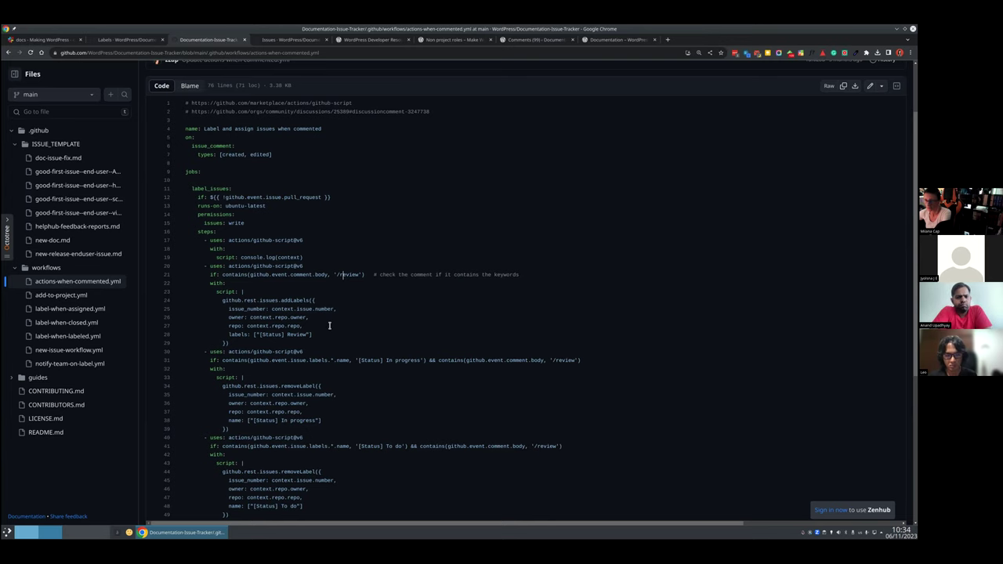
{"action": "scroll", "coordinate": [329, 325], "scroll_direction": "down", "scroll_amount": 1}
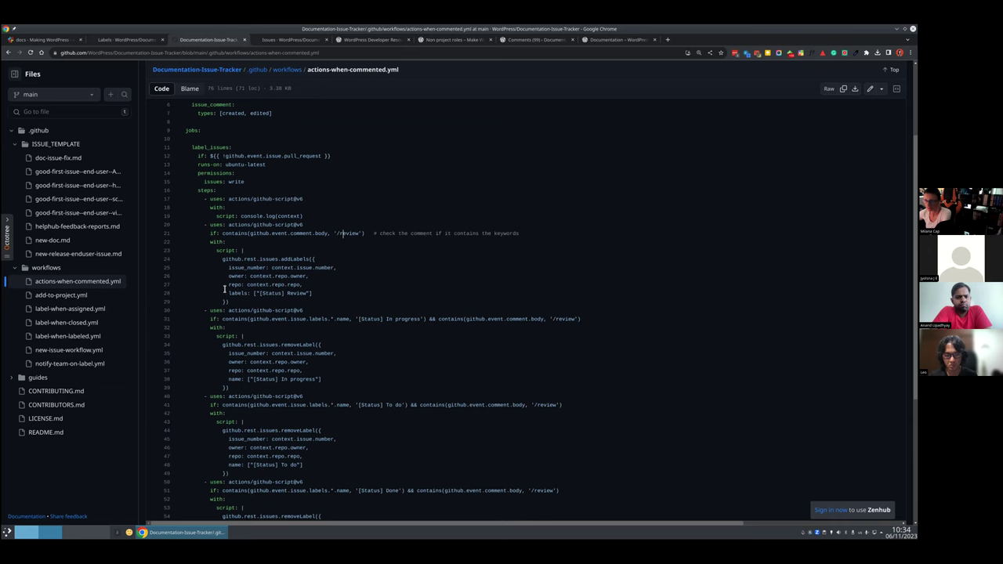
{"action": "left_click_drag", "start_coordinate": [259, 292], "coordinate": [308, 294]}
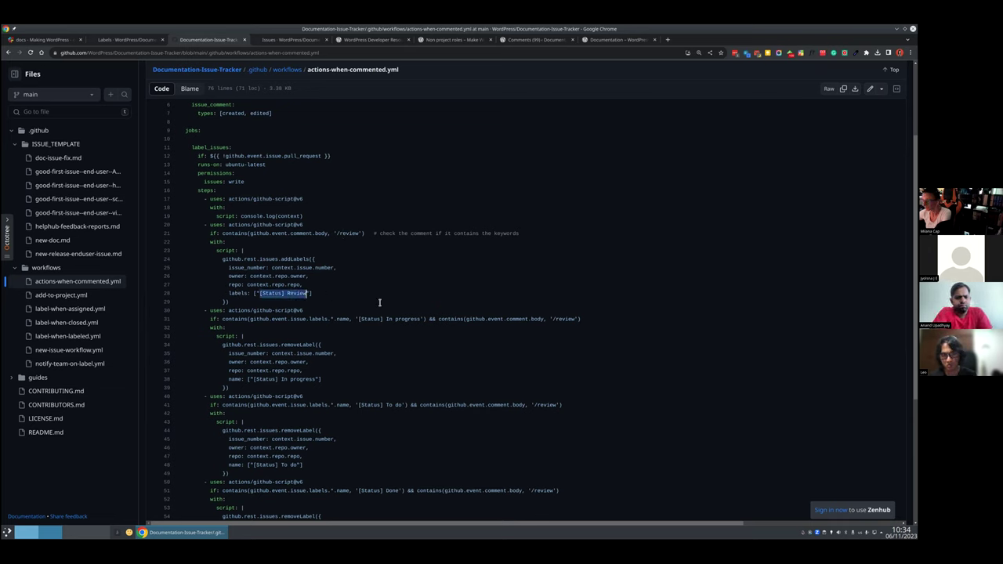
{"action": "scroll", "coordinate": [383, 300], "scroll_direction": "down", "scroll_amount": 1}
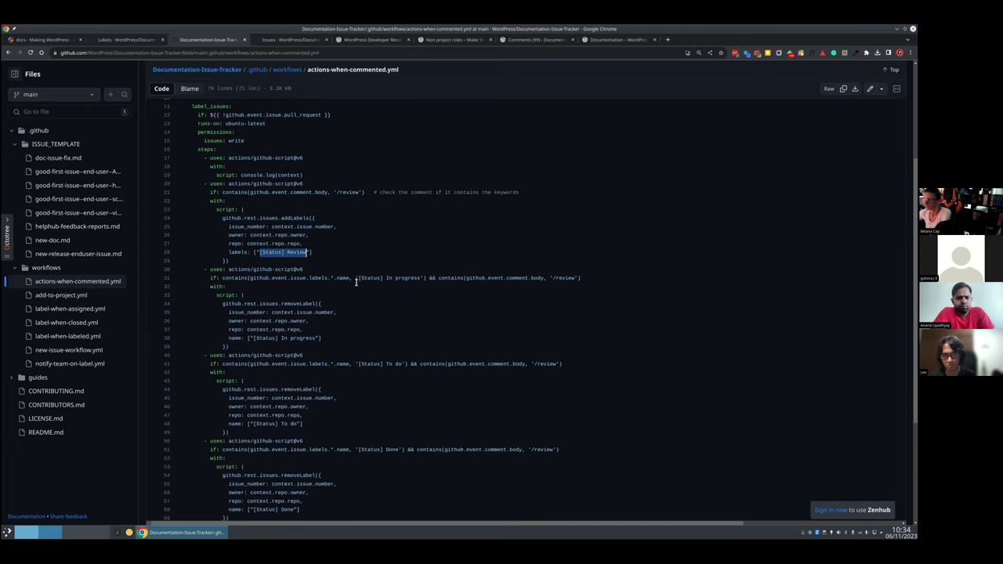
{"action": "left_click_drag", "start_coordinate": [358, 277], "coordinate": [420, 278]}
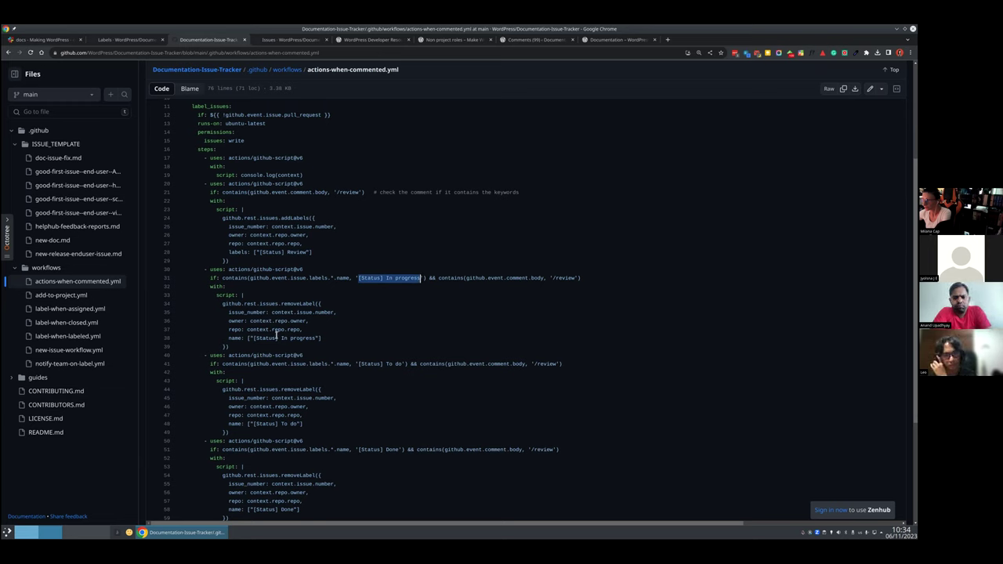
{"action": "left_click_drag", "start_coordinate": [282, 304], "coordinate": [315, 303]}
{"action": "left_click_drag", "start_coordinate": [281, 221], "coordinate": [303, 218]}
{"action": "scroll", "coordinate": [373, 298], "scroll_direction": "down", "scroll_amount": 3}
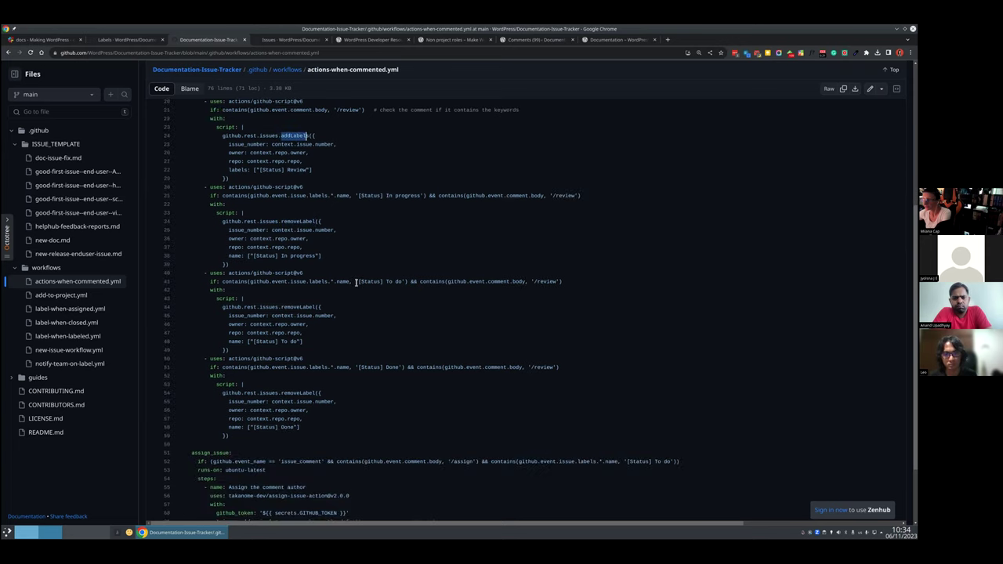
{"action": "left_click_drag", "start_coordinate": [359, 281], "coordinate": [400, 281]}
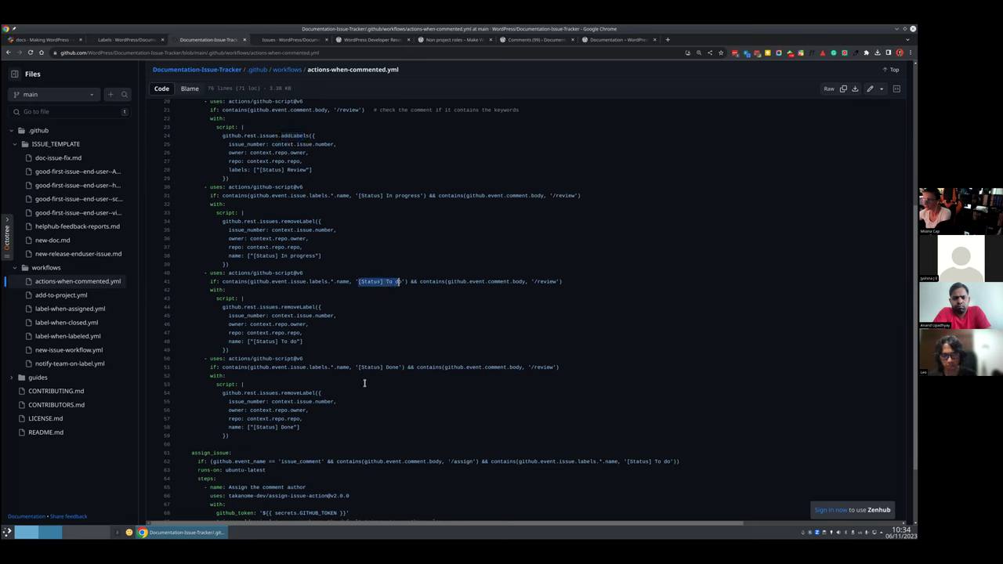
{"action": "left_click_drag", "start_coordinate": [358, 367], "coordinate": [405, 366]}
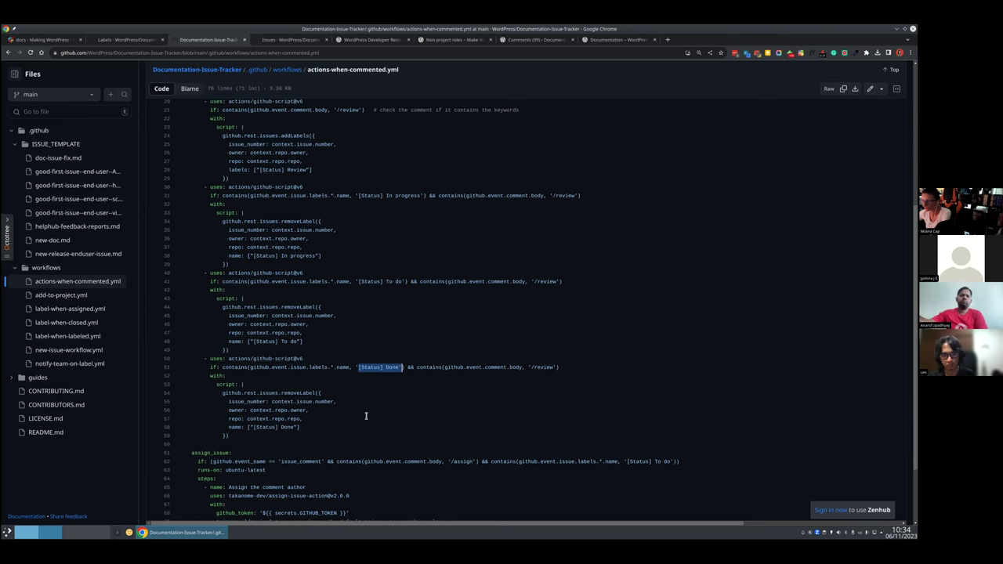
{"action": "scroll", "coordinate": [394, 352], "scroll_direction": "up", "scroll_amount": 3}
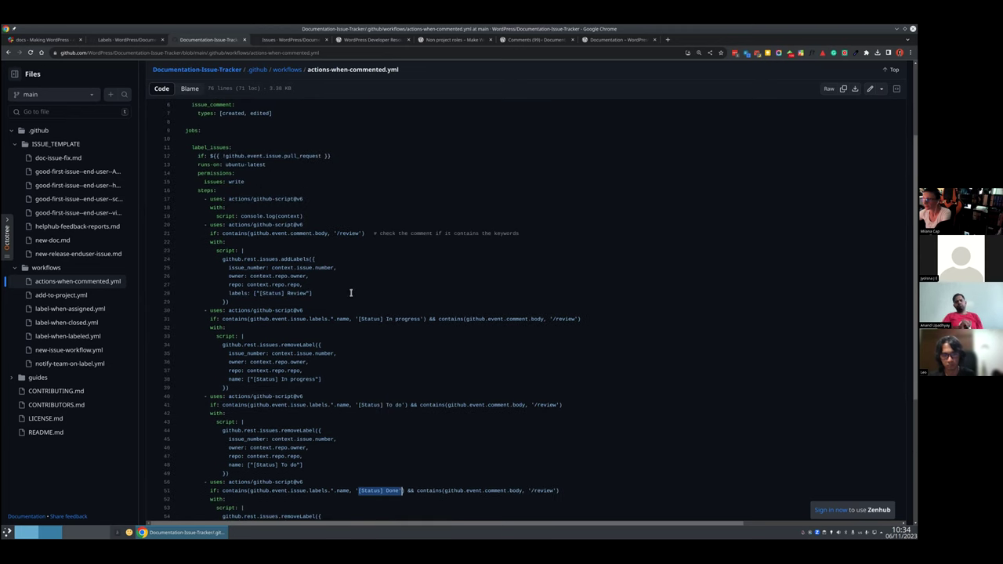
{"action": "left_click_drag", "start_coordinate": [261, 293], "coordinate": [307, 293]}
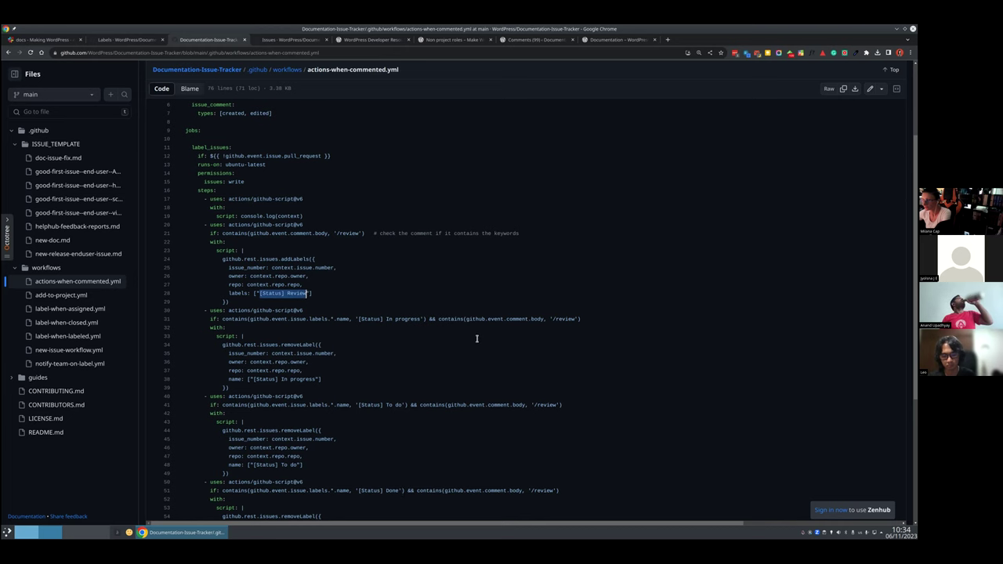
{"action": "scroll", "coordinate": [482, 337], "scroll_direction": "down", "scroll_amount": 3}
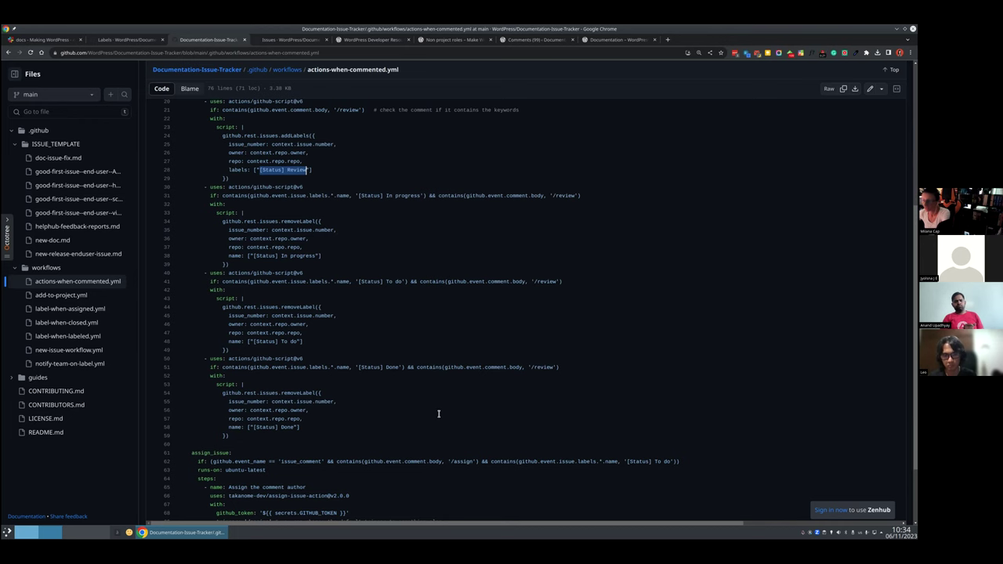
{"action": "scroll", "coordinate": [423, 366], "scroll_direction": "down", "scroll_amount": 2}
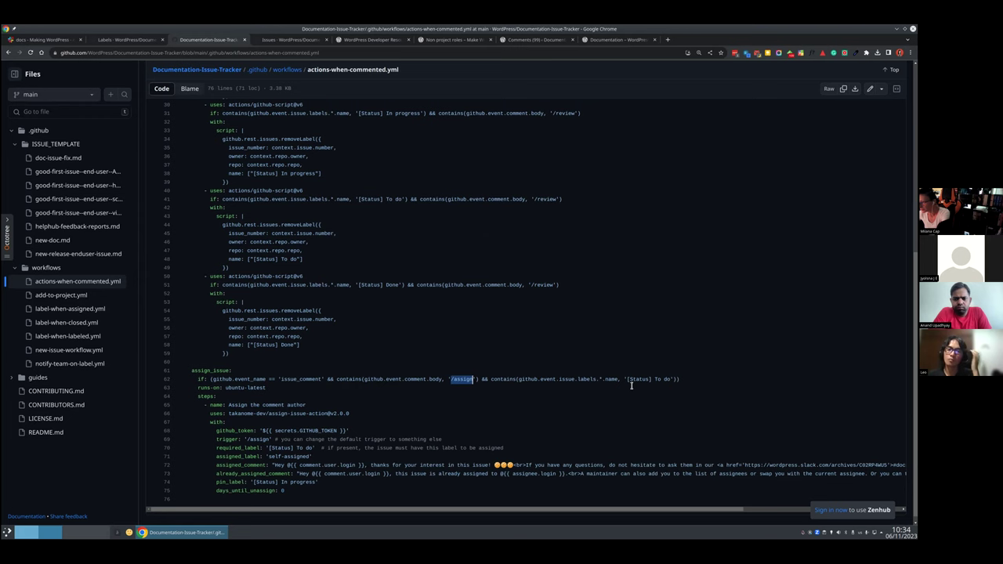
{"action": "left_click_drag", "start_coordinate": [627, 379], "coordinate": [672, 379]}
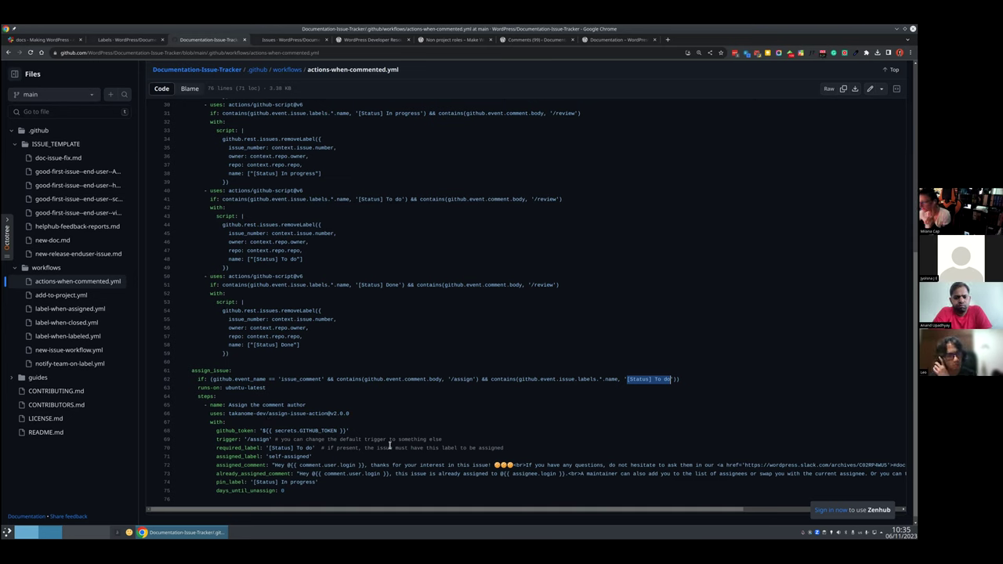
{"action": "left_click", "coordinate": [540, 380]}
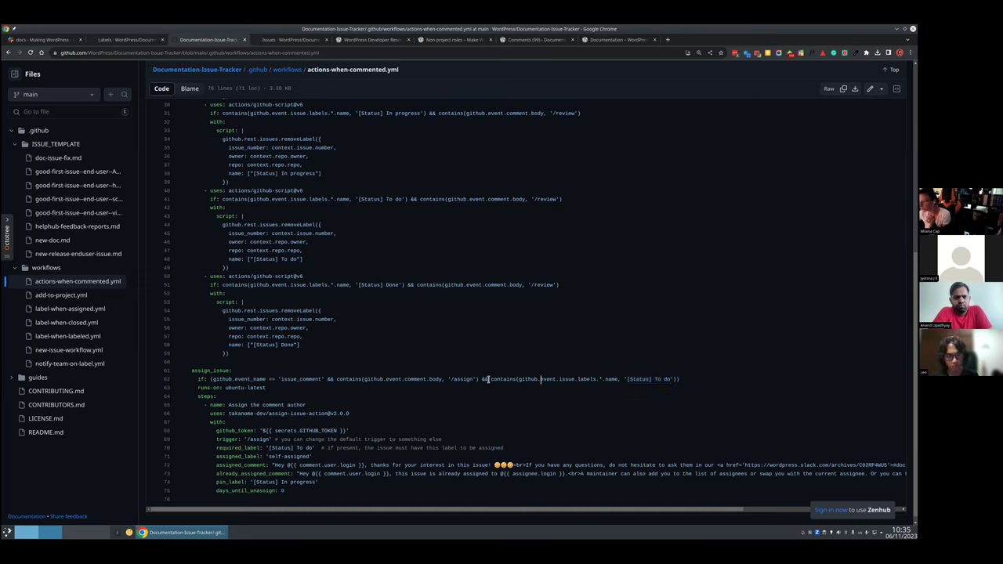
{"action": "left_click_drag", "start_coordinate": [491, 378], "coordinate": [670, 378]}
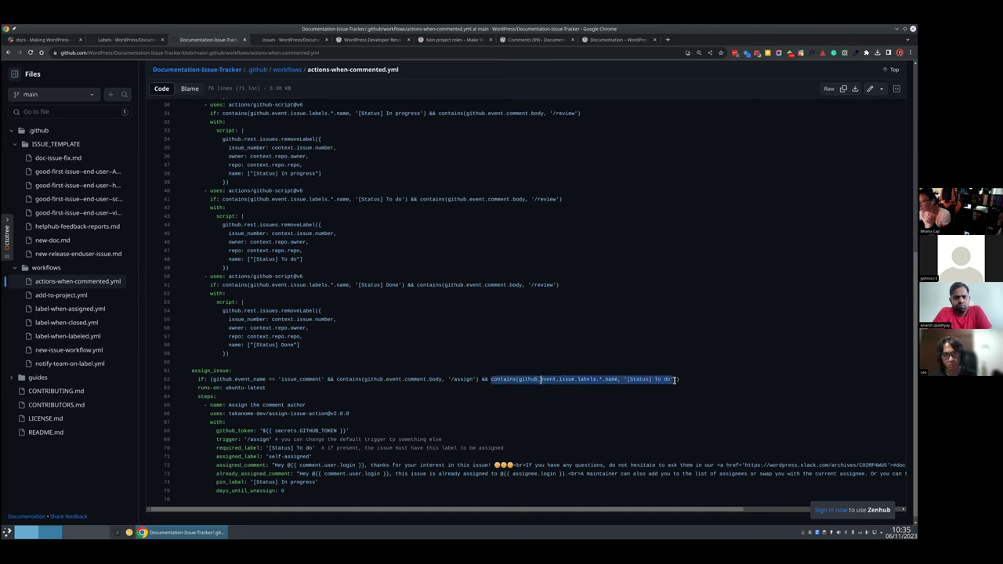
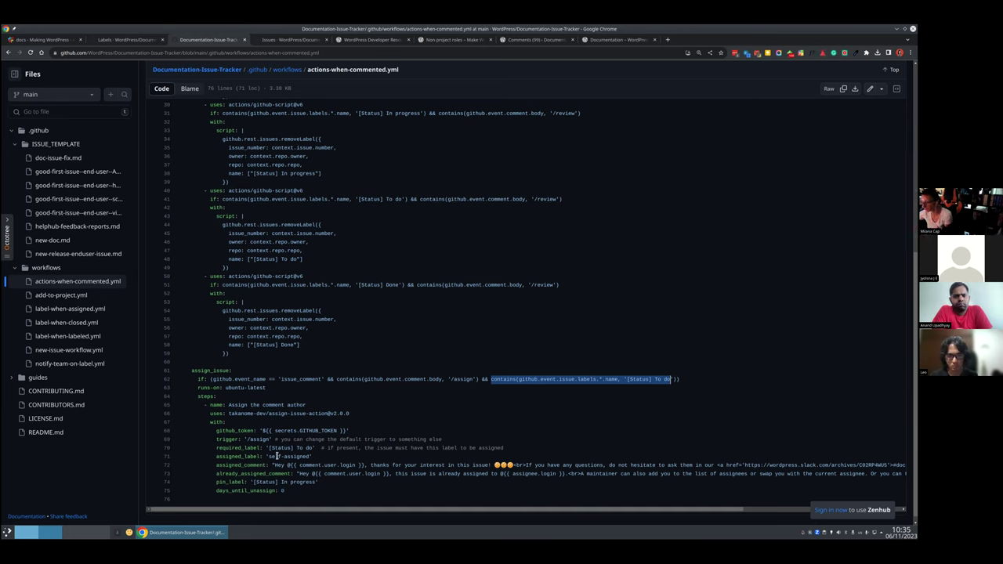
Step: Highlight the assign_issue job's self-assigned label, [Status] To do condition, /assign keyword and In progress pin
{"action": "left_click_drag", "start_coordinate": [269, 456], "coordinate": [312, 456]}
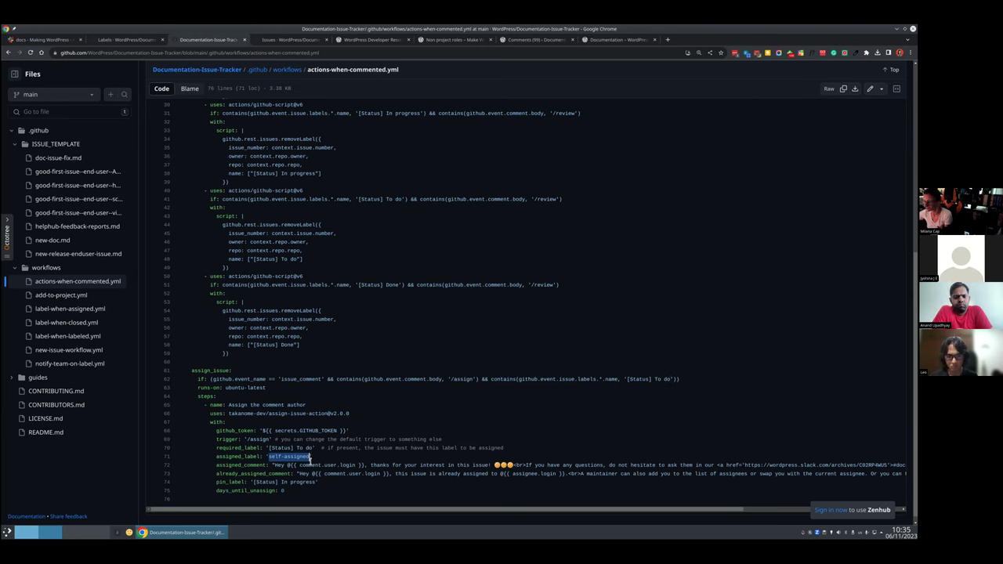
{"action": "key", "text": "Right"}
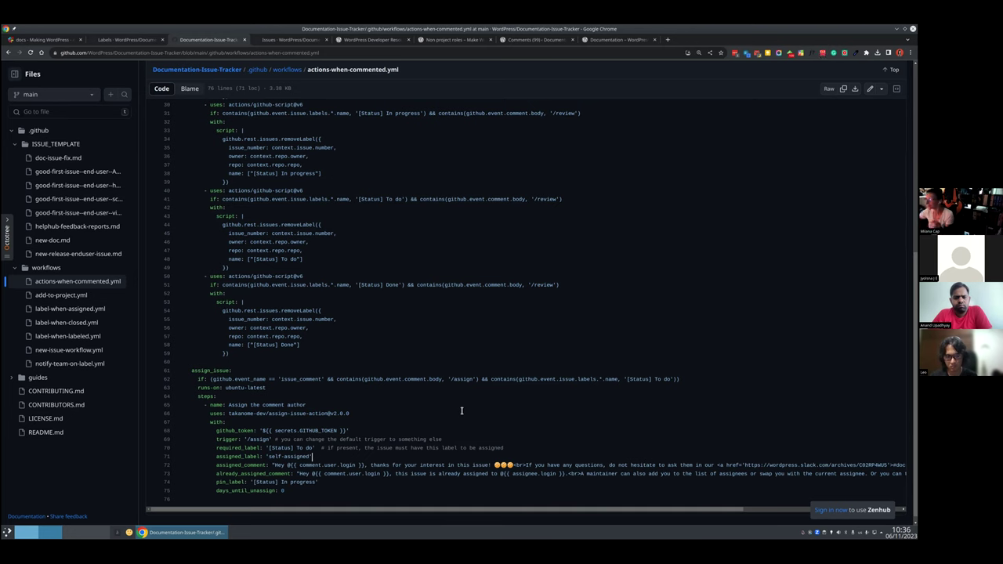
{"action": "left_click_drag", "start_coordinate": [629, 379], "coordinate": [670, 379]}
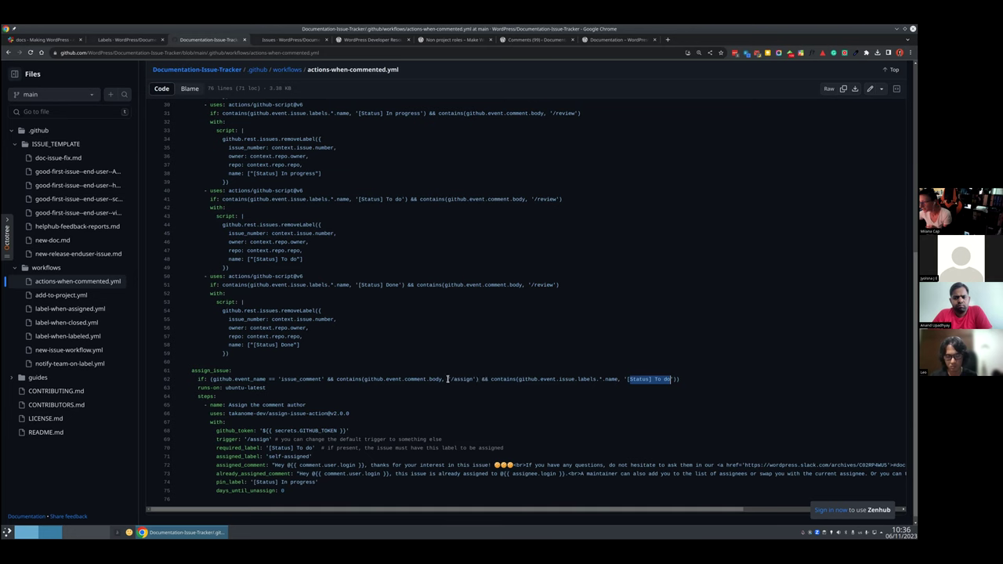
{"action": "left_click_drag", "start_coordinate": [450, 381], "coordinate": [474, 381]}
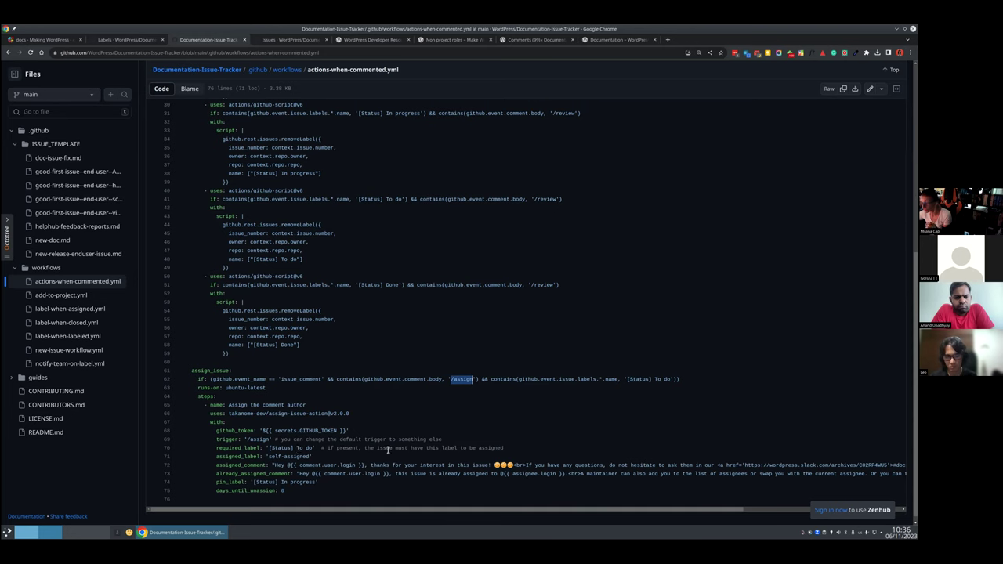
{"action": "left_click_drag", "start_coordinate": [253, 482], "coordinate": [319, 483]}
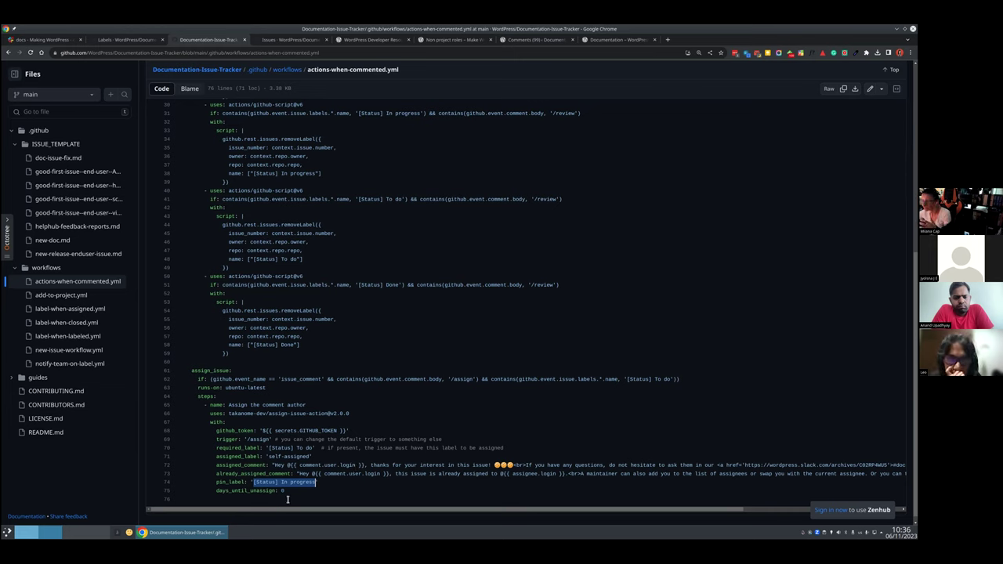
{"action": "left_click_drag", "start_coordinate": [286, 494], "coordinate": [207, 396]}
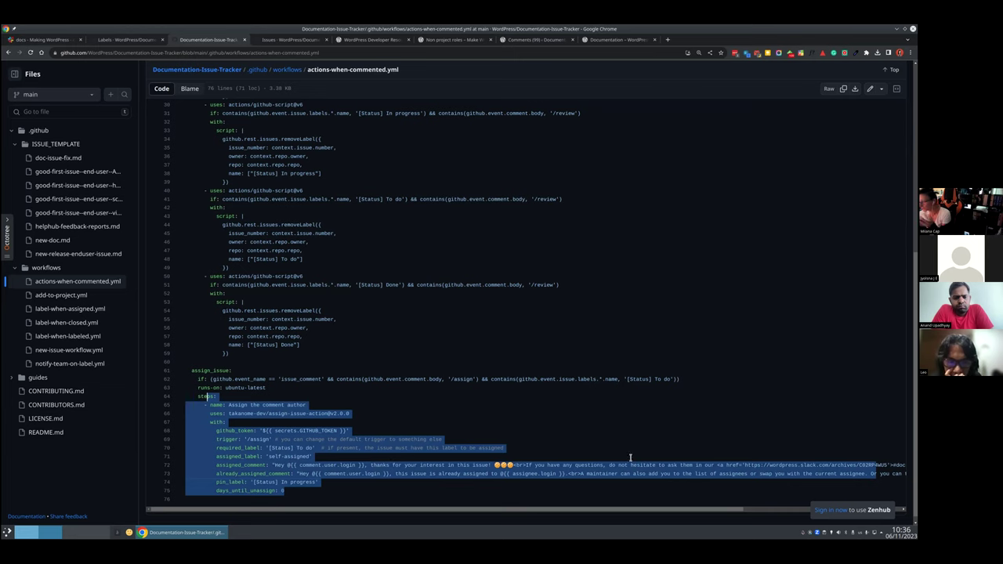
{"action": "left_click", "coordinate": [594, 440]}
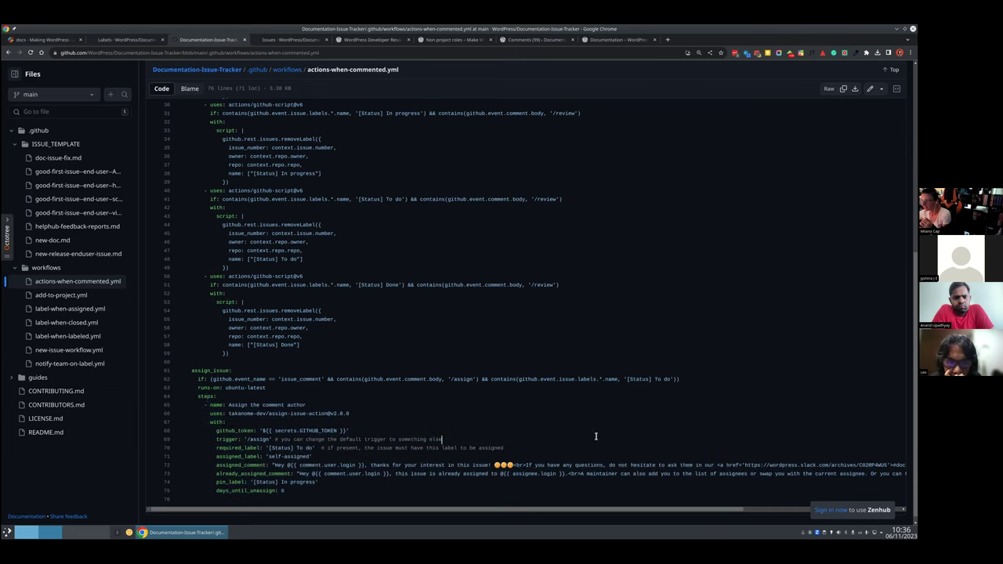
Step: Re-highlight /assign and the line-51 /review keyword, then return to the workflows folder listing
{"action": "scroll", "coordinate": [470, 368], "scroll_direction": "up", "scroll_amount": 2}
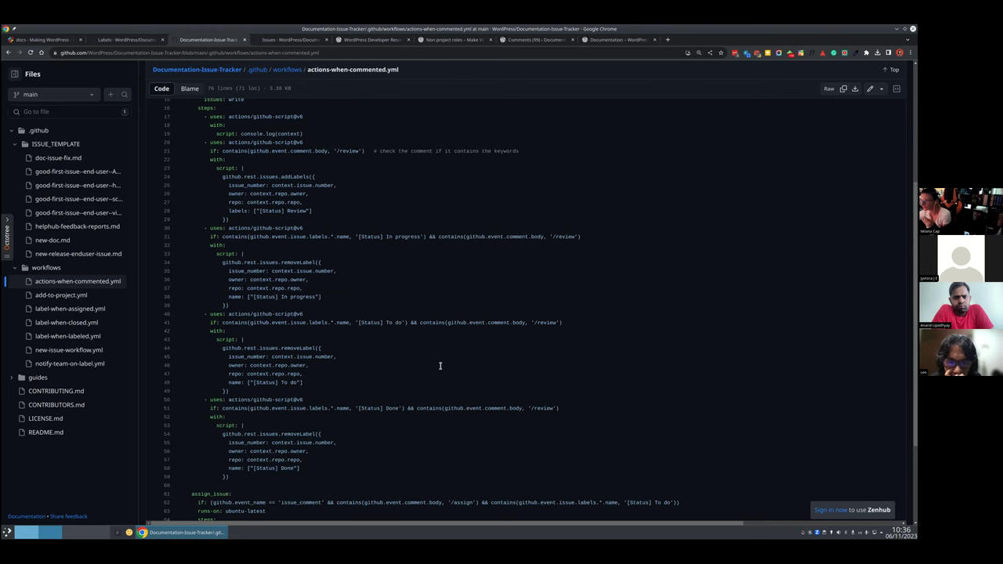
{"action": "scroll", "coordinate": [460, 331], "scroll_direction": "down", "scroll_amount": 3}
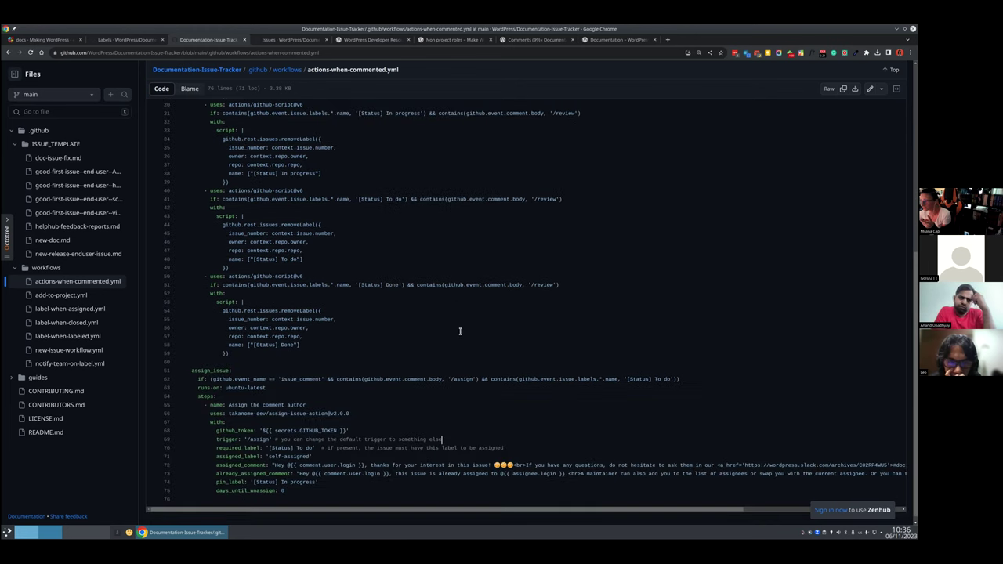
{"action": "left_click_drag", "start_coordinate": [451, 379], "coordinate": [472, 378]}
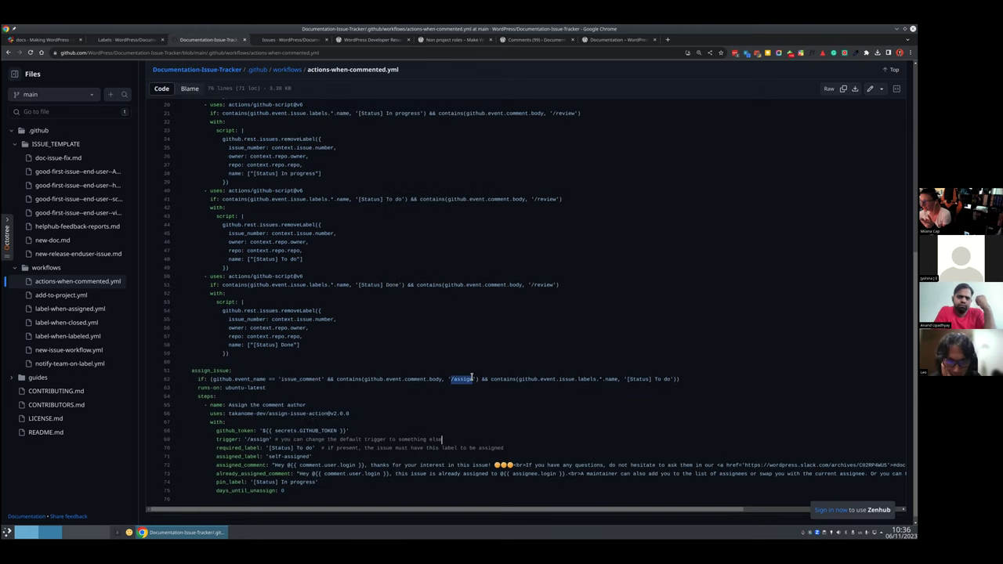
{"action": "left_click_drag", "start_coordinate": [532, 285], "coordinate": [554, 285]}
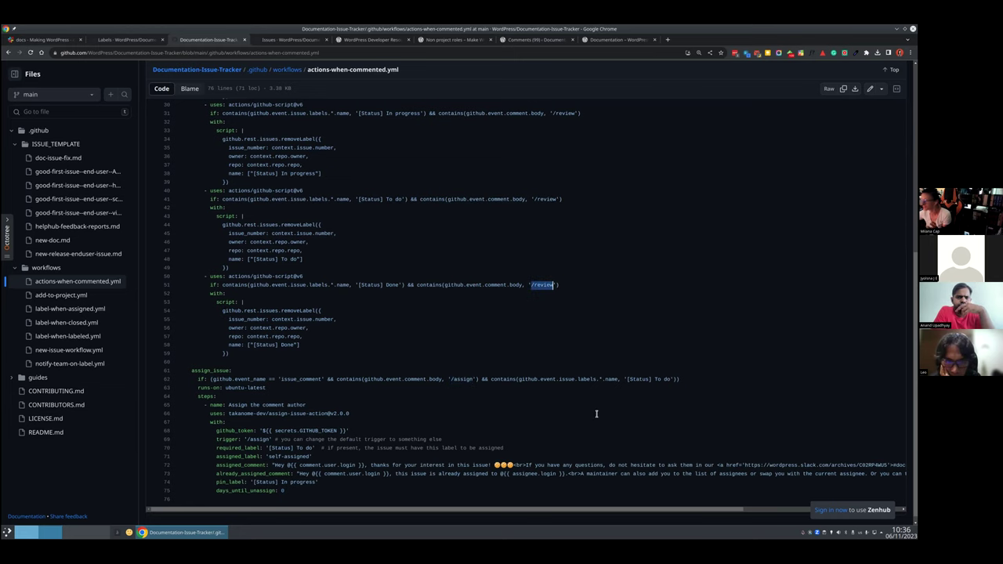
{"action": "scroll", "coordinate": [533, 208], "scroll_direction": "up", "scroll_amount": 3}
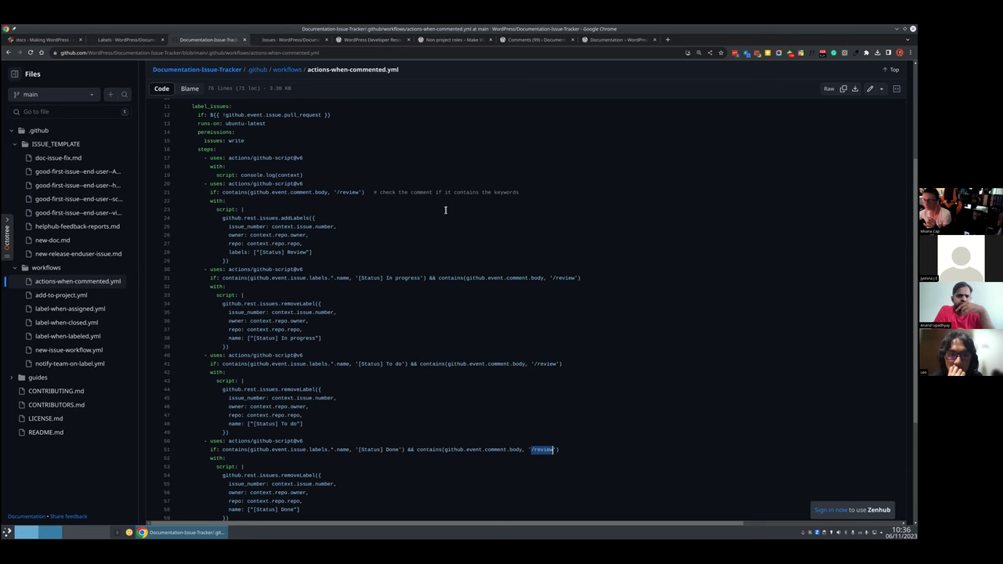
{"action": "left_click", "coordinate": [562, 263]}
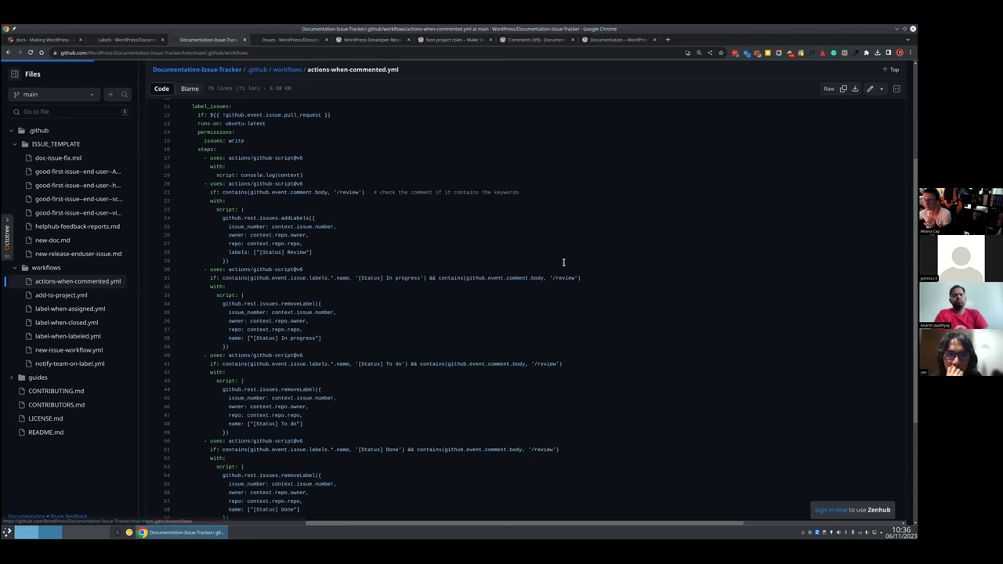
Step: Open add-to-project.yml, then list issues carrying the 6.4 label from the first labels page
{"action": "left_click", "coordinate": [185, 175]}
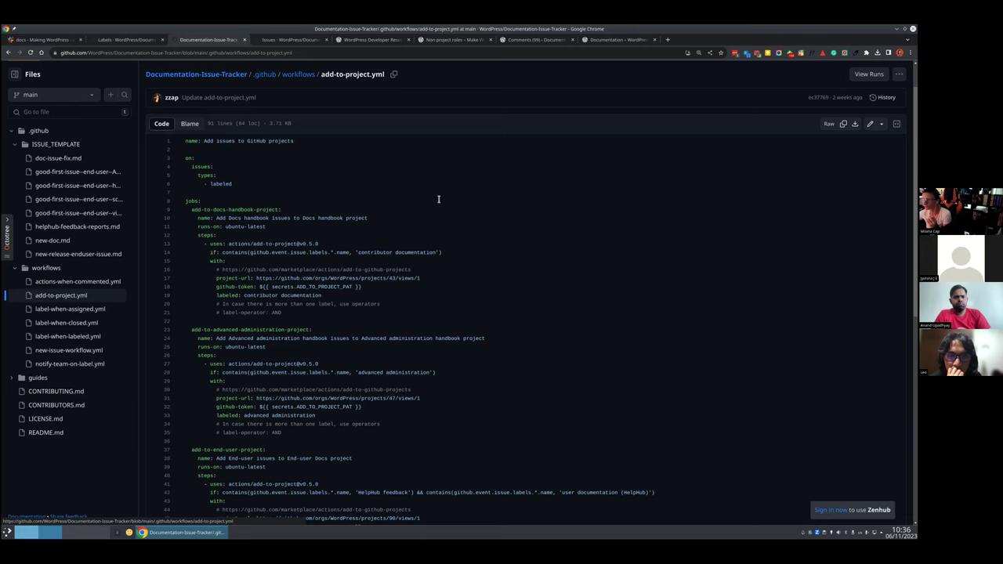
{"action": "left_click", "coordinate": [133, 40]}
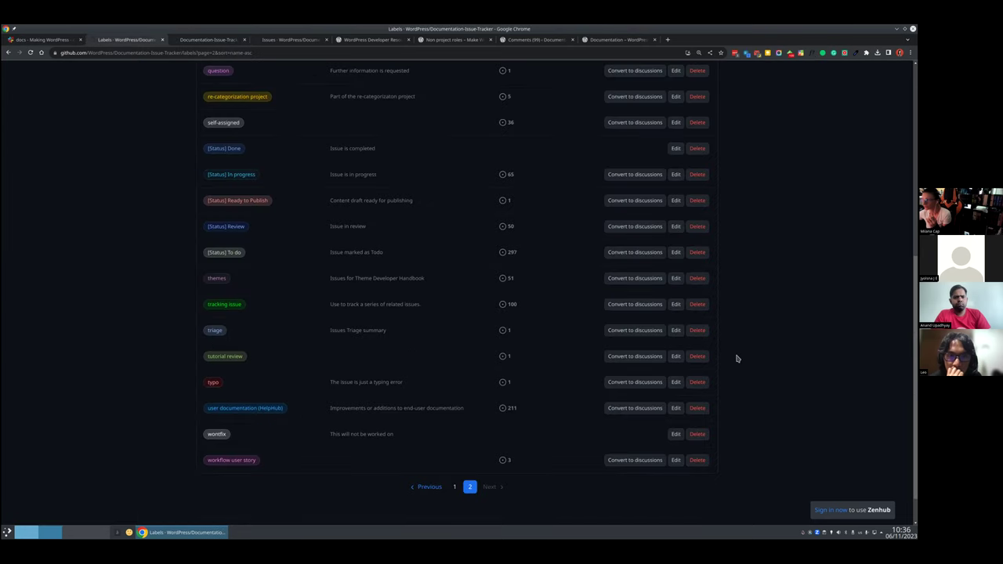
{"action": "scroll", "coordinate": [737, 358], "scroll_direction": "up", "scroll_amount": 10}
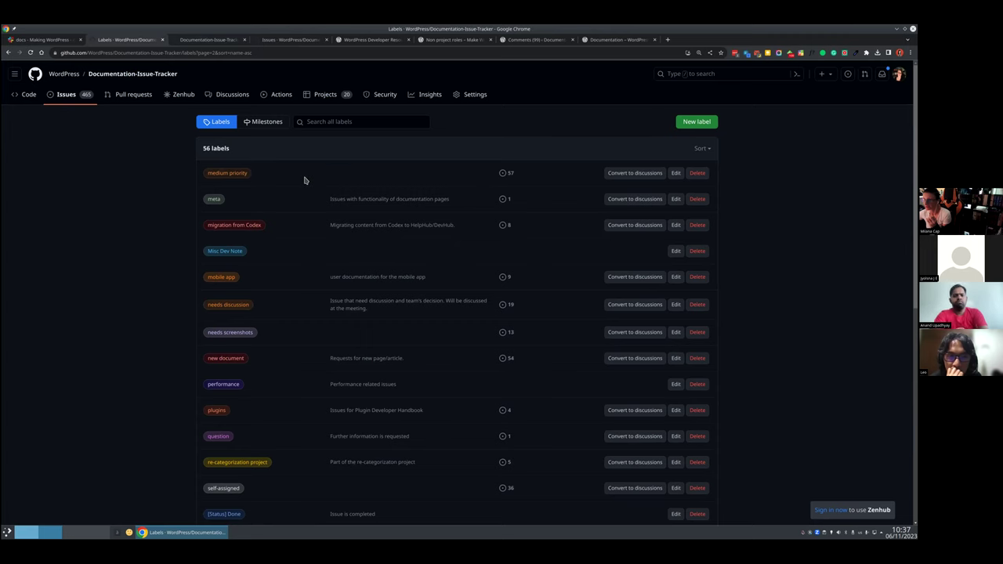
{"action": "key", "text": "alt+Left"}
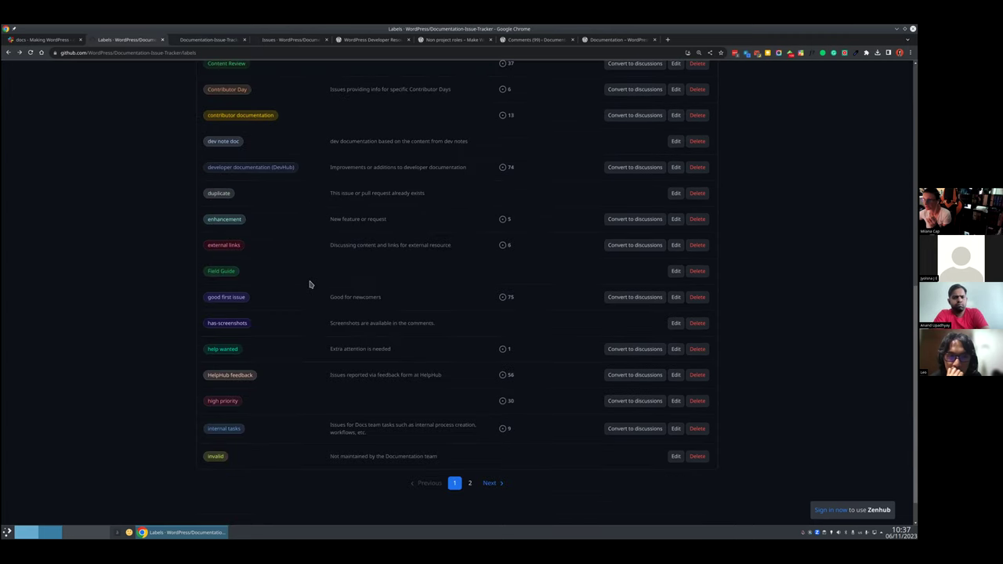
{"action": "scroll", "coordinate": [310, 285], "scroll_direction": "up", "scroll_amount": 5}
{"action": "left_click", "coordinate": [210, 196]}
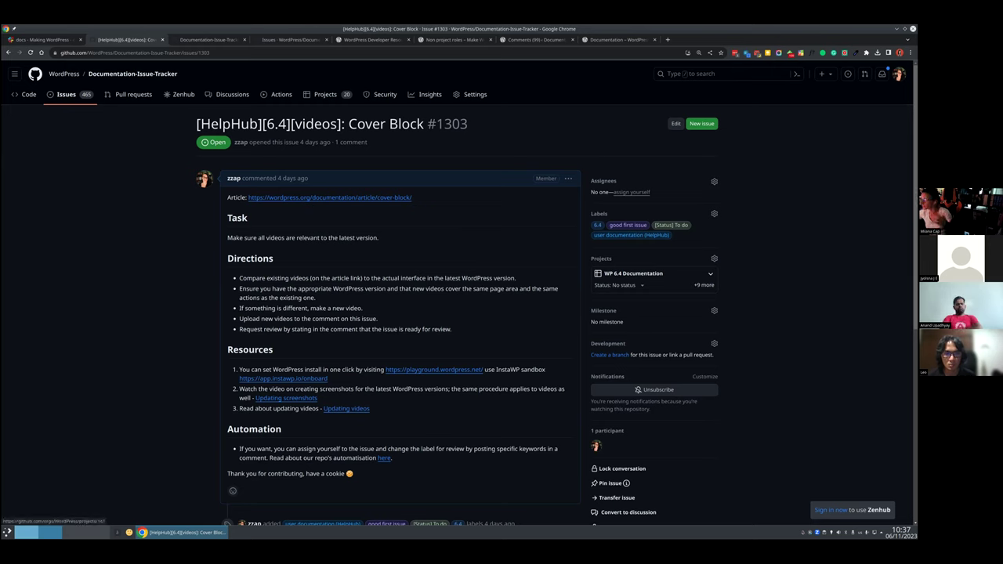
{"action": "left_click", "coordinate": [193, 40]}
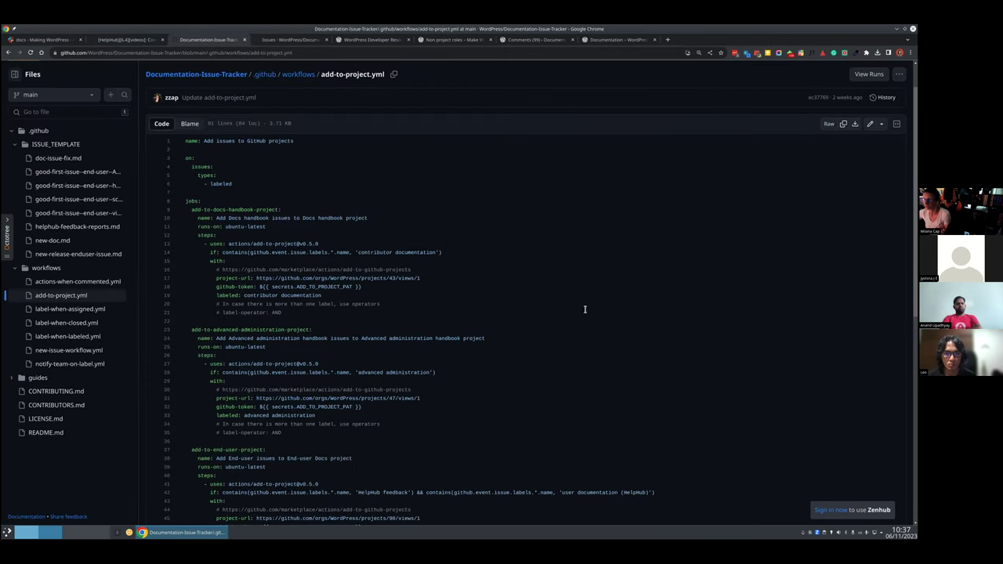
{"action": "scroll", "coordinate": [585, 309], "scroll_direction": "down", "scroll_amount": 1}
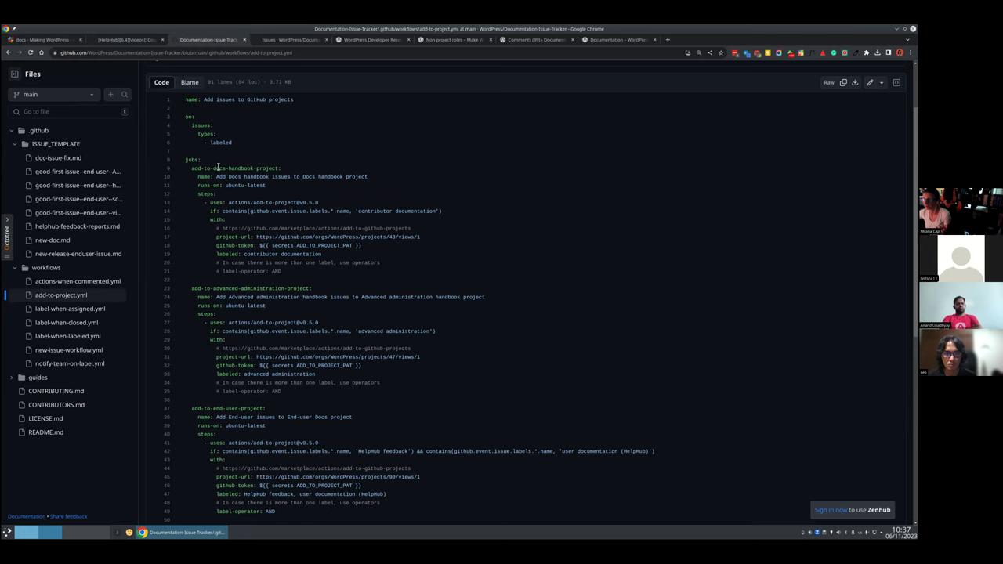
{"action": "left_click_drag", "start_coordinate": [191, 168], "coordinate": [278, 169]}
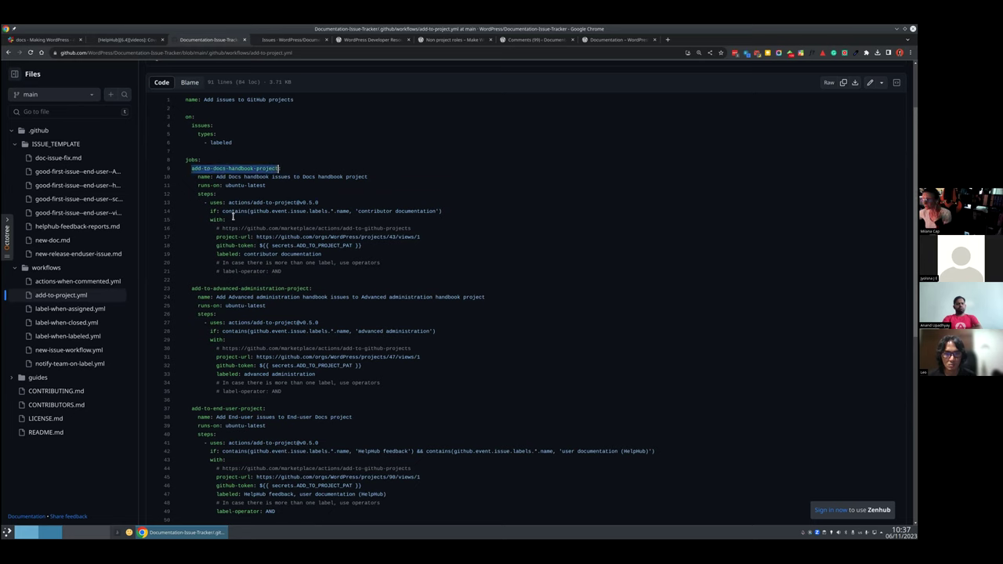
{"action": "left_click_drag", "start_coordinate": [358, 210], "coordinate": [436, 211]}
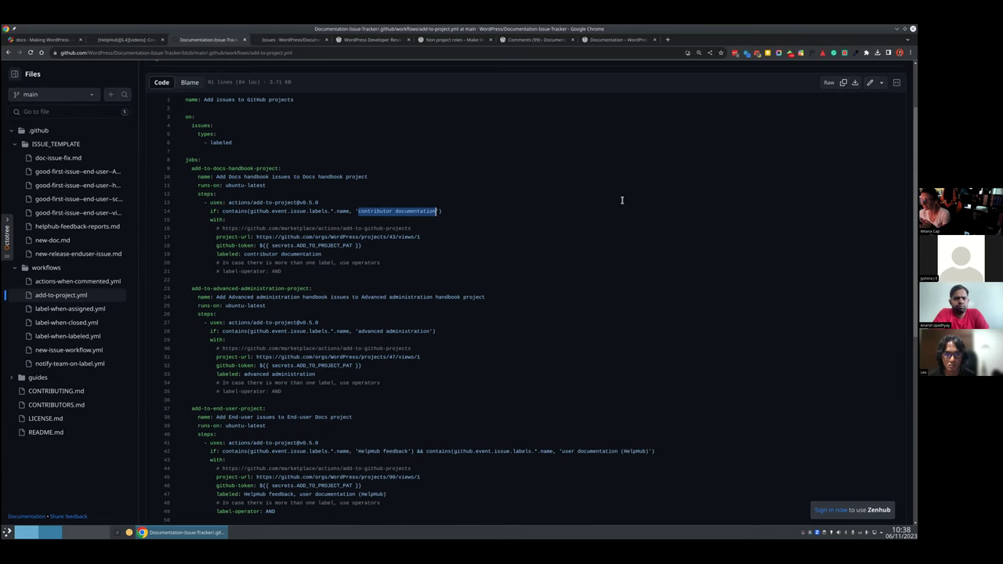
{"action": "scroll", "coordinate": [276, 267], "scroll_direction": "down", "scroll_amount": 1}
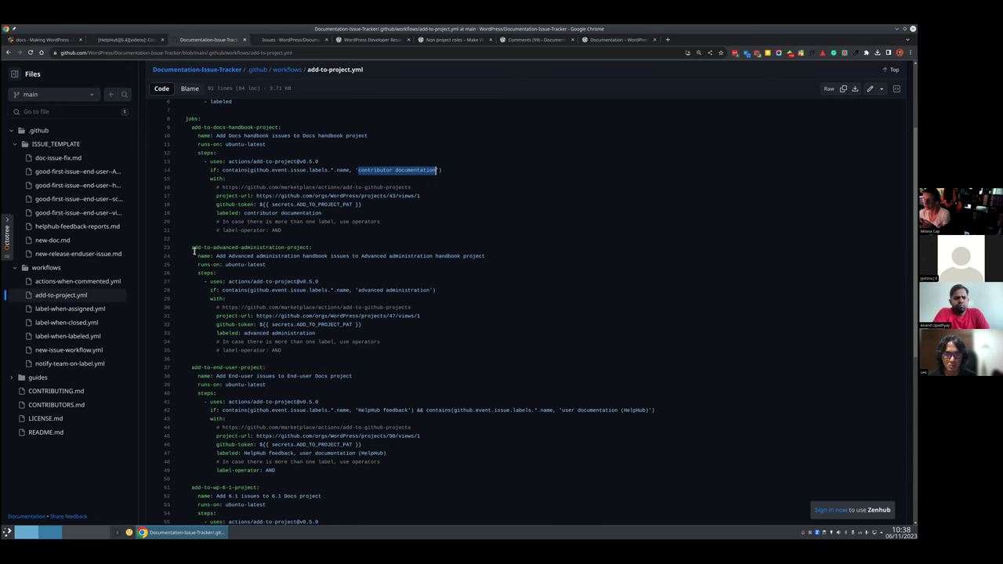
{"action": "left_click_drag", "start_coordinate": [193, 248], "coordinate": [299, 250]}
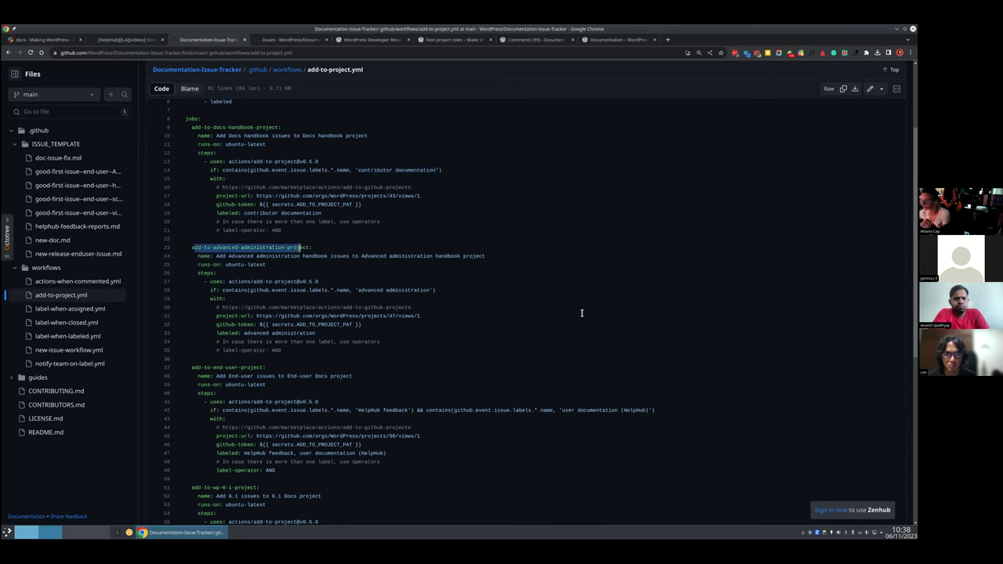
{"action": "left_click_drag", "start_coordinate": [357, 290], "coordinate": [428, 290]}
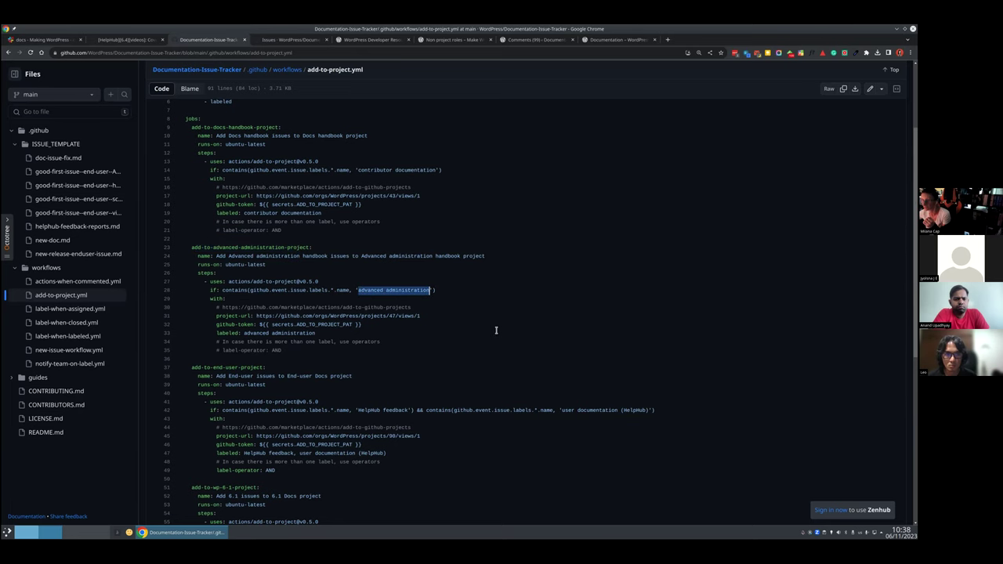
{"action": "scroll", "coordinate": [291, 285], "scroll_direction": "down", "scroll_amount": 2}
{"action": "left_click_drag", "start_coordinate": [192, 287], "coordinate": [253, 286]}
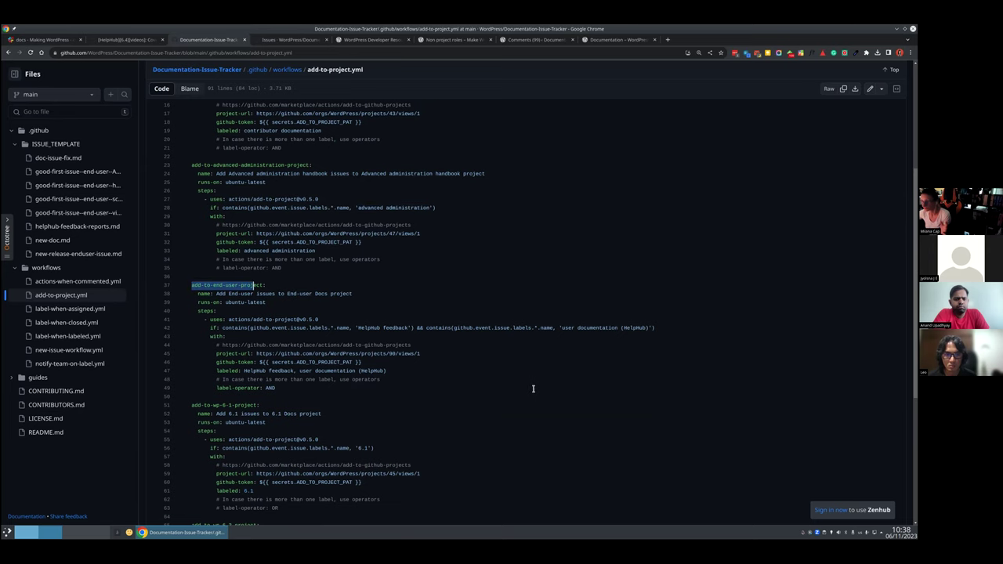
{"action": "scroll", "coordinate": [430, 336], "scroll_direction": "down", "scroll_amount": 1}
{"action": "left_click", "coordinate": [424, 329]}
{"action": "left_click_drag", "start_coordinate": [244, 329], "coordinate": [293, 329]}
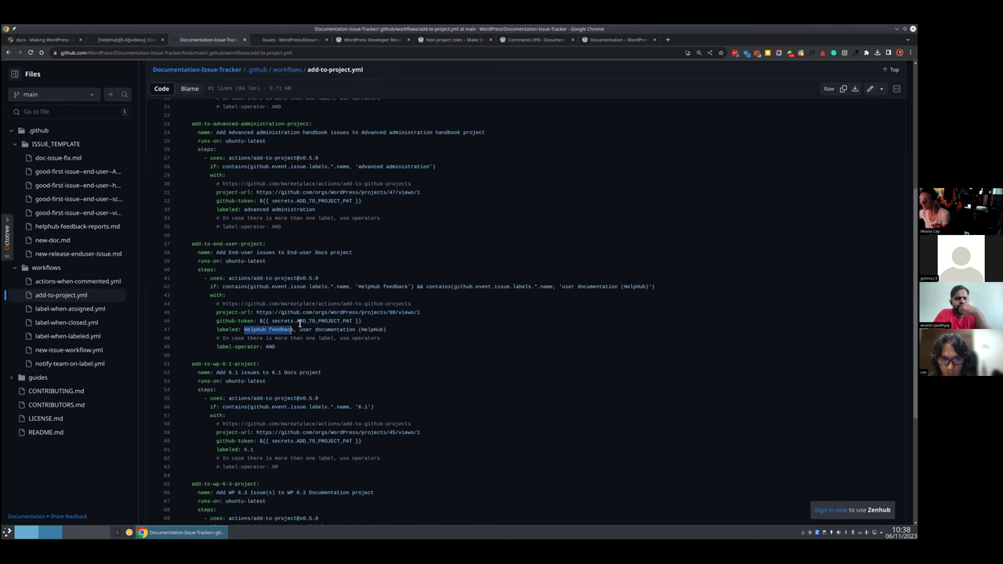
{"action": "left_click_drag", "start_coordinate": [300, 330], "coordinate": [388, 330]}
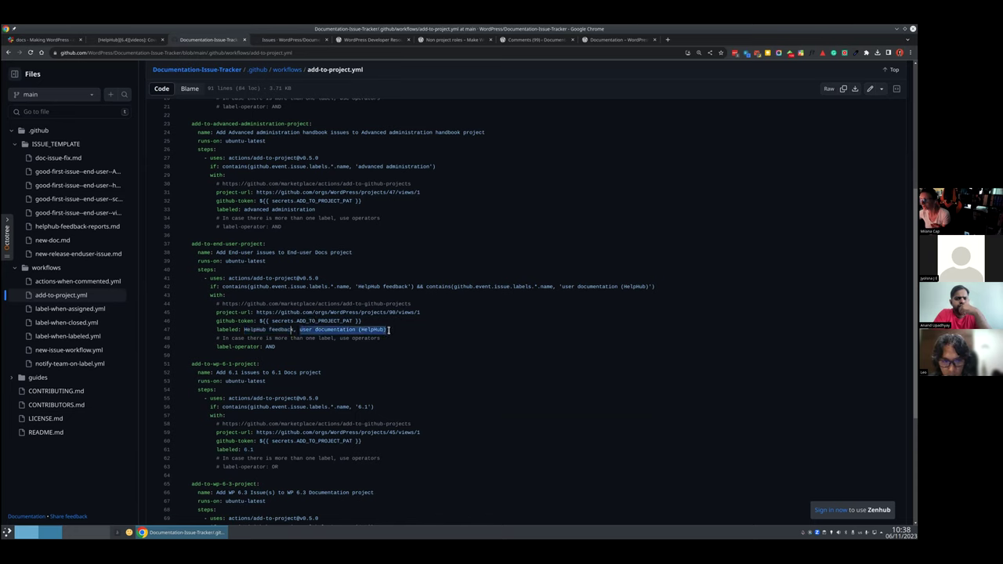
{"action": "left_click", "coordinate": [469, 353]}
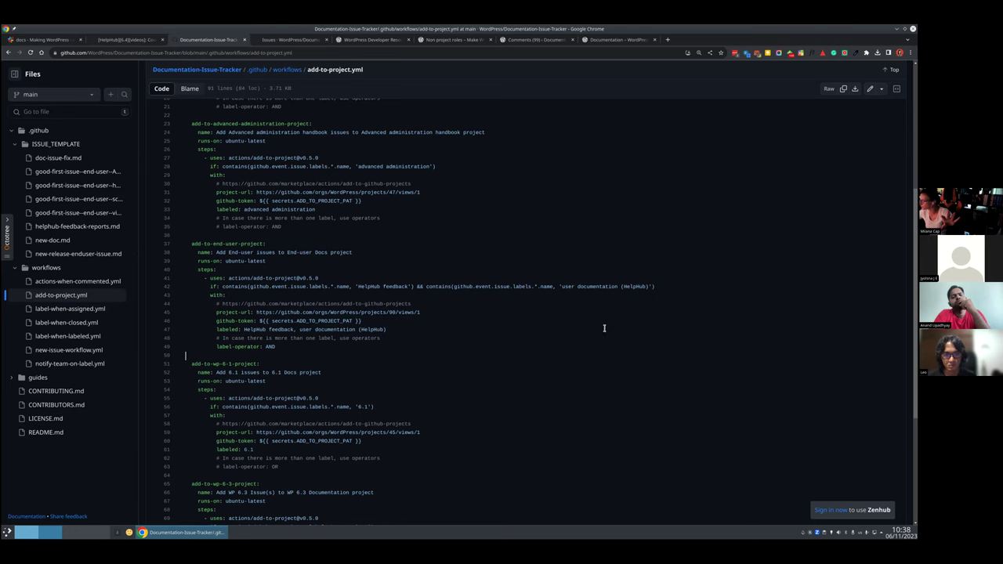
{"action": "scroll", "coordinate": [543, 313], "scroll_direction": "down", "scroll_amount": 3}
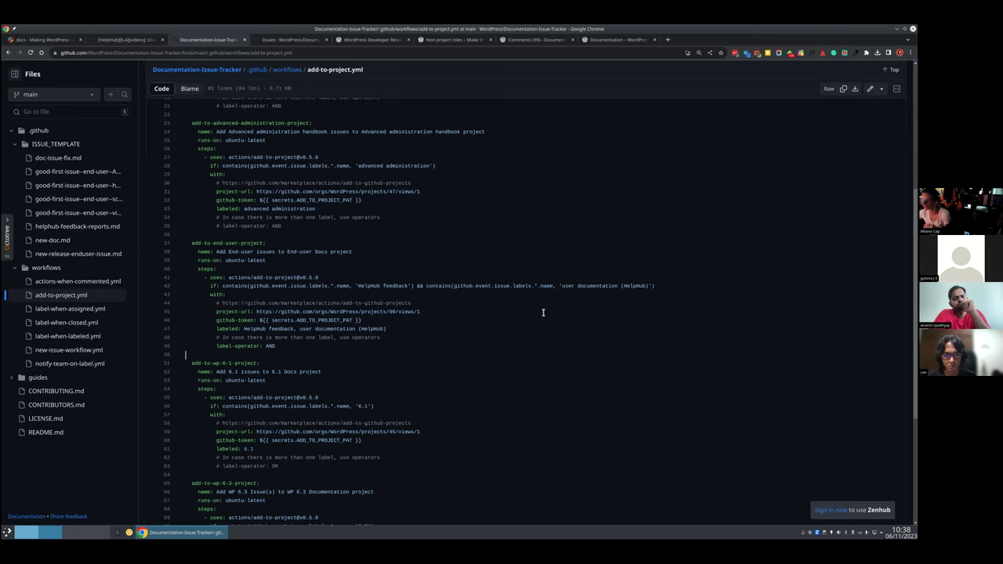
Step: Point out the 6.1 and 6.4 project job names and show references for add-to-wp-6-3-project
{"action": "left_click_drag", "start_coordinate": [207, 240], "coordinate": [249, 241]}
{"action": "left_click_drag", "start_coordinate": [222, 361], "coordinate": [247, 360]}
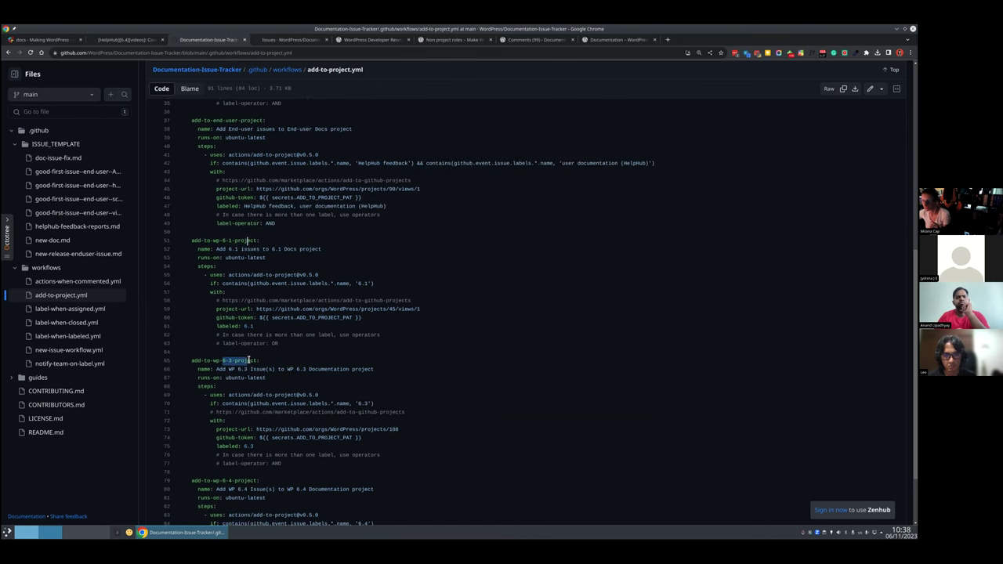
{"action": "scroll", "coordinate": [228, 404], "scroll_direction": "down", "scroll_amount": 2}
{"action": "left_click_drag", "start_coordinate": [213, 397], "coordinate": [256, 397]}
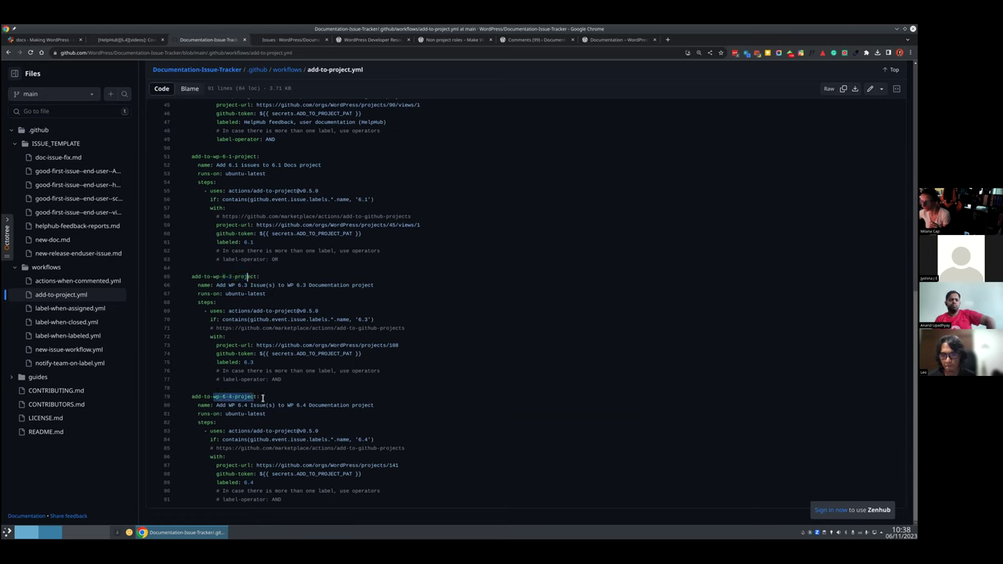
{"action": "key", "text": "Right"}
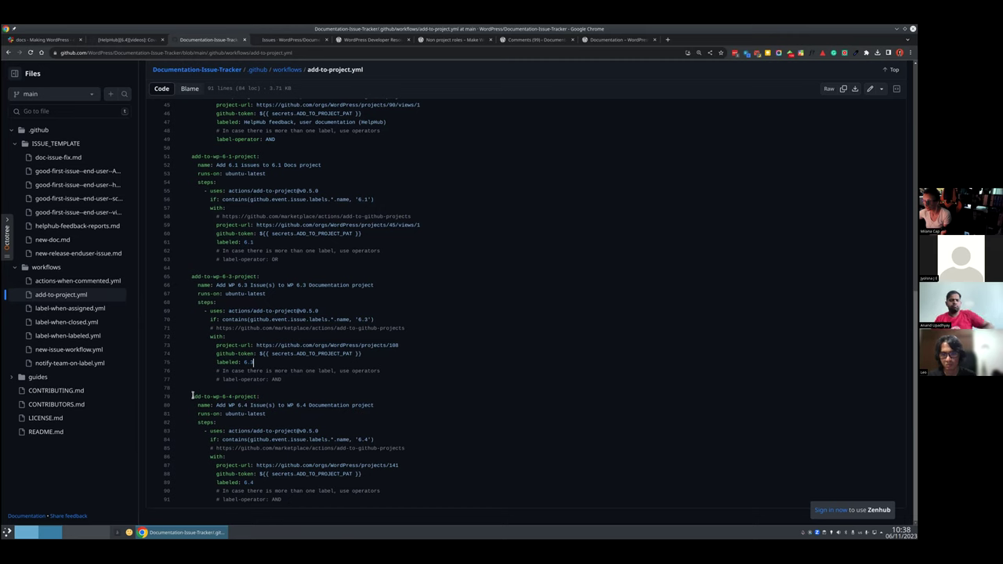
{"action": "left_click_drag", "start_coordinate": [191, 397], "coordinate": [258, 397]}
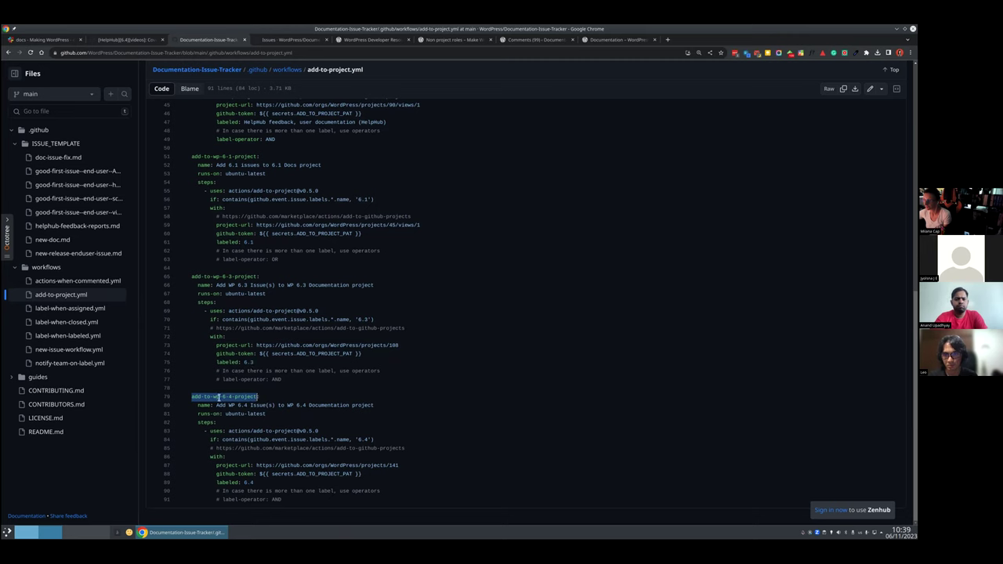
{"action": "left_click", "coordinate": [205, 276]}
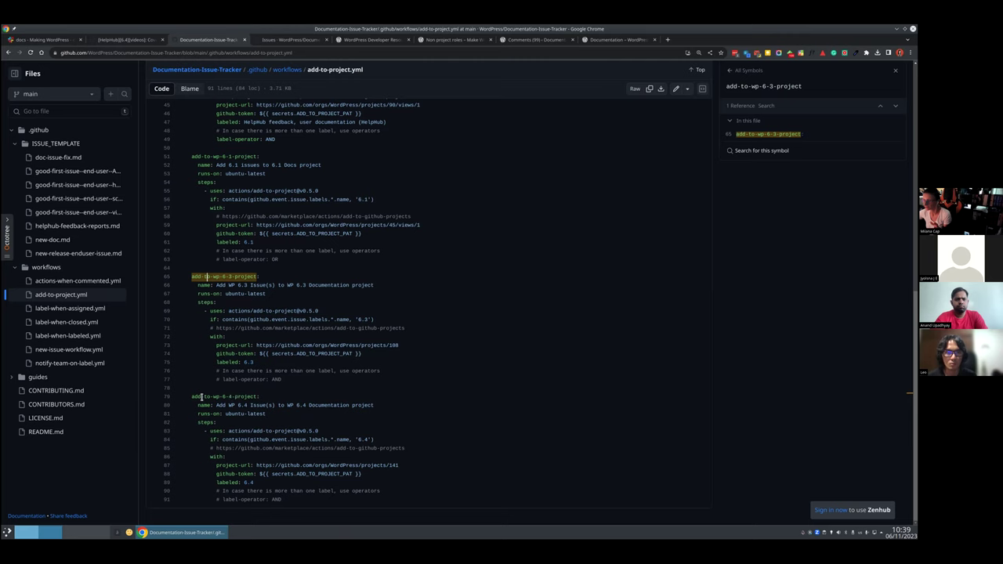
Step: Show references for add-to-wp-6-4-project and point out its name, steps and line-84 label condition
{"action": "left_click_drag", "start_coordinate": [193, 397], "coordinate": [260, 395]}
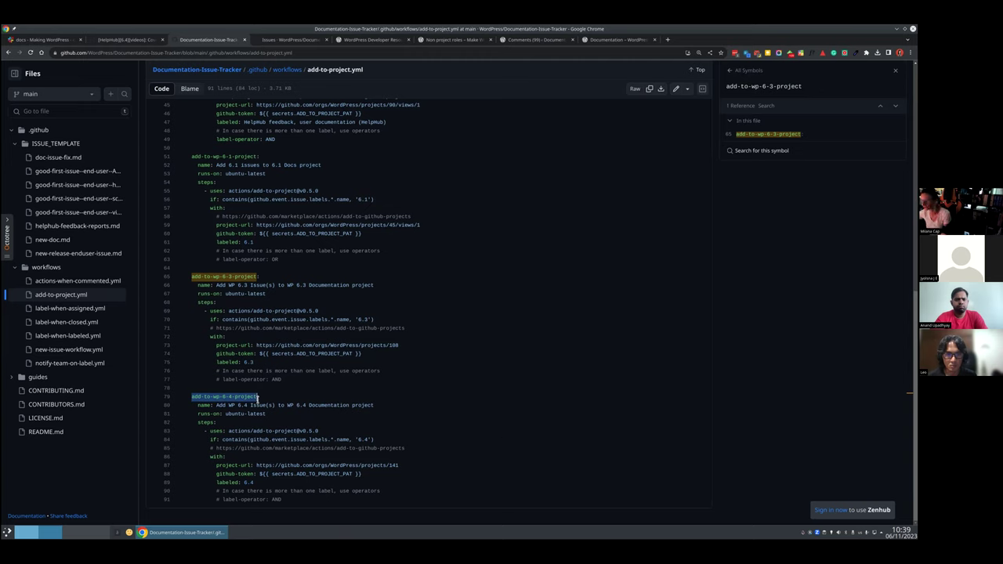
{"action": "left_click", "coordinate": [230, 397]}
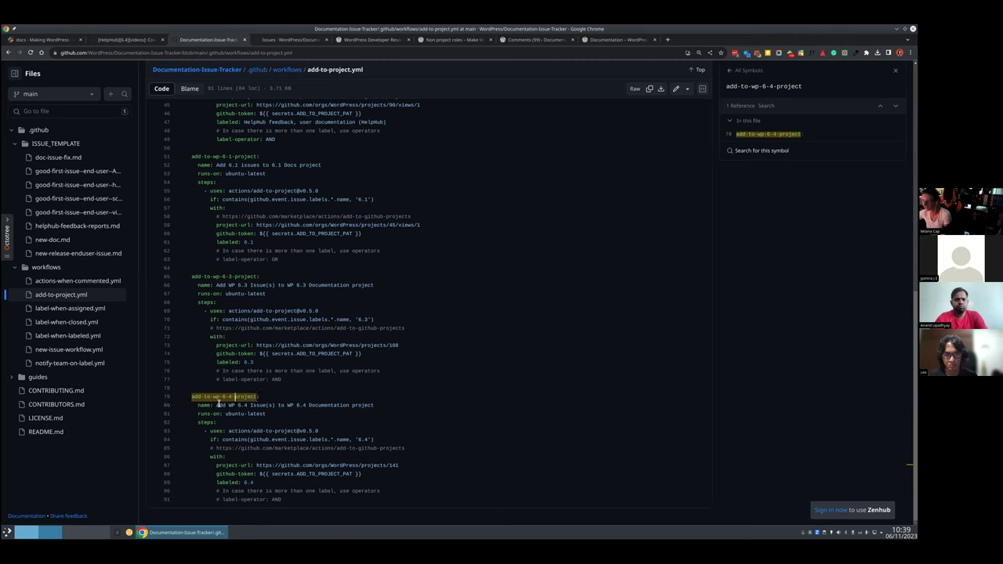
{"action": "left_click_drag", "start_coordinate": [216, 405], "coordinate": [377, 406]}
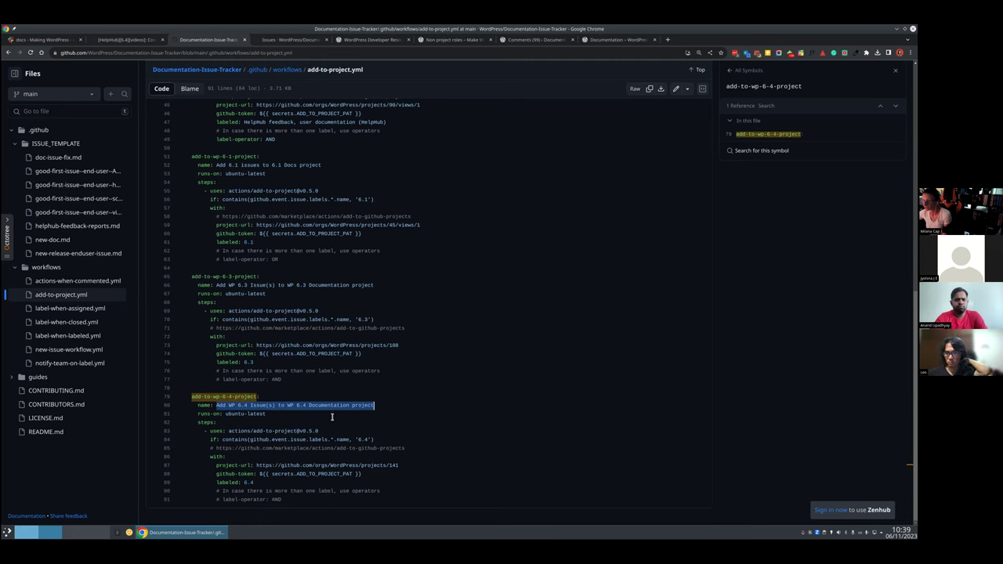
{"action": "left_click_drag", "start_coordinate": [196, 413], "coordinate": [317, 502]}
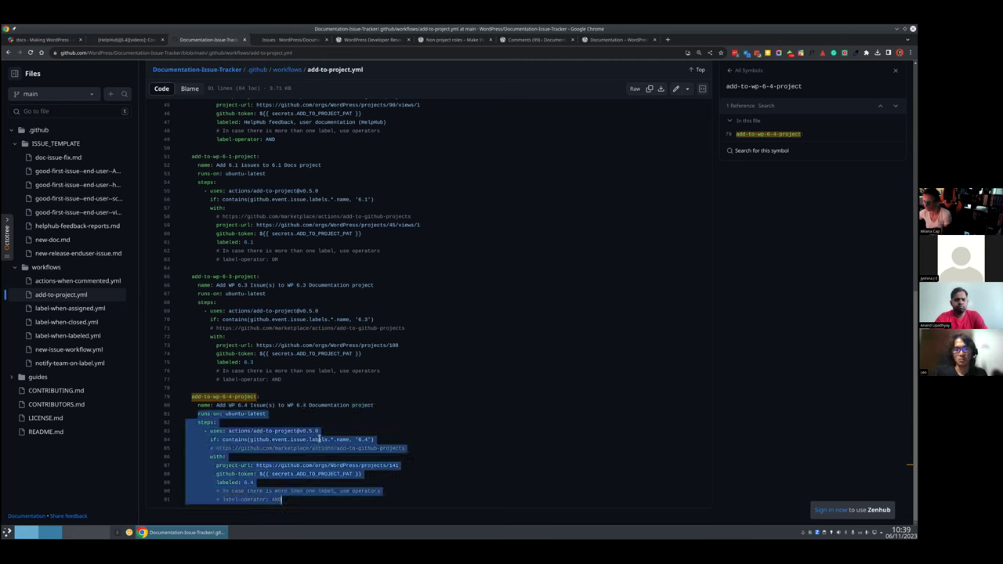
{"action": "left_click", "coordinate": [321, 430]}
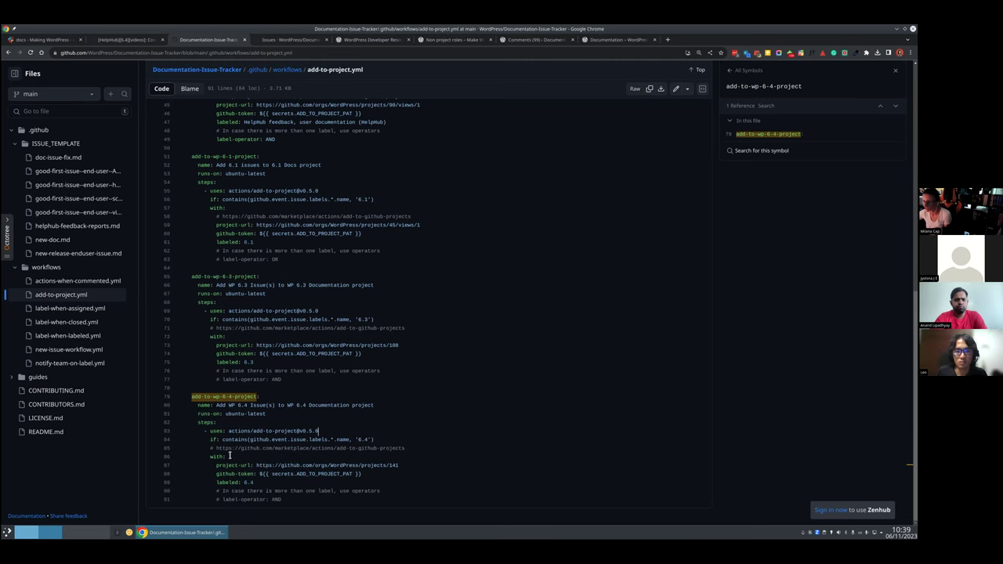
{"action": "left_click_drag", "start_coordinate": [222, 439], "coordinate": [373, 439]}
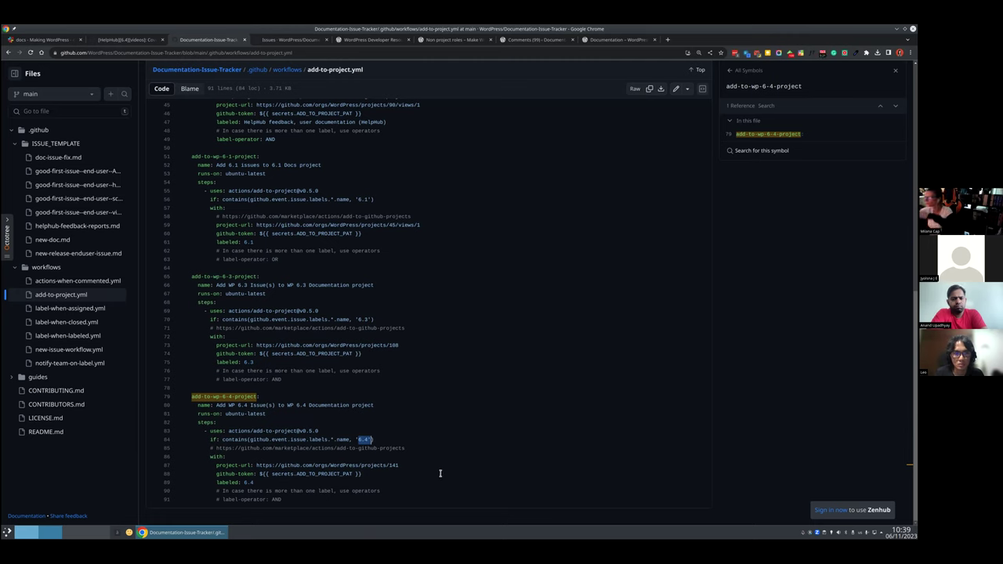
{"action": "left_click", "coordinate": [364, 441]}
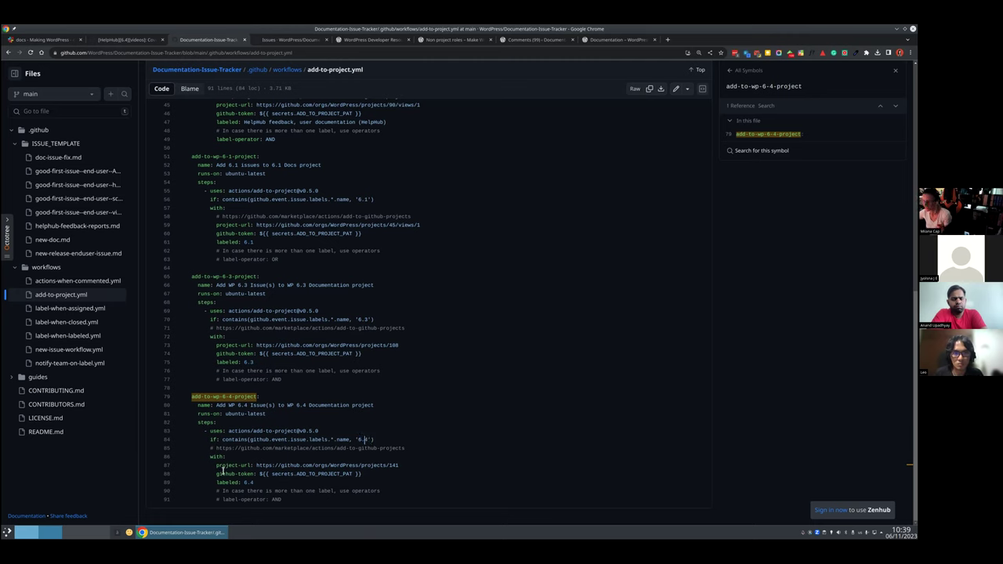
Step: Select the full 6.4 project URL on line 87 and open a new browser tab
{"action": "left_click_drag", "start_coordinate": [304, 468], "coordinate": [397, 466]}
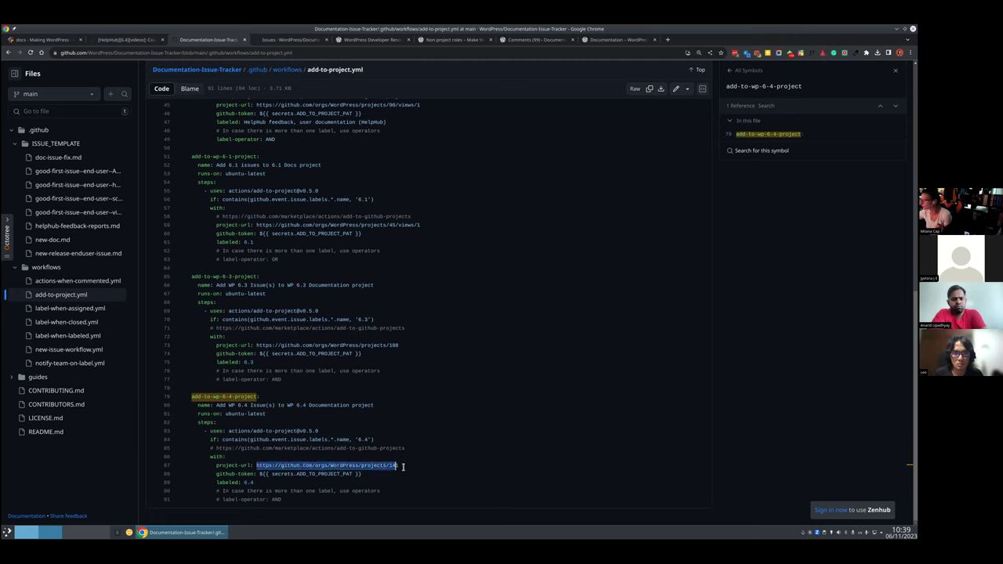
{"action": "left_click", "coordinate": [403, 467]}
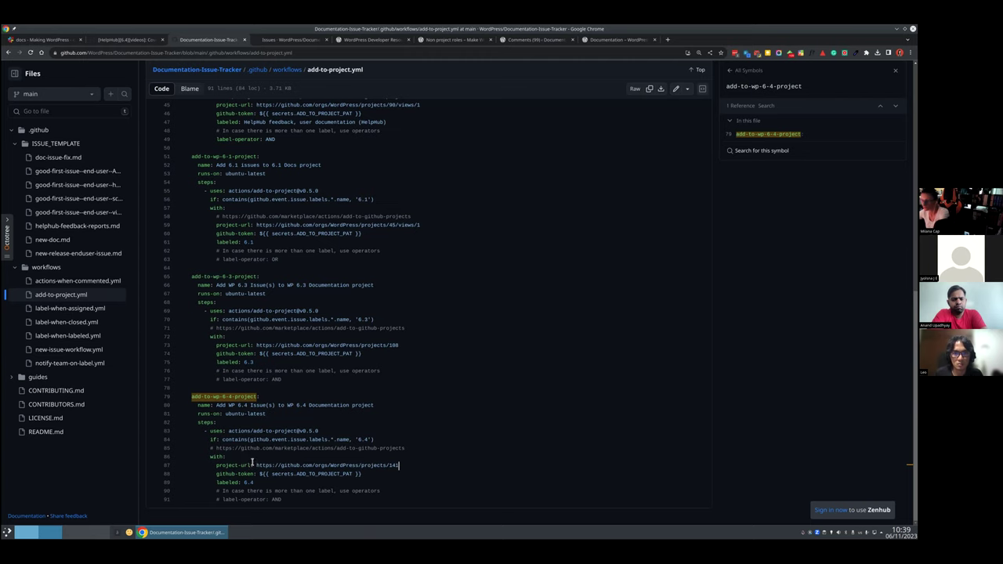
{"action": "left_click_drag", "start_coordinate": [255, 464], "coordinate": [400, 466]}
{"action": "key", "text": "ctrl+c"}
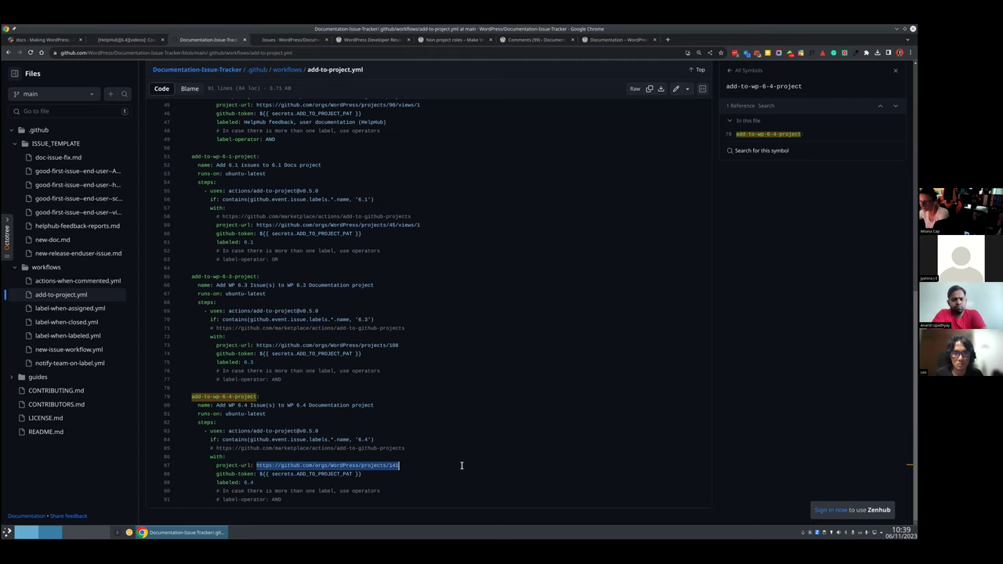
{"action": "key", "text": "ctrl+t"}
Step: Load the pasted WP 6.4 Documentation project, view User Docs-All and All, then return to issue #1303
{"action": "key", "text": "ctrl+v"}
{"action": "key", "text": "Return"}
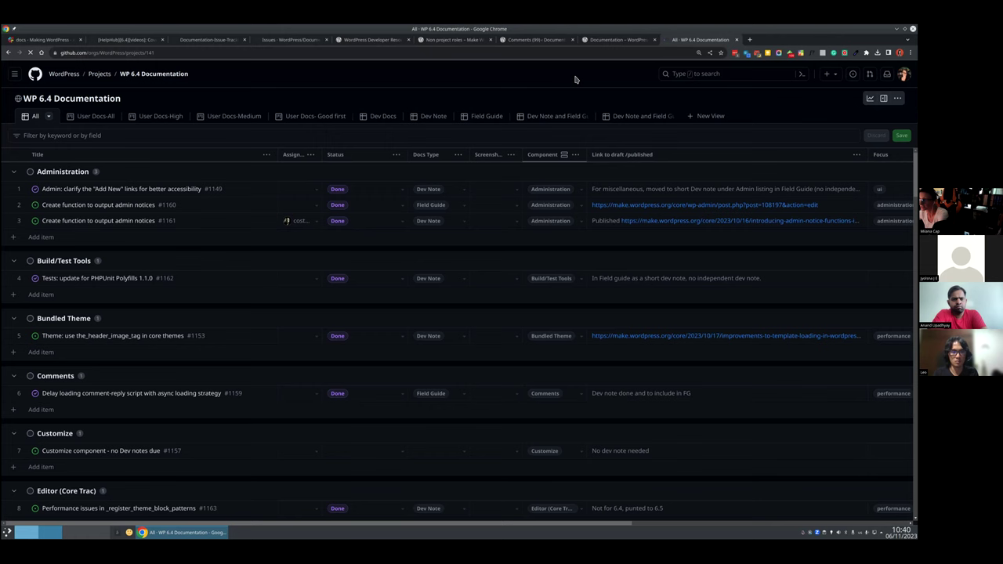
{"action": "left_click", "coordinate": [96, 117]}
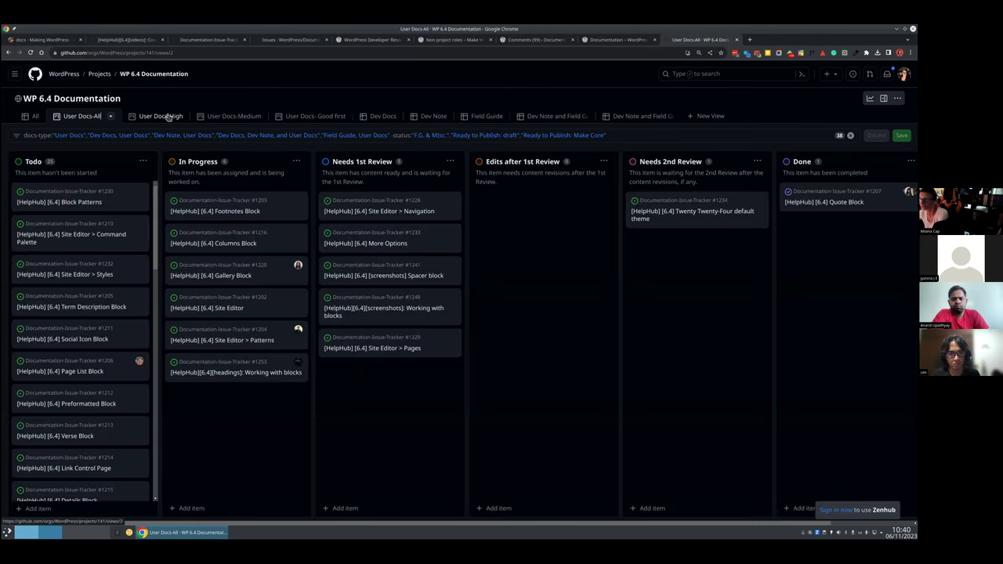
{"action": "left_click", "coordinate": [32, 116]}
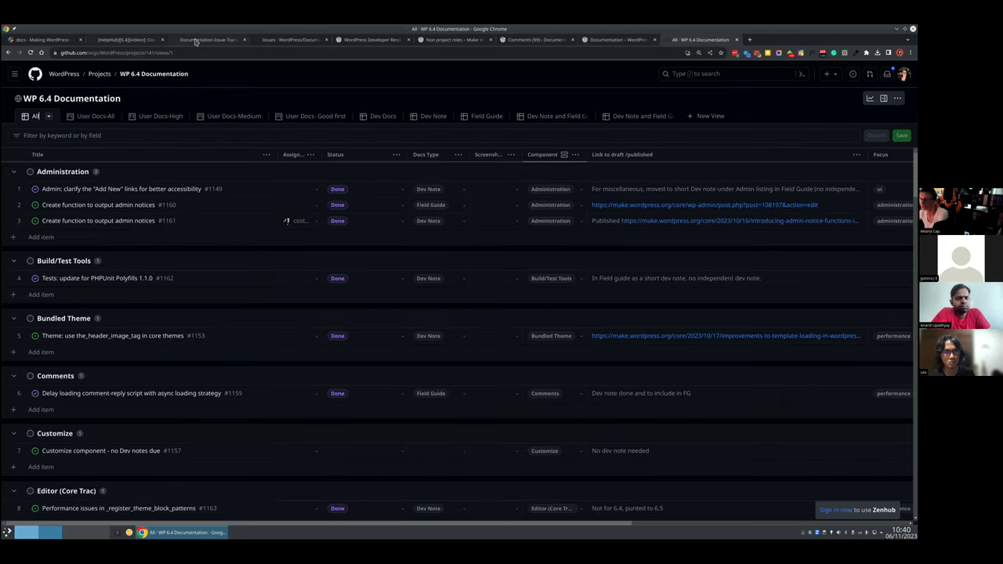
{"action": "left_click", "coordinate": [128, 39]}
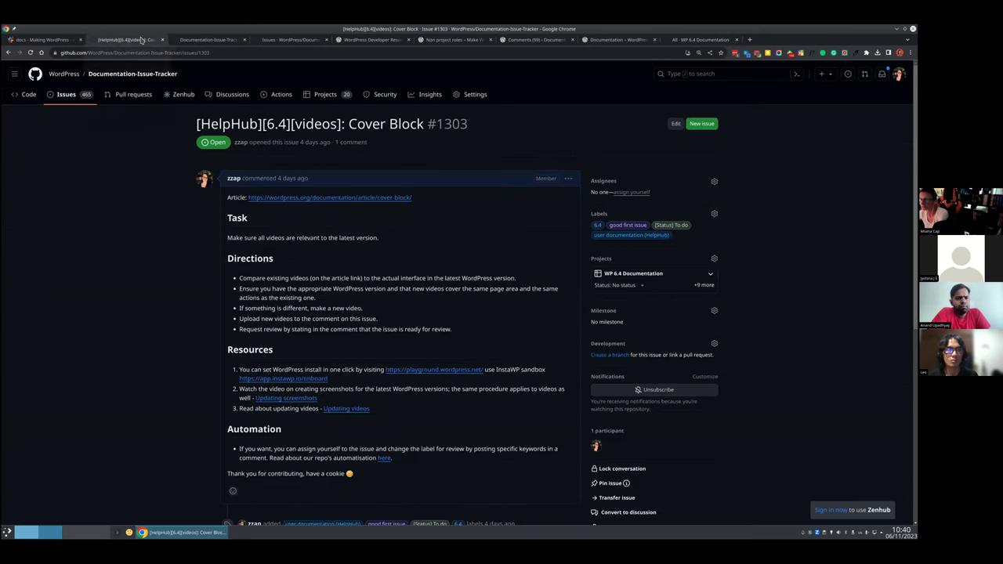
Step: Back in add-to-project.yml, point out the github-token secret reference and the labeled key on line 89
{"action": "left_click", "coordinate": [210, 40]}
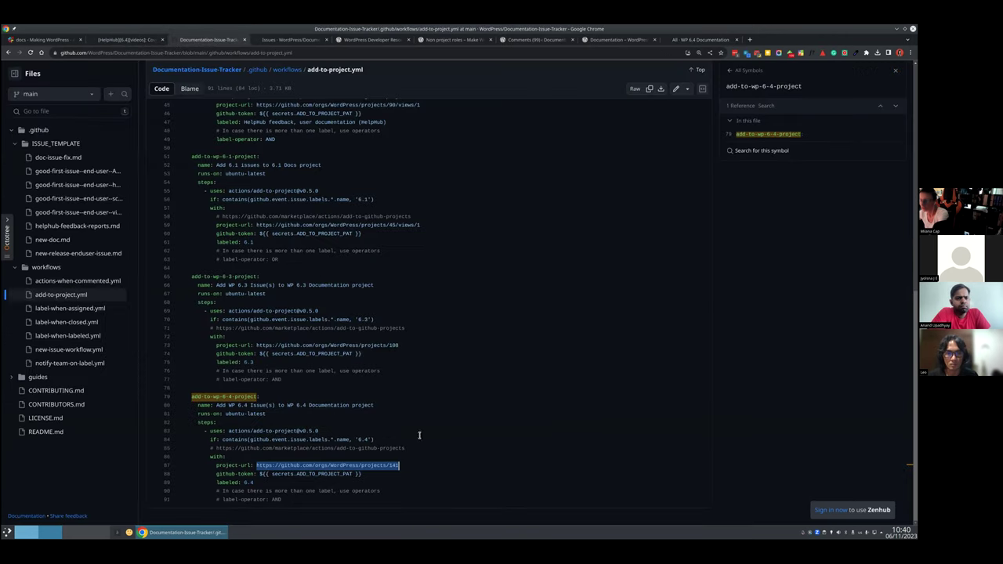
{"action": "left_click", "coordinate": [415, 470]}
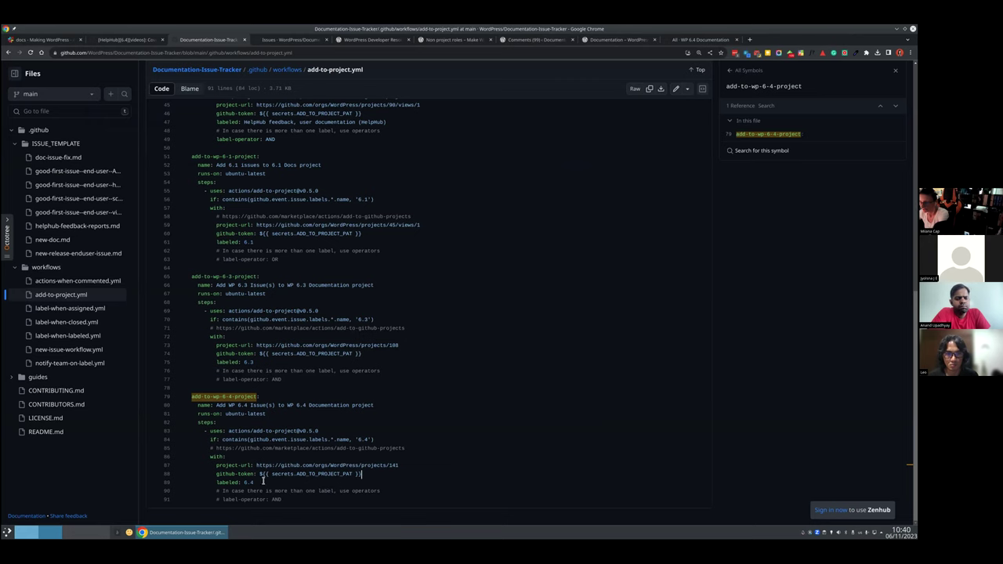
{"action": "left_click_drag", "start_coordinate": [259, 474], "coordinate": [375, 473]}
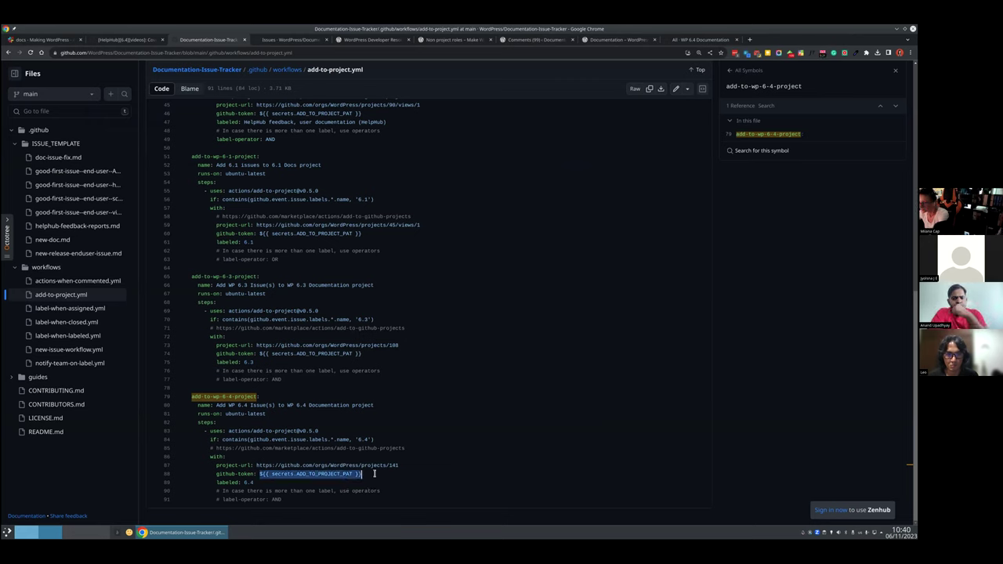
{"action": "left_click", "coordinate": [375, 473]}
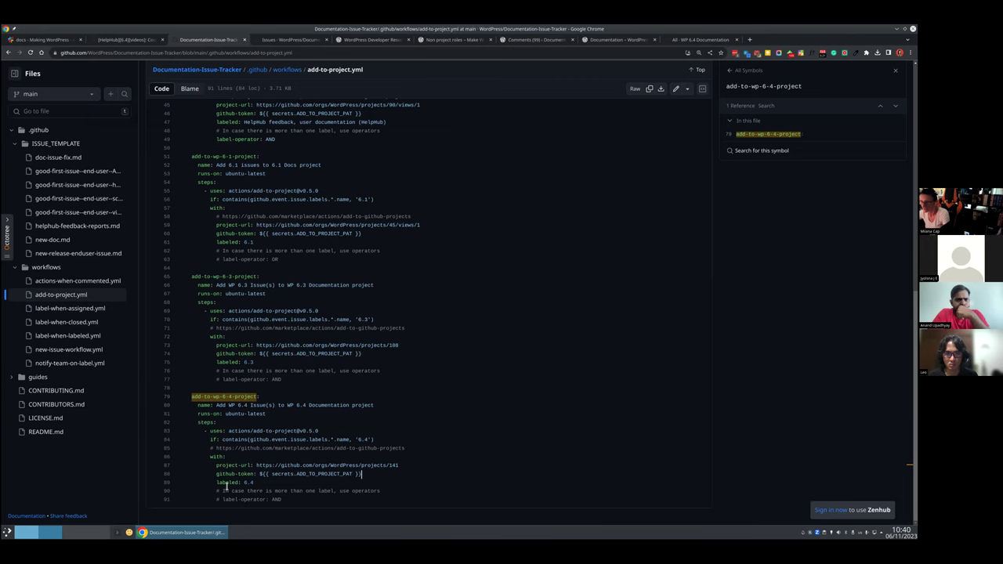
{"action": "left_click_drag", "start_coordinate": [218, 482], "coordinate": [237, 482]}
{"action": "left_click", "coordinate": [246, 484]}
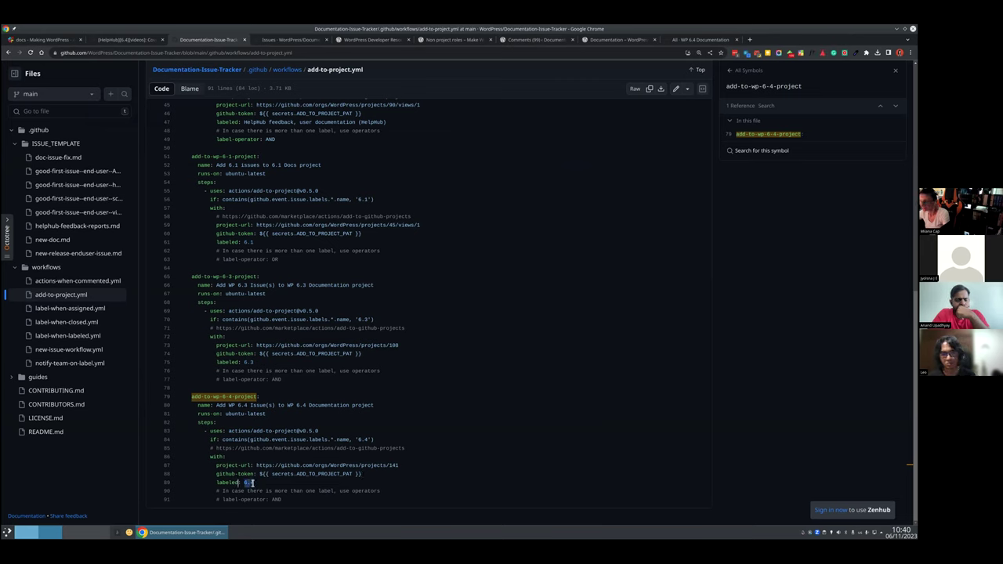
Step: Mark the line-47 HelpHub feedback label and list all references to label-operator AND
{"action": "scroll", "coordinate": [429, 436], "scroll_direction": "up", "scroll_amount": 5}
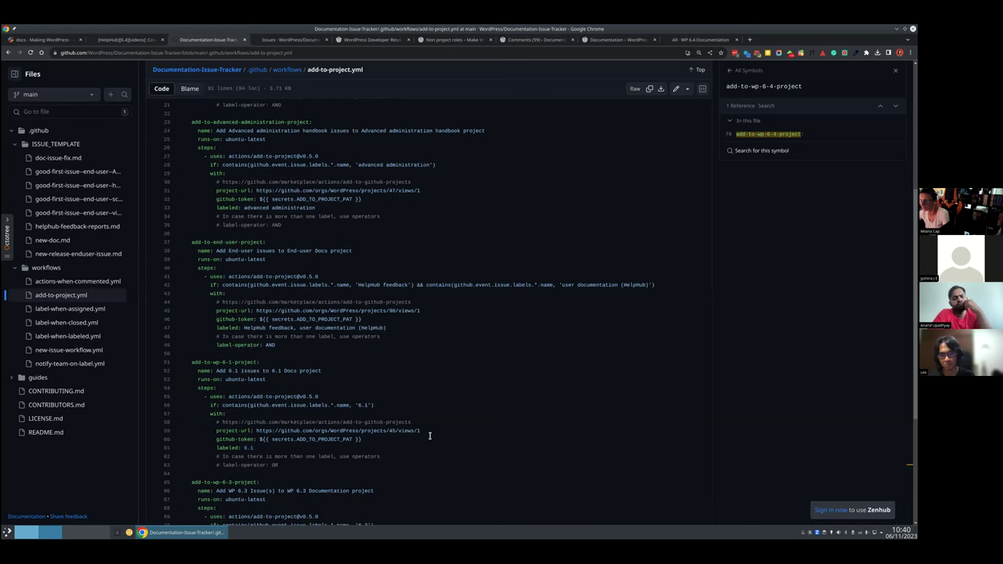
{"action": "scroll", "coordinate": [429, 435], "scroll_direction": "up", "scroll_amount": 3}
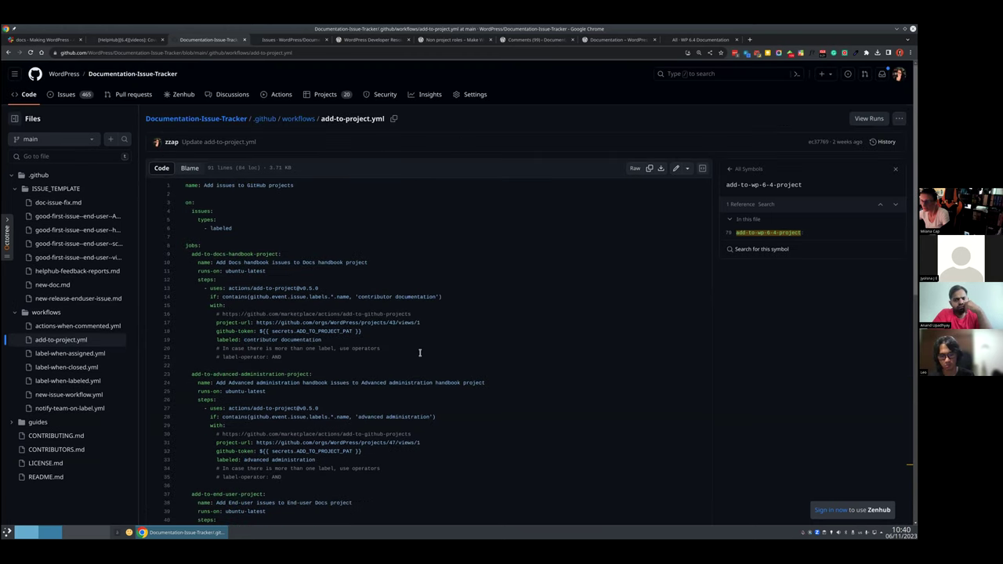
{"action": "scroll", "coordinate": [419, 352], "scroll_direction": "down", "scroll_amount": 2}
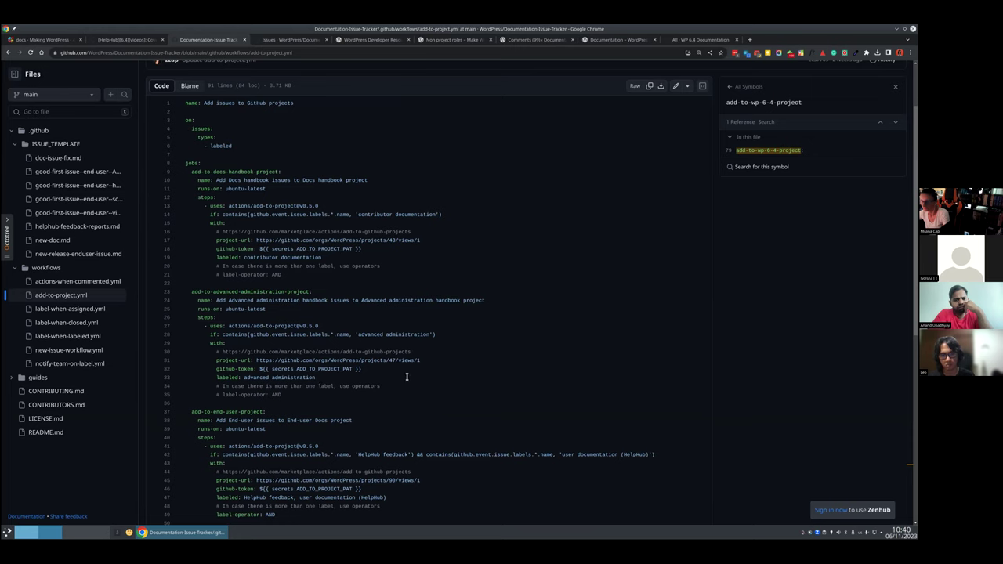
{"action": "scroll", "coordinate": [406, 377], "scroll_direction": "down", "scroll_amount": 2}
{"action": "left_click_drag", "start_coordinate": [244, 415], "coordinate": [385, 414]}
{"action": "scroll", "coordinate": [437, 412], "scroll_direction": "down", "scroll_amount": 2}
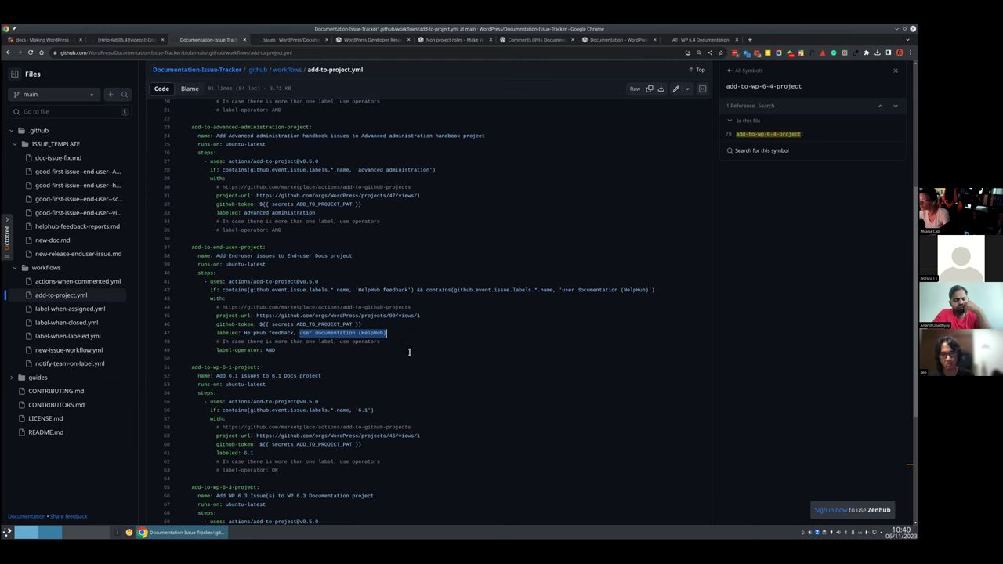
{"action": "left_click_drag", "start_coordinate": [217, 351], "coordinate": [273, 350]}
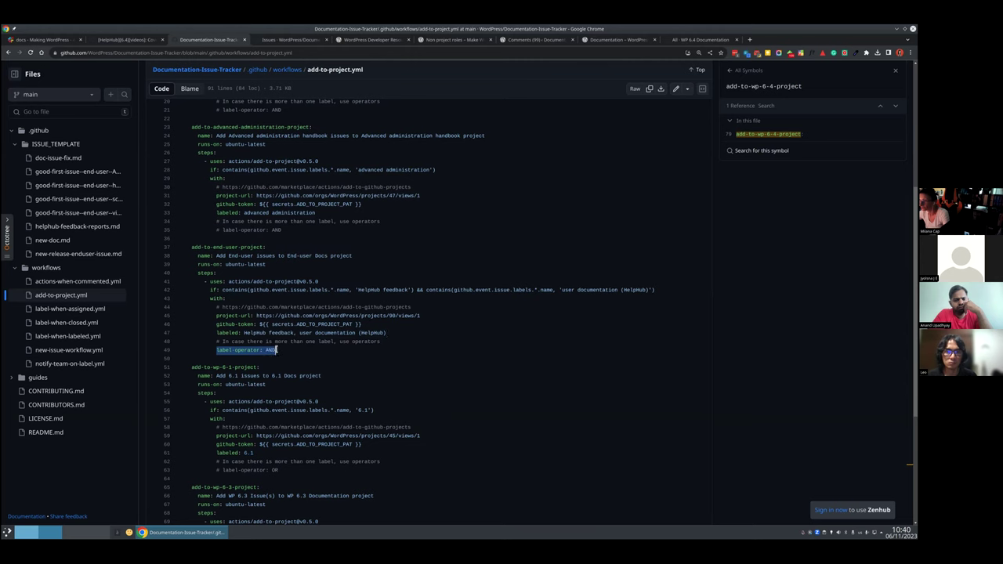
{"action": "left_click", "coordinate": [274, 350]}
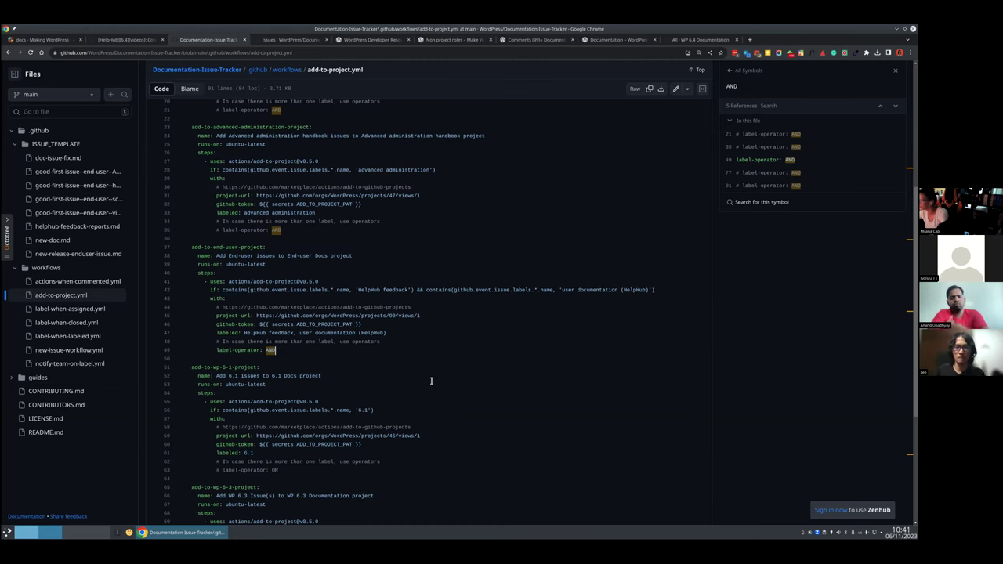
{"action": "scroll", "coordinate": [431, 376], "scroll_direction": "up", "scroll_amount": 3}
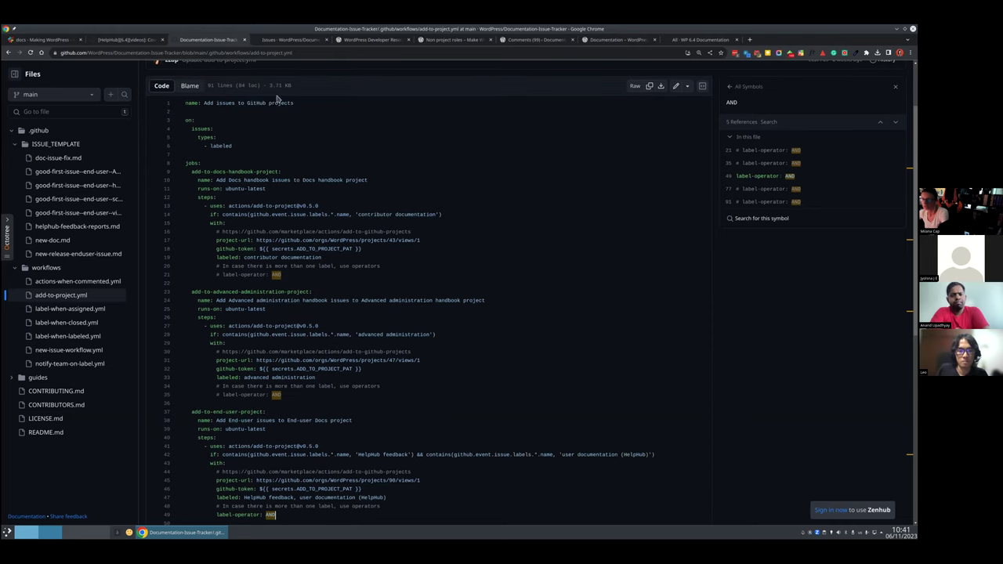
{"action": "scroll", "coordinate": [276, 97], "scroll_direction": "up", "scroll_amount": 2}
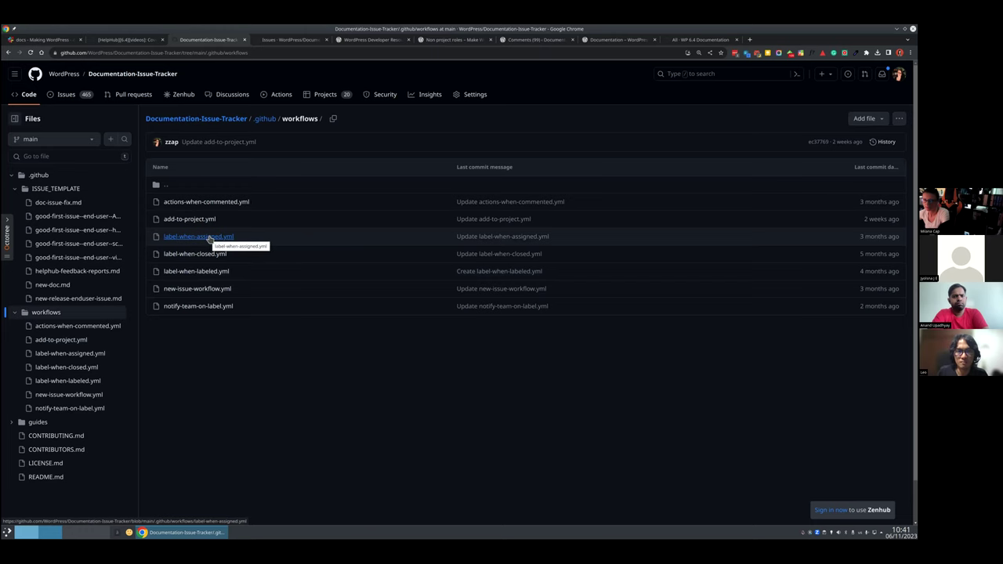
{"action": "left_click", "coordinate": [207, 236]}
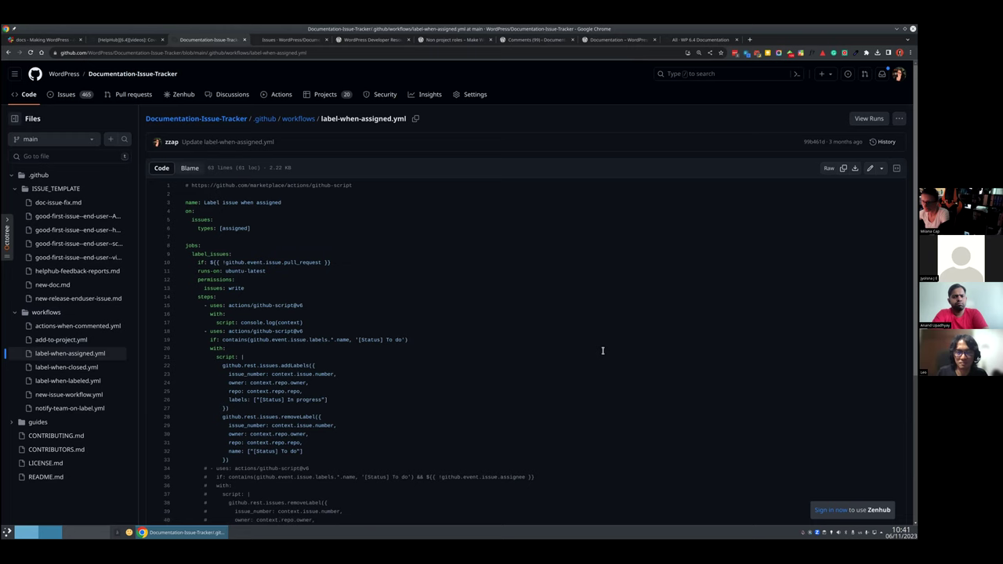
{"action": "scroll", "coordinate": [602, 350], "scroll_direction": "down", "scroll_amount": 1}
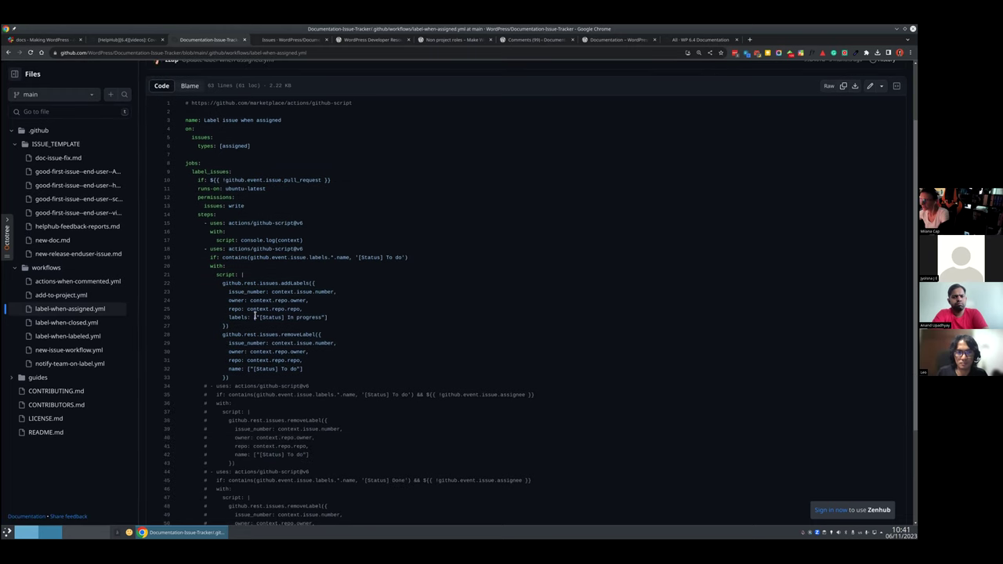
{"action": "left_click_drag", "start_coordinate": [260, 319], "coordinate": [324, 319]}
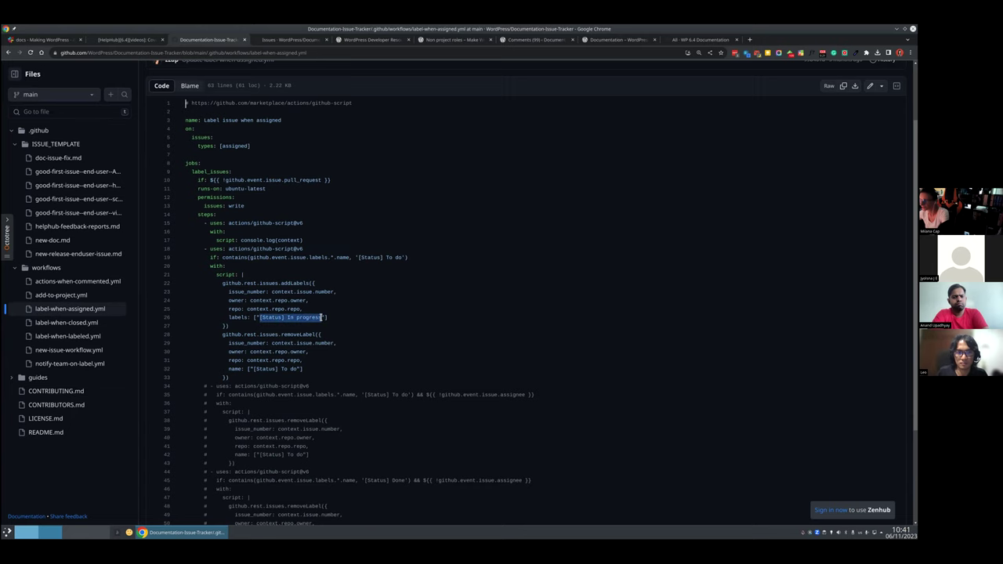
{"action": "left_click_drag", "start_coordinate": [254, 368], "coordinate": [296, 368]}
{"action": "scroll", "coordinate": [492, 350], "scroll_direction": "down", "scroll_amount": 1}
{"action": "scroll", "coordinate": [492, 350], "scroll_direction": "down", "scroll_amount": 1}
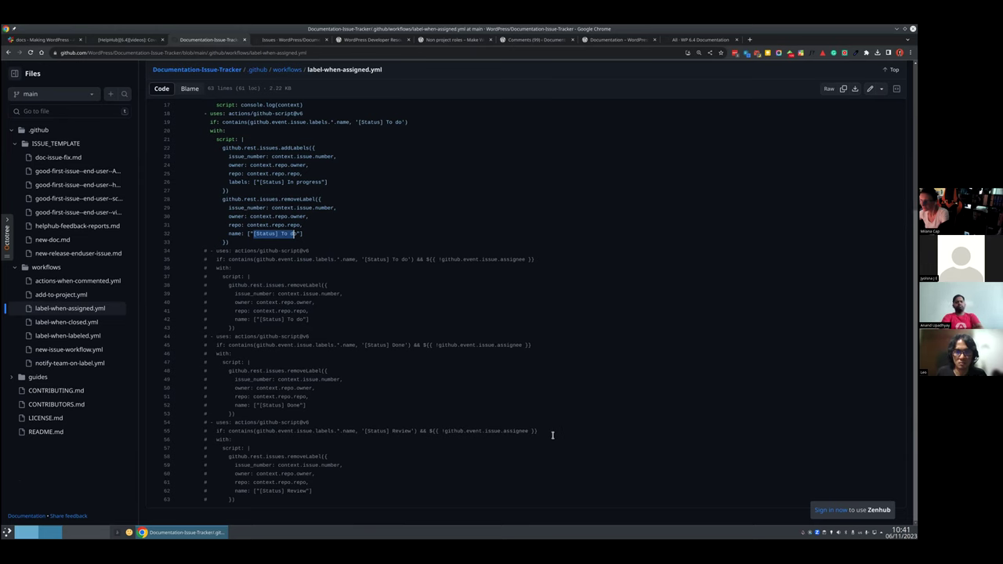
{"action": "scroll", "coordinate": [553, 435], "scroll_direction": "up", "scroll_amount": 2}
{"action": "scroll", "coordinate": [552, 434], "scroll_direction": "up", "scroll_amount": 1}
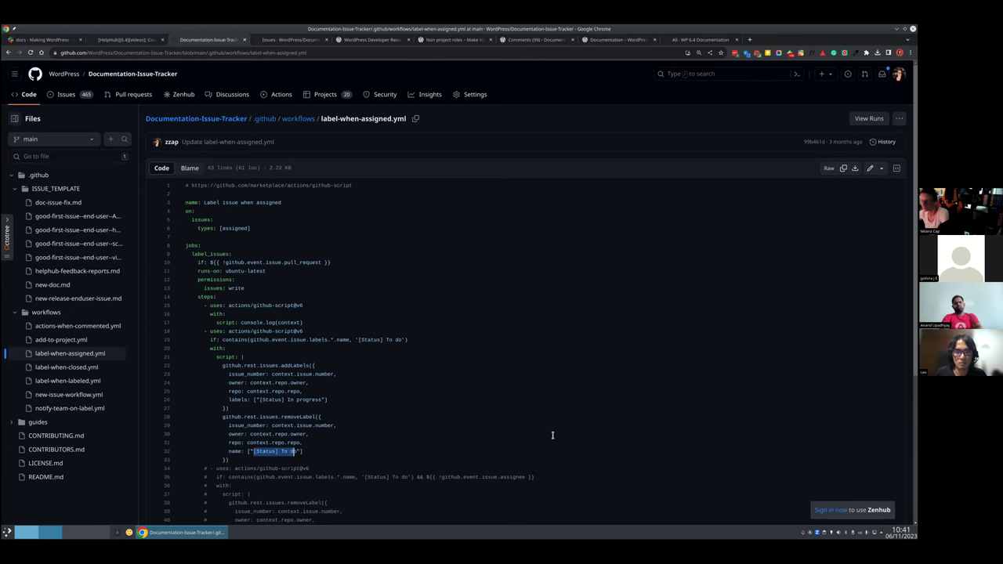
{"action": "left_click", "coordinate": [304, 119]}
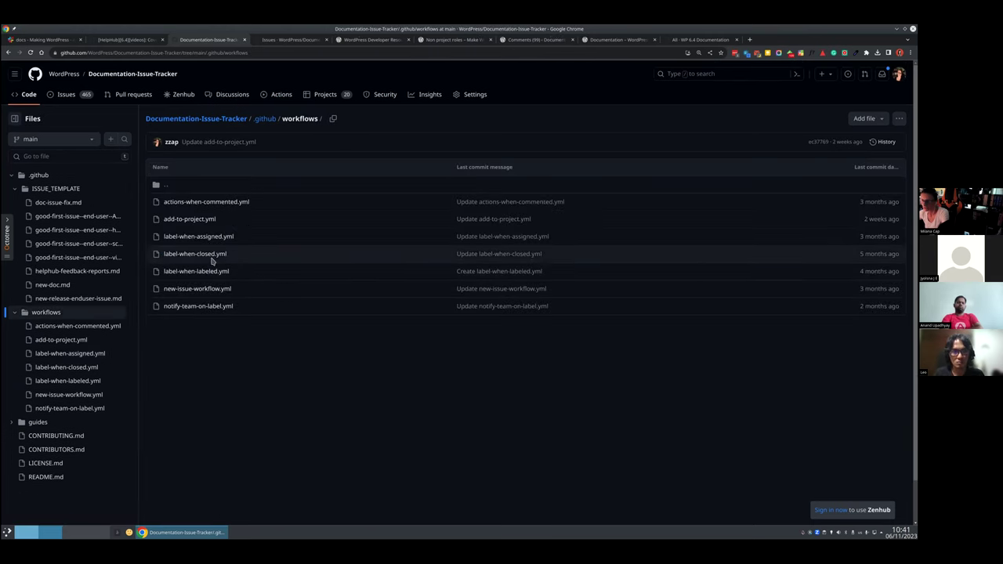
{"action": "left_click", "coordinate": [207, 255]}
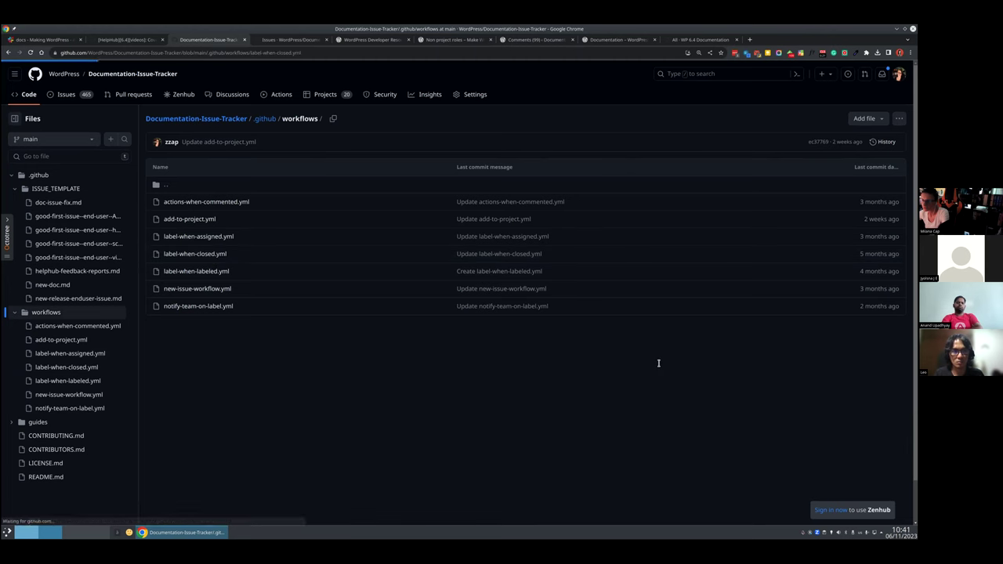
{"action": "scroll", "coordinate": [492, 322], "scroll_direction": "down", "scroll_amount": 3}
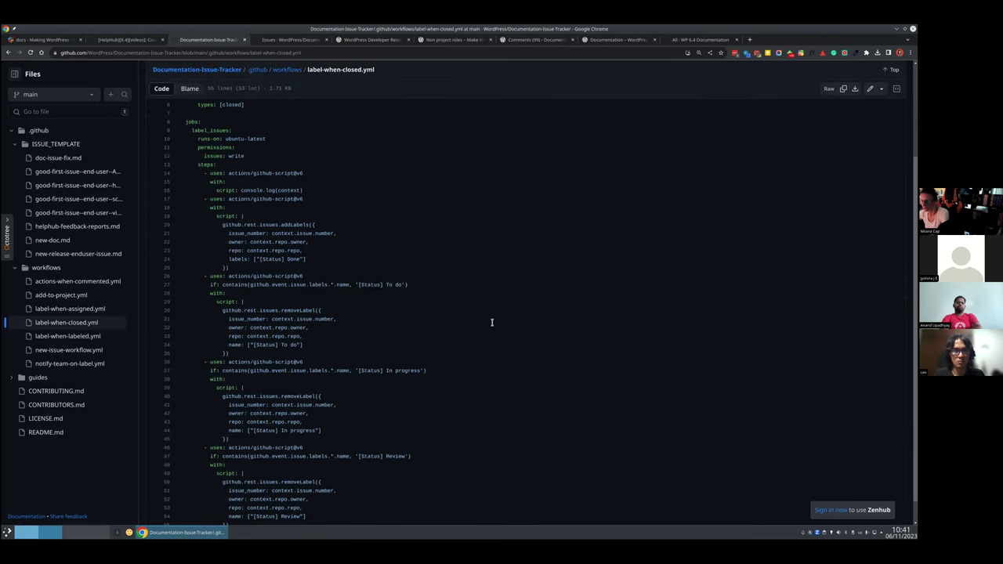
{"action": "scroll", "coordinate": [285, 344], "scroll_direction": "down", "scroll_amount": 1}
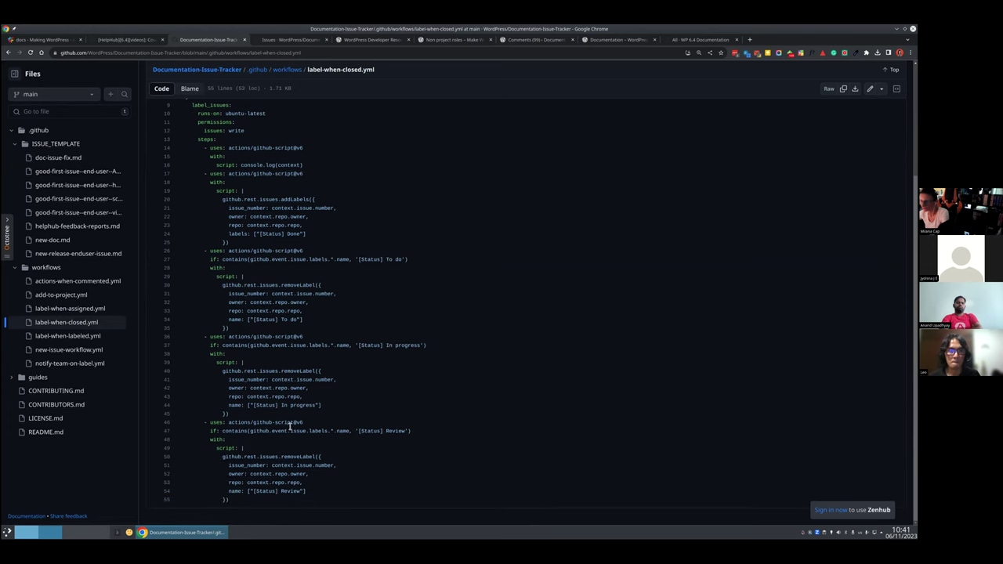
{"action": "scroll", "coordinate": [290, 428], "scroll_direction": "up", "scroll_amount": 4}
{"action": "left_click_drag", "start_coordinate": [258, 357], "coordinate": [307, 358]}
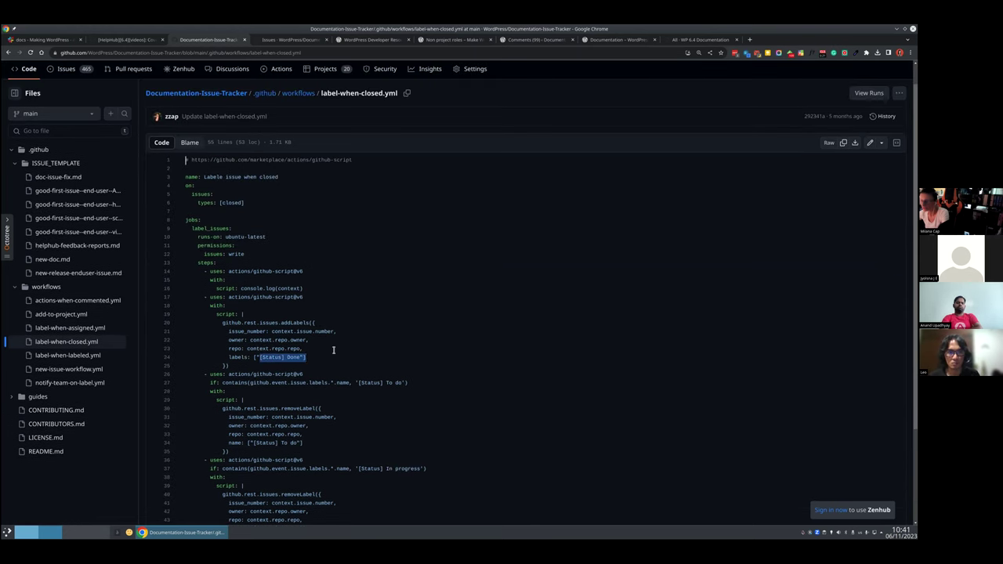
{"action": "left_click", "coordinate": [299, 94]}
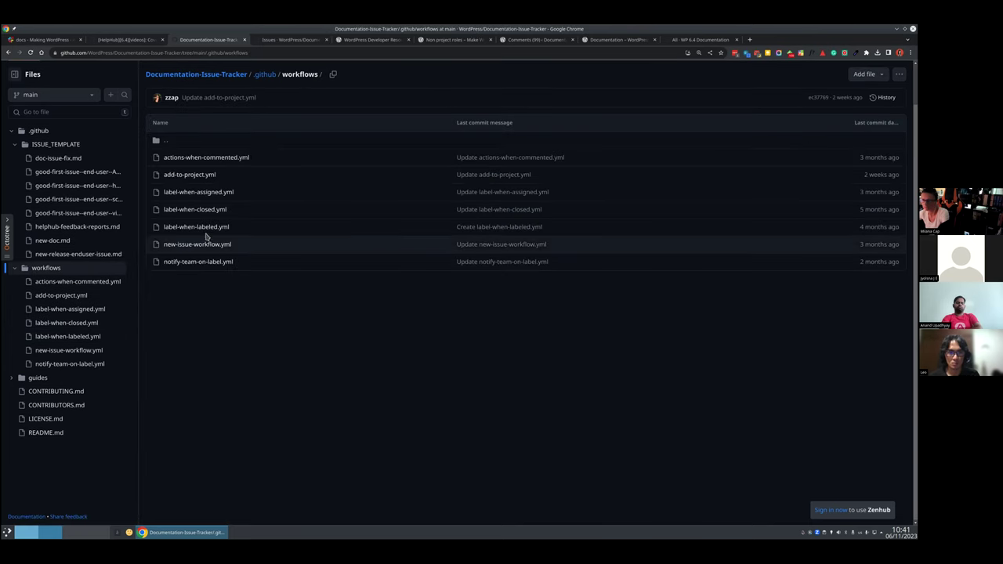
{"action": "left_click", "coordinate": [199, 227]}
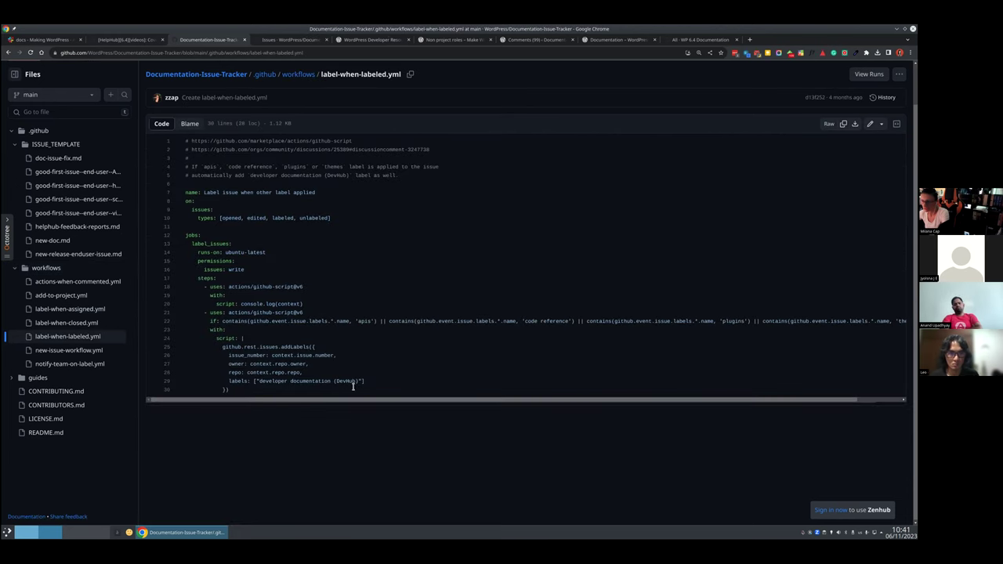
{"action": "left_click_drag", "start_coordinate": [360, 322], "coordinate": [371, 323]}
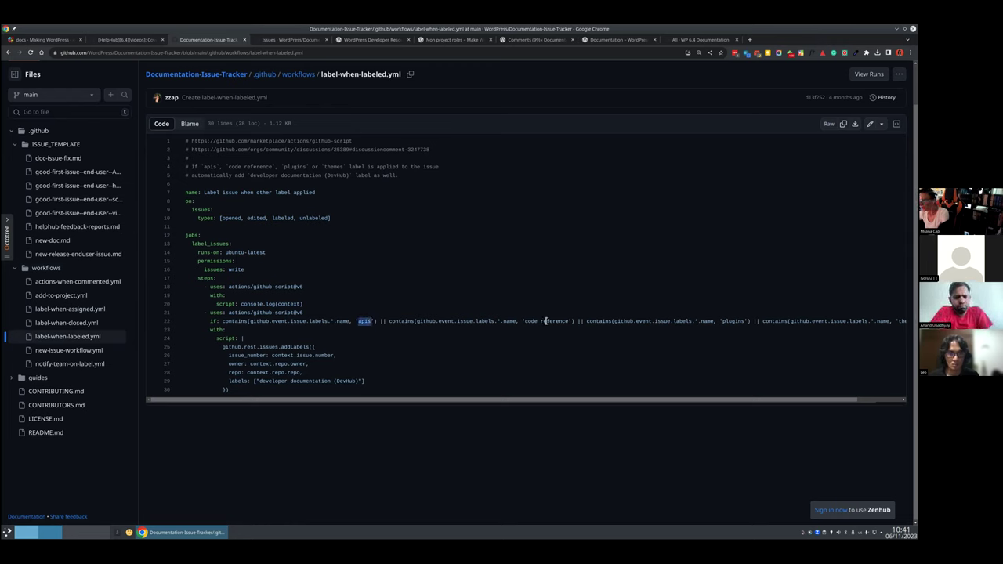
{"action": "left_click_drag", "start_coordinate": [525, 321], "coordinate": [564, 322]}
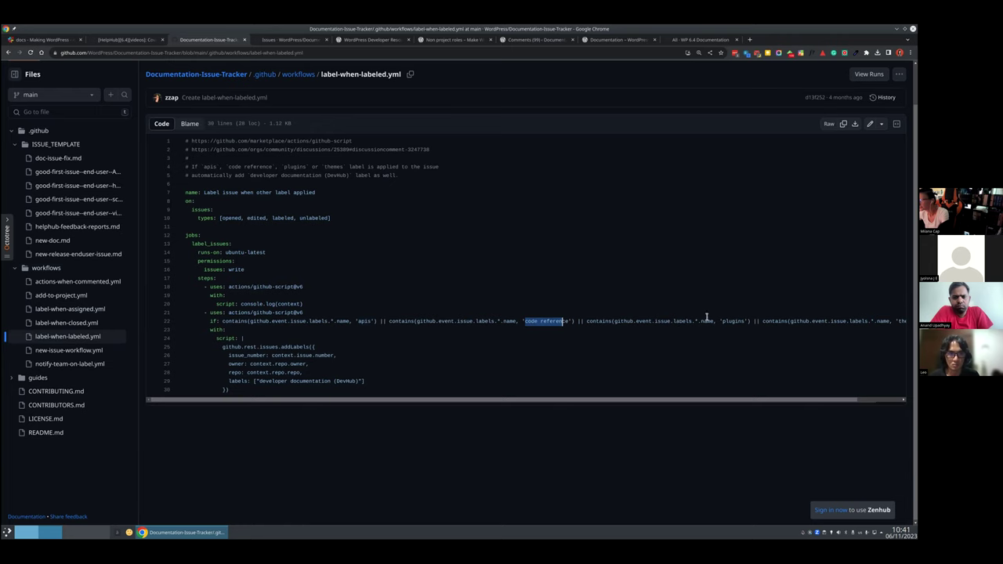
{"action": "left_click_drag", "start_coordinate": [722, 321], "coordinate": [740, 322]}
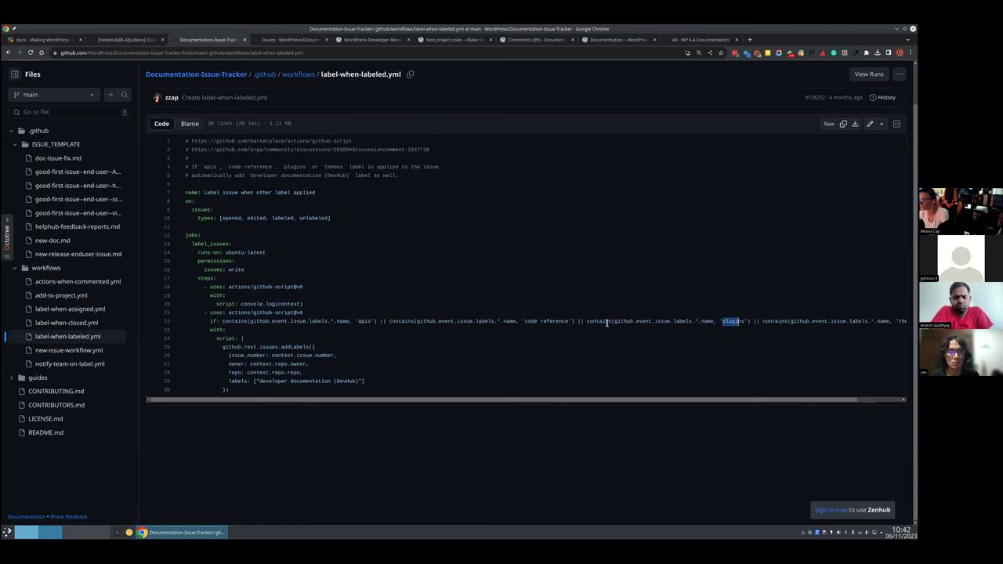
{"action": "left_click_drag", "start_coordinate": [259, 381], "coordinate": [359, 381]}
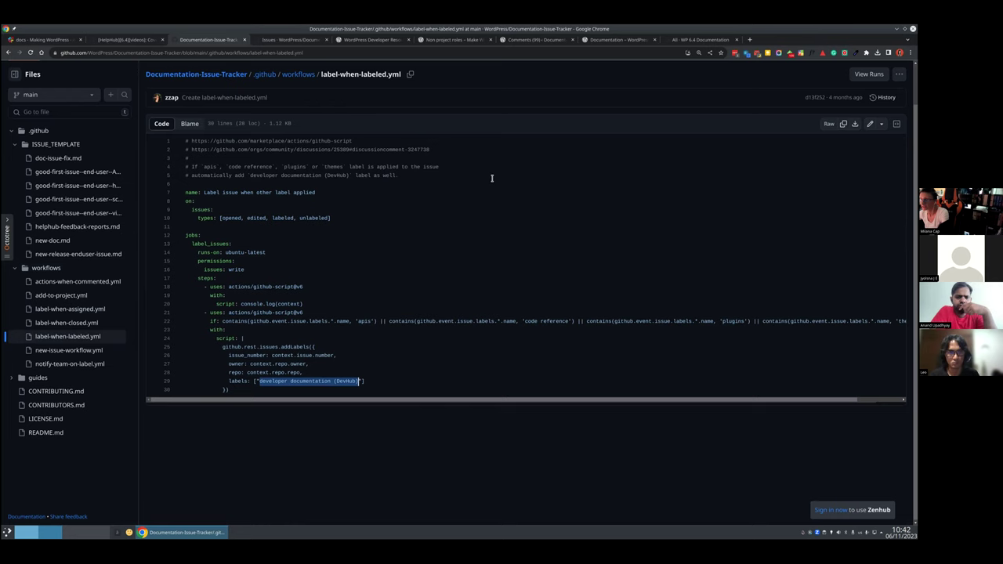
{"action": "key", "text": "alt+Left"}
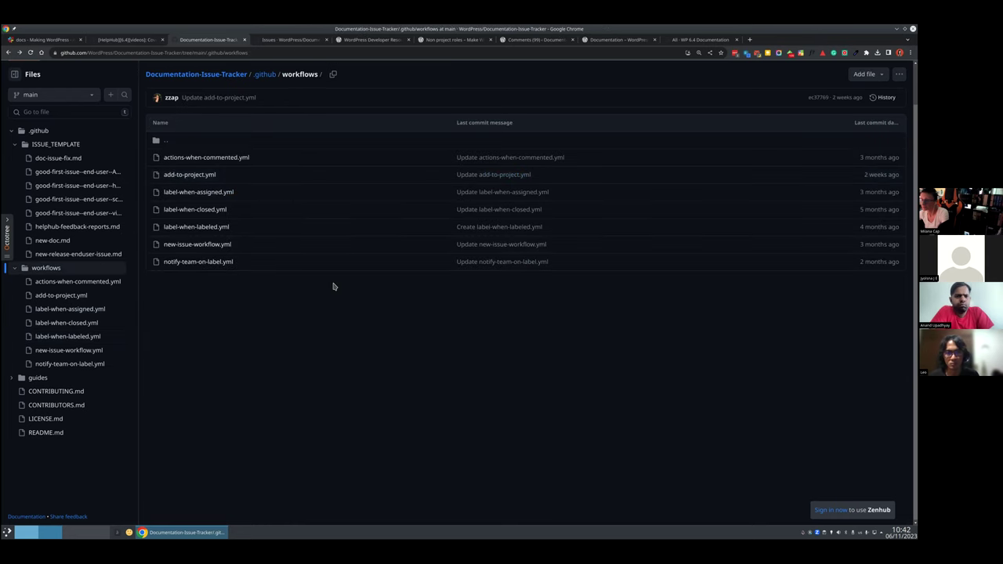
{"action": "left_click", "coordinate": [206, 244]}
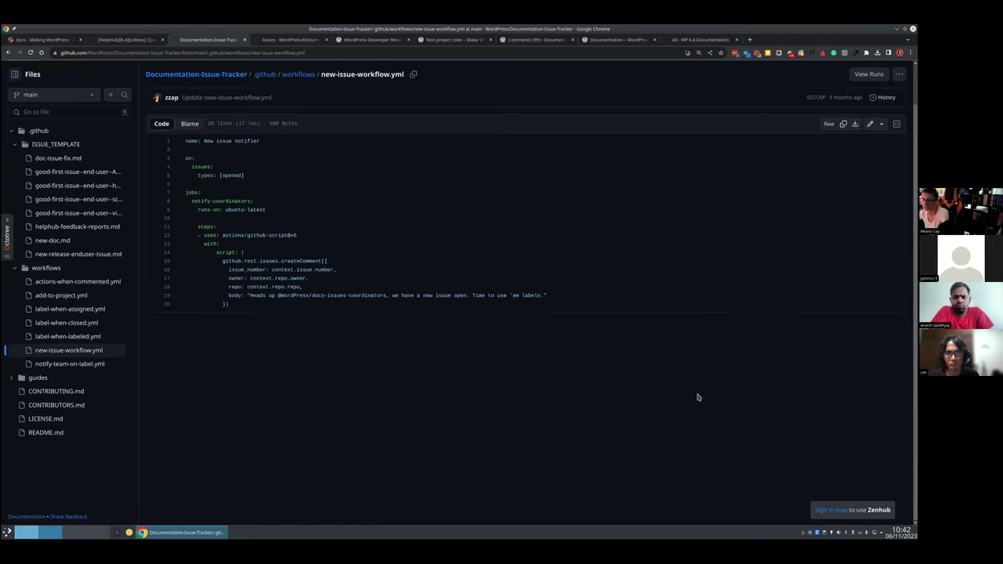
{"action": "left_click_drag", "start_coordinate": [281, 260], "coordinate": [317, 262]}
{"action": "left_click", "coordinate": [253, 304]}
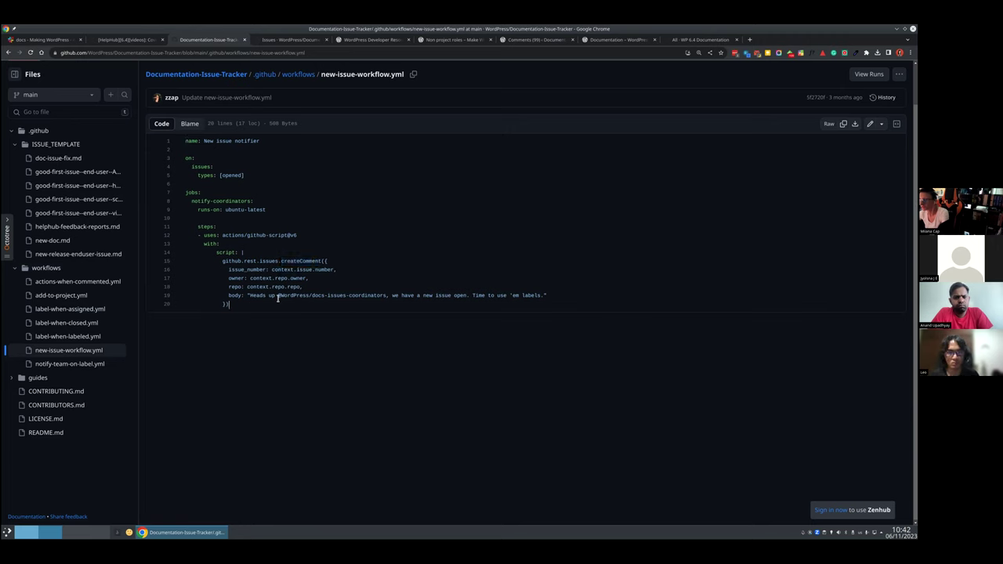
{"action": "left_click_drag", "start_coordinate": [279, 296], "coordinate": [384, 296]}
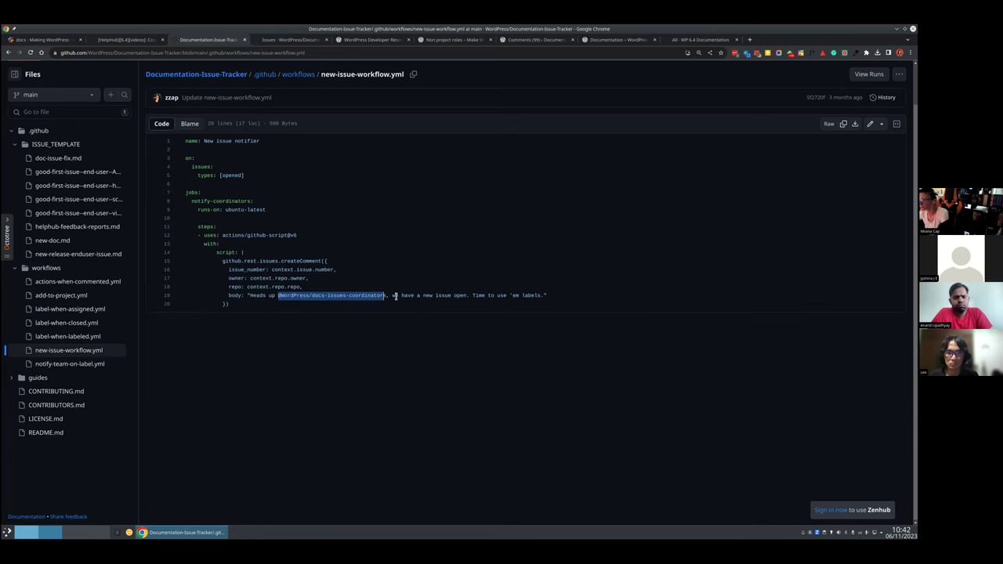
{"action": "left_click_drag", "start_coordinate": [472, 295], "coordinate": [541, 294]}
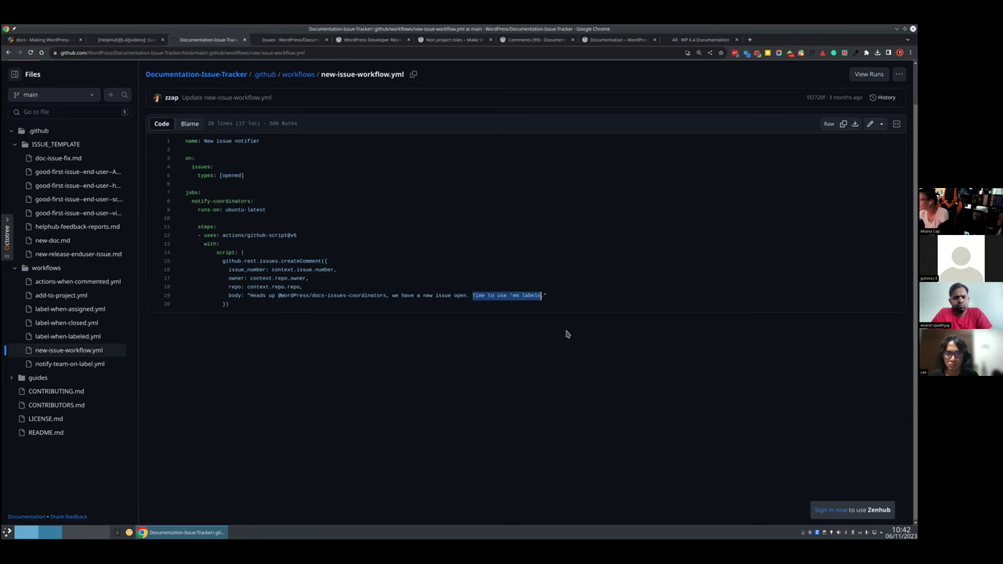
{"action": "key", "text": "alt+Left"}
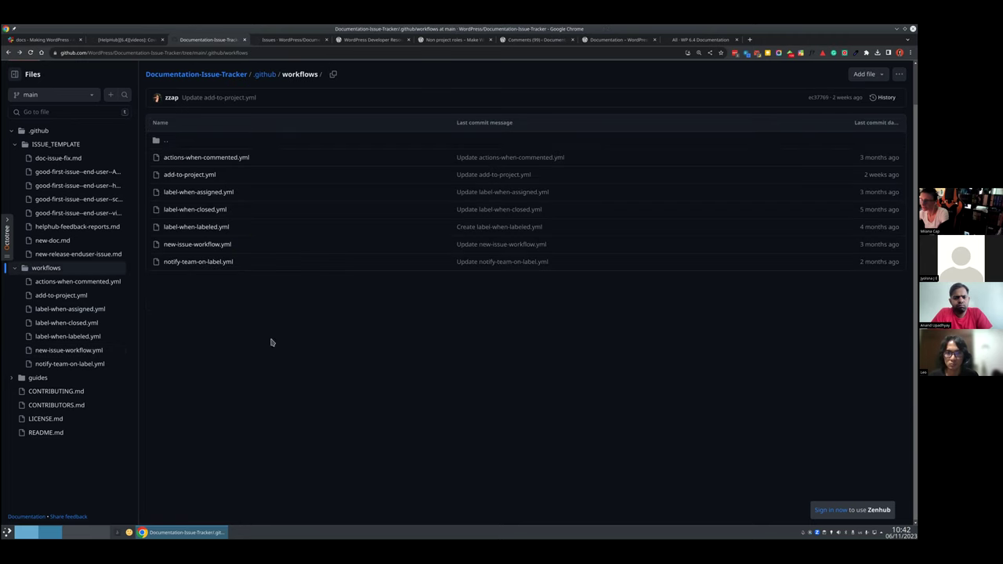
Step: Open notify-team-on-label.yml and highlight the block editor, has-screenshots, user documentation and plugins recipients
{"action": "left_click", "coordinate": [203, 262]}
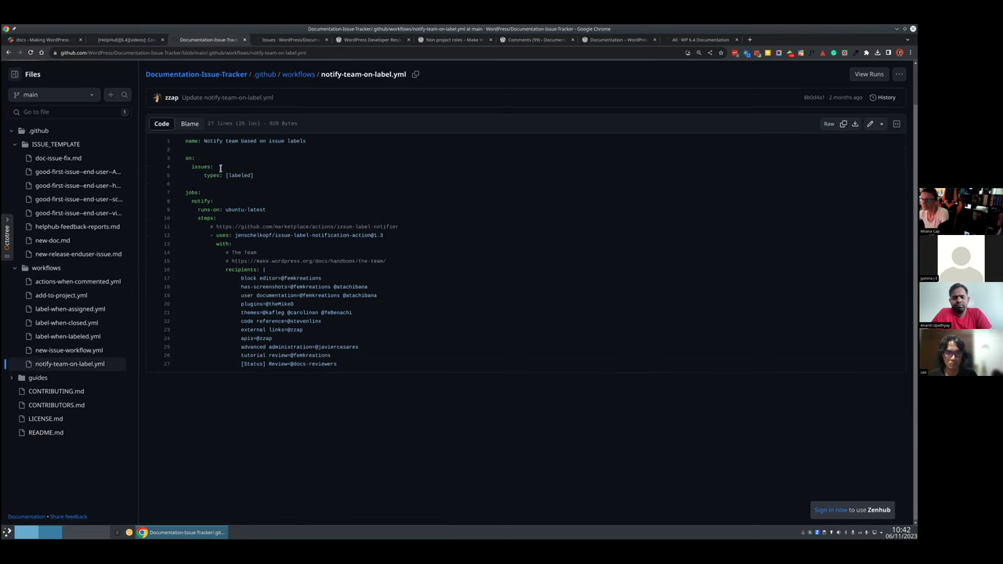
{"action": "left_click_drag", "start_coordinate": [205, 142], "coordinate": [309, 142]}
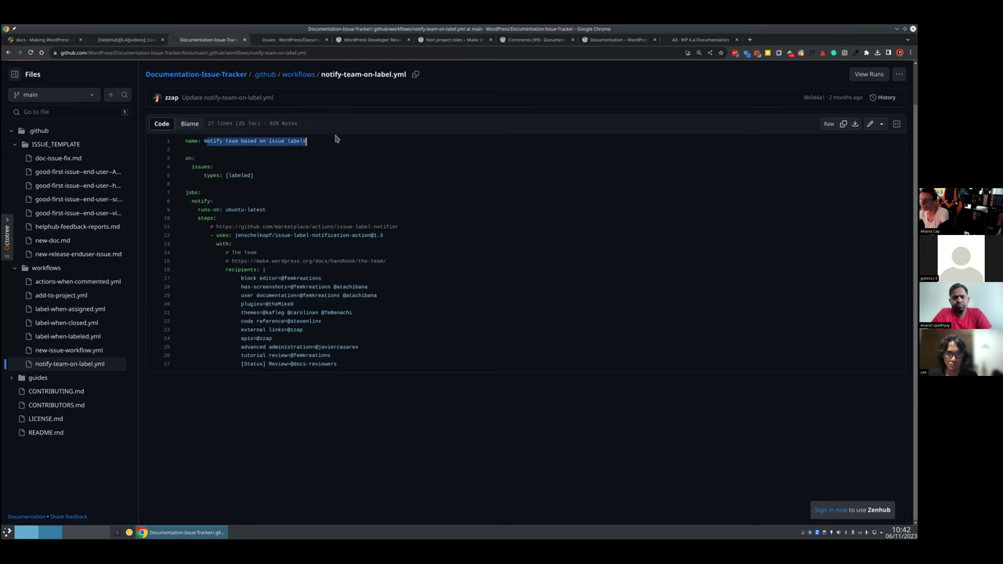
{"action": "left_click", "coordinate": [356, 142]}
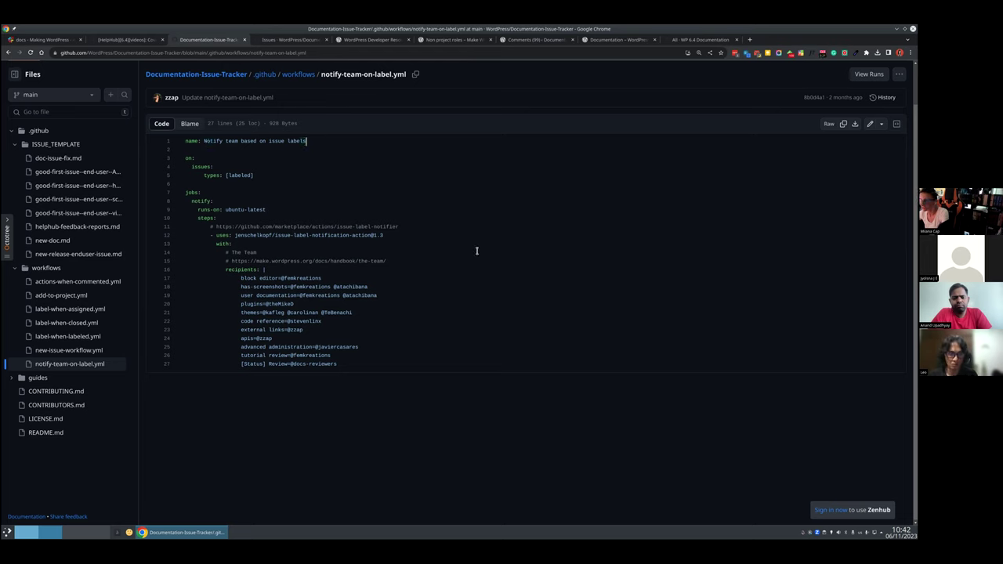
{"action": "left_click_drag", "start_coordinate": [240, 278], "coordinate": [277, 280]}
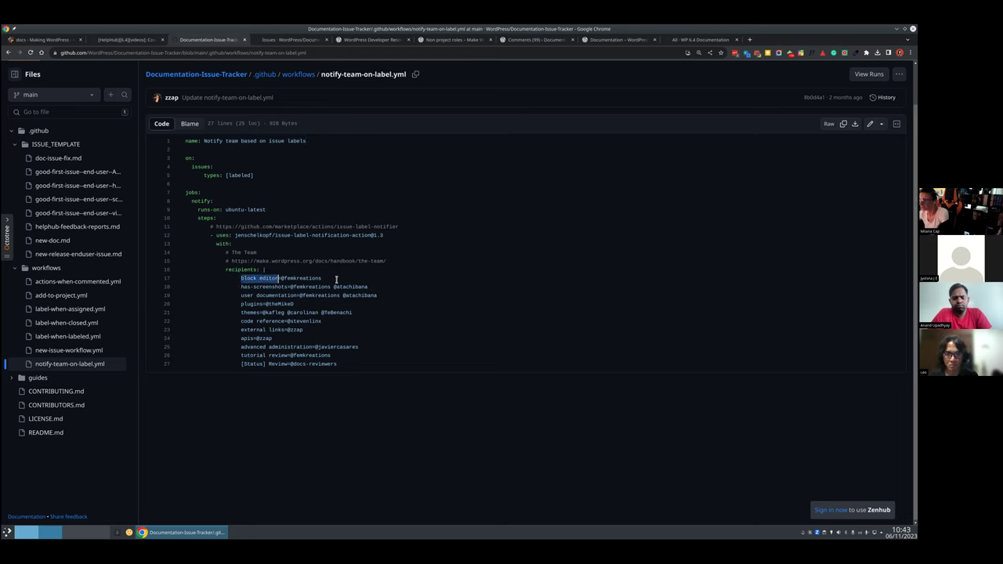
{"action": "left_click_drag", "start_coordinate": [241, 287], "coordinate": [287, 289]}
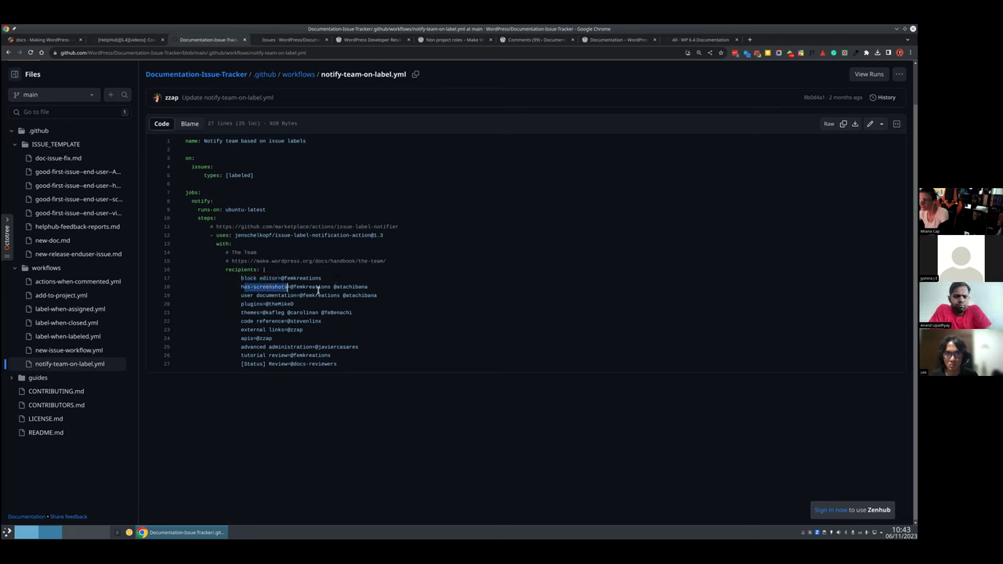
{"action": "left_click_drag", "start_coordinate": [247, 296], "coordinate": [374, 295]}
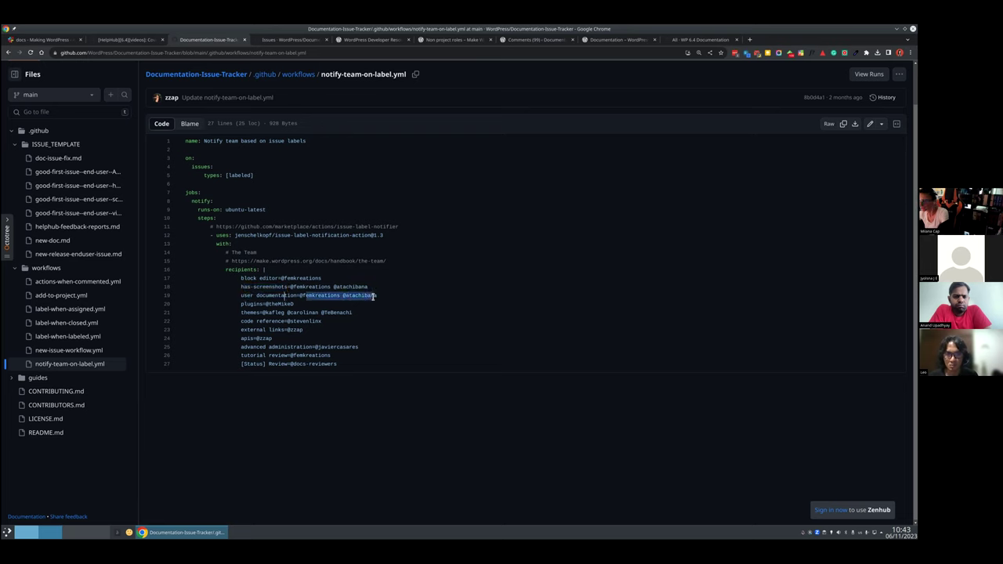
{"action": "left_click_drag", "start_coordinate": [241, 304], "coordinate": [297, 304]}
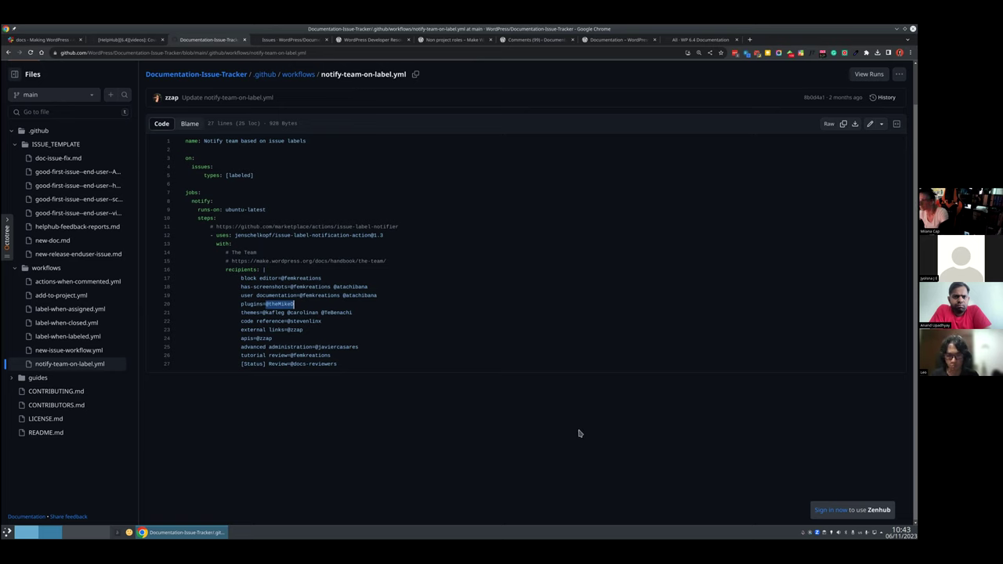
Step: Highlight the themes, advanced administration and [Status] Review recipients, then return to the workflows listing
{"action": "mouse_move", "coordinate": [354, 295]}
{"action": "left_mouse_down"}
{"action": "mouse_move", "coordinate": [309, 296]}
{"action": "mouse_move", "coordinate": [367, 295]}
{"action": "left_mouse_up"}
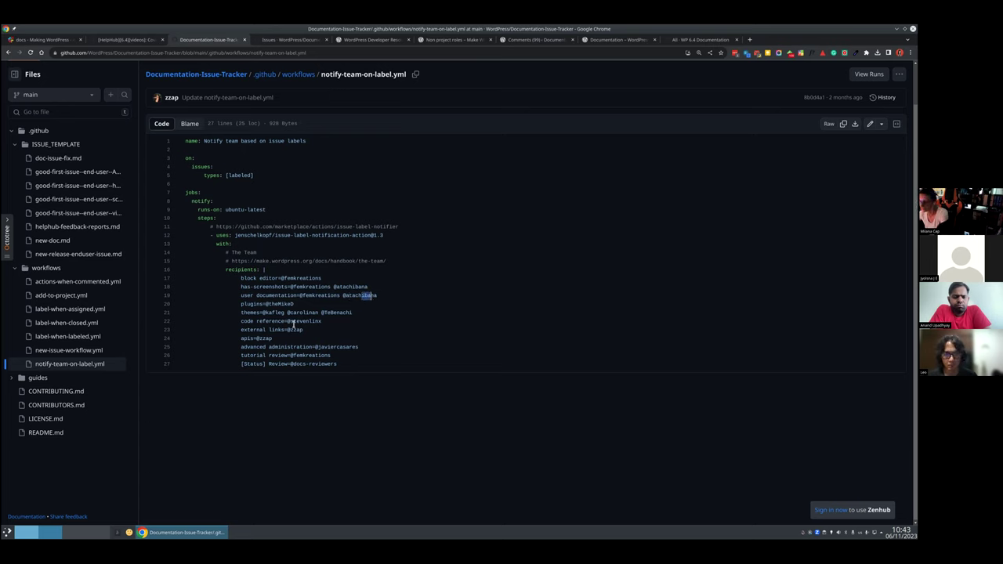
{"action": "left_click_drag", "start_coordinate": [243, 312], "coordinate": [367, 311]}
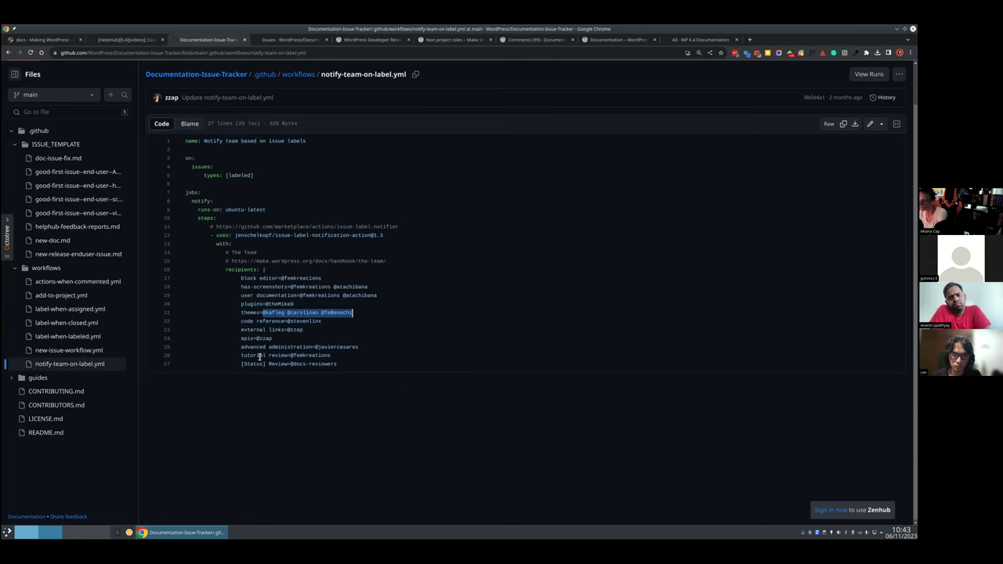
{"action": "left_click_drag", "start_coordinate": [244, 346], "coordinate": [357, 346]}
{"action": "left_click_drag", "start_coordinate": [242, 364], "coordinate": [335, 365]}
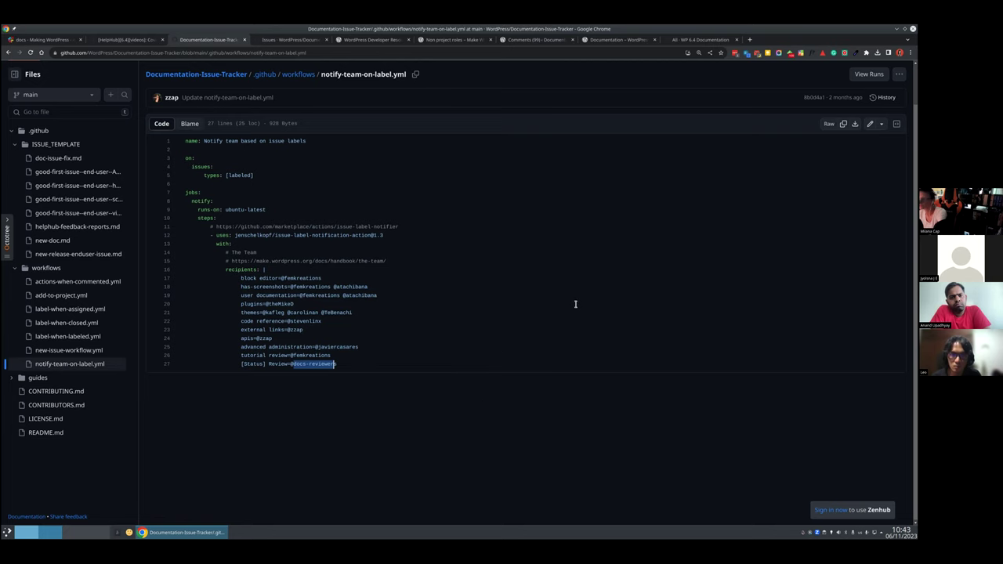
{"action": "left_click", "coordinate": [294, 75]}
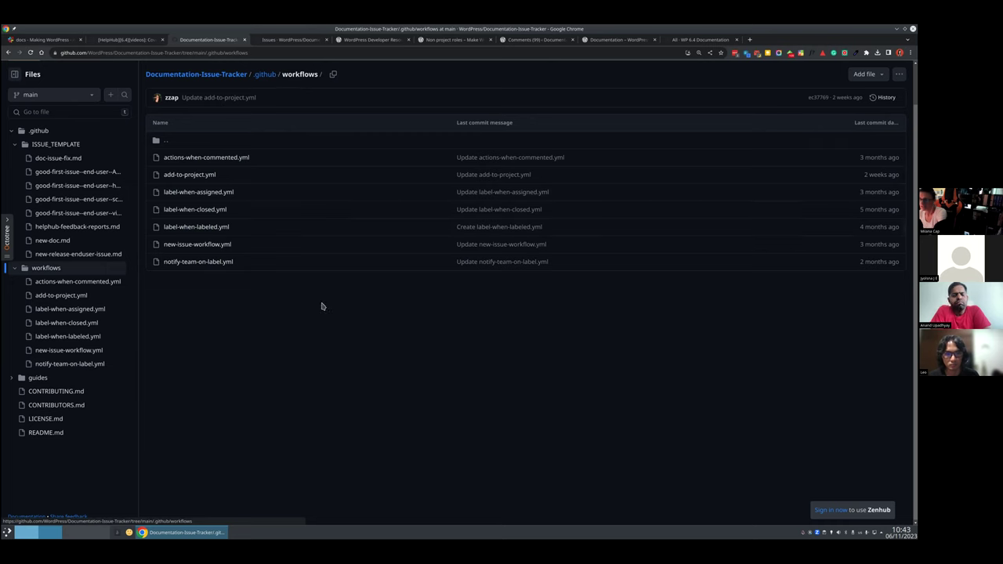
Step: Go up to .github and the repository's code page, then open Issues with the g i shortcut
{"action": "left_click", "coordinate": [264, 75]}
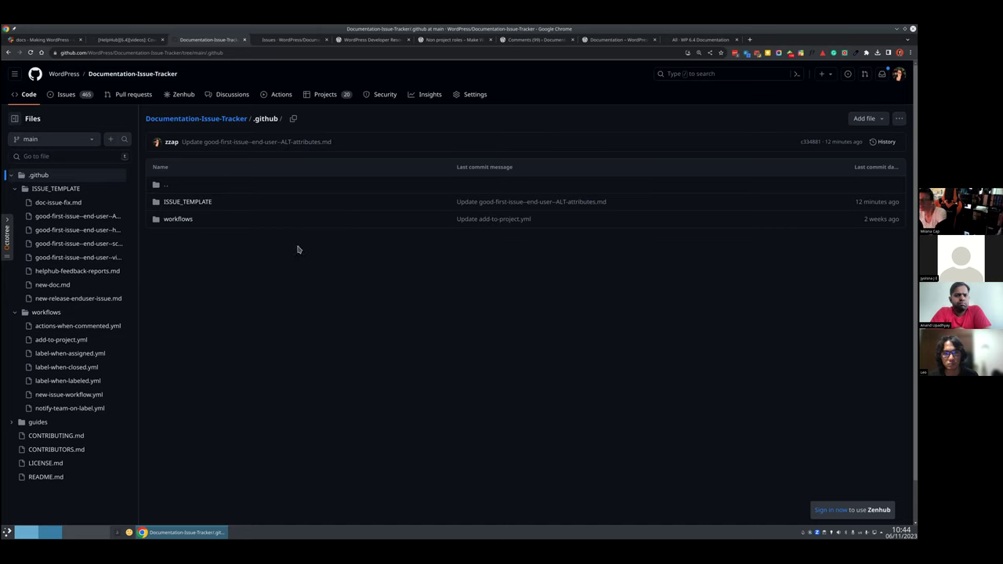
{"action": "left_click", "coordinate": [25, 96]}
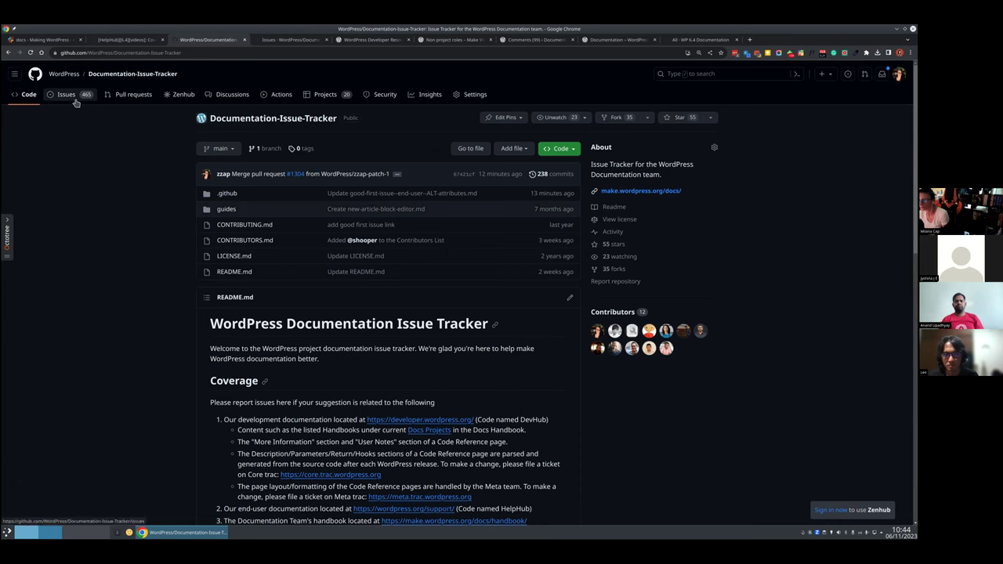
{"action": "key", "text": "g"}
{"action": "key", "text": "i"}
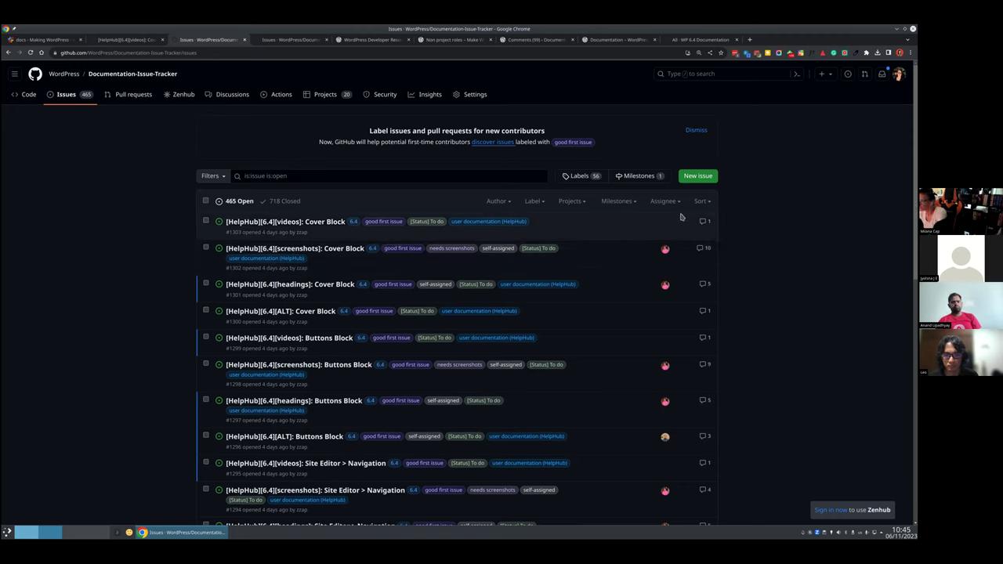
Step: Sort the open issues by Recently updated and scroll through the resulting list
{"action": "left_click", "coordinate": [702, 201]}
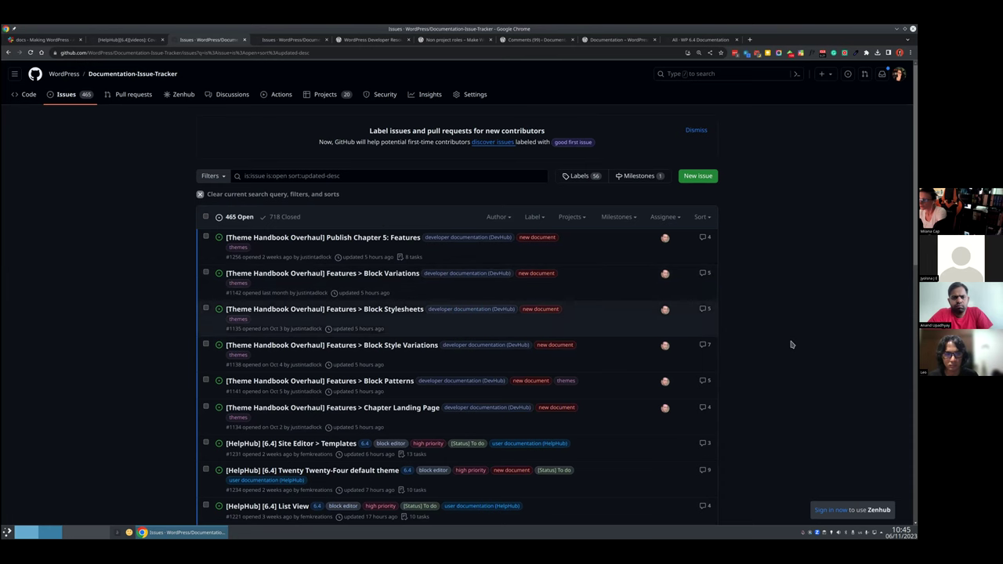
{"action": "scroll", "coordinate": [791, 345], "scroll_direction": "down", "scroll_amount": 2}
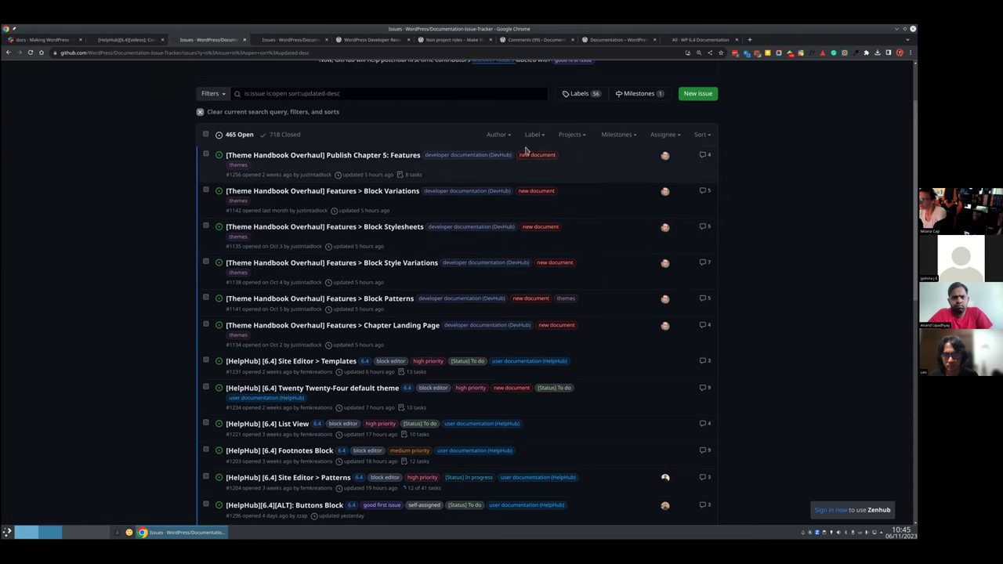
{"action": "scroll", "coordinate": [786, 346], "scroll_direction": "down", "scroll_amount": 5}
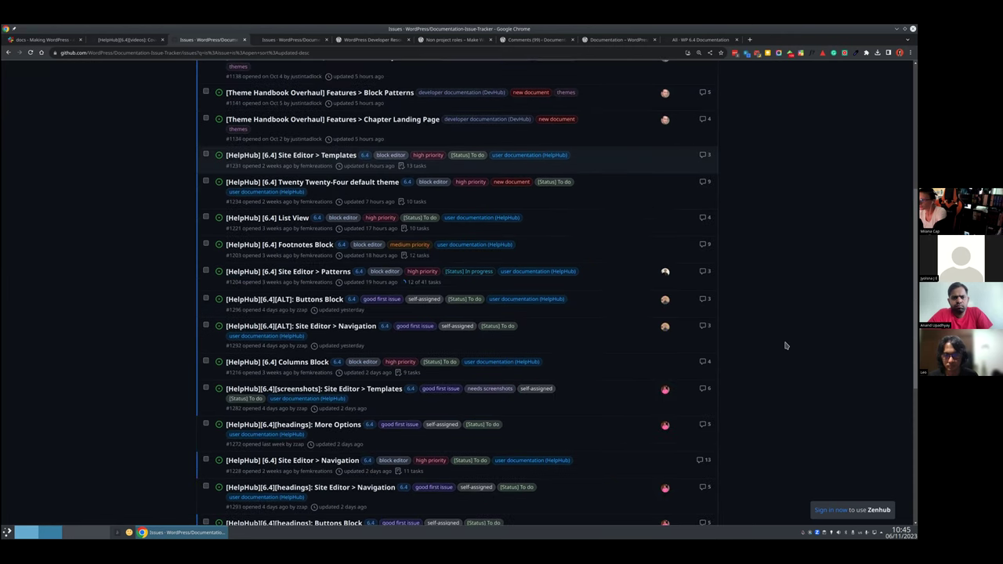
{"action": "scroll", "coordinate": [785, 345], "scroll_direction": "down", "scroll_amount": 6}
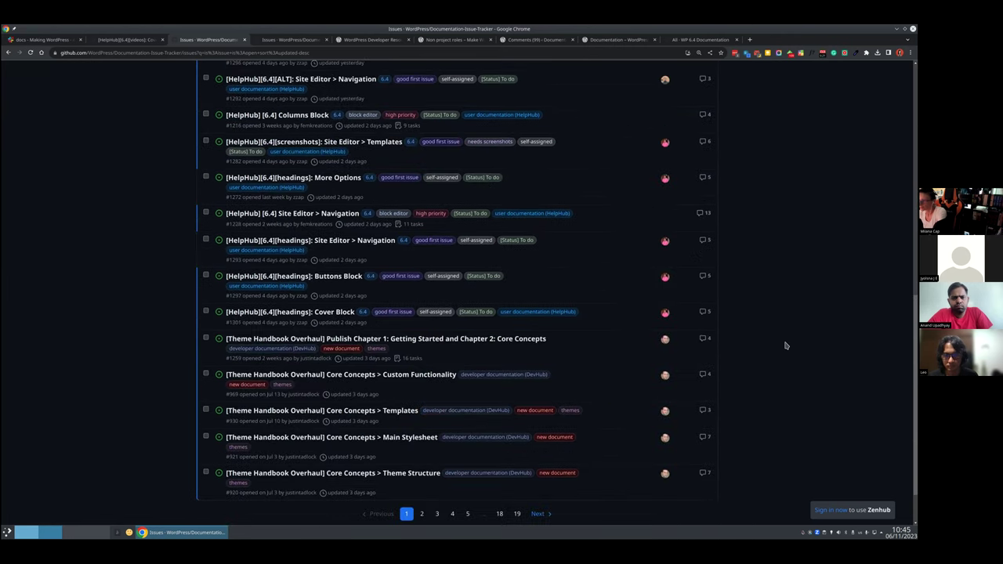
{"action": "scroll", "coordinate": [810, 305], "scroll_direction": "up", "scroll_amount": 6}
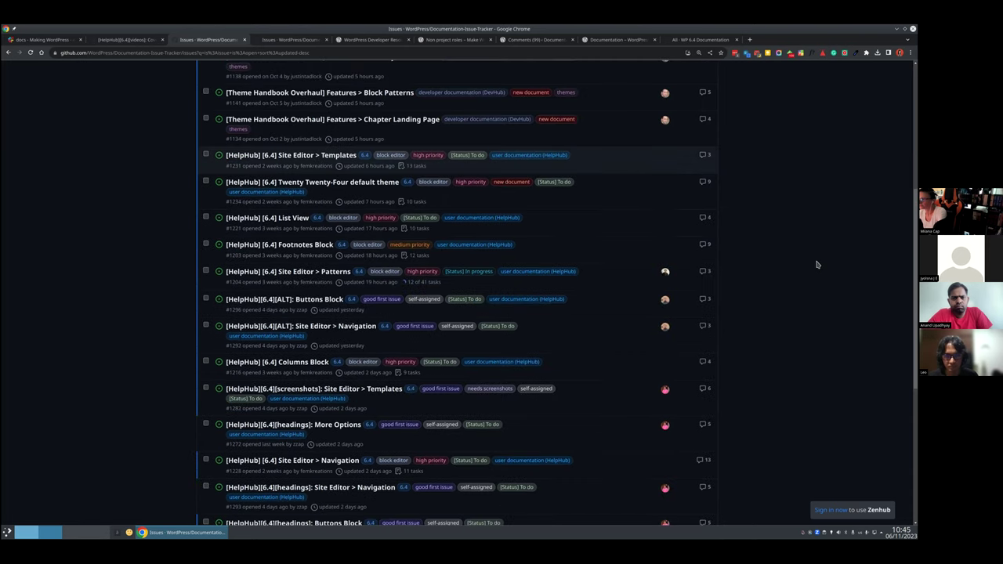
{"action": "scroll", "coordinate": [815, 229], "scroll_direction": "up", "scroll_amount": 1}
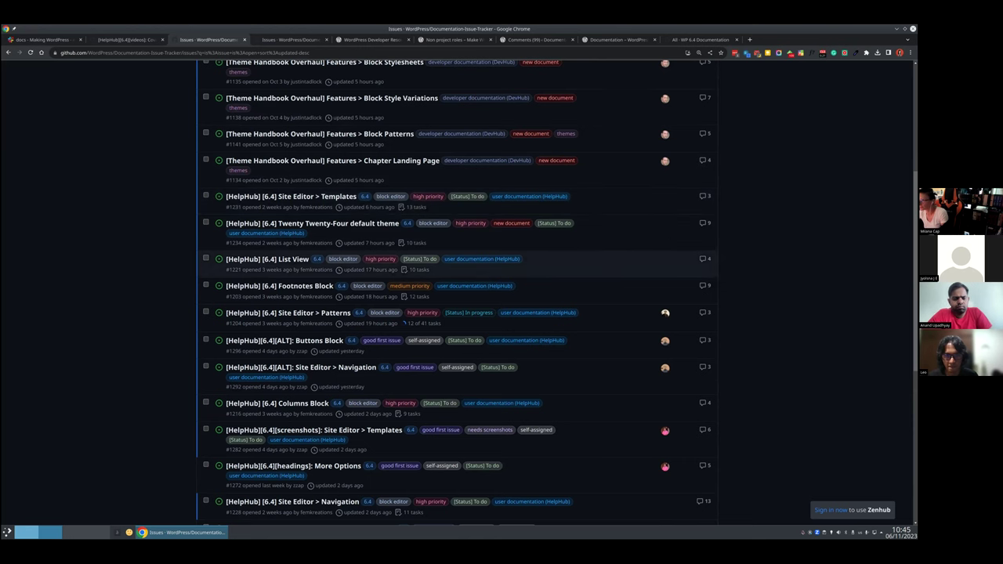
{"action": "scroll", "coordinate": [458, 267], "scroll_direction": "up", "scroll_amount": 3}
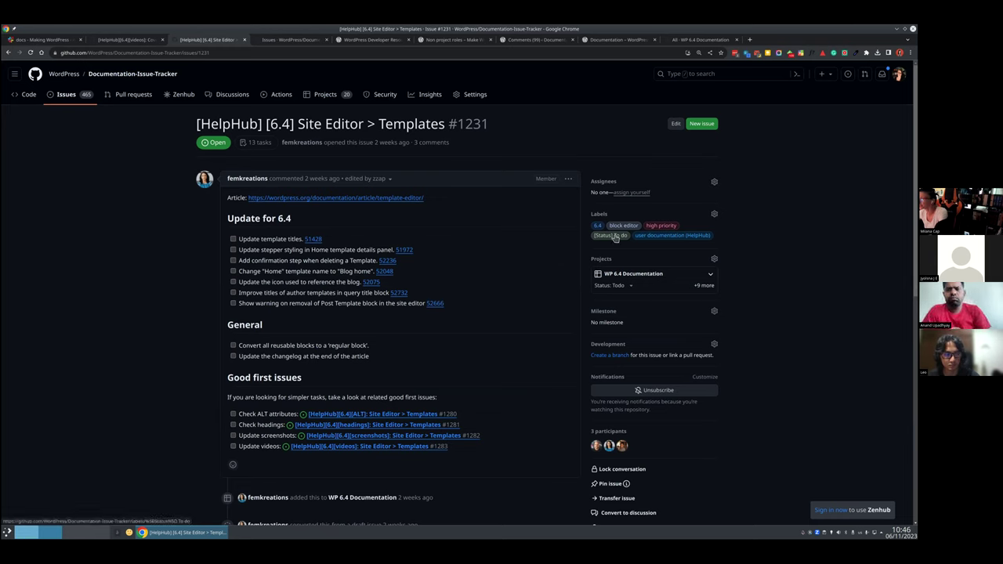
Step: Check issue #1231's Todo project status without changing it, then go back to the issues list
{"action": "left_click", "coordinate": [618, 286]}
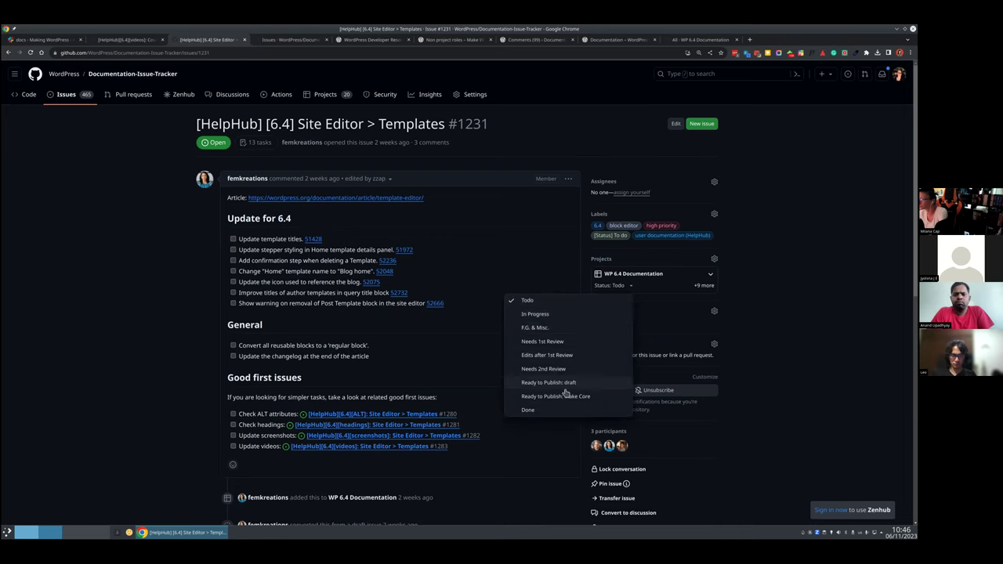
{"action": "key", "text": "Escape"}
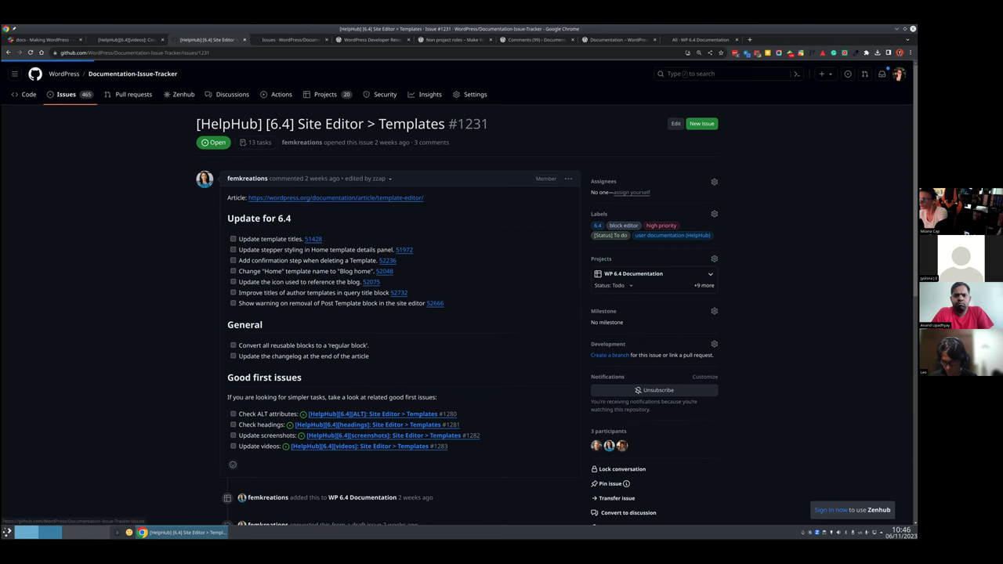
{"action": "key", "text": "alt+Left"}
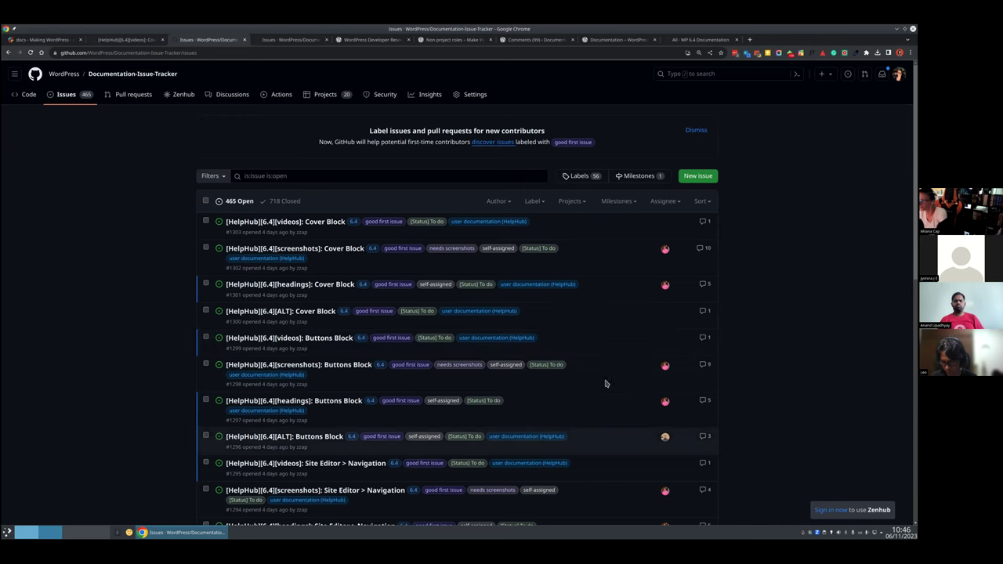
Step: Read through issue #1298's Buttons Block screenshots comments, then go back to the open issues list
{"action": "scroll", "coordinate": [608, 394], "scroll_direction": "down", "scroll_amount": 3}
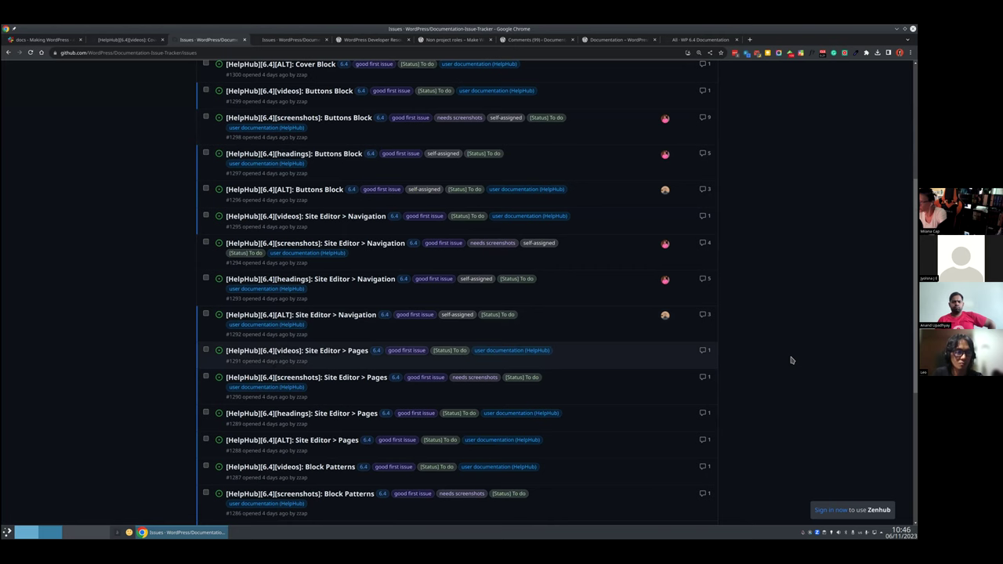
{"action": "scroll", "coordinate": [791, 360], "scroll_direction": "up", "scroll_amount": 5}
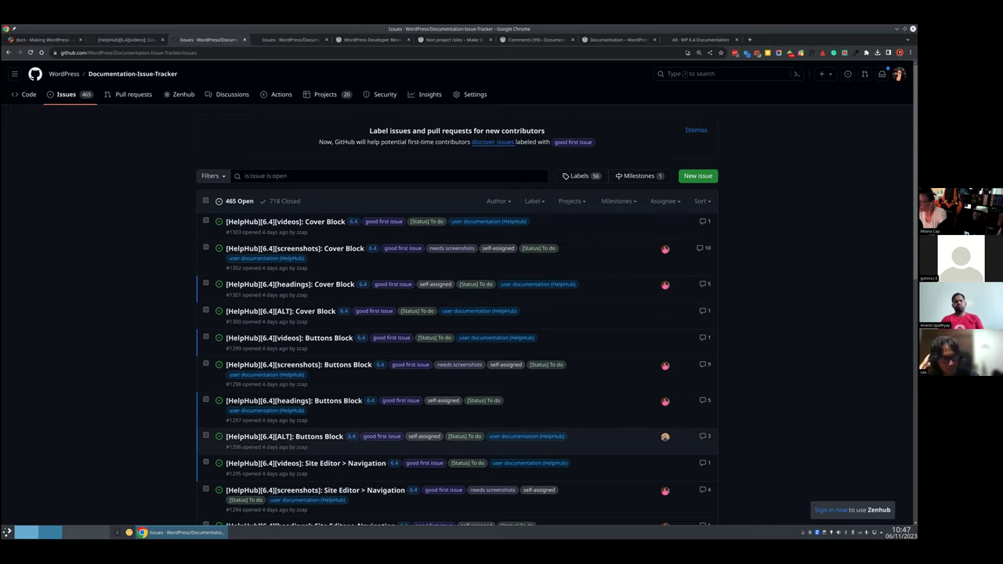
{"action": "scroll", "coordinate": [457, 439], "scroll_direction": "down", "scroll_amount": 3}
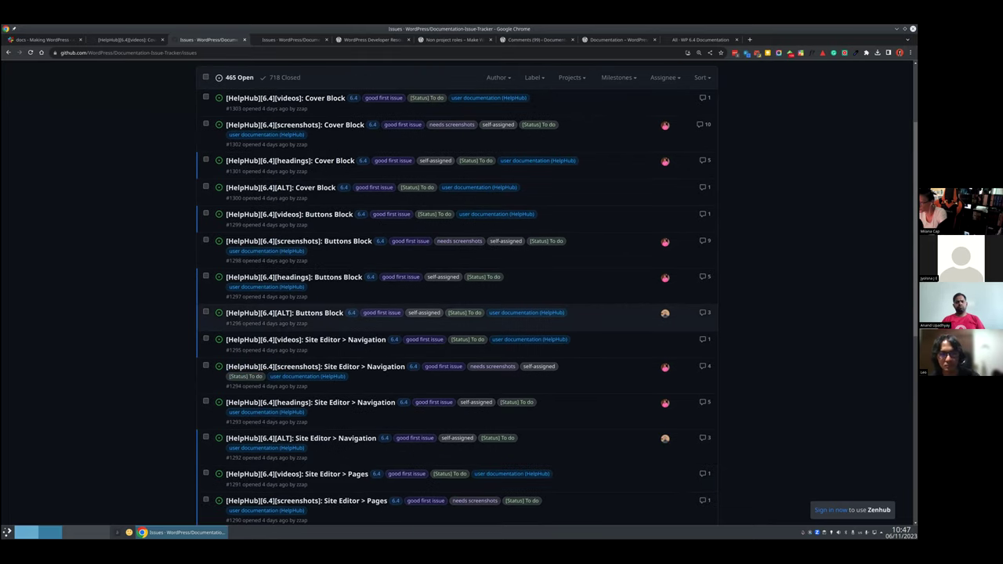
{"action": "scroll", "coordinate": [457, 314], "scroll_direction": "up", "scroll_amount": 3}
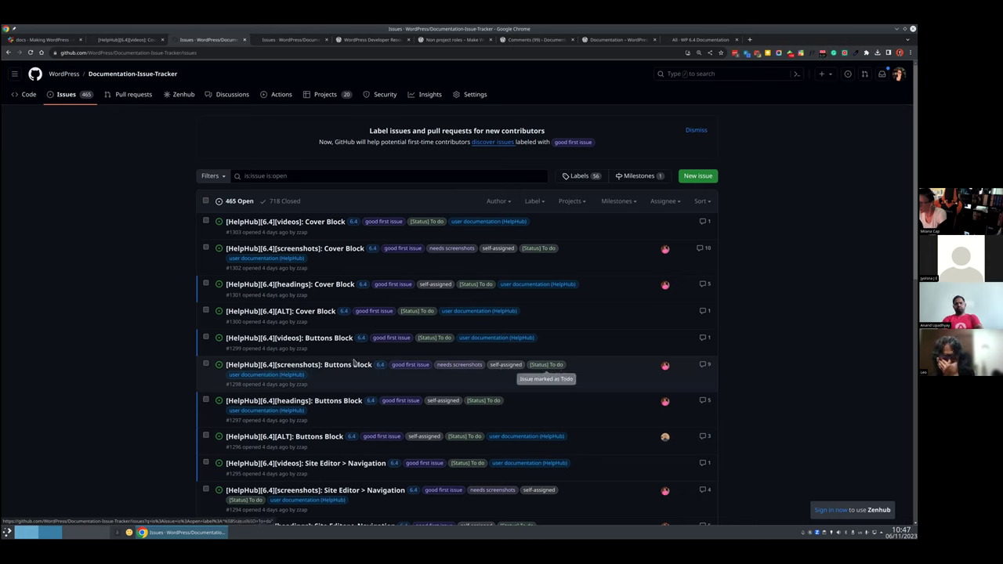
{"action": "mouse_move", "coordinate": [345, 367]}
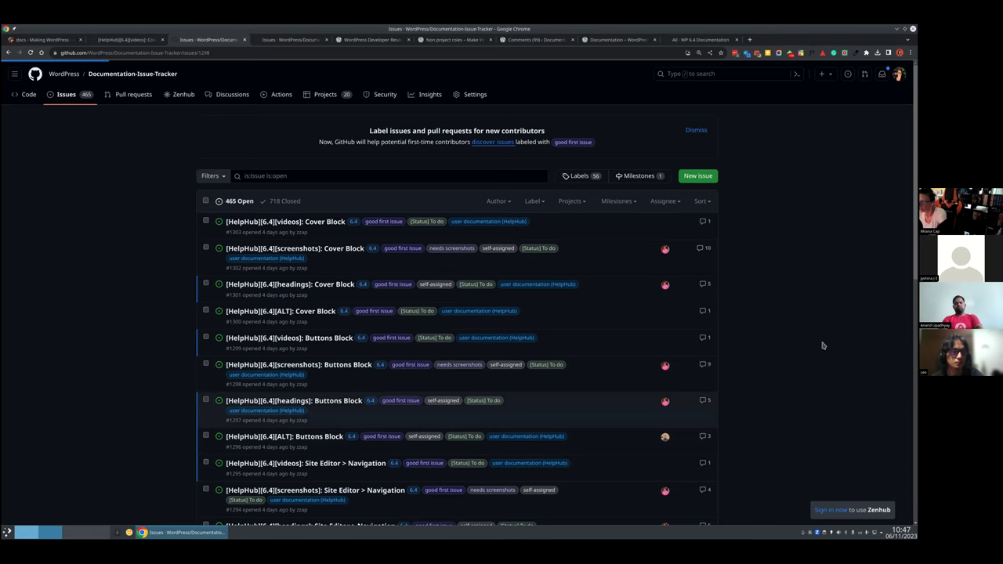
{"action": "scroll", "coordinate": [824, 323], "scroll_direction": "down", "scroll_amount": 5}
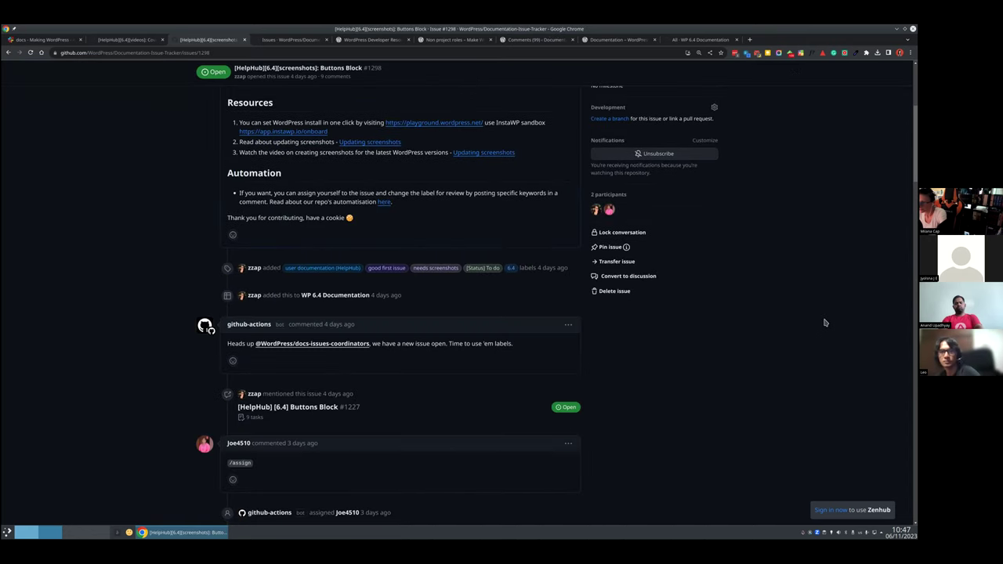
{"action": "scroll", "coordinate": [824, 322], "scroll_direction": "down", "scroll_amount": 4}
{"action": "scroll", "coordinate": [824, 323], "scroll_direction": "down", "scroll_amount": 4}
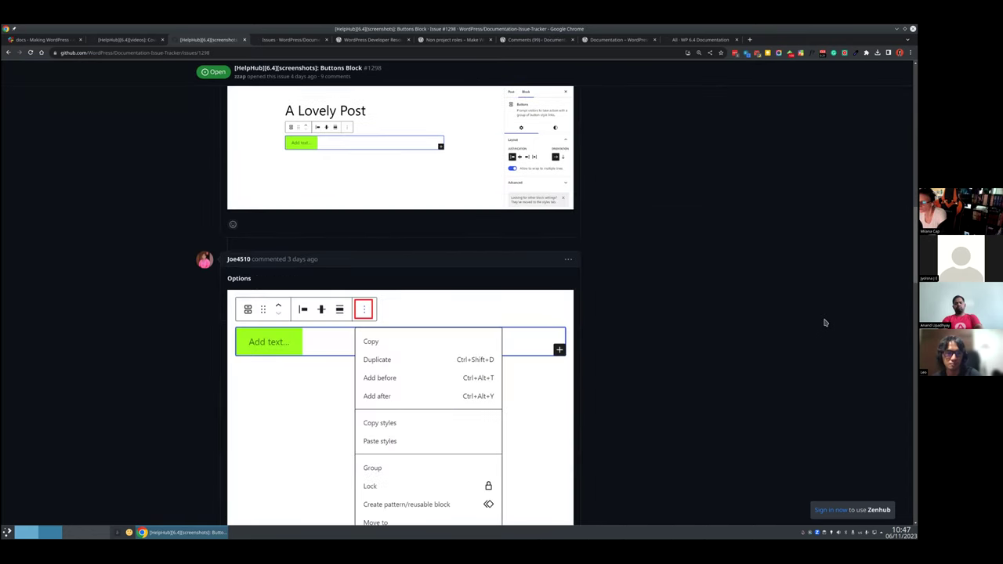
{"action": "scroll", "coordinate": [824, 323], "scroll_direction": "up", "scroll_amount": 10}
{"action": "key", "text": "alt+Left"}
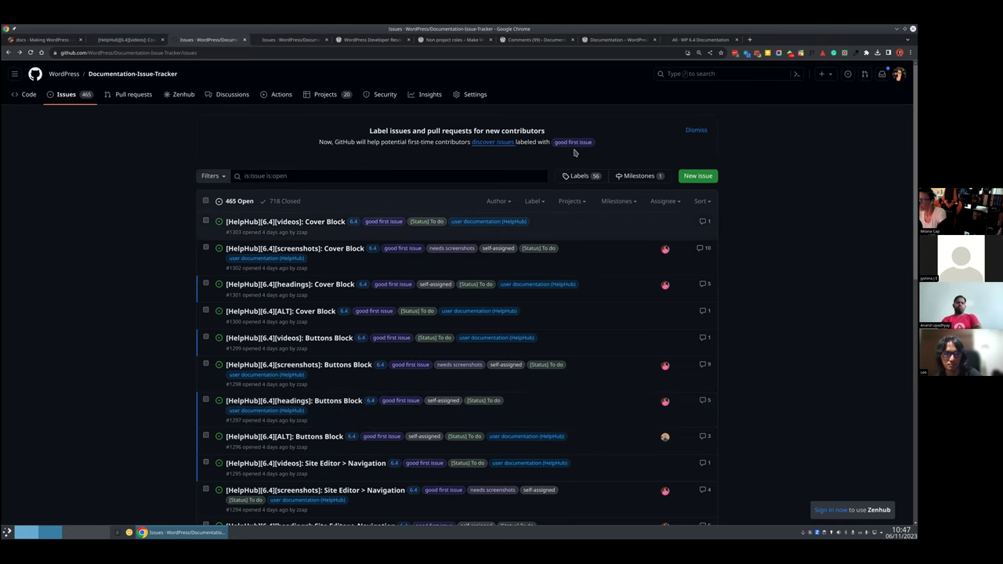
Step: Filter the issues by the [Status] Review label, found on page 2 of the labels
{"action": "left_click", "coordinate": [579, 175]}
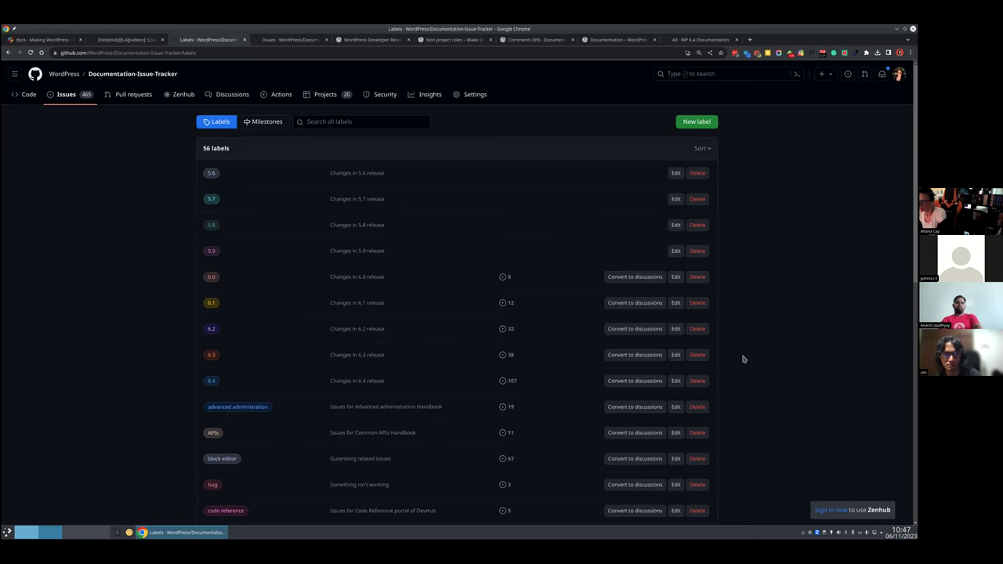
{"action": "scroll", "coordinate": [322, 326], "scroll_direction": "down", "scroll_amount": 10}
{"action": "left_click", "coordinate": [470, 445]}
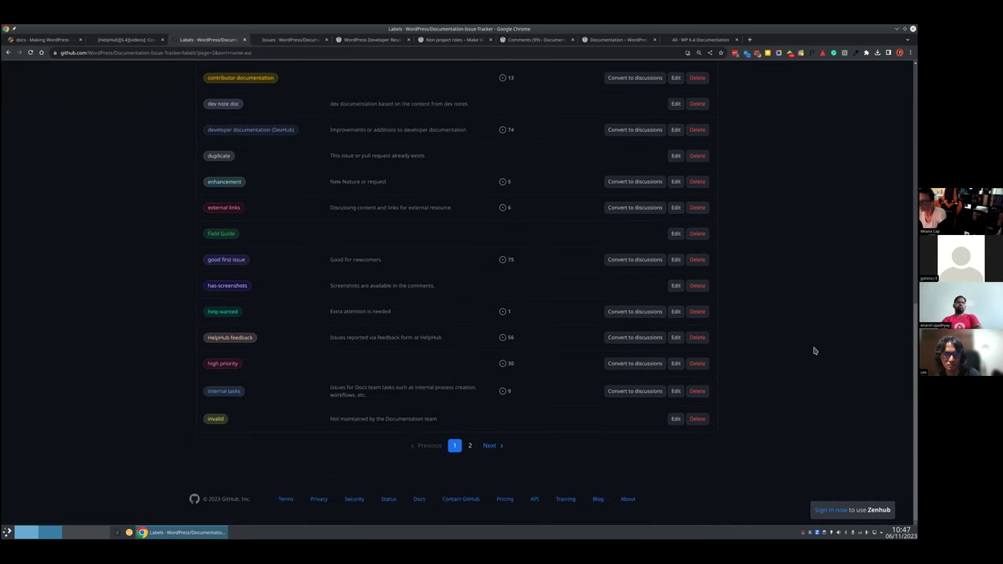
{"action": "scroll", "coordinate": [301, 354], "scroll_direction": "down", "scroll_amount": 5}
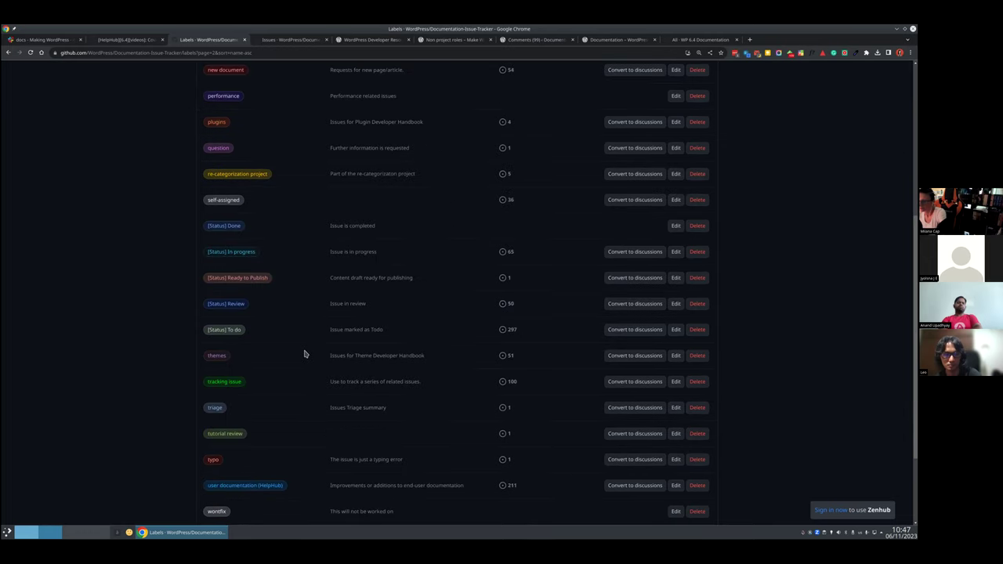
{"action": "scroll", "coordinate": [305, 354], "scroll_direction": "up", "scroll_amount": 2}
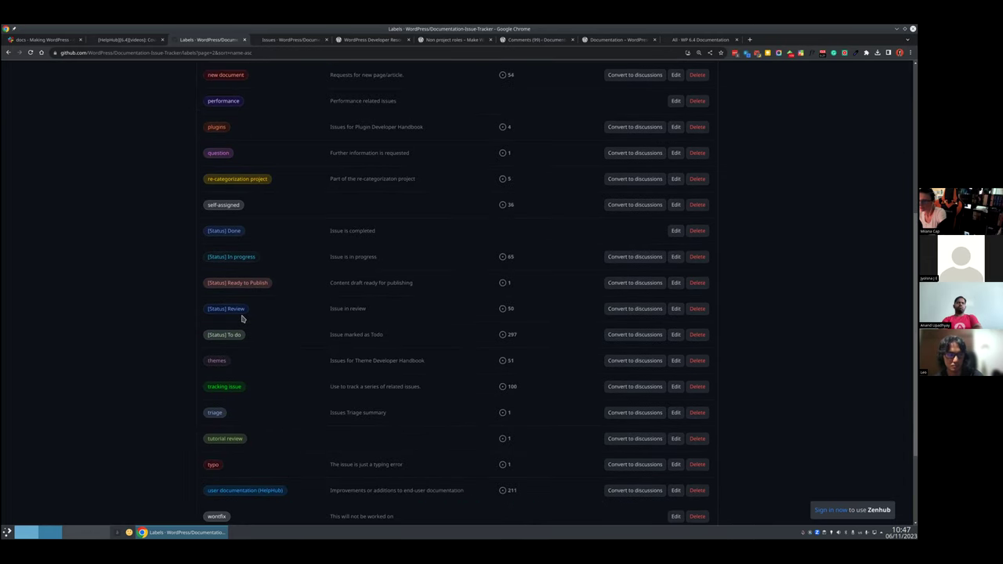
{"action": "left_click", "coordinate": [239, 311]}
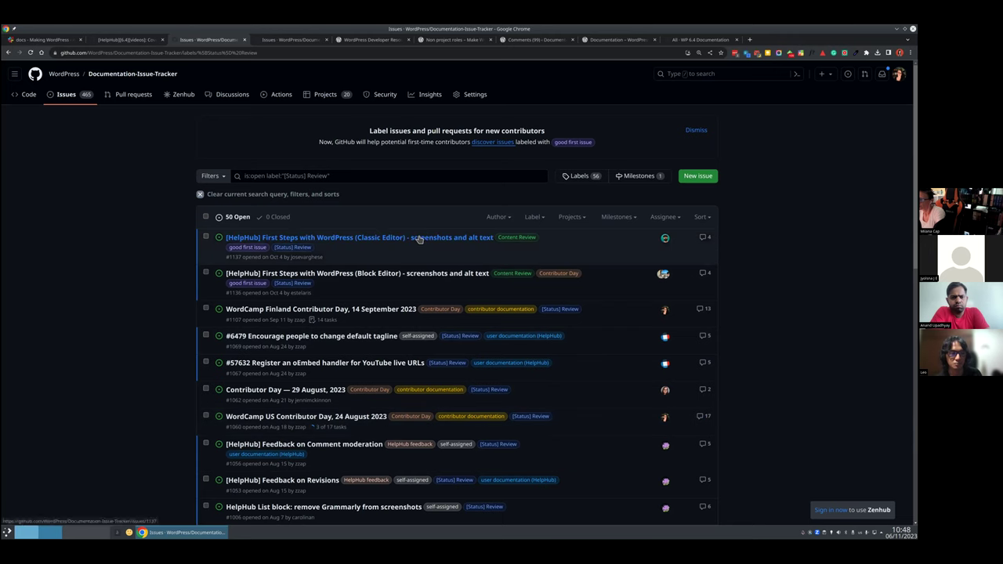
Step: Open issue #1137, the Classic Editor screenshots and alt text task, in a new tab and read its comments
{"action": "middle_click", "coordinate": [416, 237]}
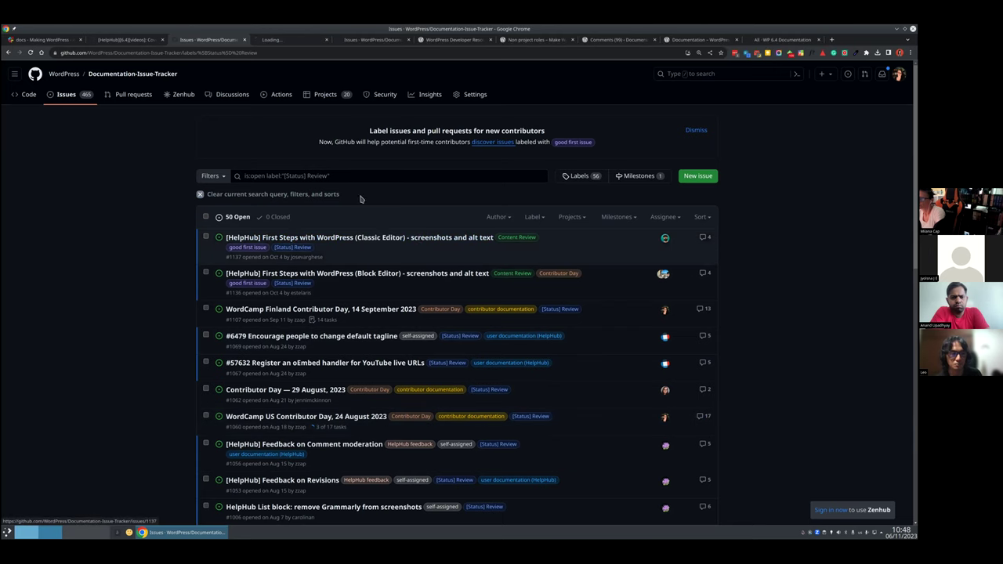
{"action": "left_click", "coordinate": [303, 40]}
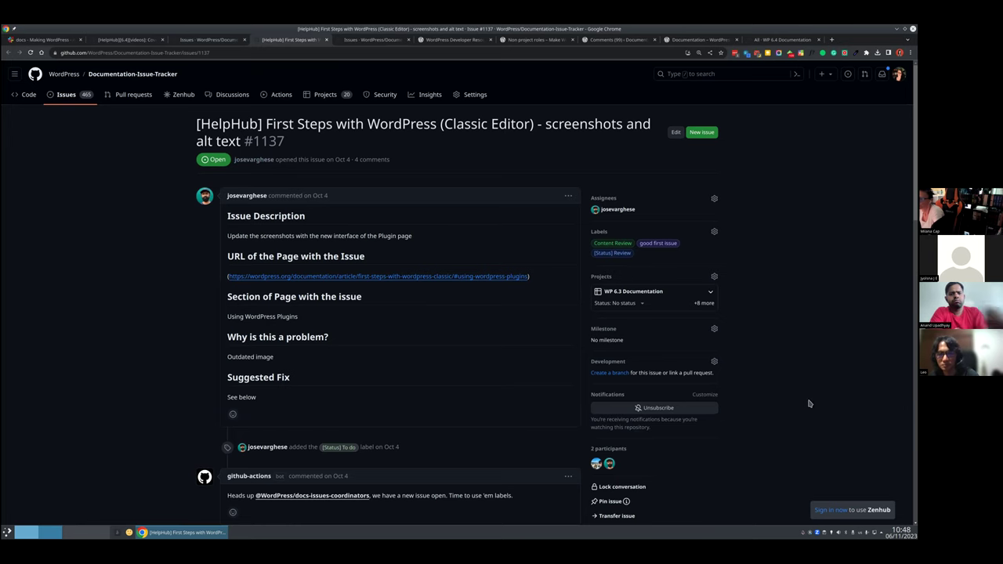
{"action": "scroll", "coordinate": [808, 399], "scroll_direction": "down", "scroll_amount": 3}
{"action": "scroll", "coordinate": [809, 398], "scroll_direction": "down", "scroll_amount": 9}
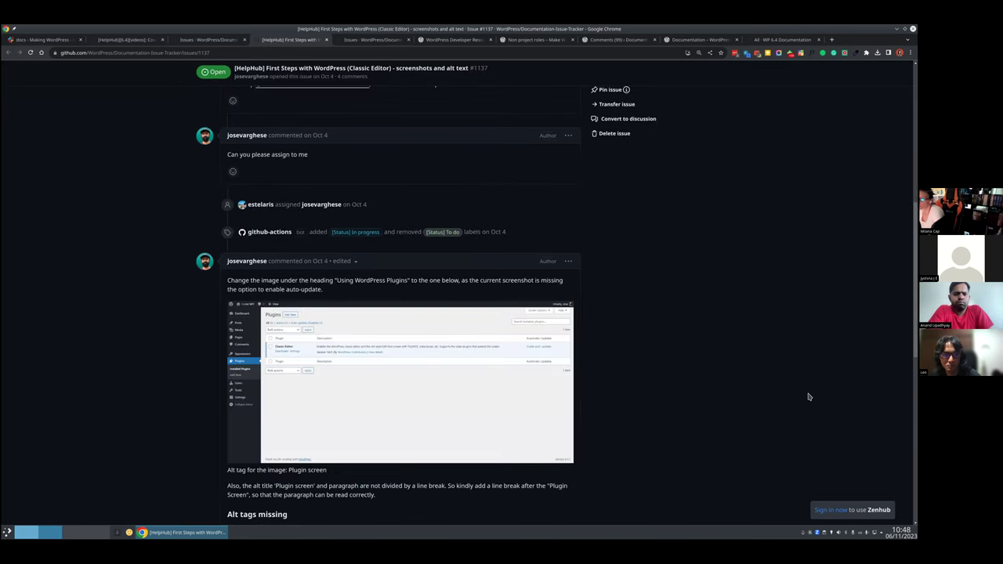
{"action": "scroll", "coordinate": [601, 210], "scroll_direction": "up", "scroll_amount": 3}
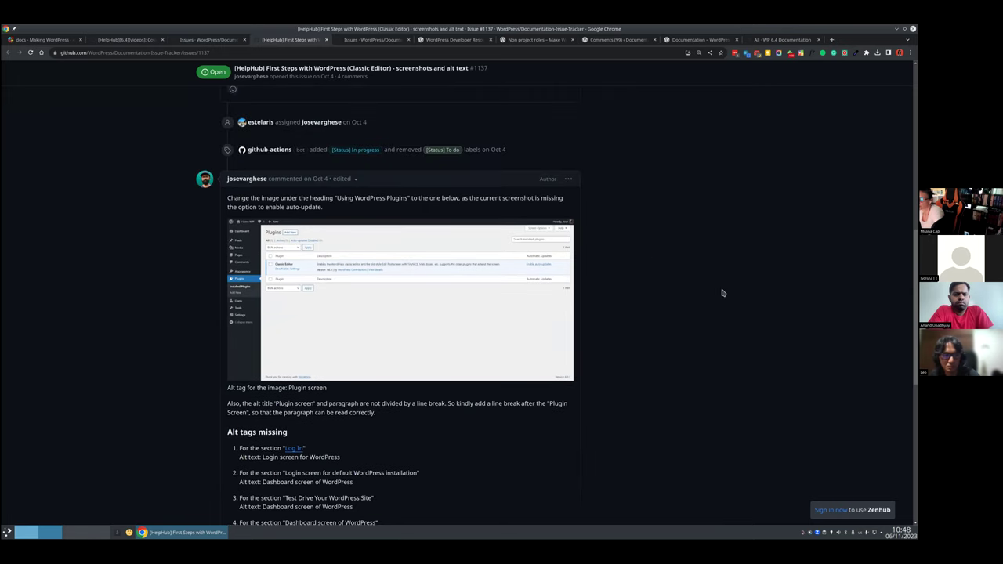
{"action": "scroll", "coordinate": [721, 291], "scroll_direction": "up", "scroll_amount": 10}
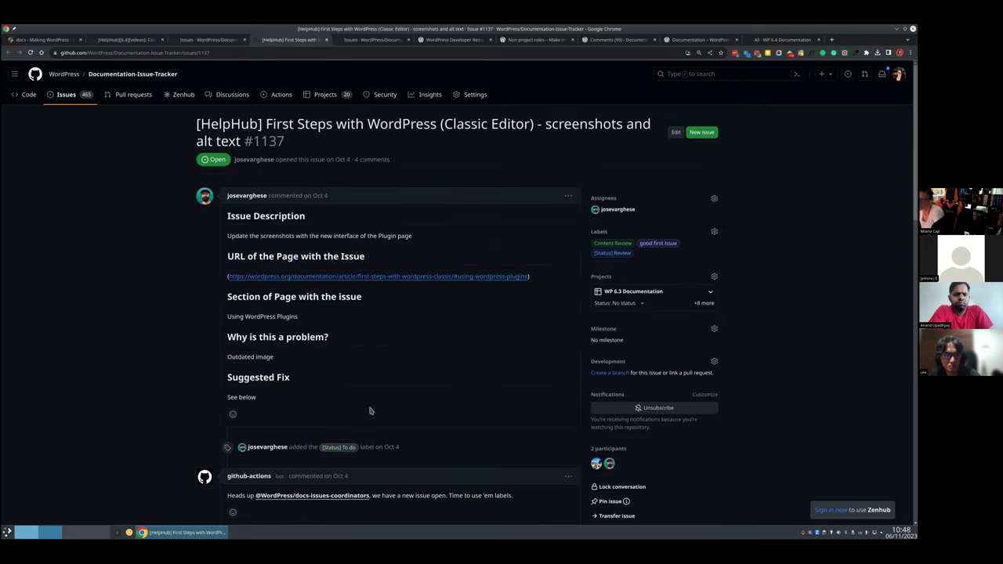
{"action": "scroll", "coordinate": [492, 421], "scroll_direction": "down", "scroll_amount": 5}
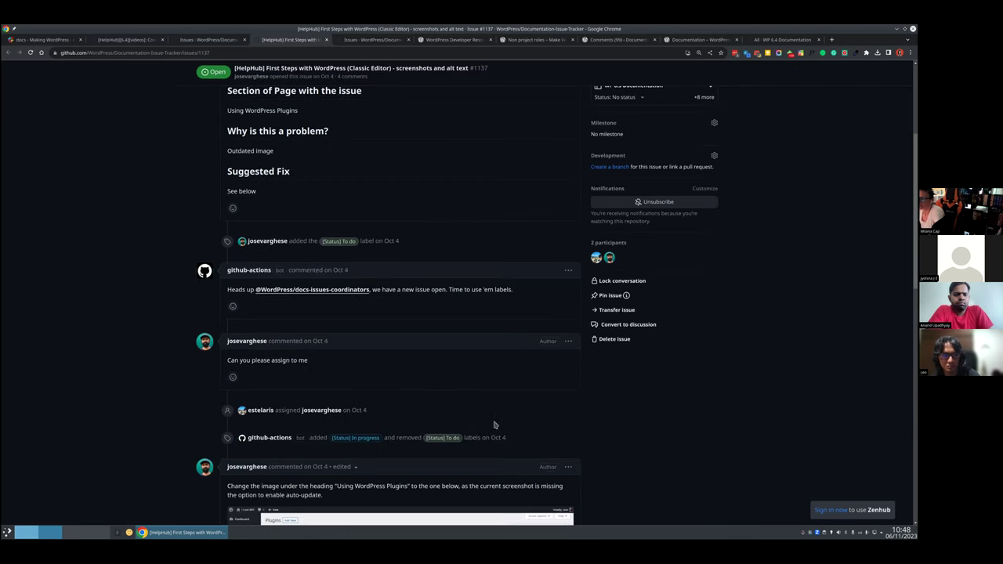
{"action": "scroll", "coordinate": [372, 265], "scroll_direction": "down", "scroll_amount": 2}
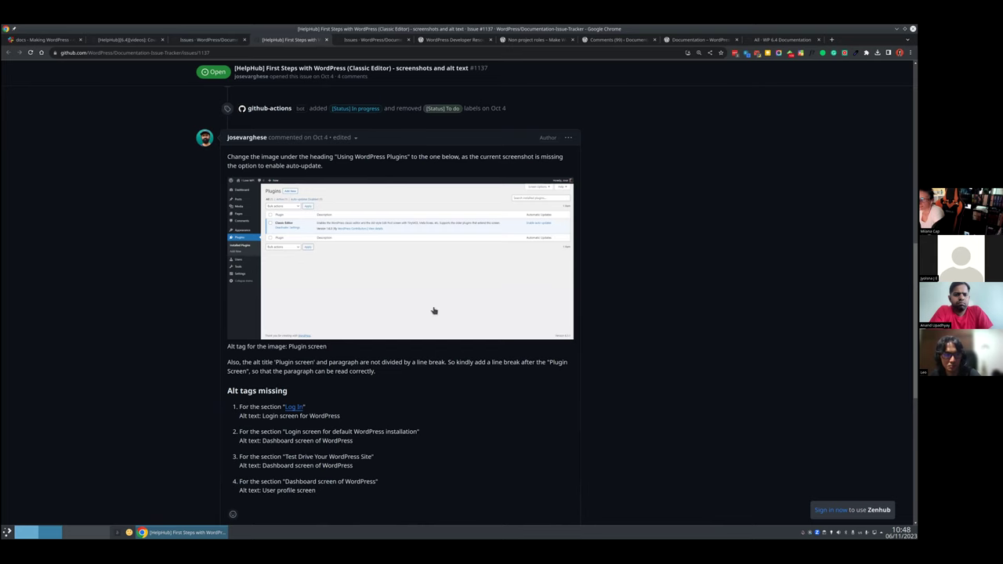
{"action": "scroll", "coordinate": [296, 383], "scroll_direction": "down", "scroll_amount": 2}
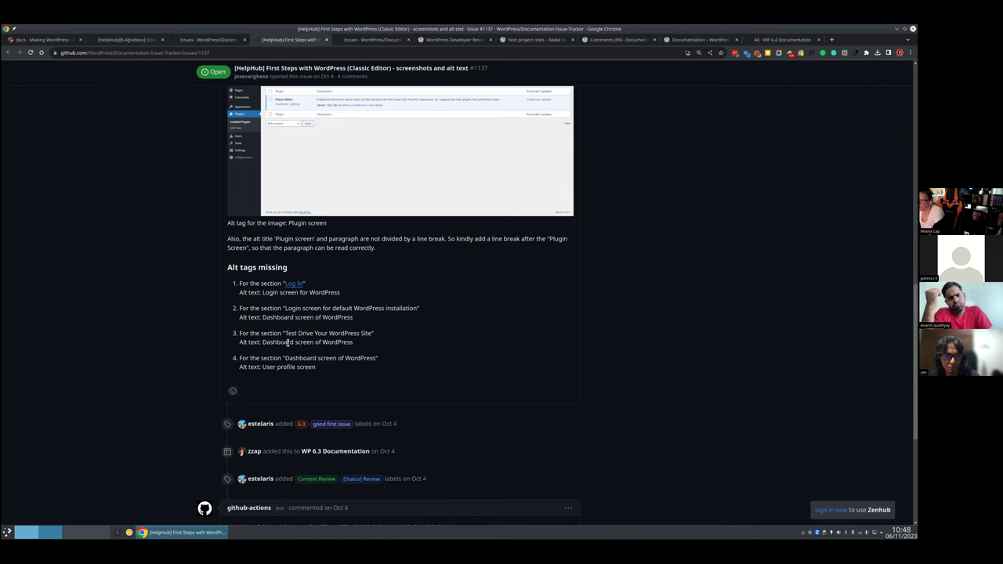
Step: Highlight 'Test Drive Your WordPress Site' in issue #1137, then move through the tabs to WordPress Developer Resources
{"action": "left_click_drag", "start_coordinate": [285, 333], "coordinate": [373, 333]}
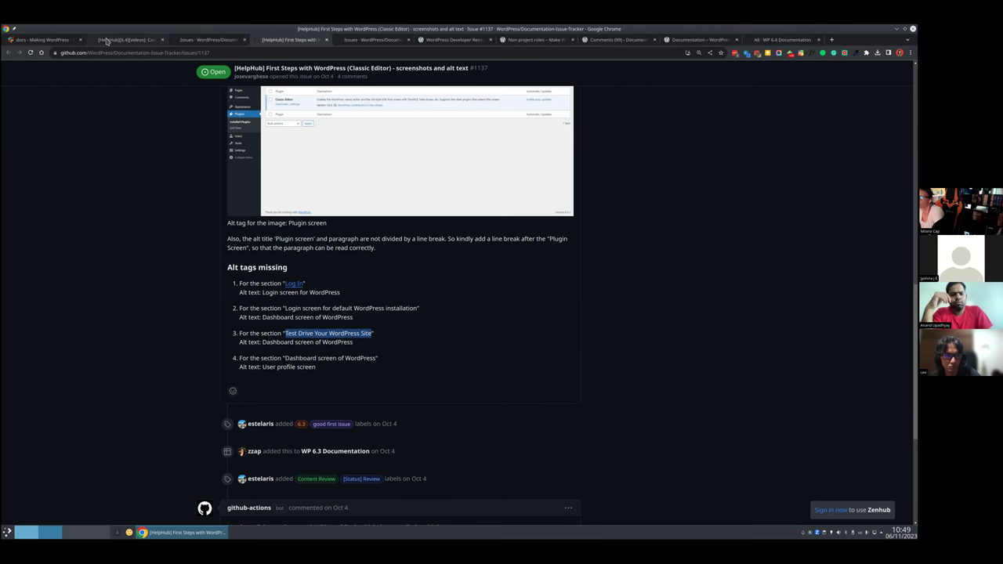
{"action": "left_click", "coordinate": [106, 41]}
{"action": "left_click", "coordinate": [201, 41]}
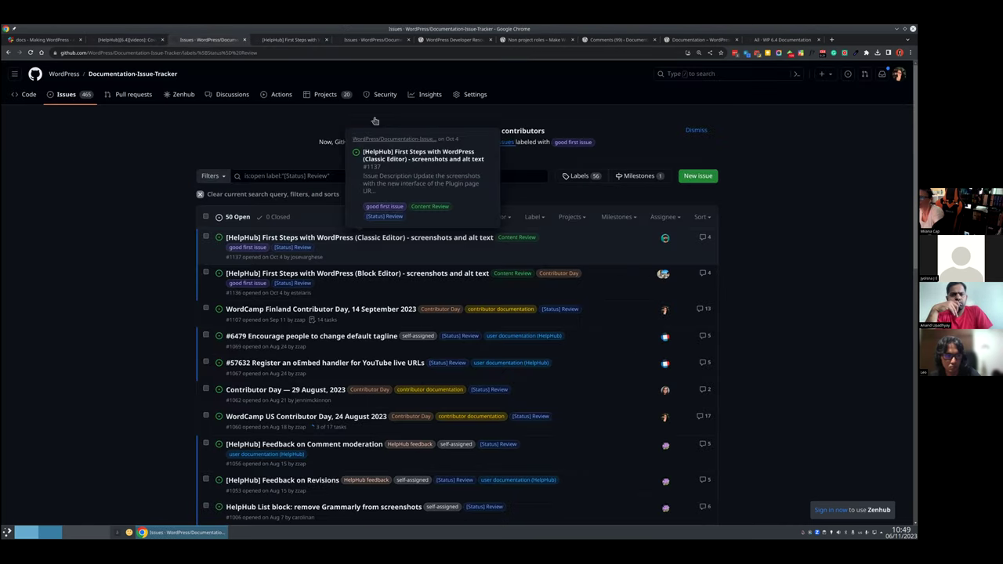
{"action": "left_click", "coordinate": [449, 41]}
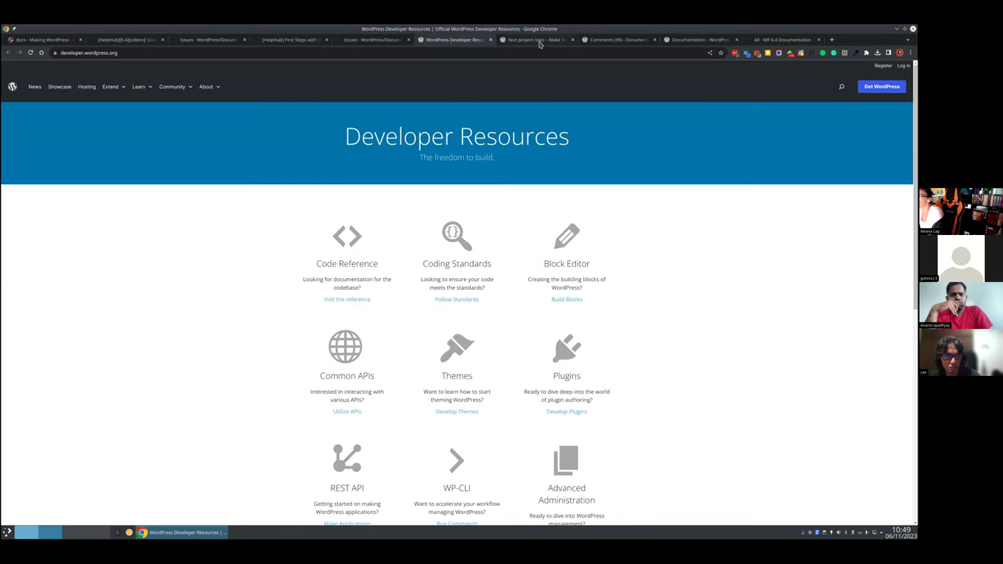
Step: Open the Style Guide from the Non project roles page in a new tab and read its Highlights page
{"action": "left_click", "coordinate": [539, 44]}
{"action": "scroll", "coordinate": [786, 173], "scroll_direction": "up", "scroll_amount": 15}
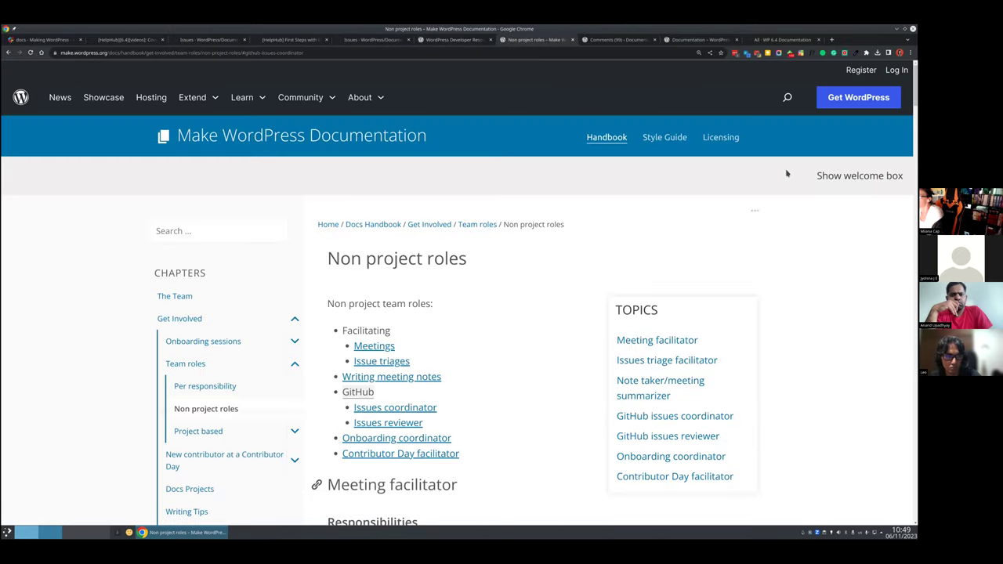
{"action": "middle_click", "coordinate": [663, 138]}
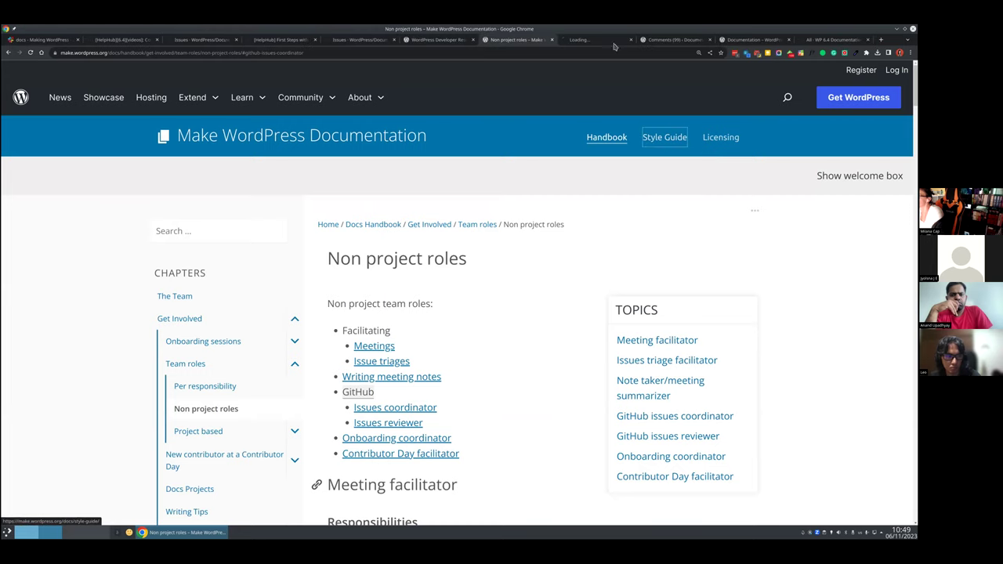
{"action": "left_click", "coordinate": [595, 41]}
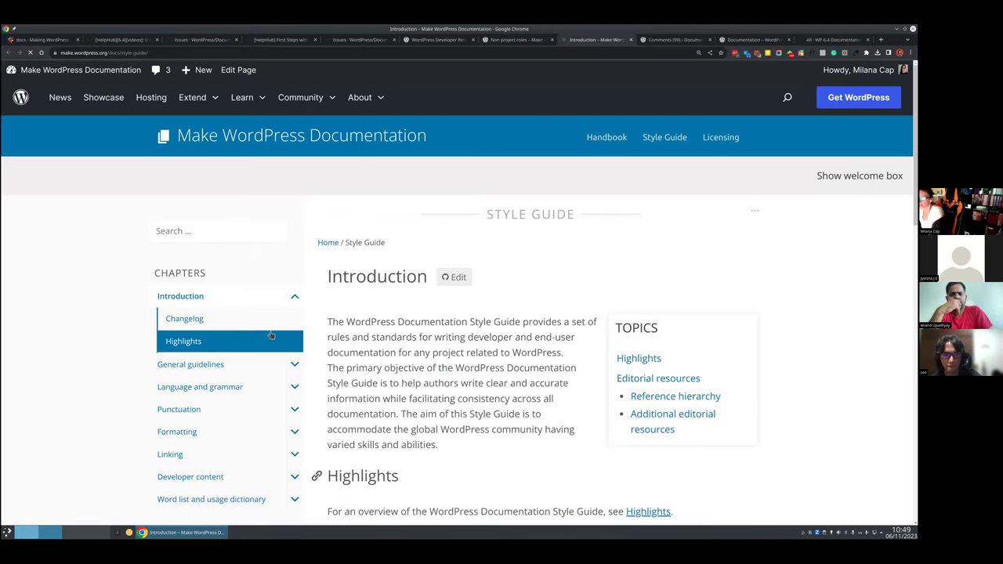
{"action": "left_click", "coordinate": [180, 343]}
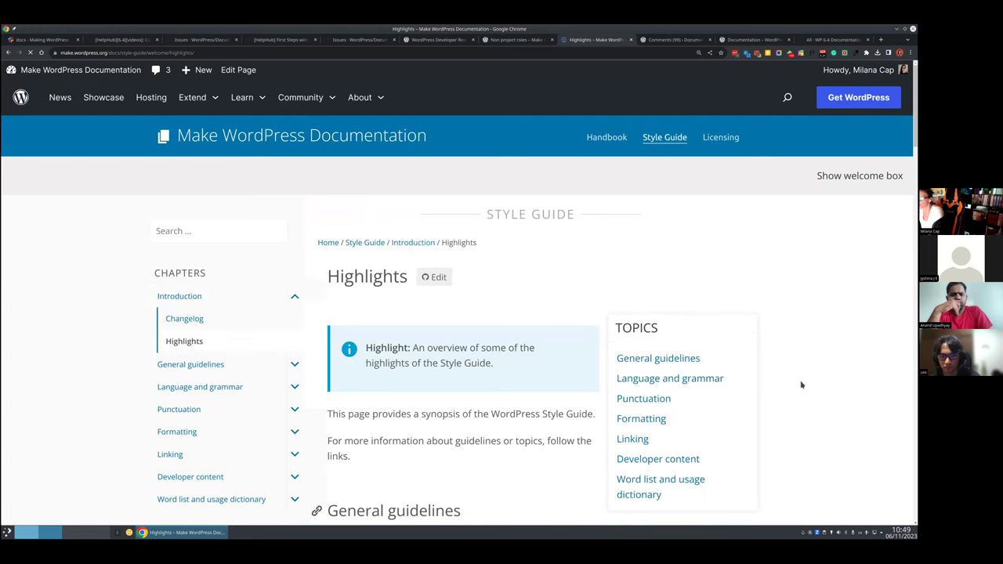
{"action": "scroll", "coordinate": [806, 368], "scroll_direction": "down", "scroll_amount": 3}
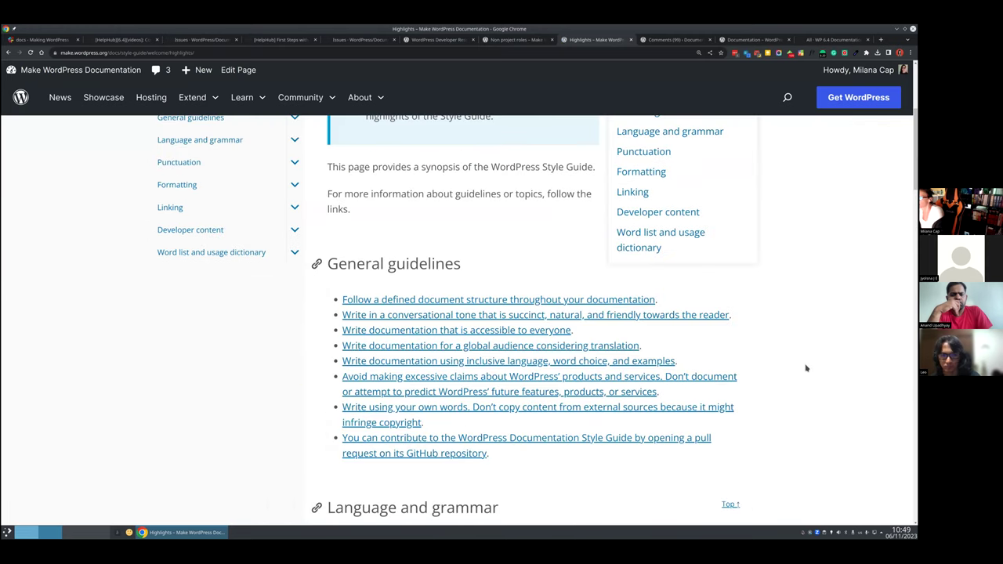
{"action": "scroll", "coordinate": [806, 367], "scroll_direction": "down", "scroll_amount": 7}
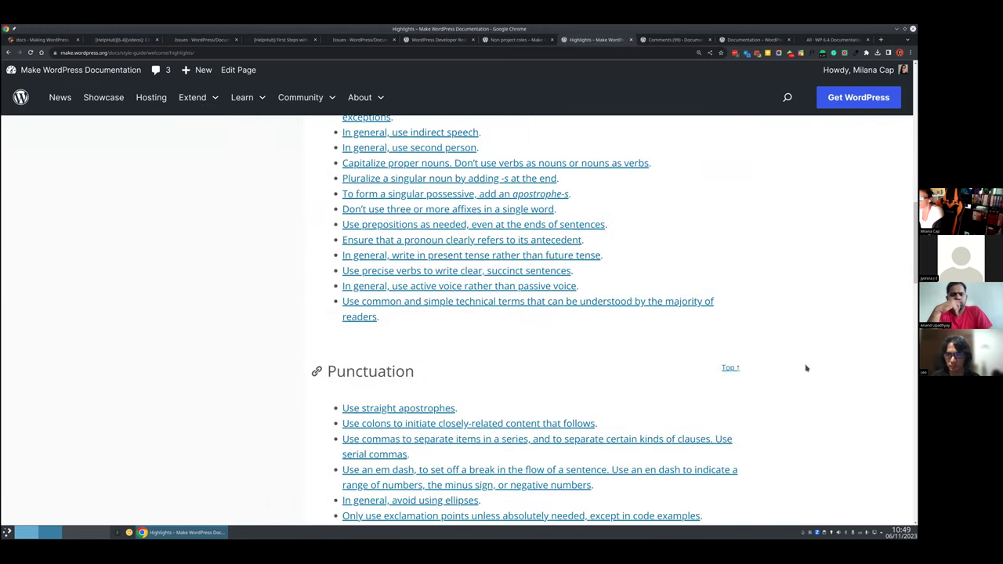
{"action": "scroll", "coordinate": [806, 367], "scroll_direction": "up", "scroll_amount": 8}
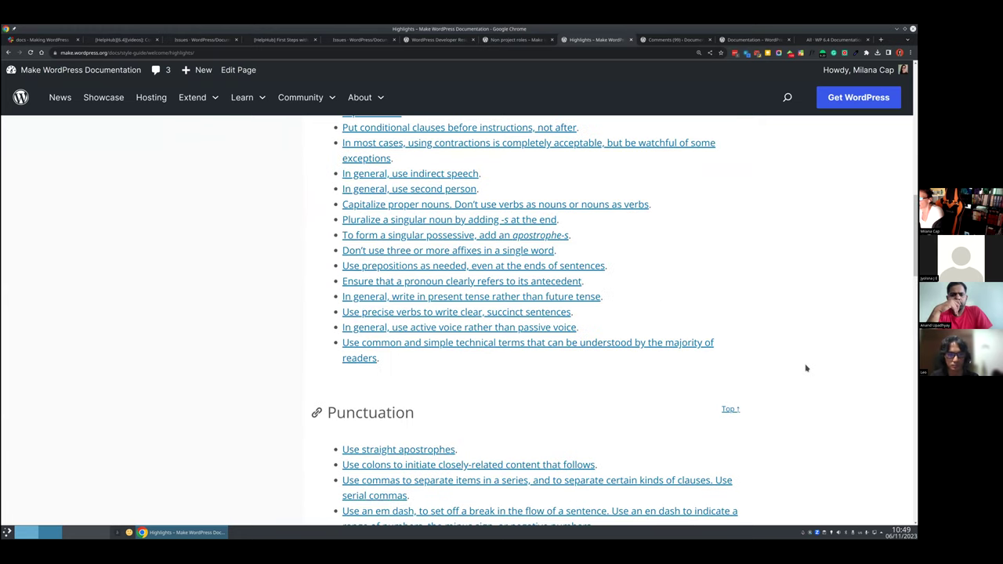
{"action": "scroll", "coordinate": [806, 367], "scroll_direction": "up", "scroll_amount": 3}
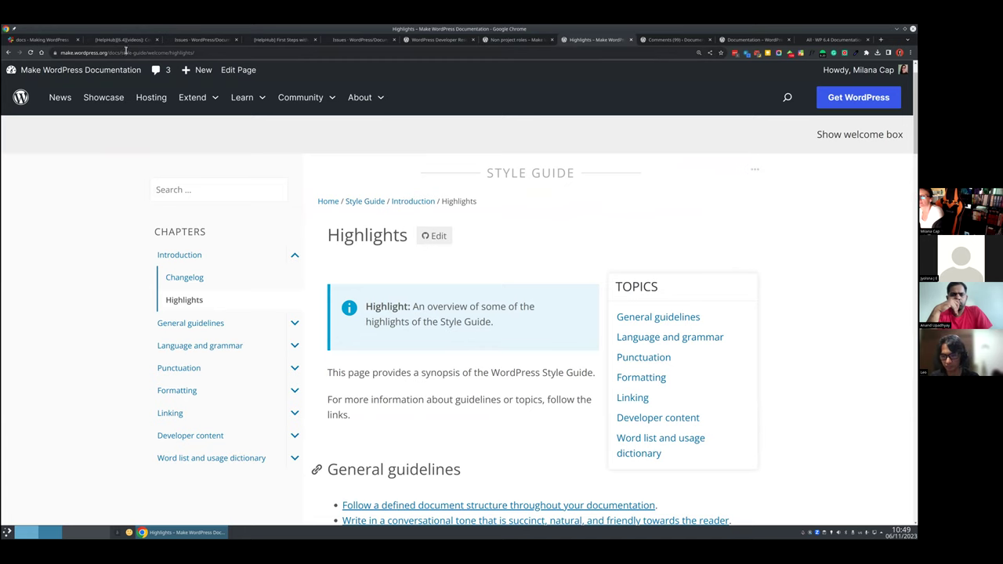
Step: Return to issue #1137, clear the text highlight, and scroll up to its description, assignee and labels
{"action": "left_click", "coordinate": [290, 39]}
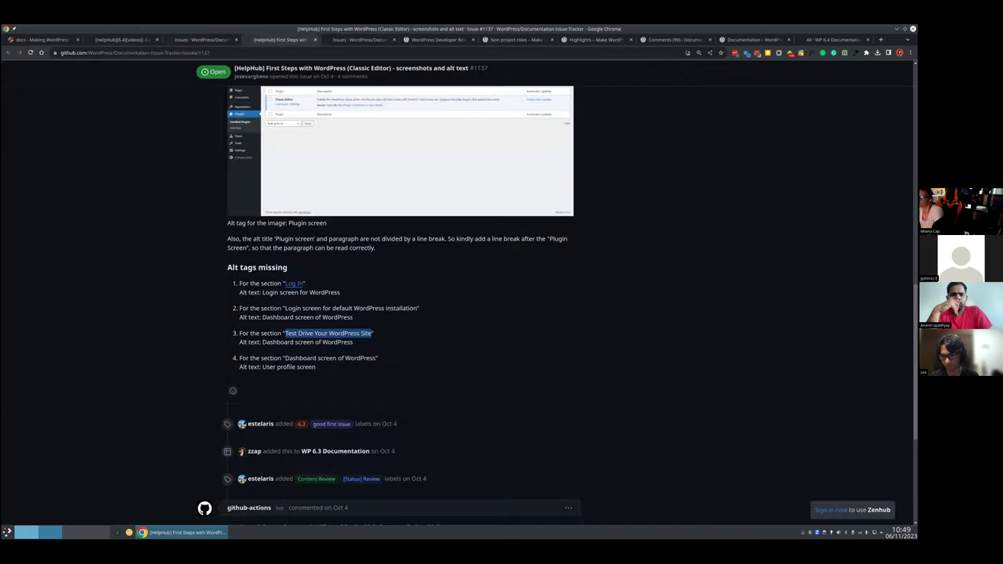
{"action": "left_click", "coordinate": [298, 334]}
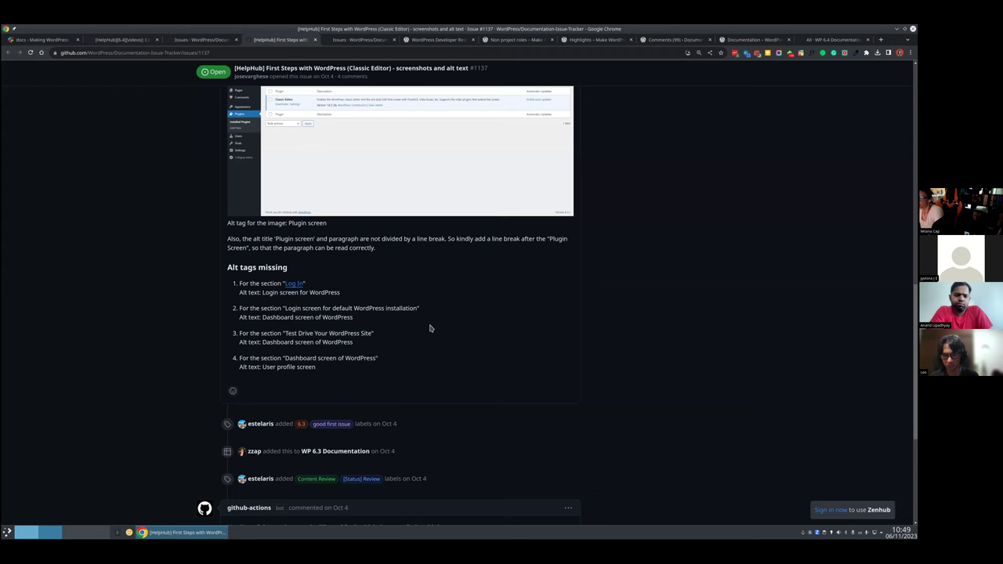
{"action": "scroll", "coordinate": [429, 328], "scroll_direction": "up", "scroll_amount": 2}
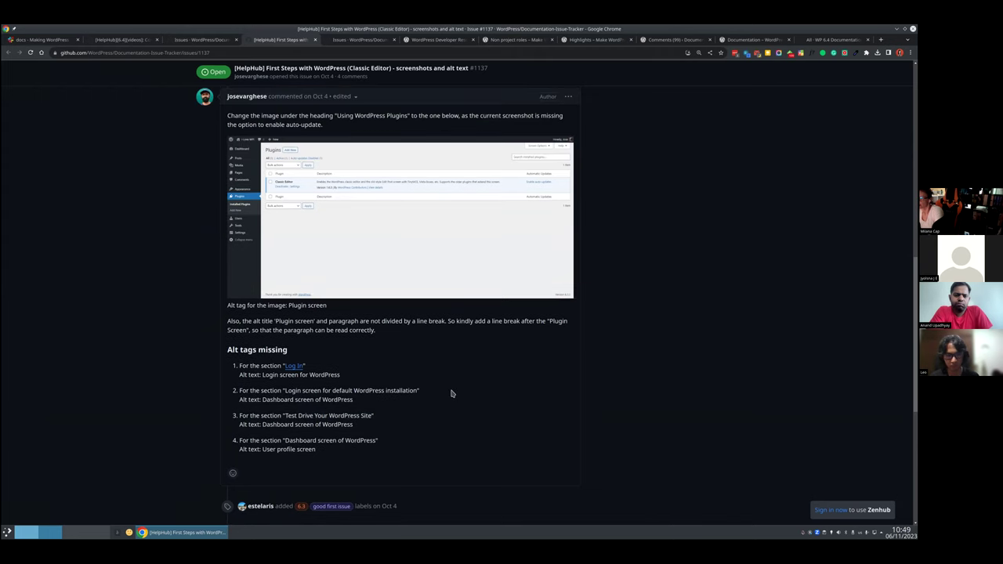
{"action": "scroll", "coordinate": [486, 376], "scroll_direction": "down", "scroll_amount": 6}
{"action": "scroll", "coordinate": [501, 376], "scroll_direction": "down", "scroll_amount": 2}
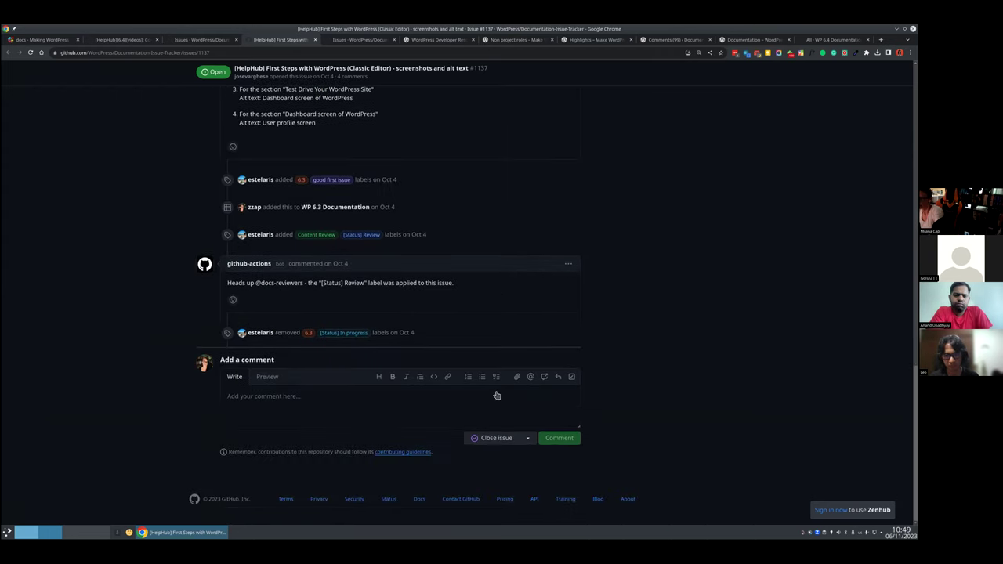
{"action": "left_click", "coordinate": [371, 404]}
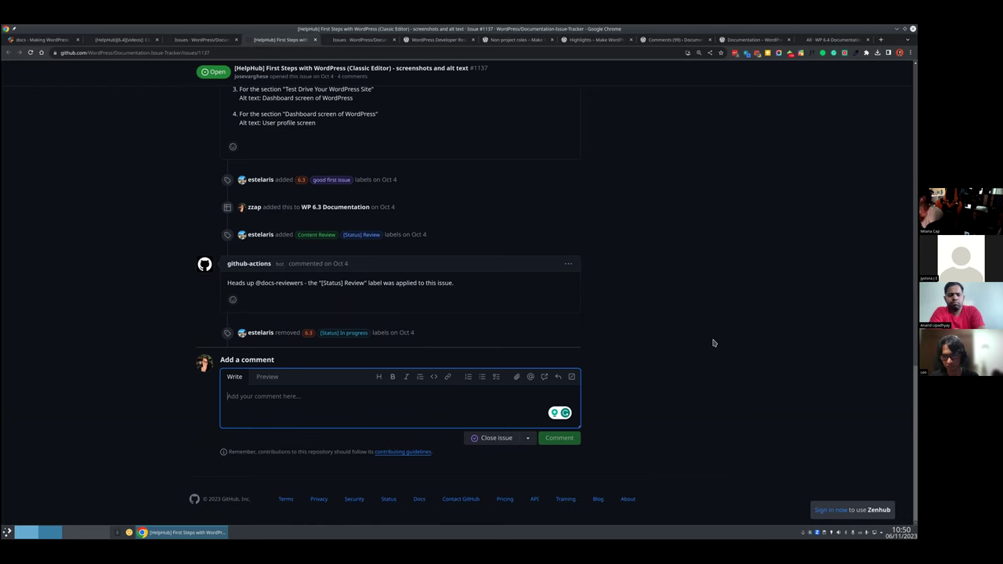
{"action": "scroll", "coordinate": [713, 343], "scroll_direction": "up", "scroll_amount": 10}
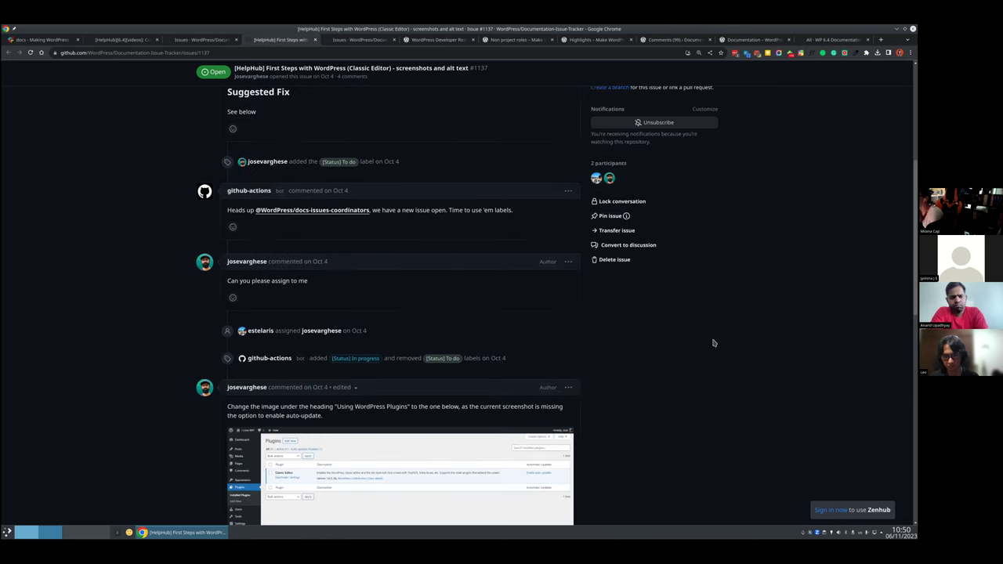
{"action": "scroll", "coordinate": [728, 317], "scroll_direction": "up", "scroll_amount": 2}
{"action": "scroll", "coordinate": [814, 357], "scroll_direction": "up", "scroll_amount": 1}
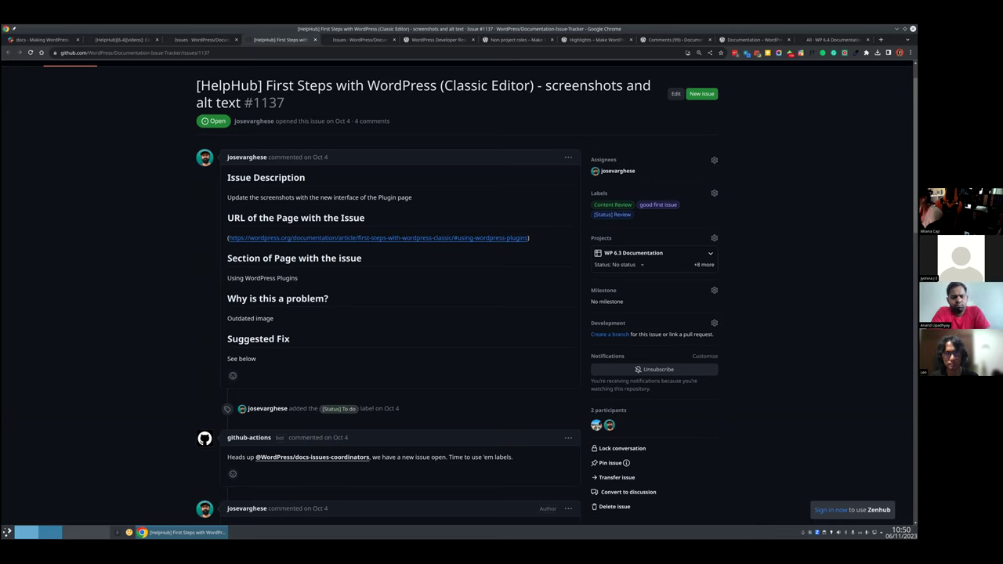
{"action": "scroll", "coordinate": [457, 290], "scroll_direction": "up", "scroll_amount": 1}
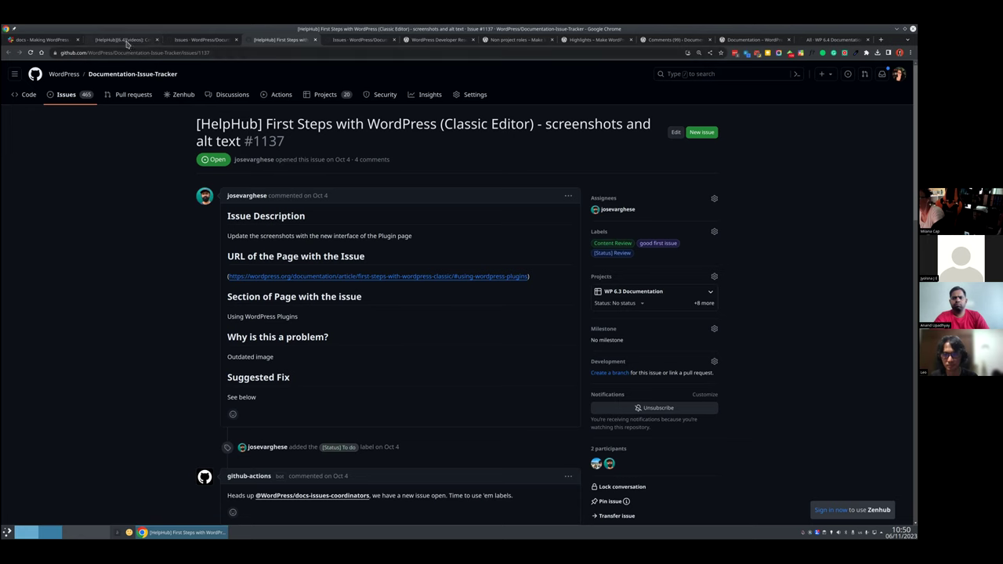
Step: Sort the [Status] Review issues list by Least recently updated
{"action": "left_click", "coordinate": [207, 40]}
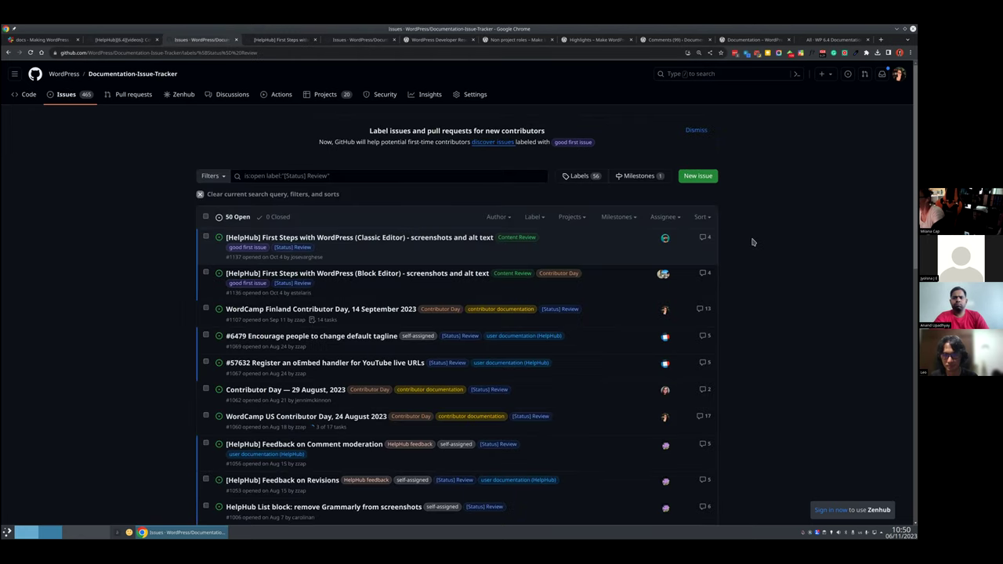
{"action": "left_click", "coordinate": [699, 217]}
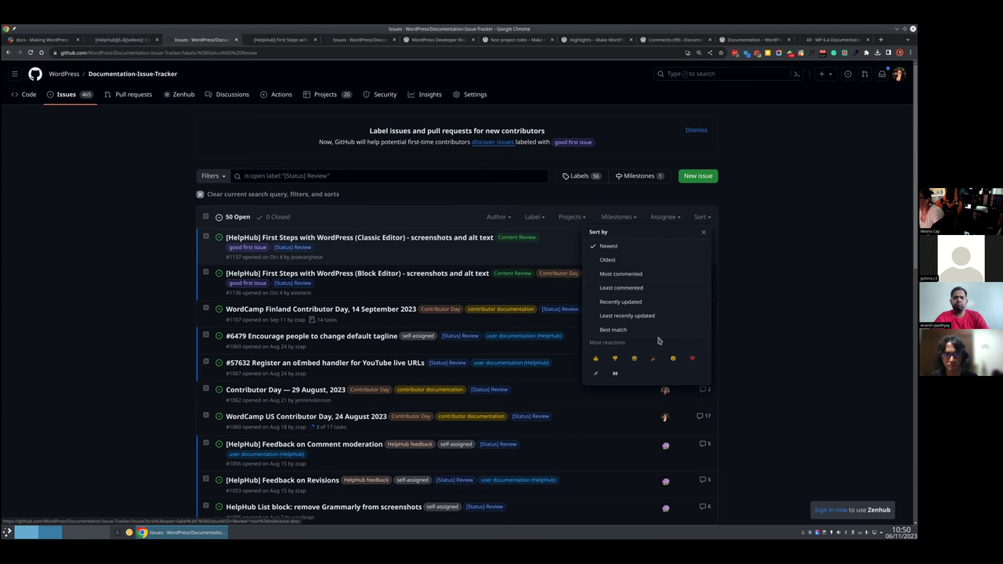
{"action": "left_click", "coordinate": [626, 316]}
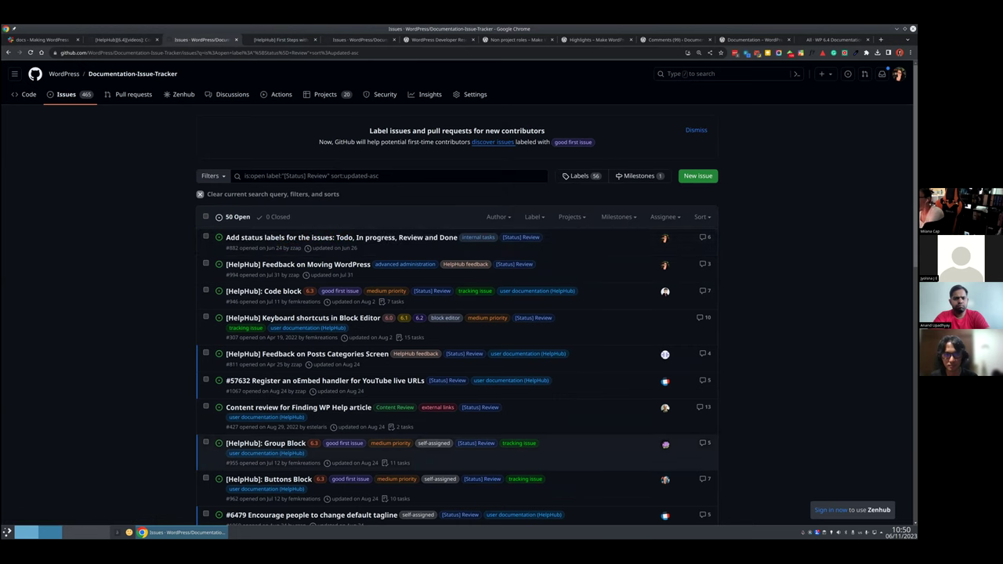
{"action": "scroll", "coordinate": [457, 353], "scroll_direction": "down", "scroll_amount": 3}
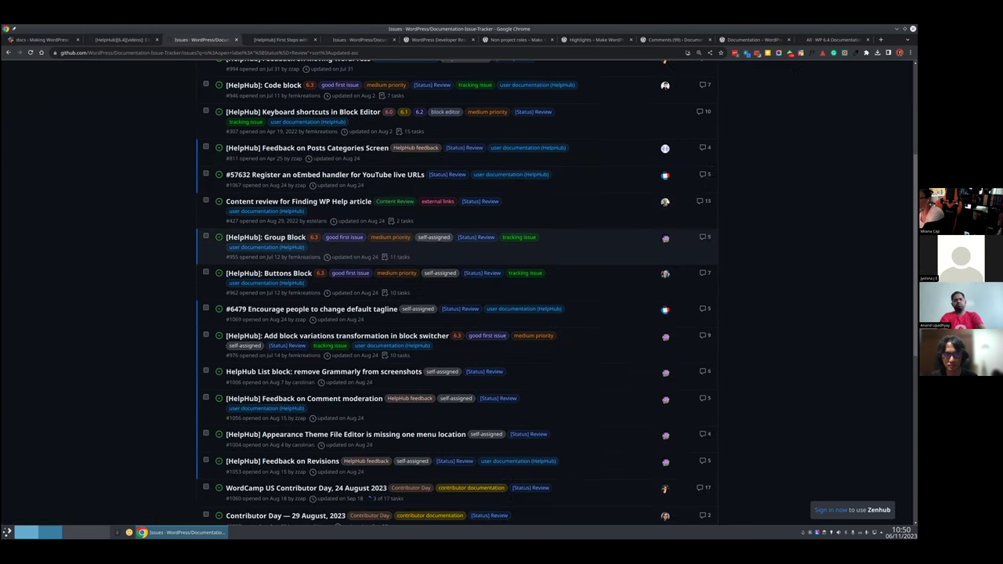
{"action": "scroll", "coordinate": [457, 313], "scroll_direction": "up", "scroll_amount": 3}
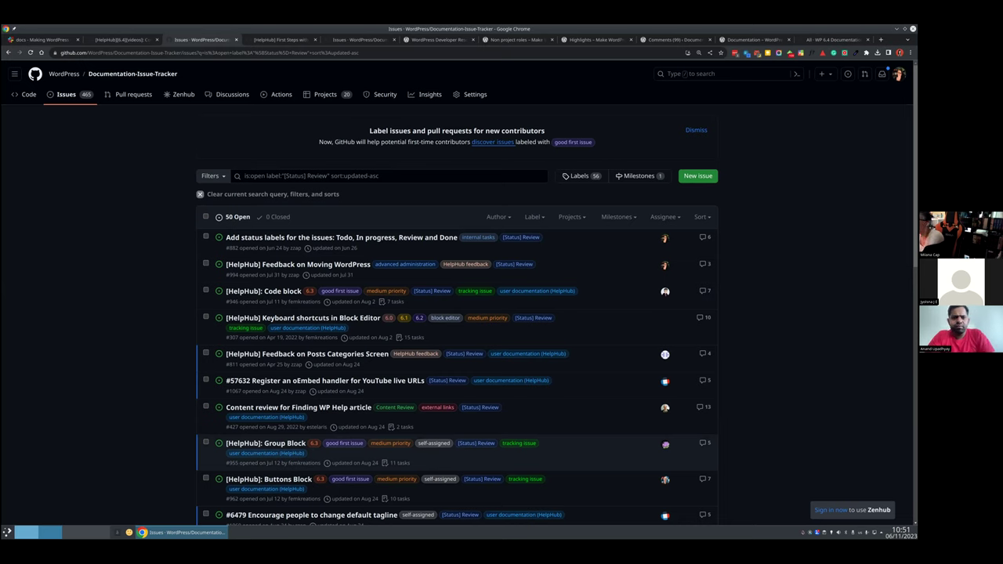
Step: Open the repository's Settings, then Collaborators and teams, confirming access with GitHub Mobile
{"action": "left_click", "coordinate": [472, 94]}
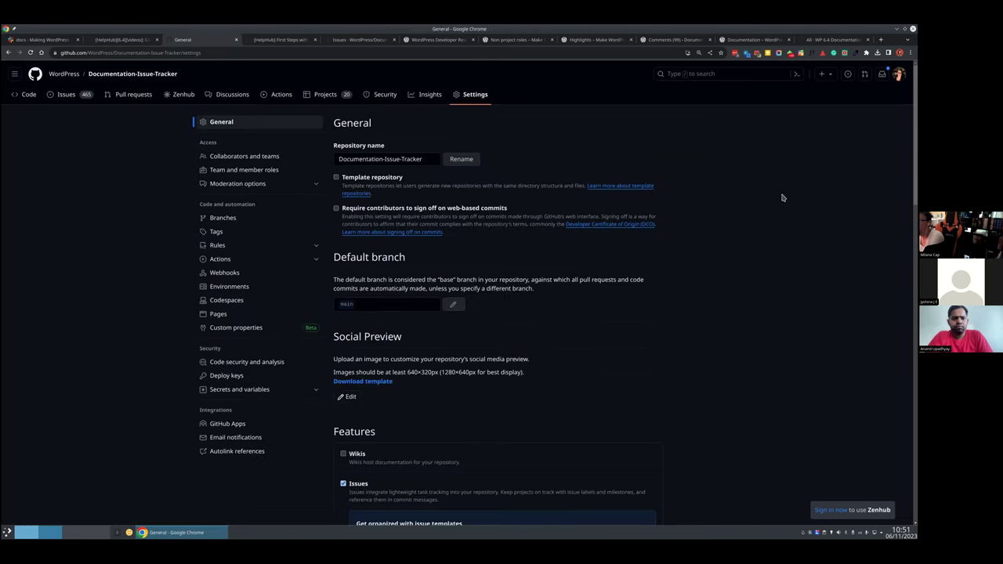
{"action": "left_click", "coordinate": [244, 156]}
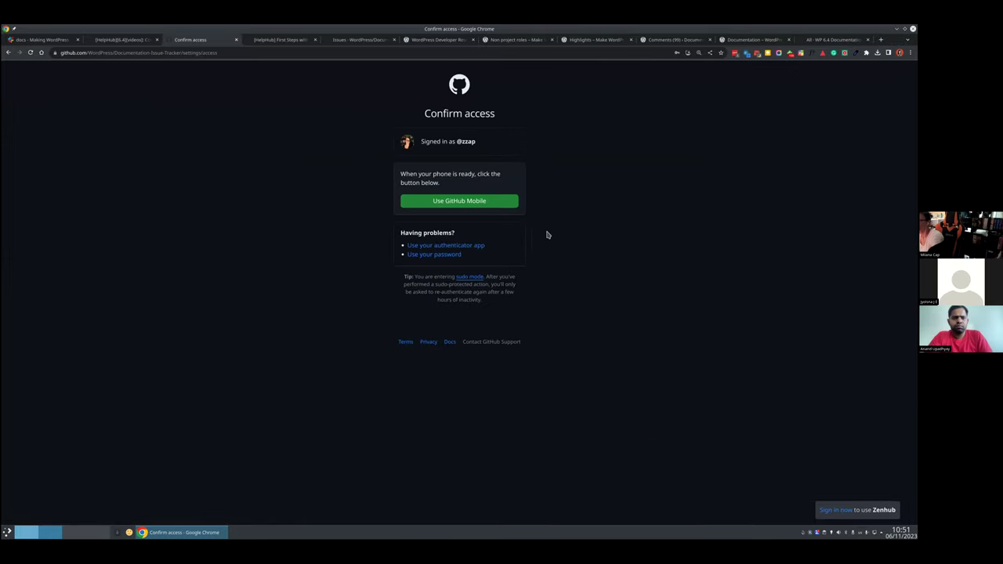
{"action": "left_click", "coordinate": [489, 203]}
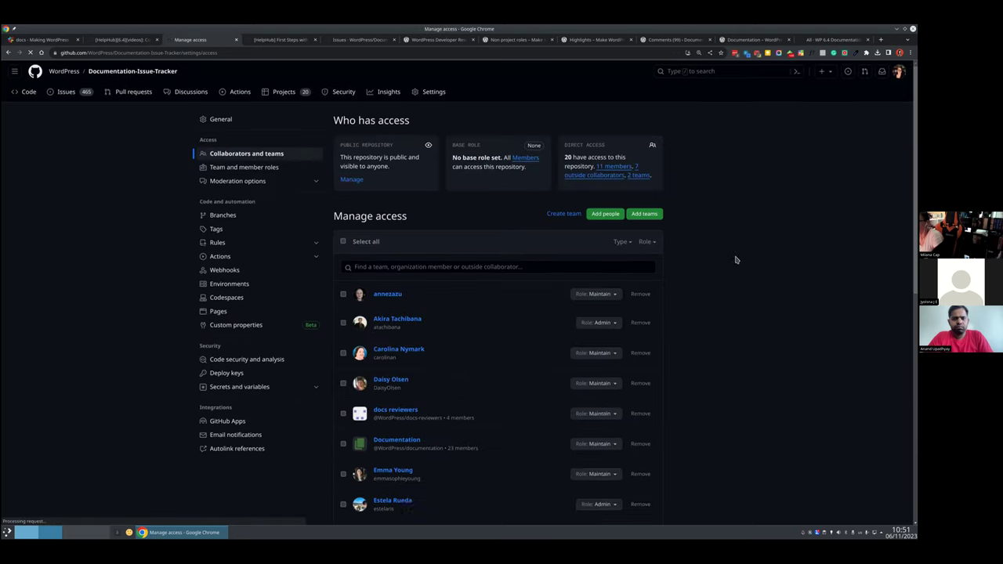
Step: Open the Documentation and docs reviewers teams in new tabs and view the Documentation team's 21 members
{"action": "scroll", "coordinate": [735, 260], "scroll_direction": "down", "scroll_amount": 5}
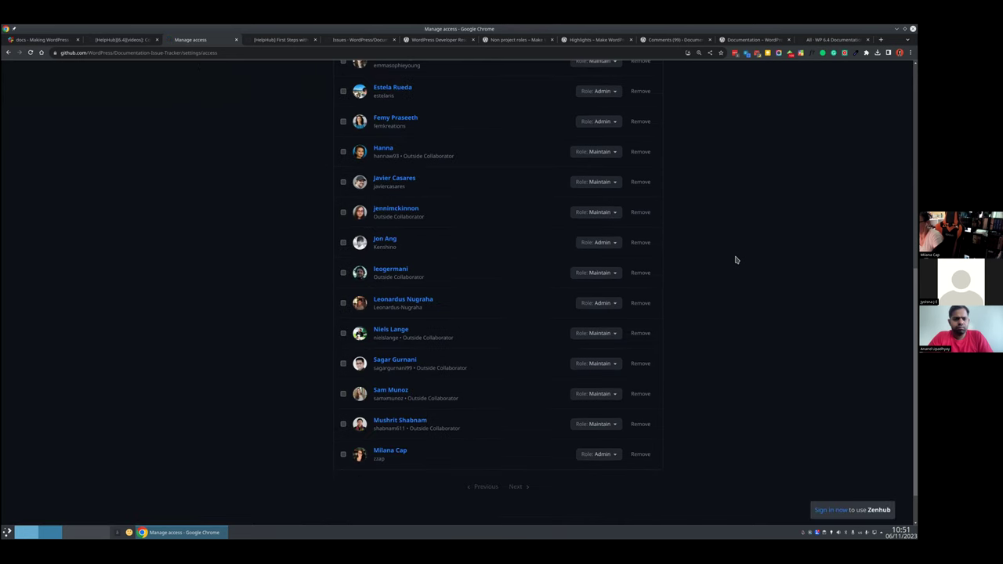
{"action": "scroll", "coordinate": [735, 261], "scroll_direction": "up", "scroll_amount": 5}
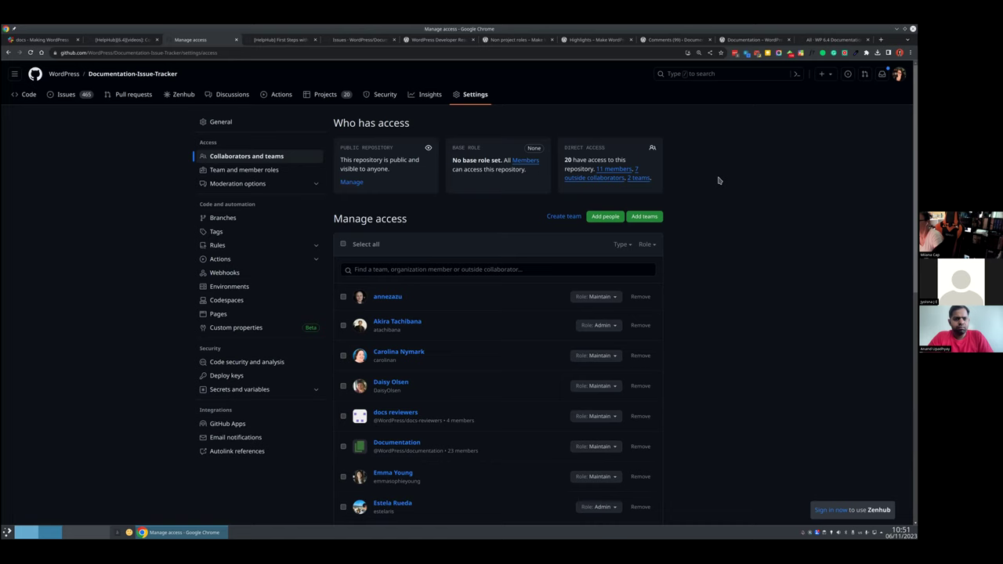
{"action": "scroll", "coordinate": [719, 180], "scroll_direction": "down", "scroll_amount": 3}
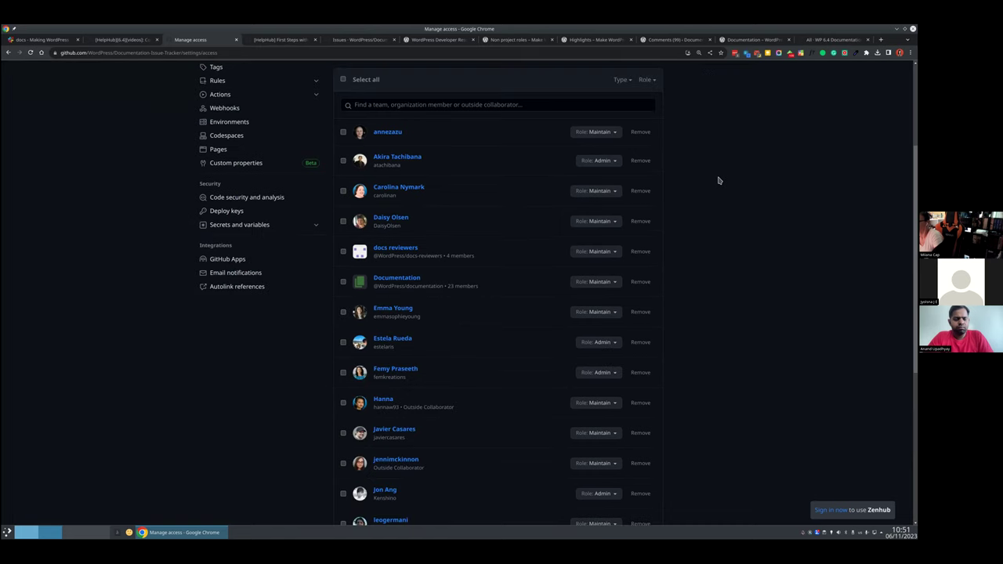
{"action": "middle_click", "coordinate": [390, 280]}
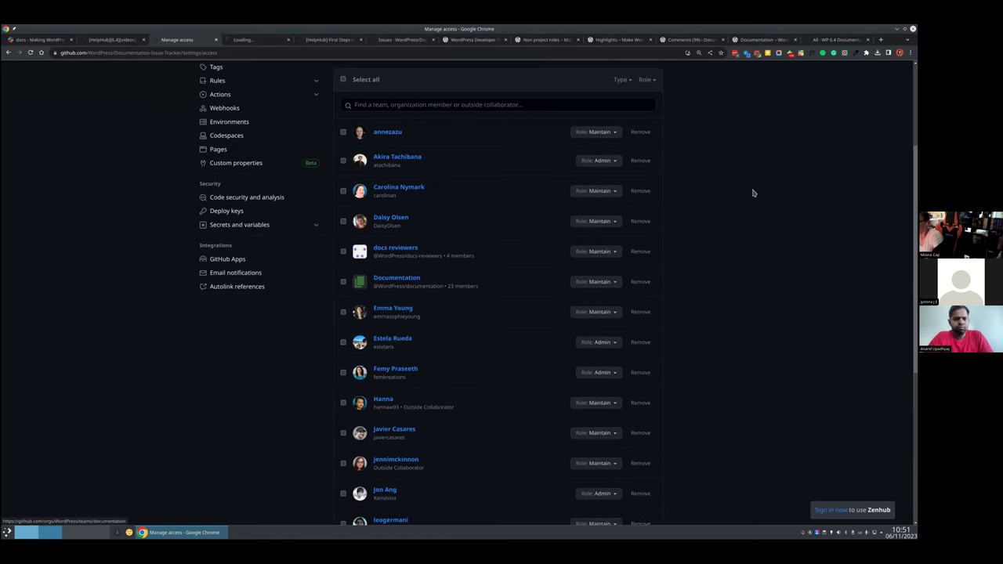
{"action": "middle_click", "coordinate": [401, 249]}
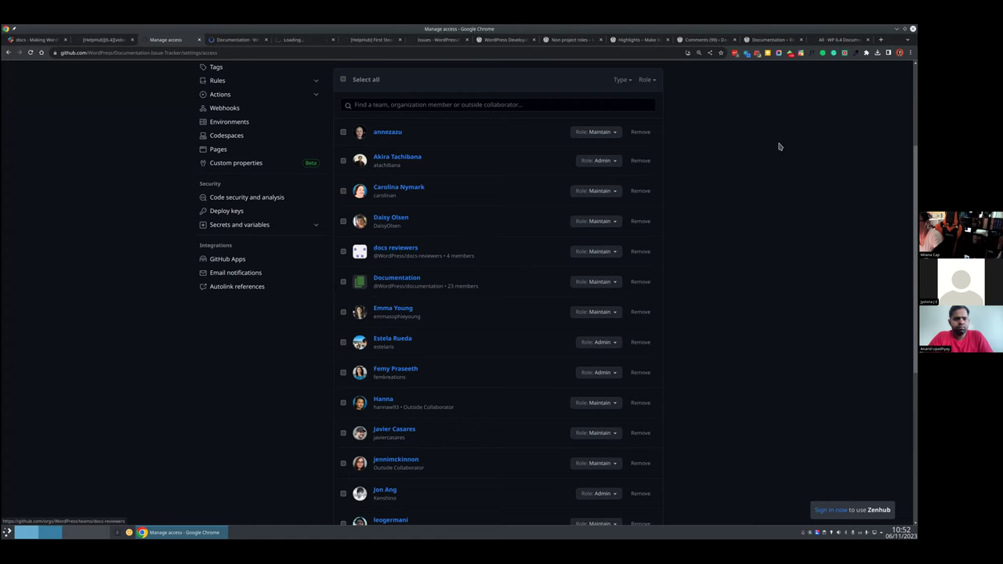
{"action": "left_click", "coordinate": [234, 43]}
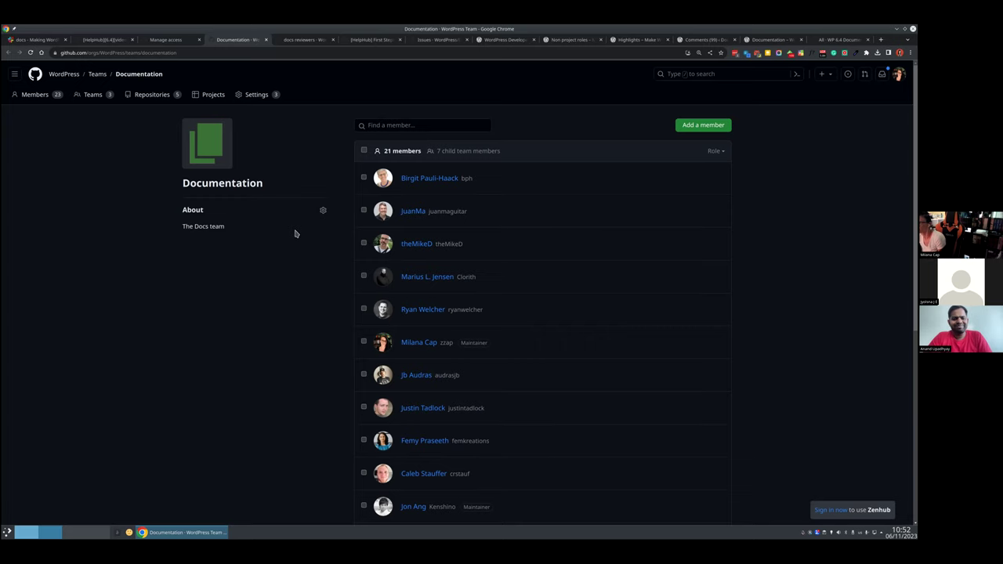
Step: Compare the docs reviewers and Documentation team members, finishing on the repository's Manage access list
{"action": "left_click", "coordinate": [302, 40]}
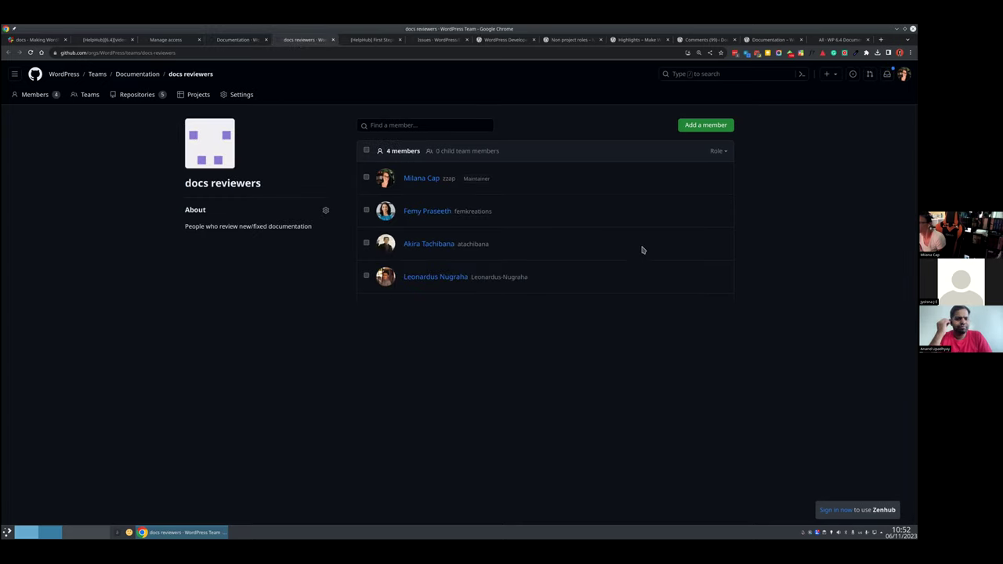
{"action": "left_click", "coordinate": [166, 40]}
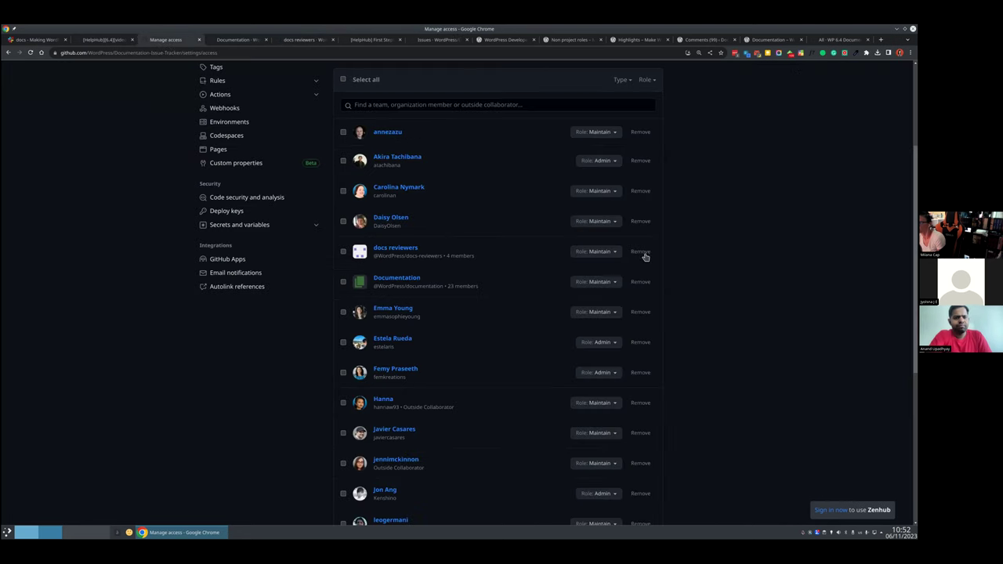
{"action": "scroll", "coordinate": [823, 261], "scroll_direction": "up", "scroll_amount": 3}
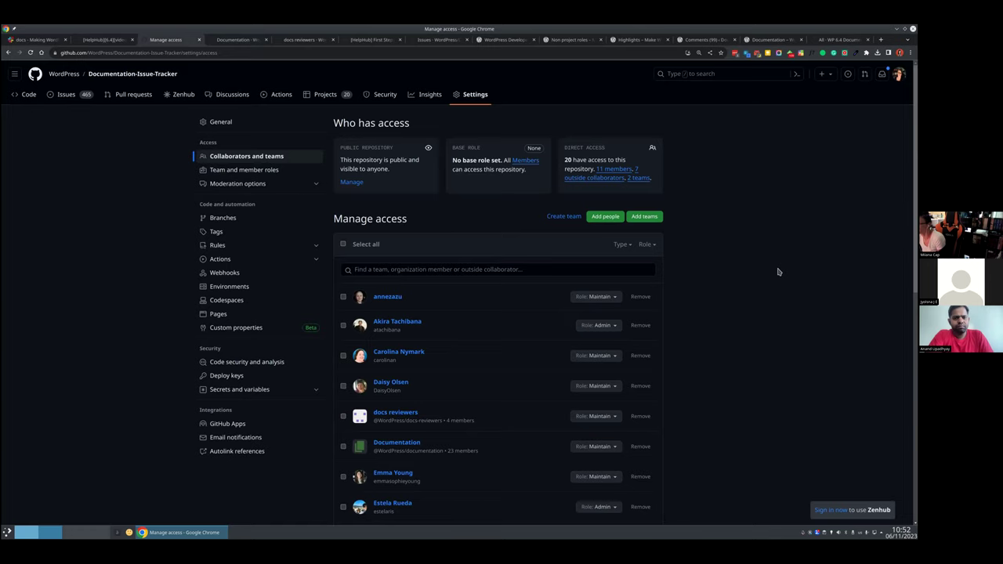
{"action": "scroll", "coordinate": [778, 272], "scroll_direction": "down", "scroll_amount": 5}
{"action": "scroll", "coordinate": [778, 272], "scroll_direction": "up", "scroll_amount": 4}
{"action": "scroll", "coordinate": [775, 274], "scroll_direction": "up", "scroll_amount": 3}
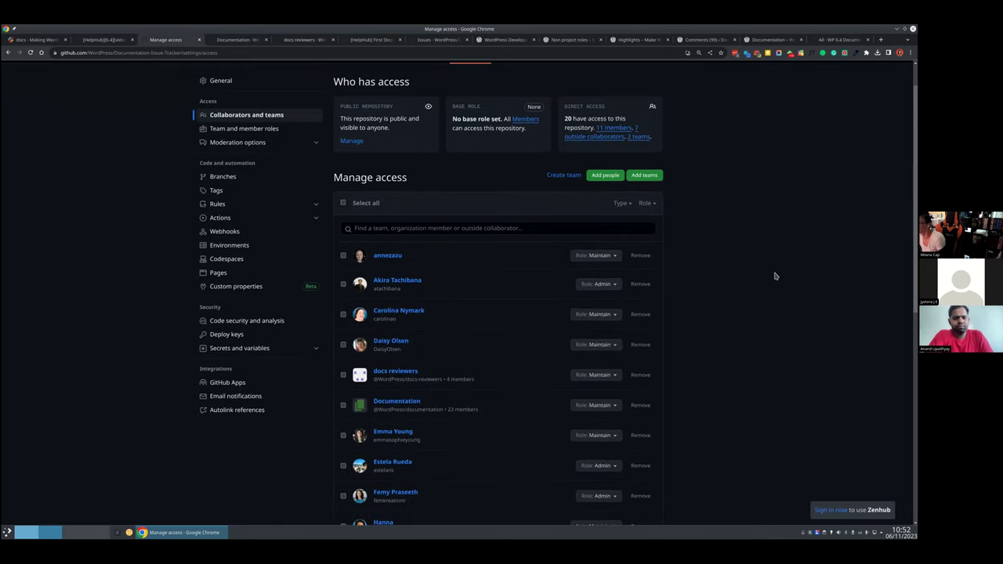
{"action": "left_click", "coordinate": [311, 44]}
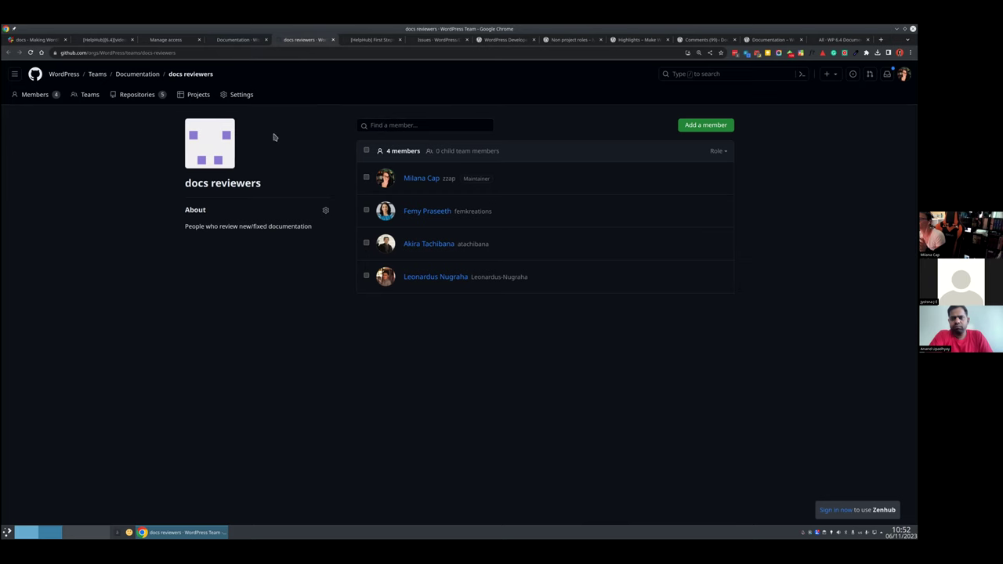
{"action": "left_click", "coordinate": [238, 43]}
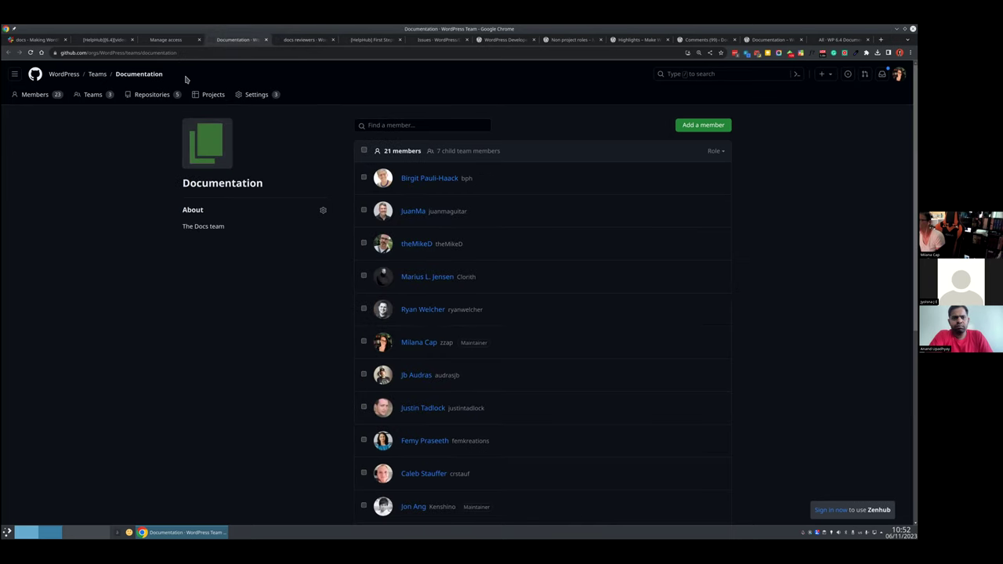
{"action": "left_click", "coordinate": [165, 40]}
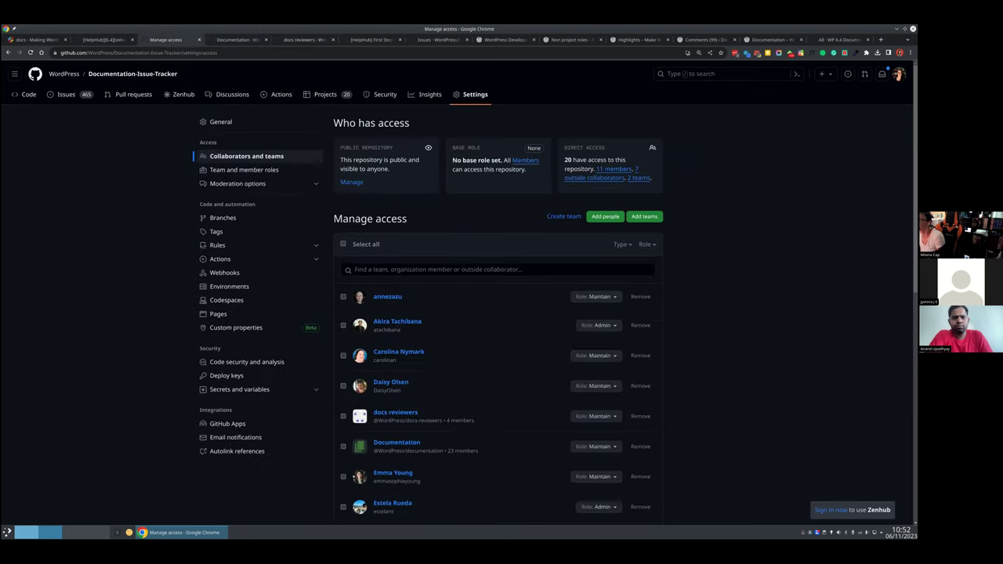